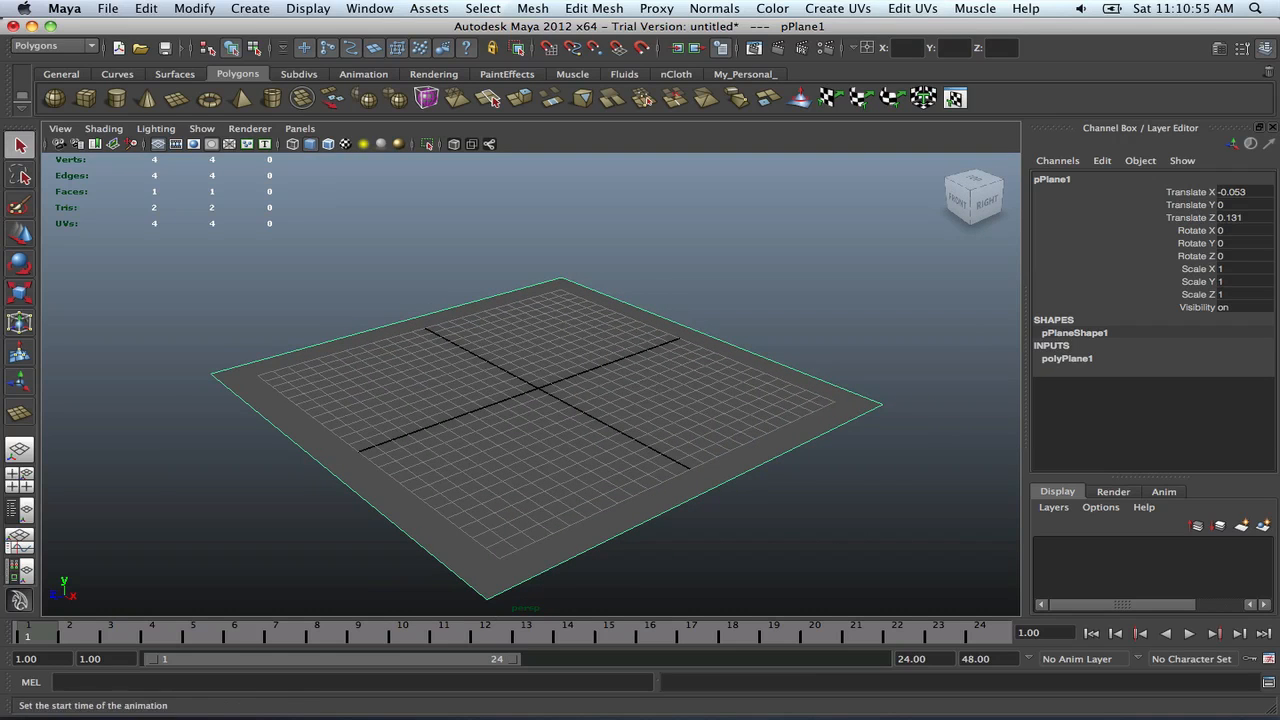
Create a new Lambert material in the Hypershade and name it bullet_ref
left_click(27, 578)
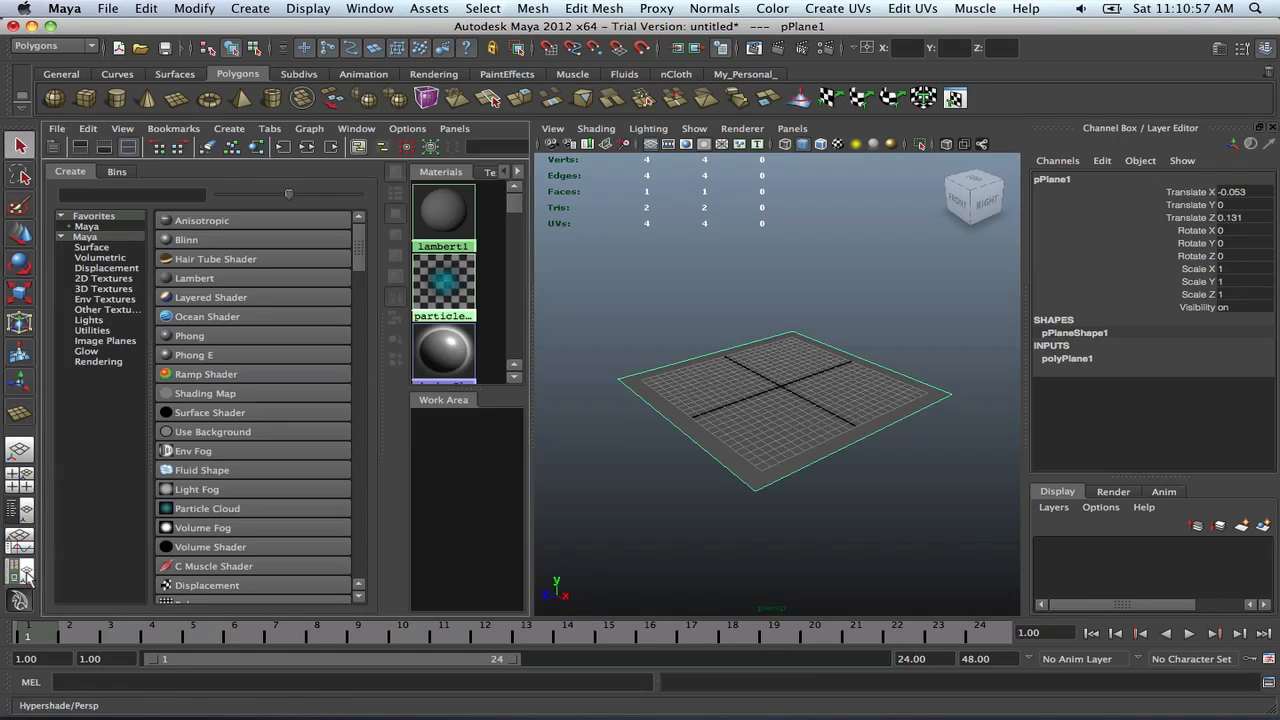
left_click(197, 279)
double_click(458, 452)
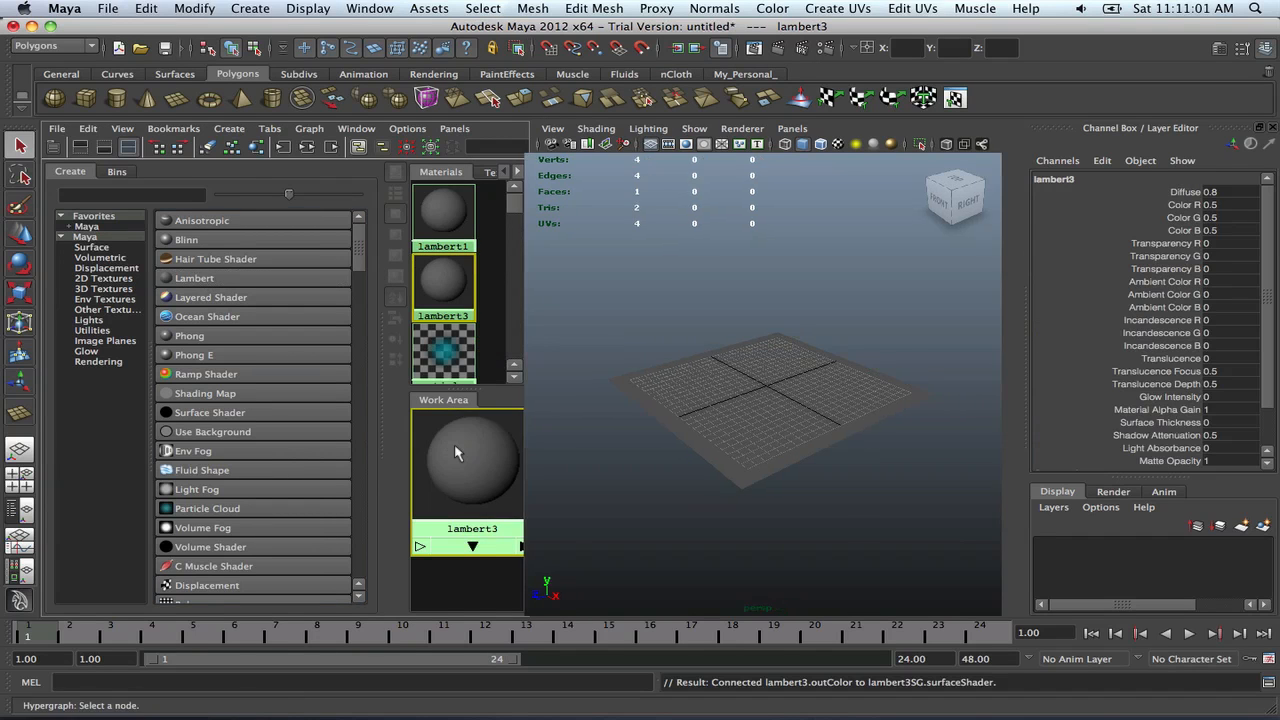
left_click_drag(1133, 215, 843, 183)
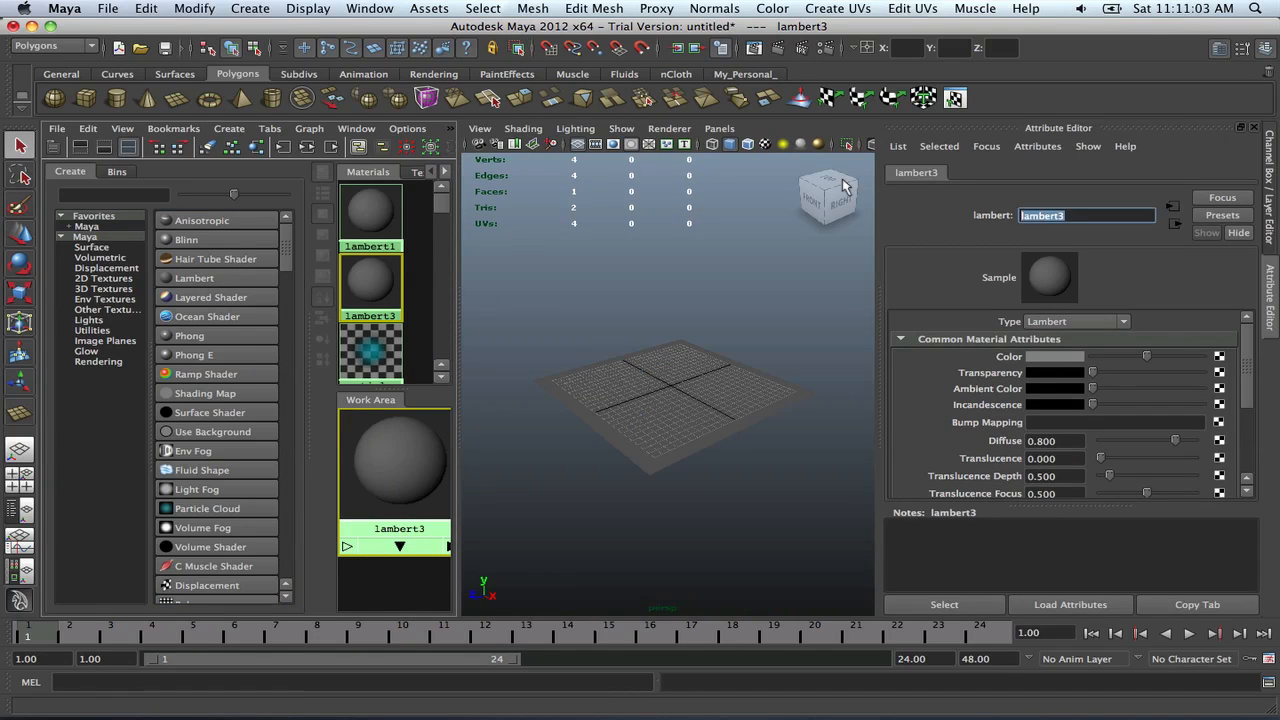
type("r")
type("ullet_ref")
key("Return")
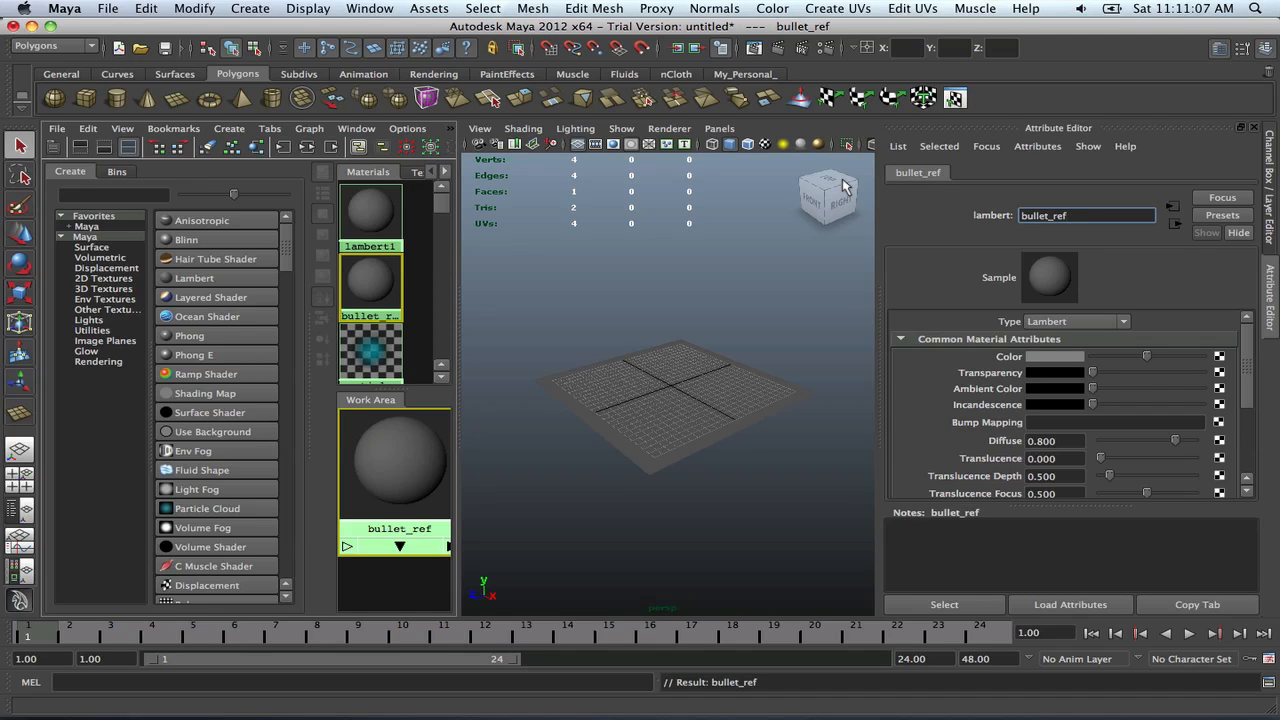
Map a file texture to the bullet_ref material's color and load TheImportantPart.jpg from the Desktop
left_click(1218, 357)
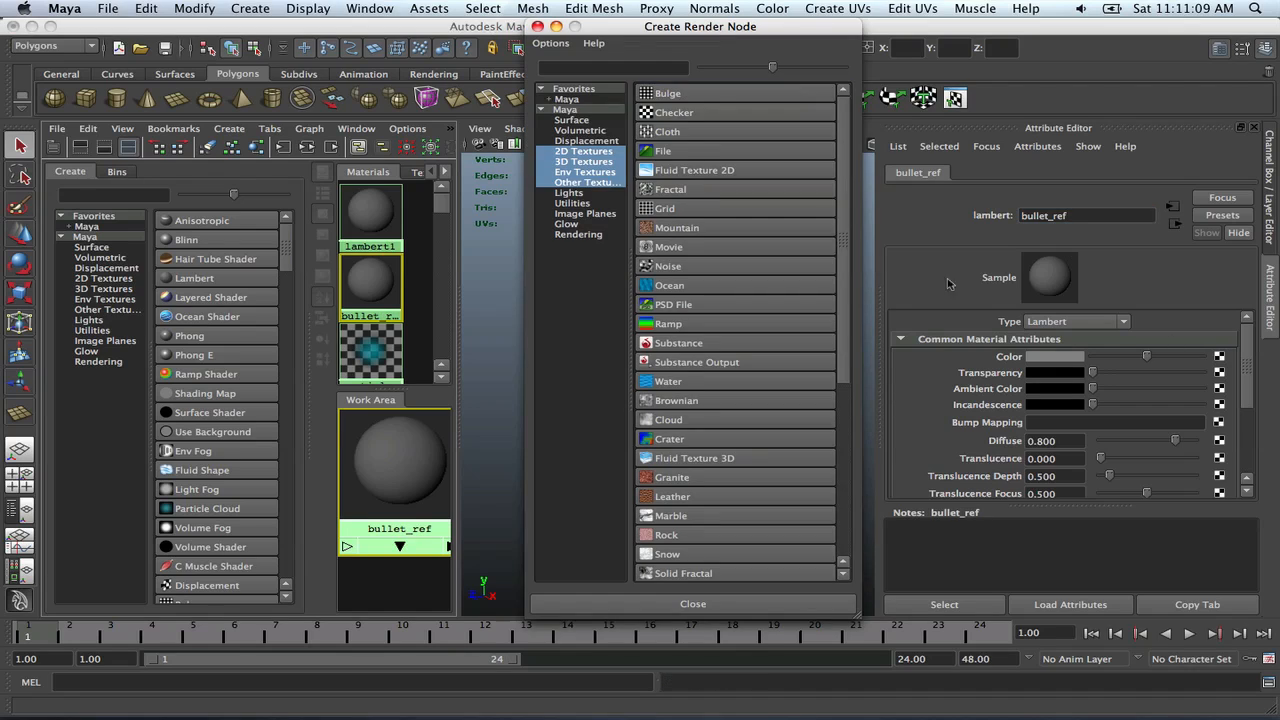
left_click(688, 152)
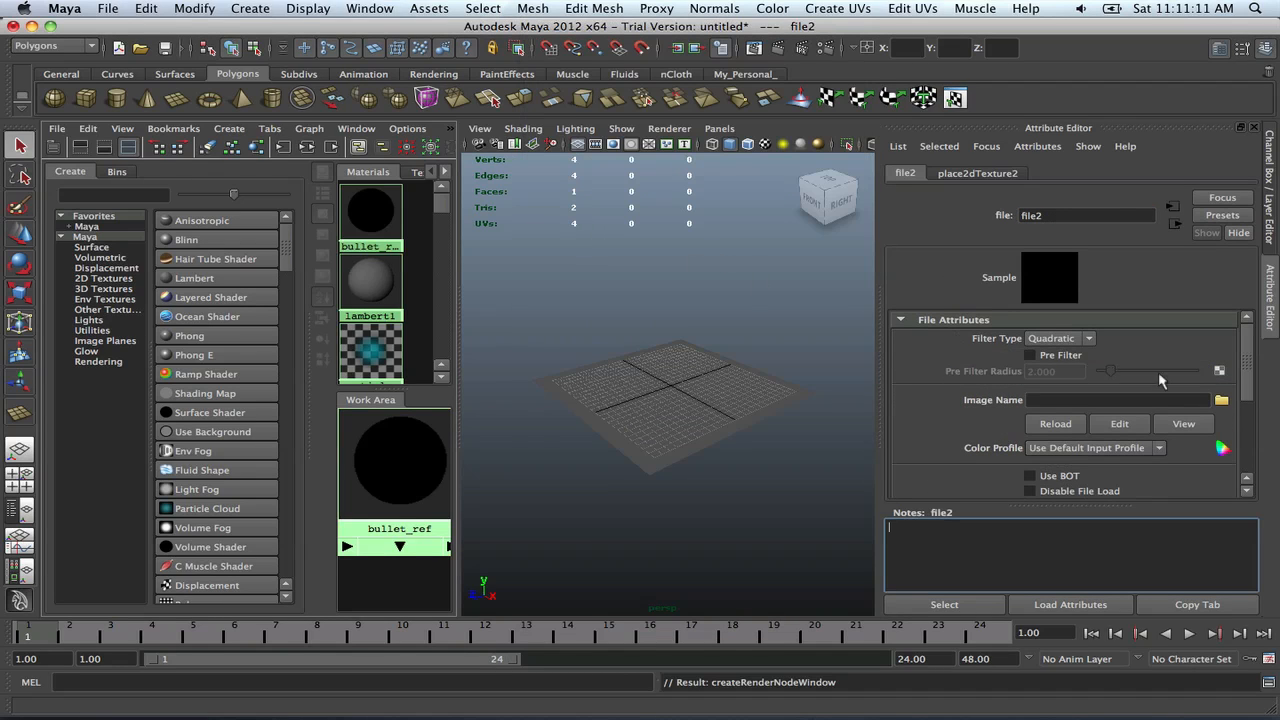
left_click(1221, 400)
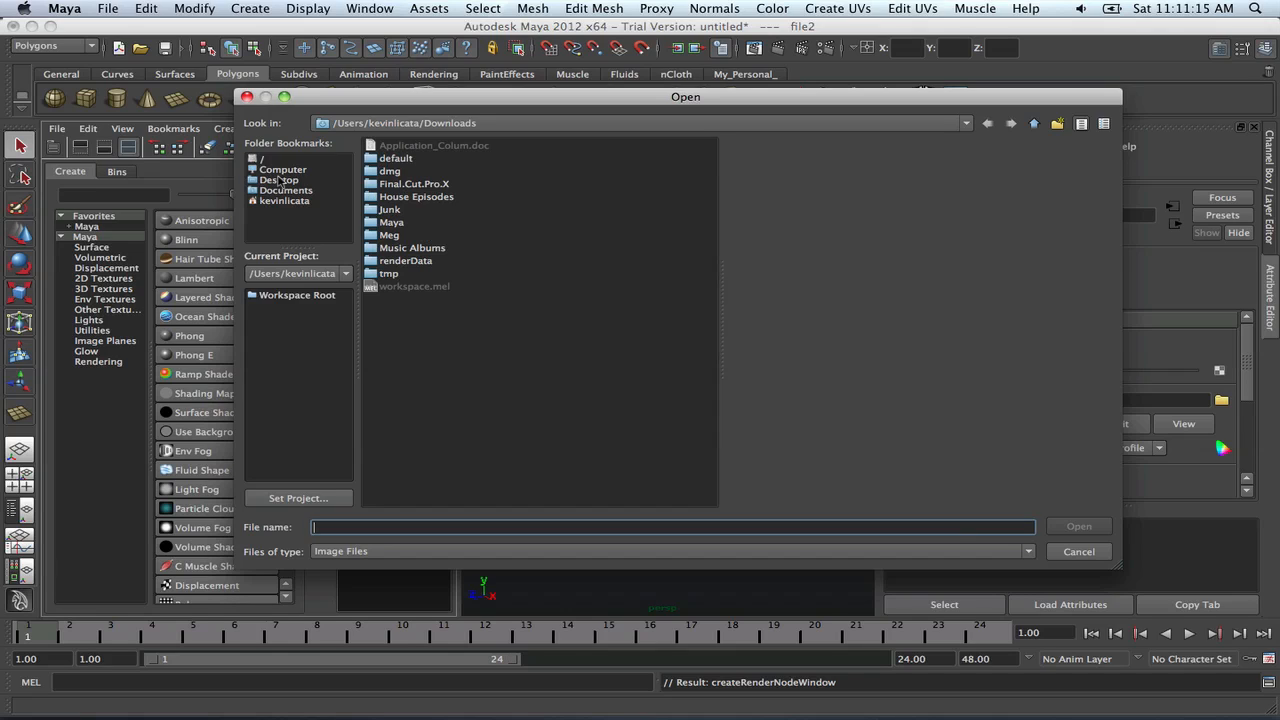
left_click(278, 179)
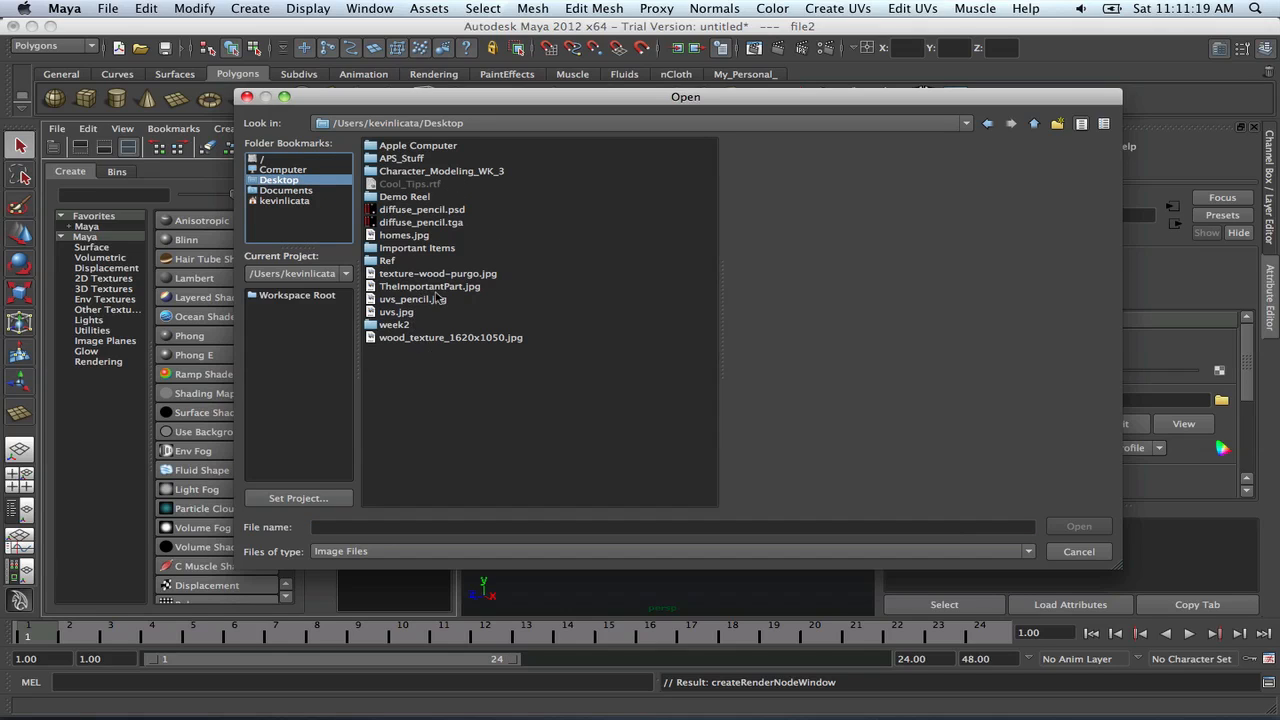
left_click(437, 287)
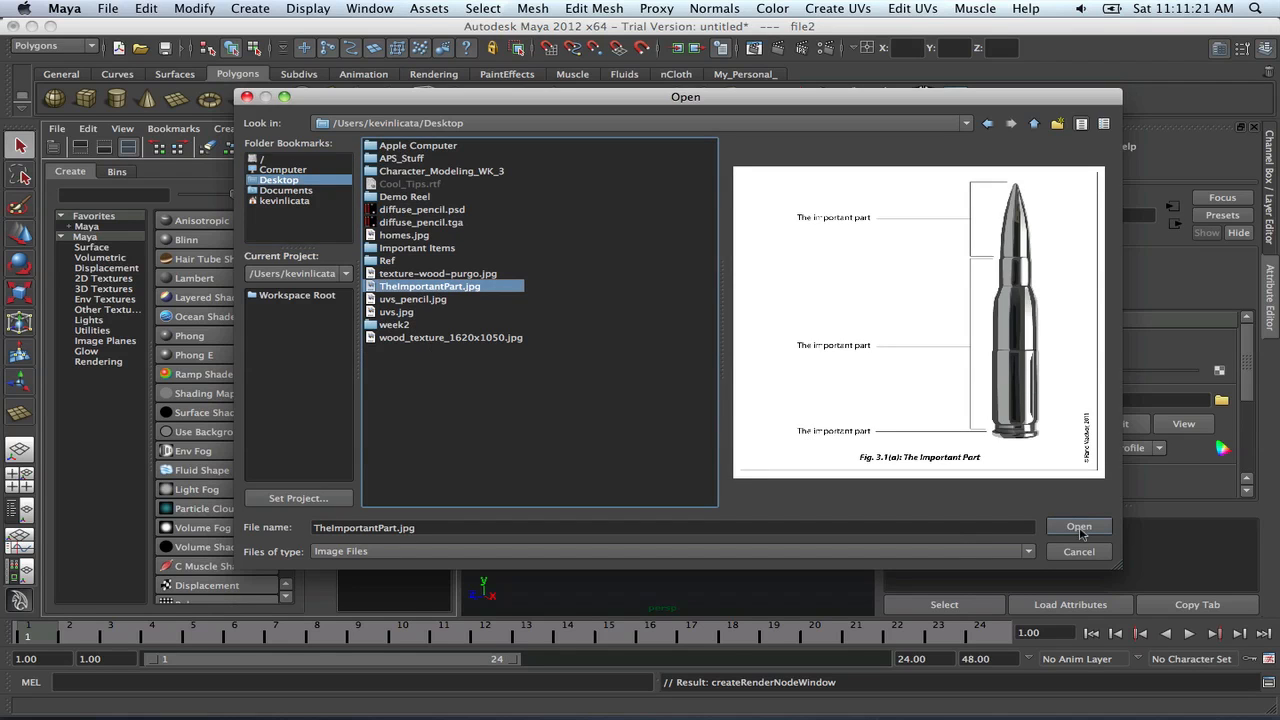
left_click(1079, 528)
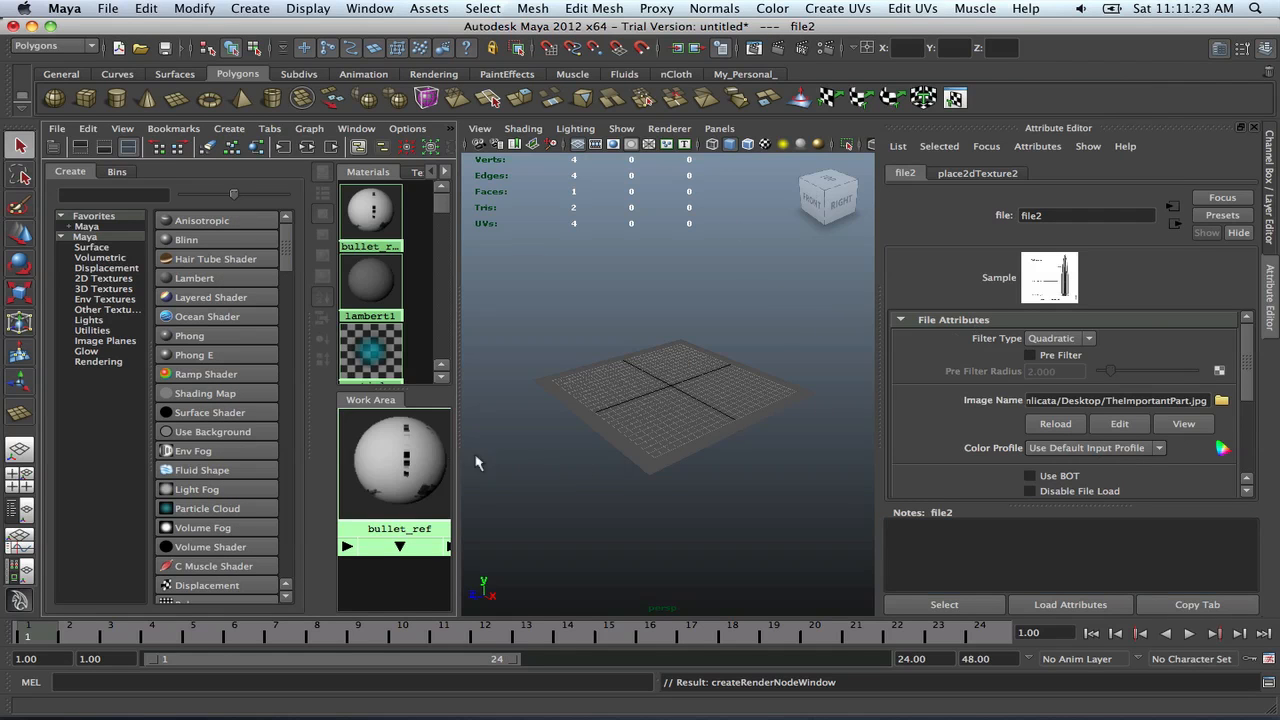
Assign the bullet_ref material to the polygon plane and display it textured in the single perspective view
left_click(610, 410)
right_click_drag(408, 447, 410, 427)
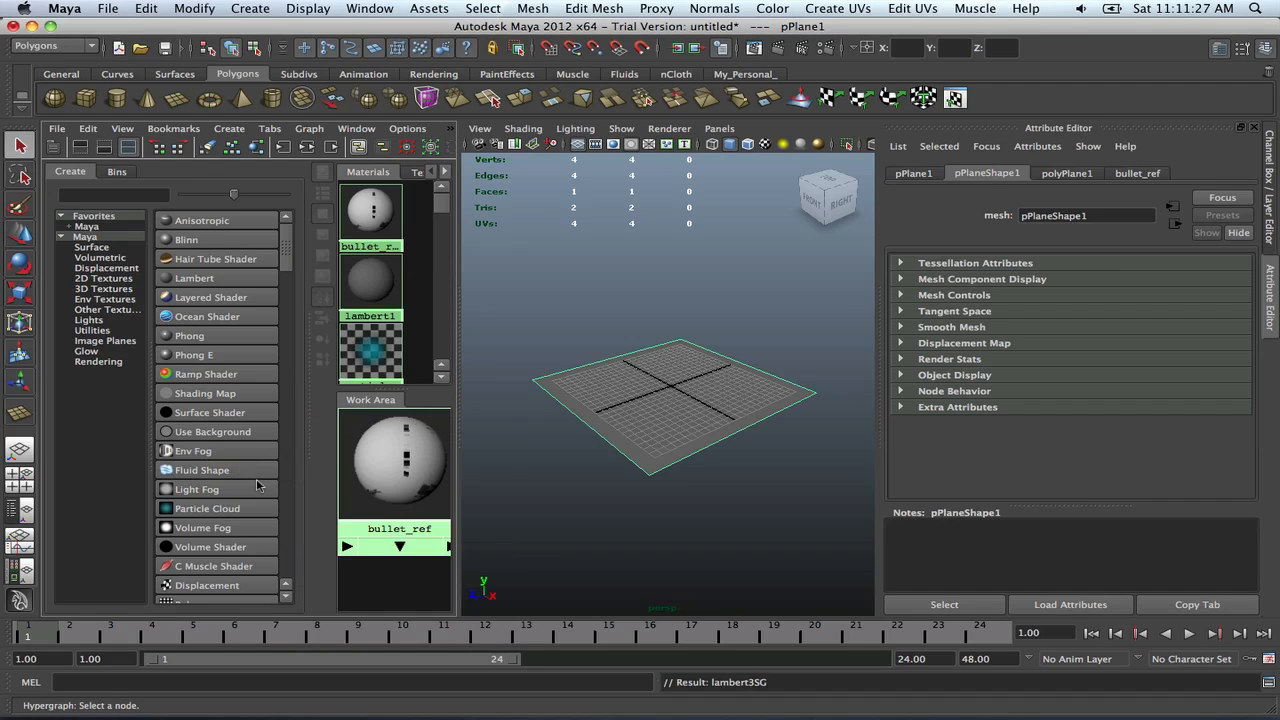
left_click(20, 452)
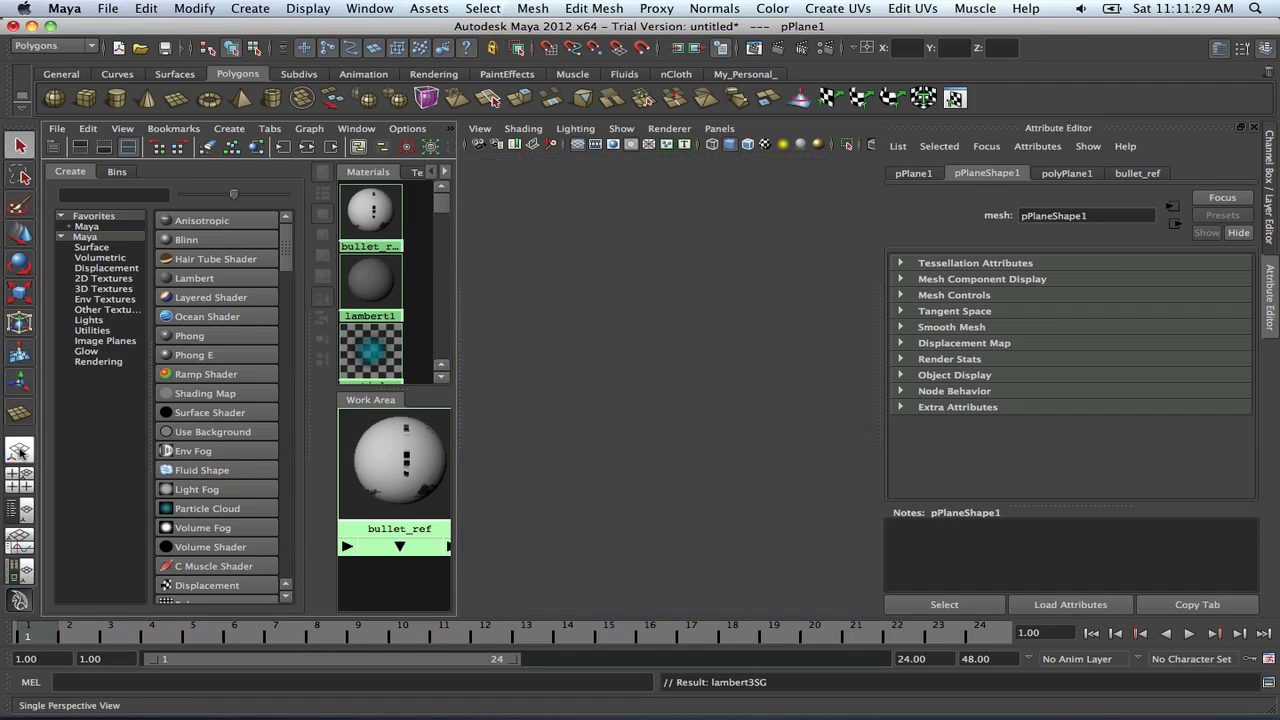
mouse_move(482, 420)
left_mouse_down("alt")
mouse_move(567, 429)
mouse_move(476, 422)
left_mouse_up("alt")
key("6")
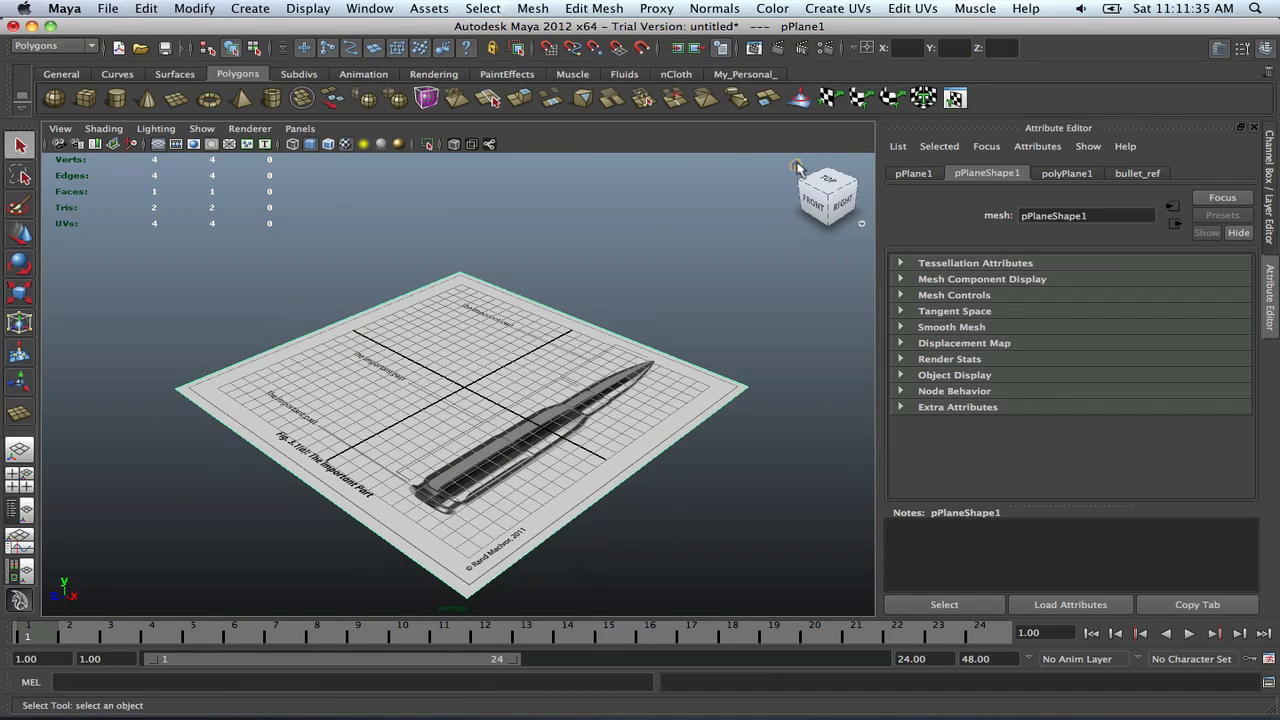
Show the Channel Box and set the reference plane's Rotate X to 90
left_click(798, 170)
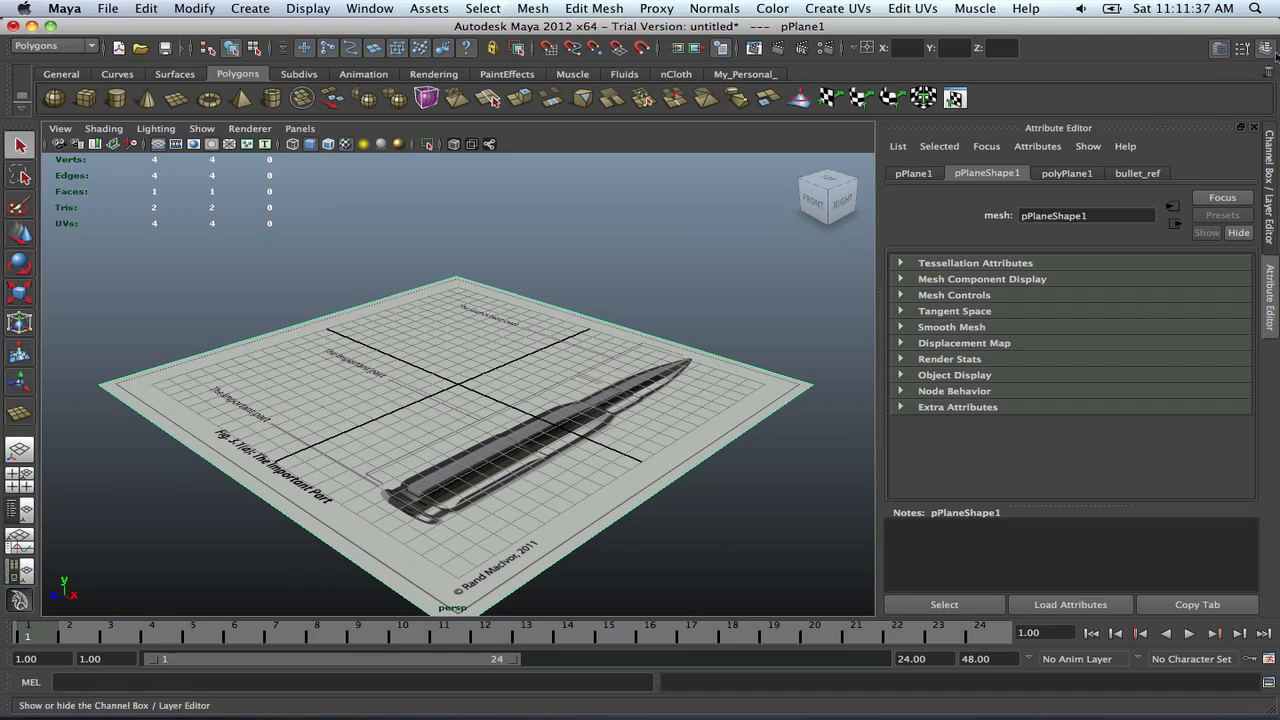
left_click(1220, 50)
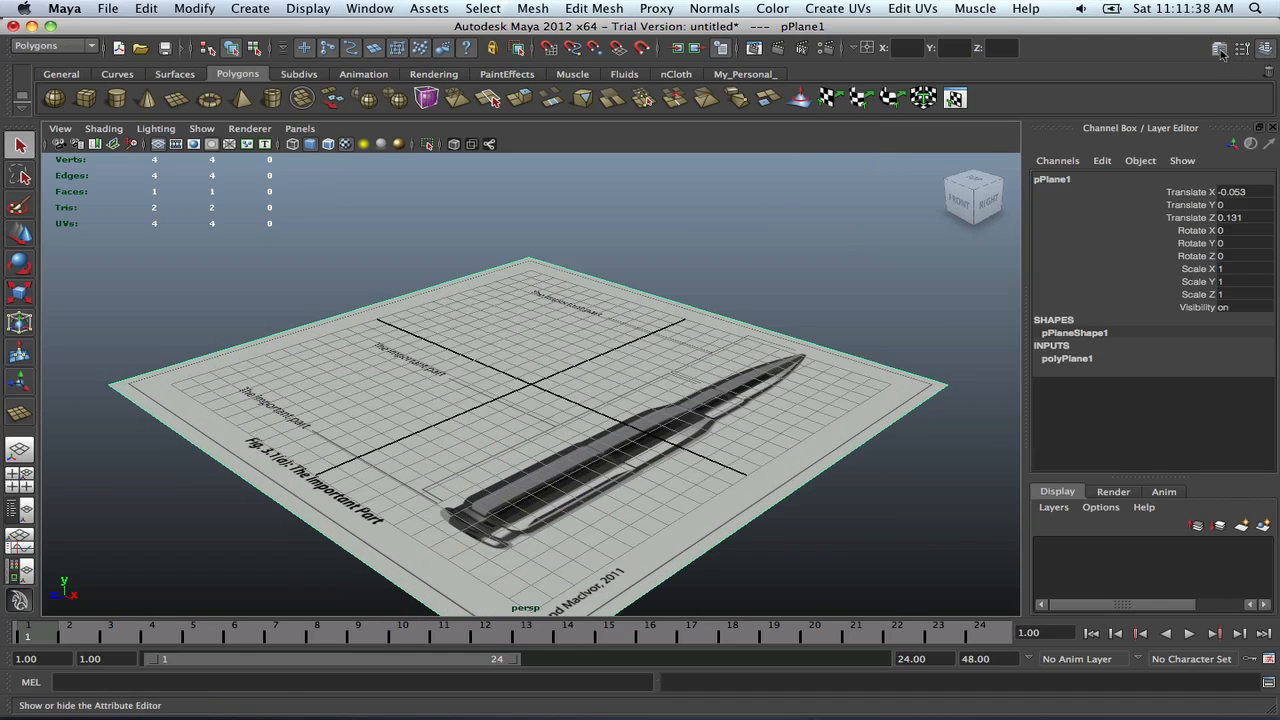
left_click(1224, 230)
type("90")
key("Return")
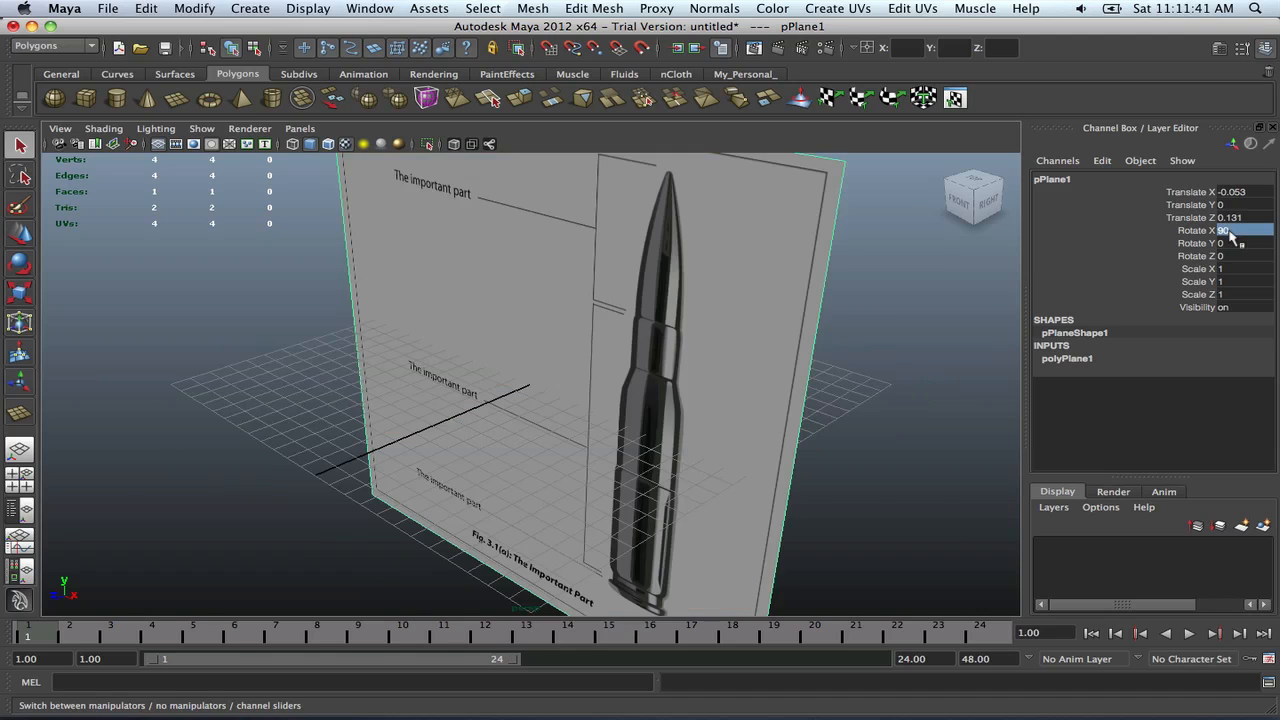
Move the reference plane back to about -5.3 in Z and up to about 14.886 in Y, above the grid
left_click_drag(540, 290, 524, 323, "alt")
key("w")
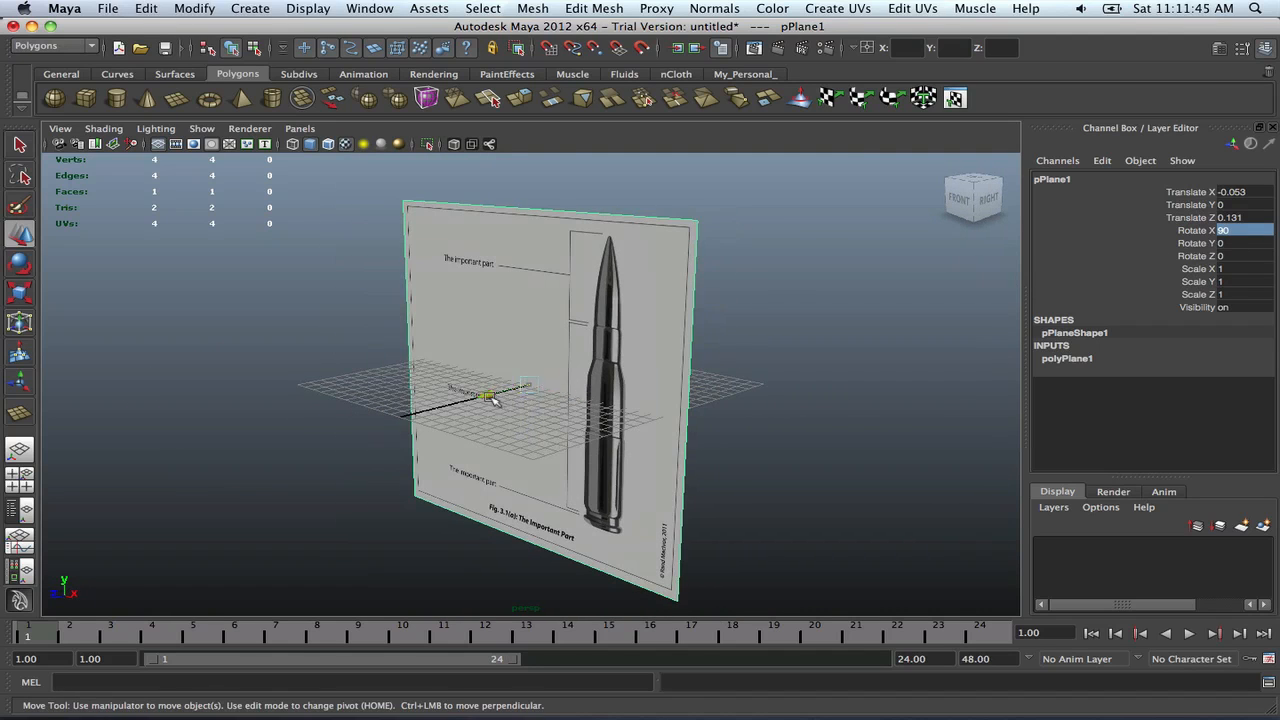
left_click_drag(490, 395, 546, 388)
left_click_drag(583, 428, 580, 256)
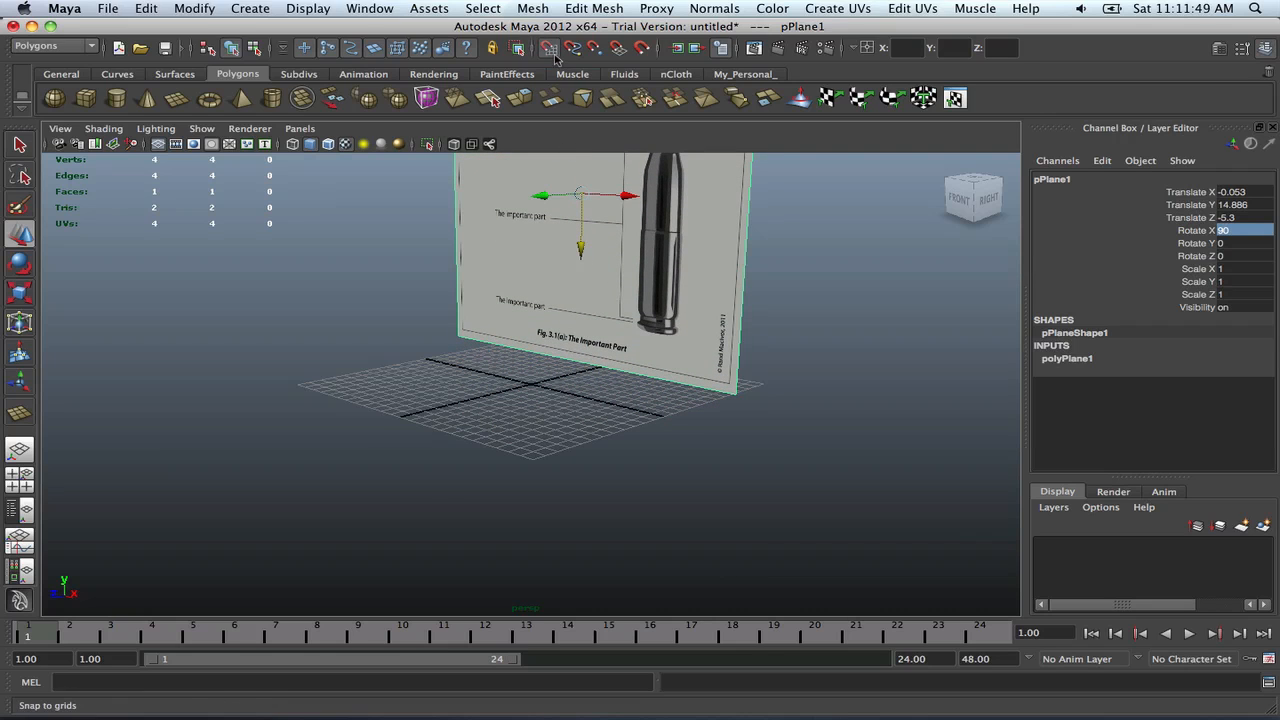
Try to move the reference plane with grid snapping, undo the moves and turn grid snapping off
left_click_drag(541, 196, 467, 227)
key("super+z")
left_click_drag(586, 315, 682, 294, "alt")
left_click_drag(535, 261, 536, 270)
key("super+z")
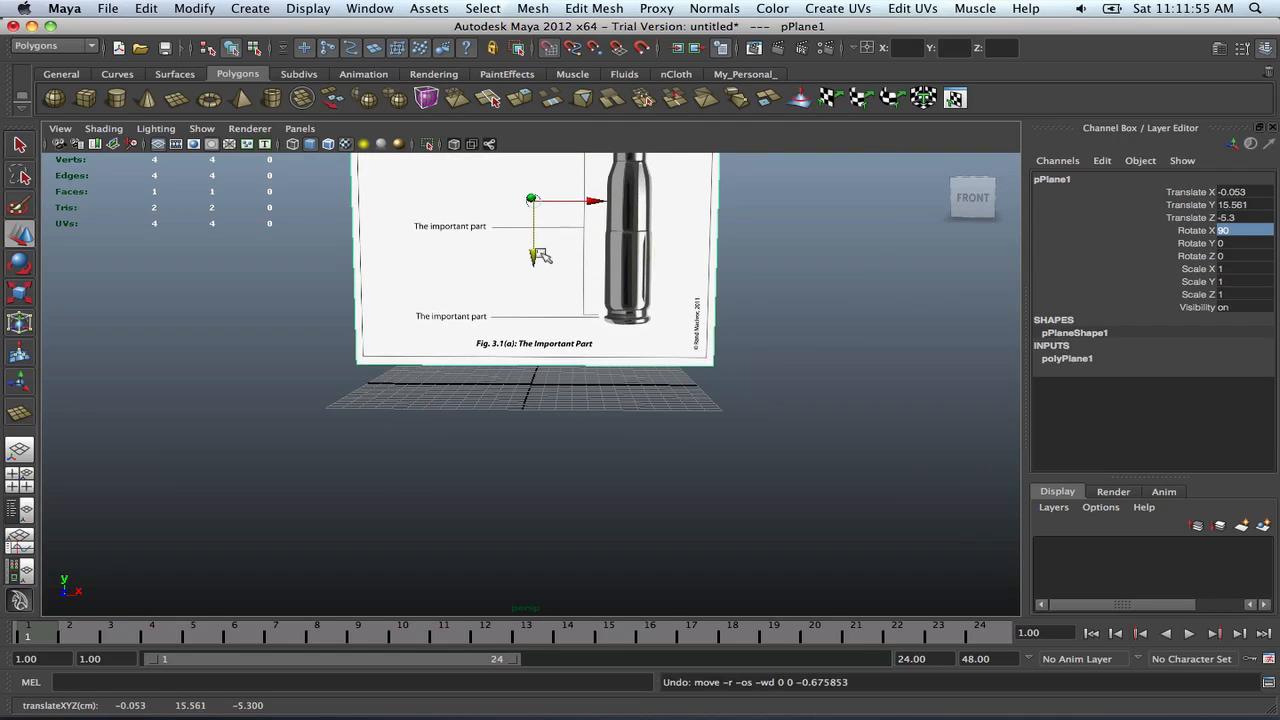
left_click_drag(747, 313, 704, 318, "alt")
left_click(784, 323)
left_click_drag(786, 325, 838, 317, "alt")
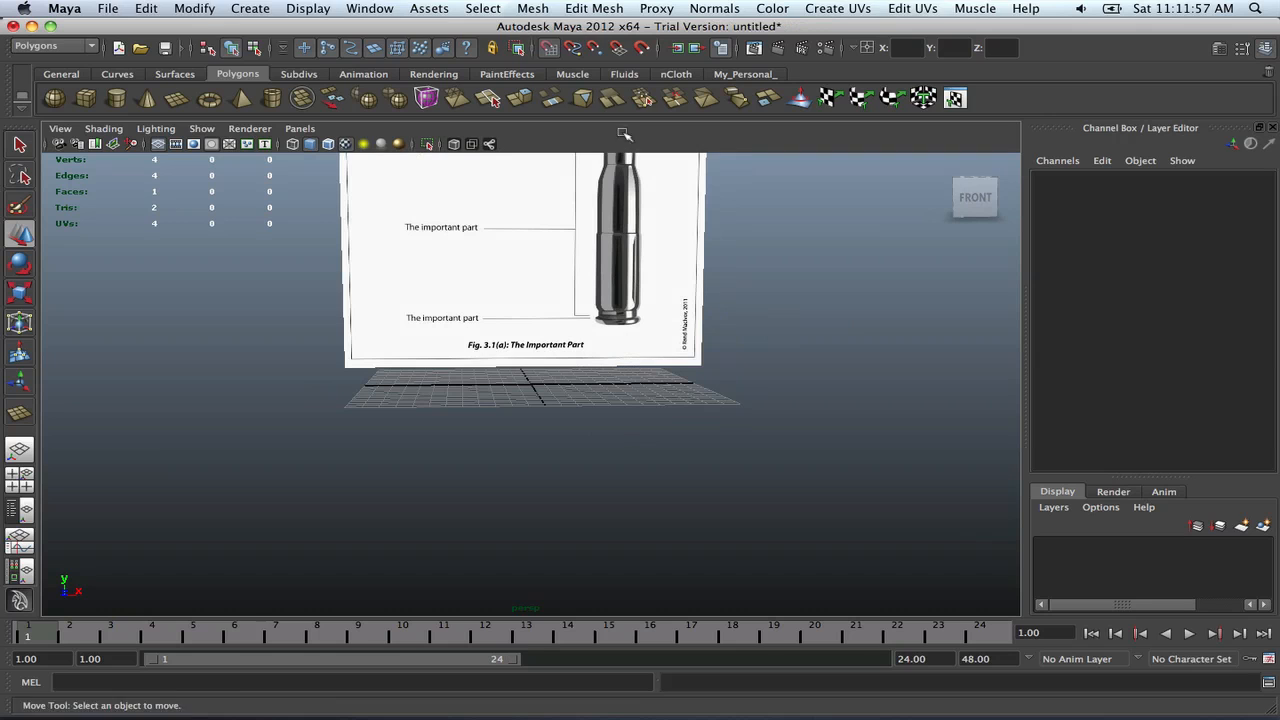
left_click(549, 48)
Switch to the maximized front view with the bullet texture displayed and the whole plane in view
left_click_drag(637, 320, 641, 322, "alt")
scroll(641, 325, "down", 5)
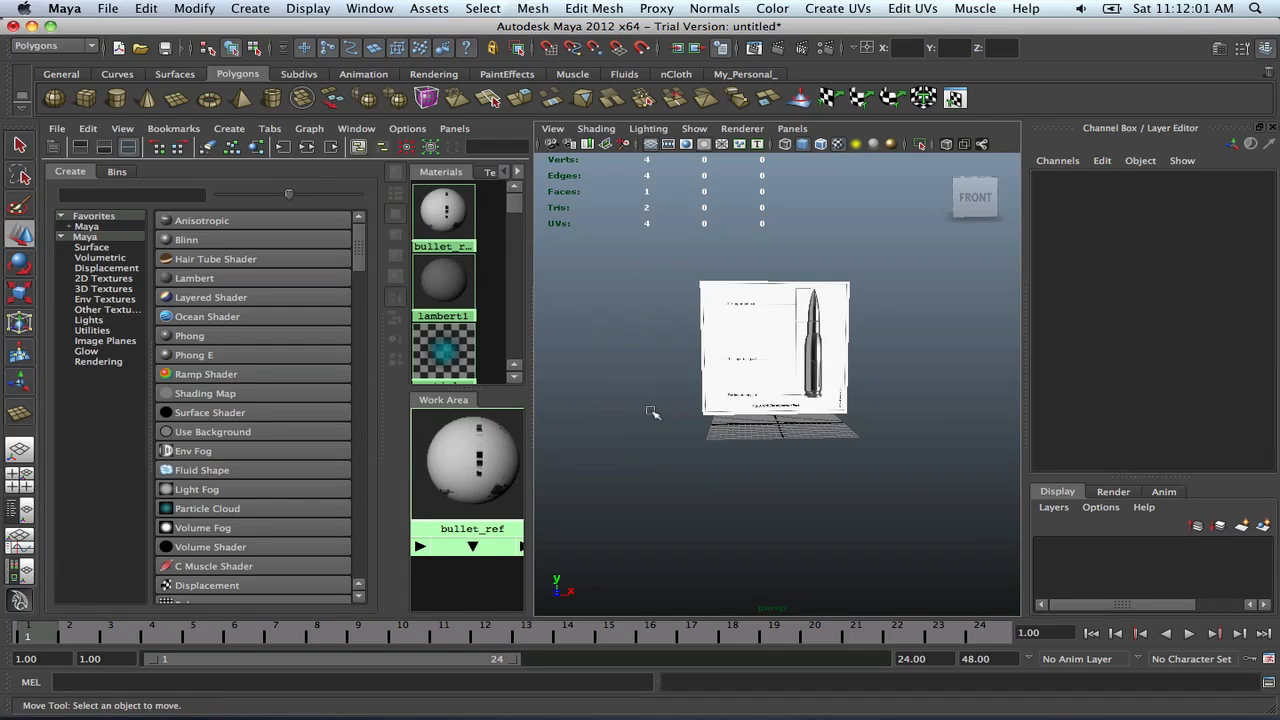
key("space")
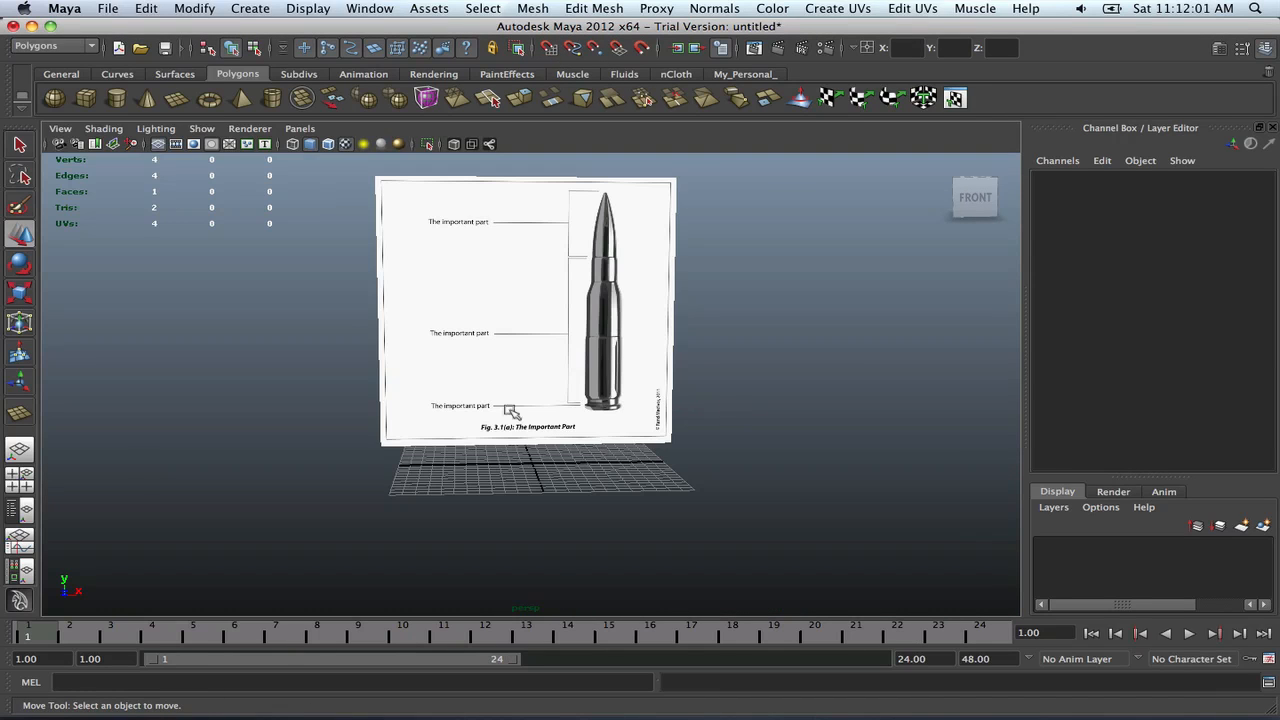
key("space")
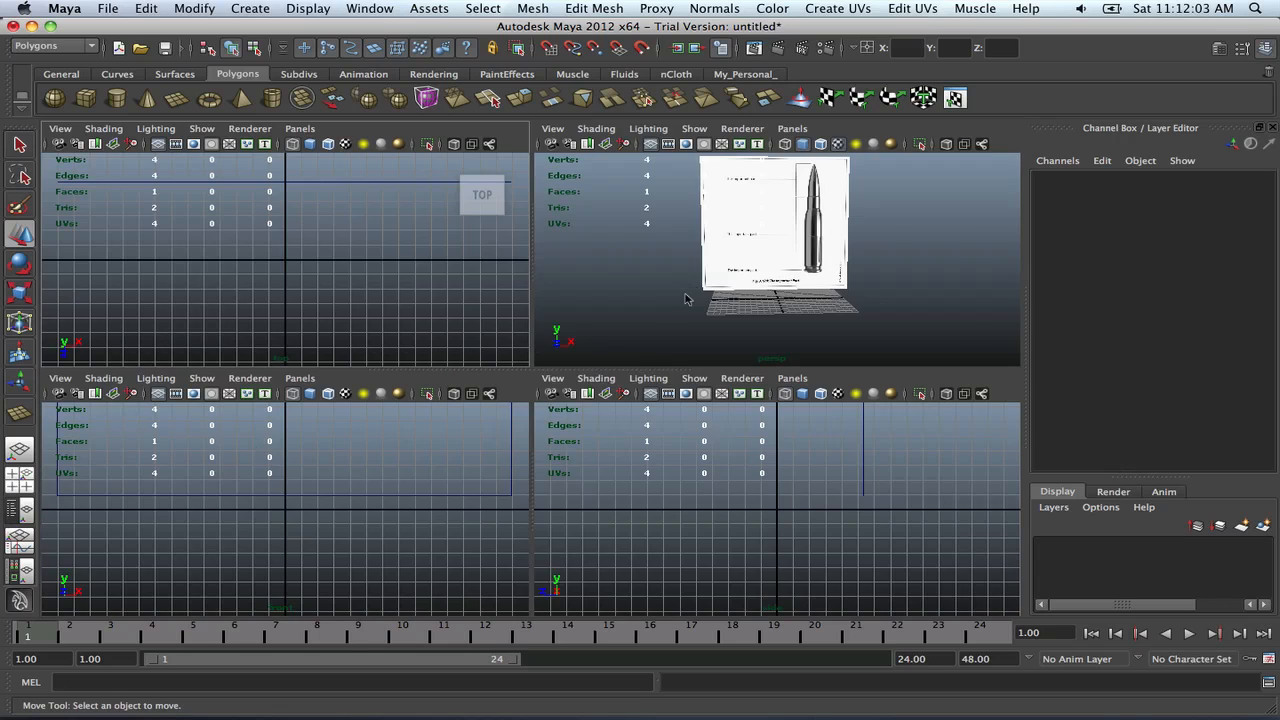
key("space")
key("space")
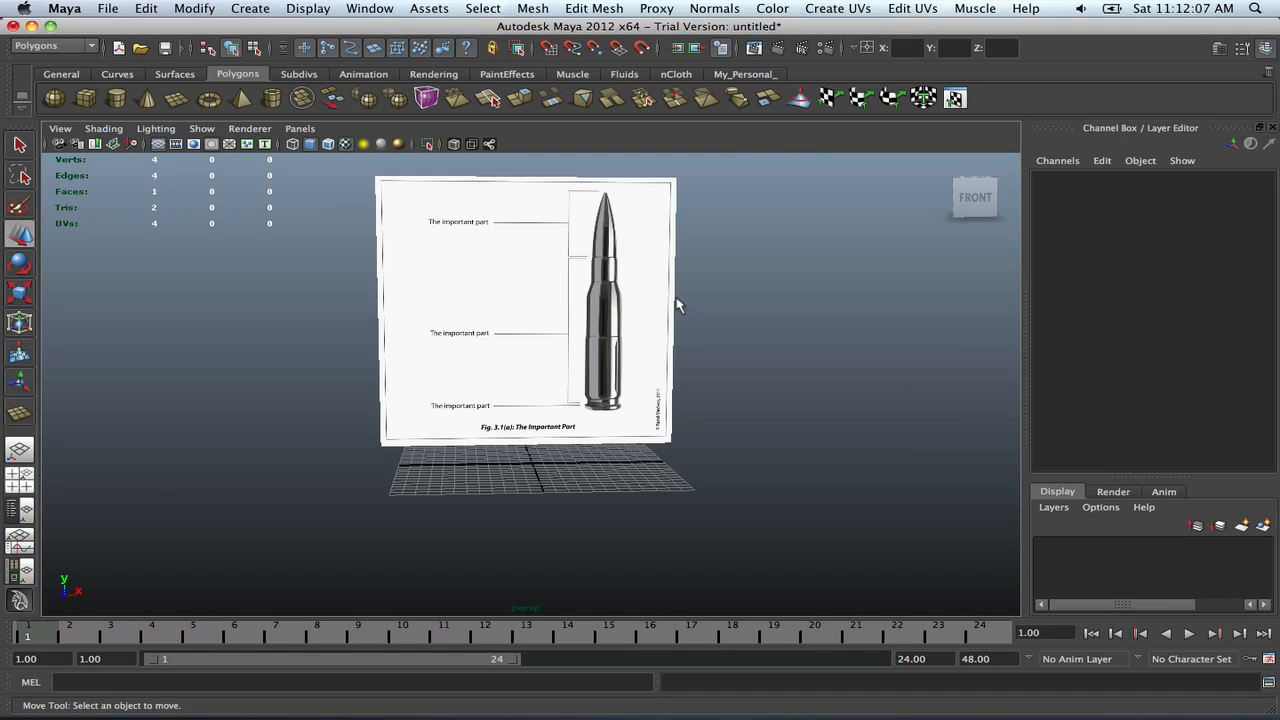
key("space")
key("space")
key("space")
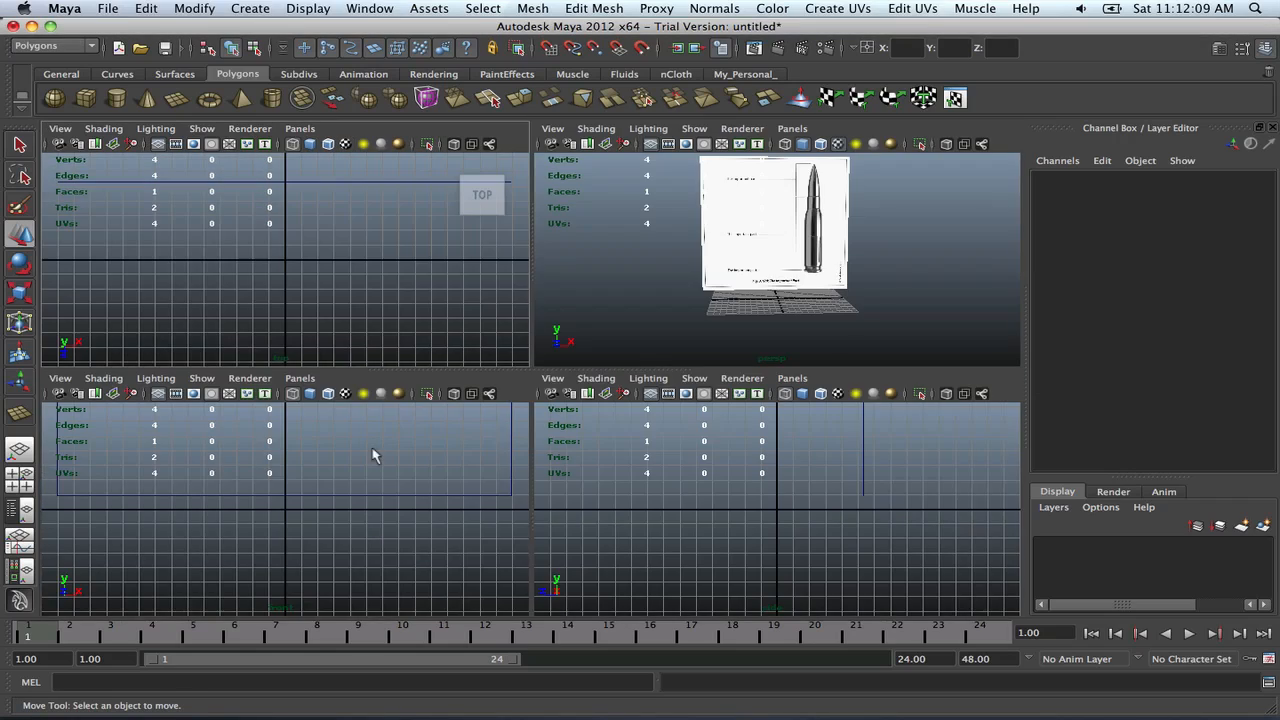
key("space")
key("a")
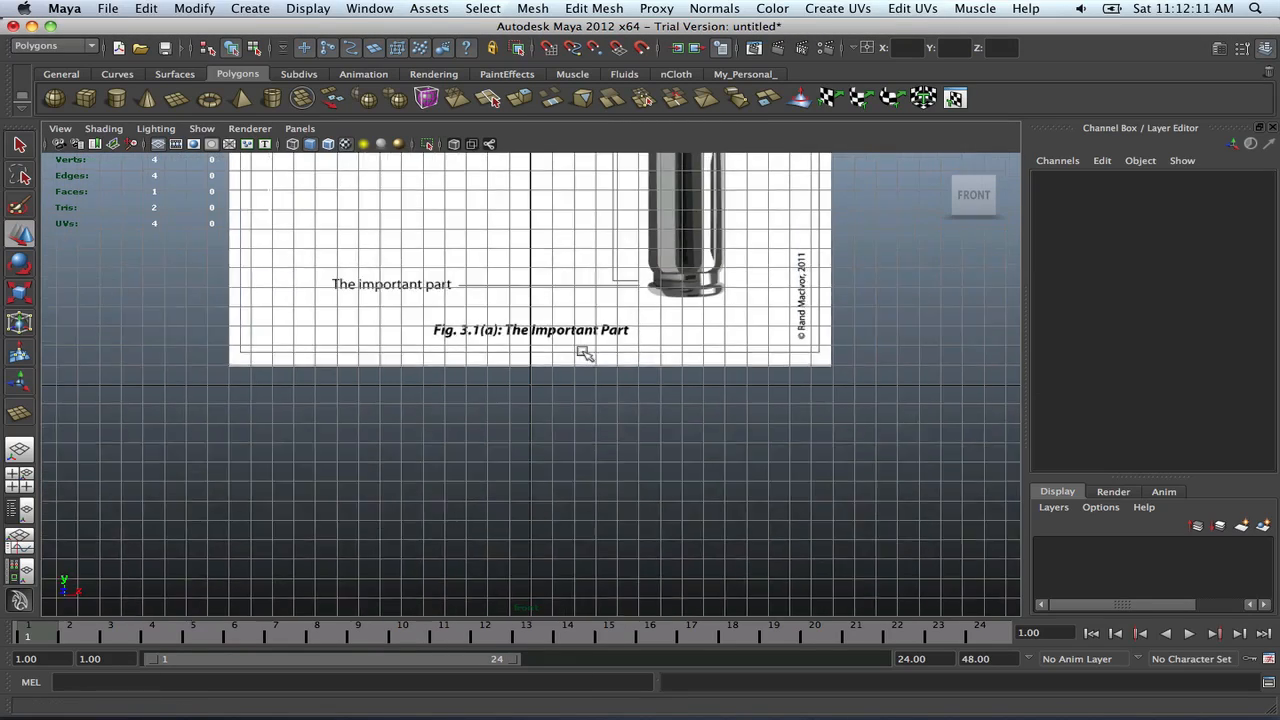
left_click(968, 193)
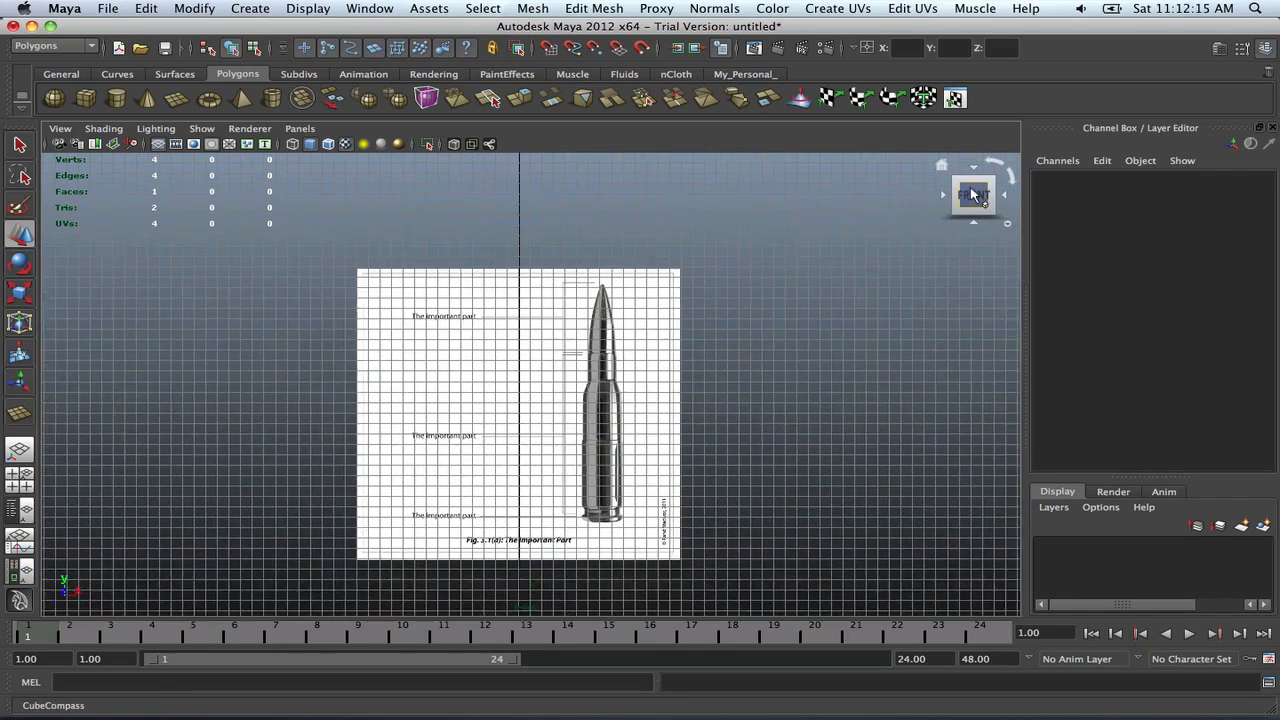
Select the bullet reference plane and frame it in the front view
scroll(555, 538, "up", 8)
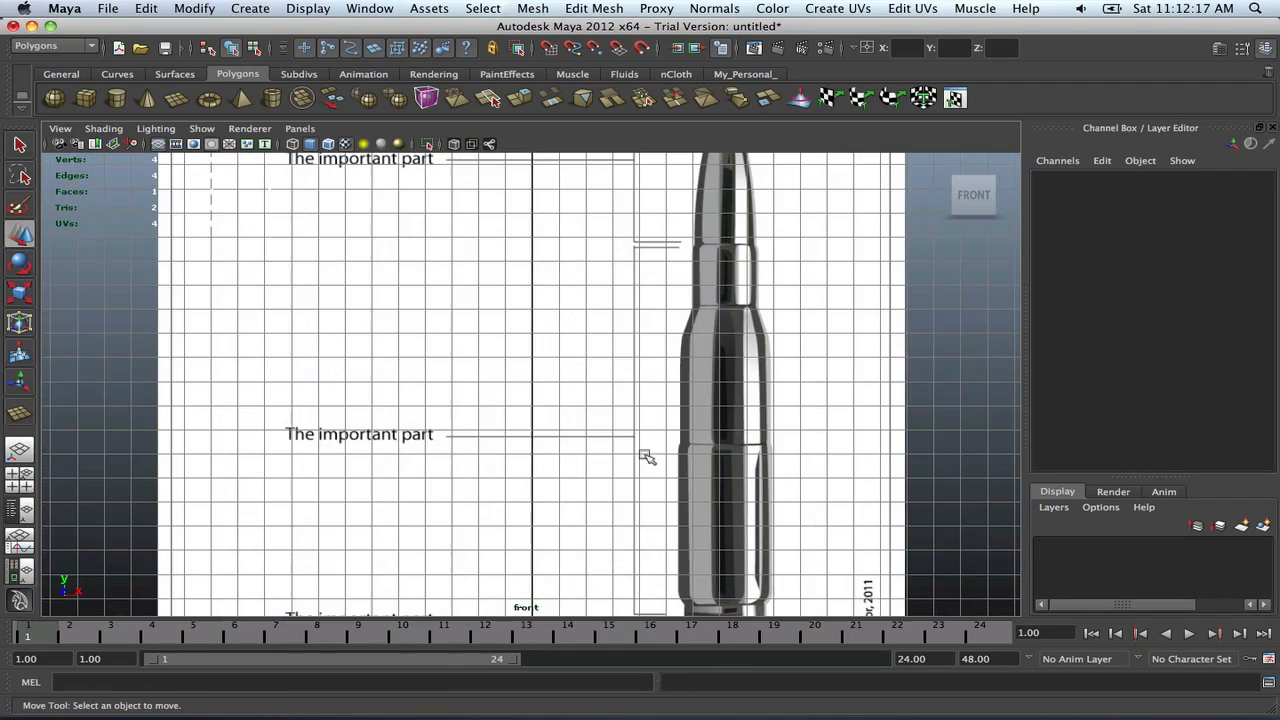
middle_click_drag(757, 447, 533, 371, "alt")
left_click(565, 437)
key("f")
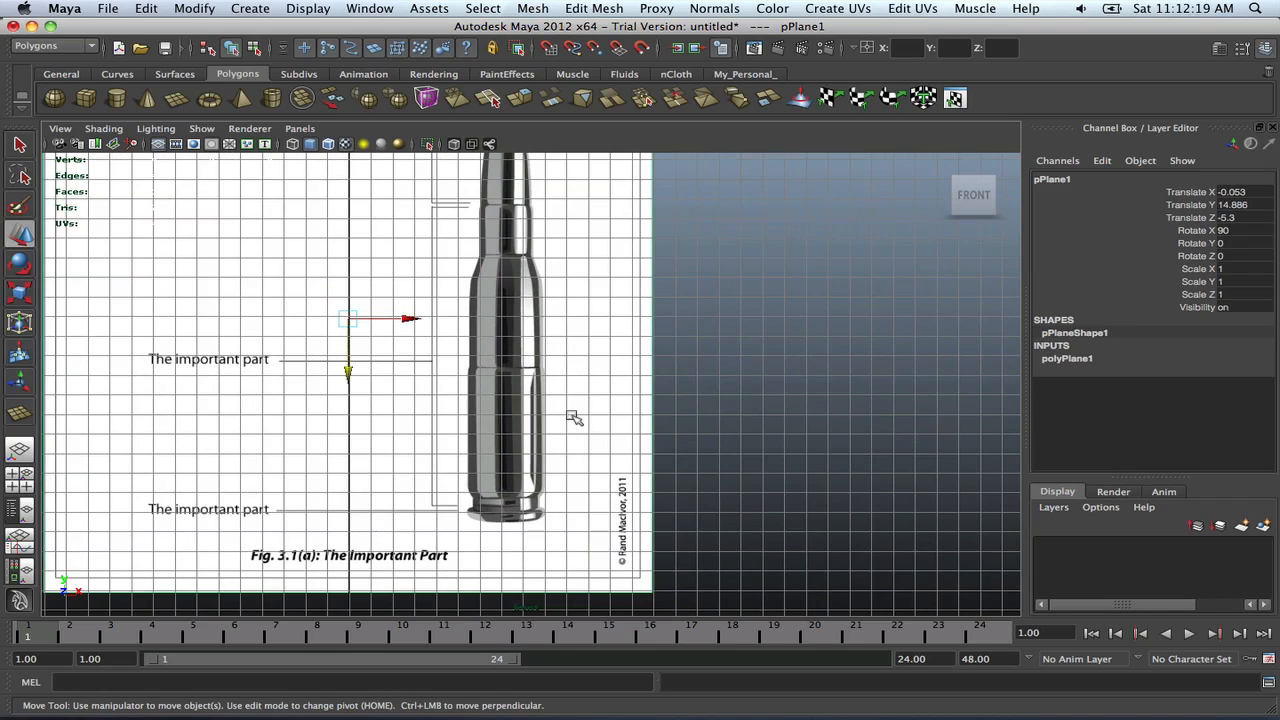
Try to scale the reference plane along X, undo the scaling and deselect the plane
key("r")
left_click_drag(562, 376, 560, 377)
key("super+z")
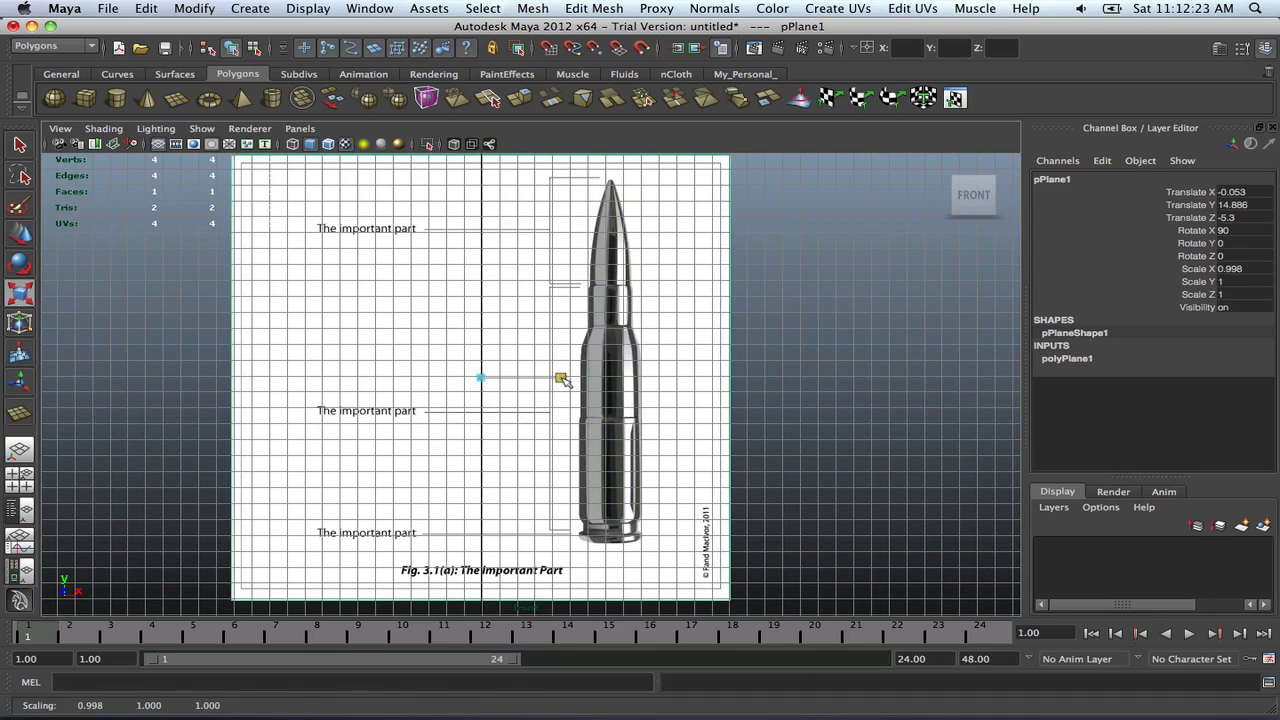
left_click(795, 421)
scroll(795, 421, "up", 3)
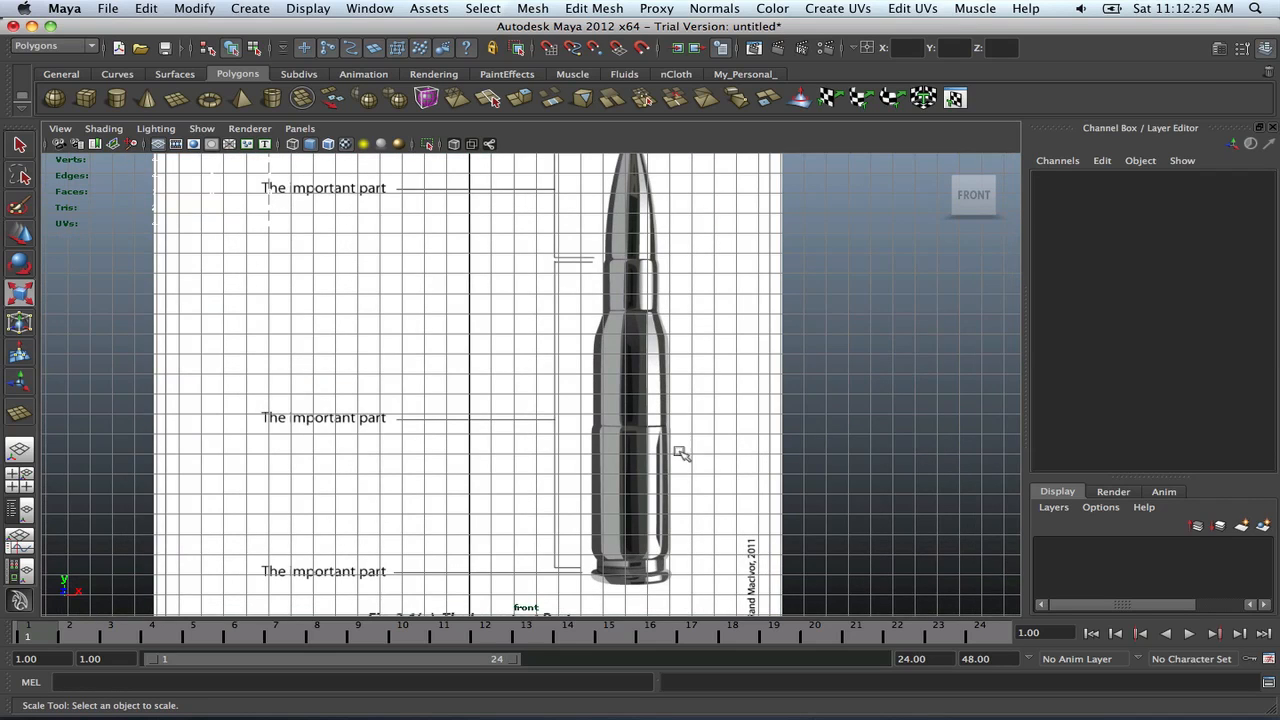
scroll(680, 455, "down", 3)
middle_click_drag(443, 355, 491, 363, "alt")
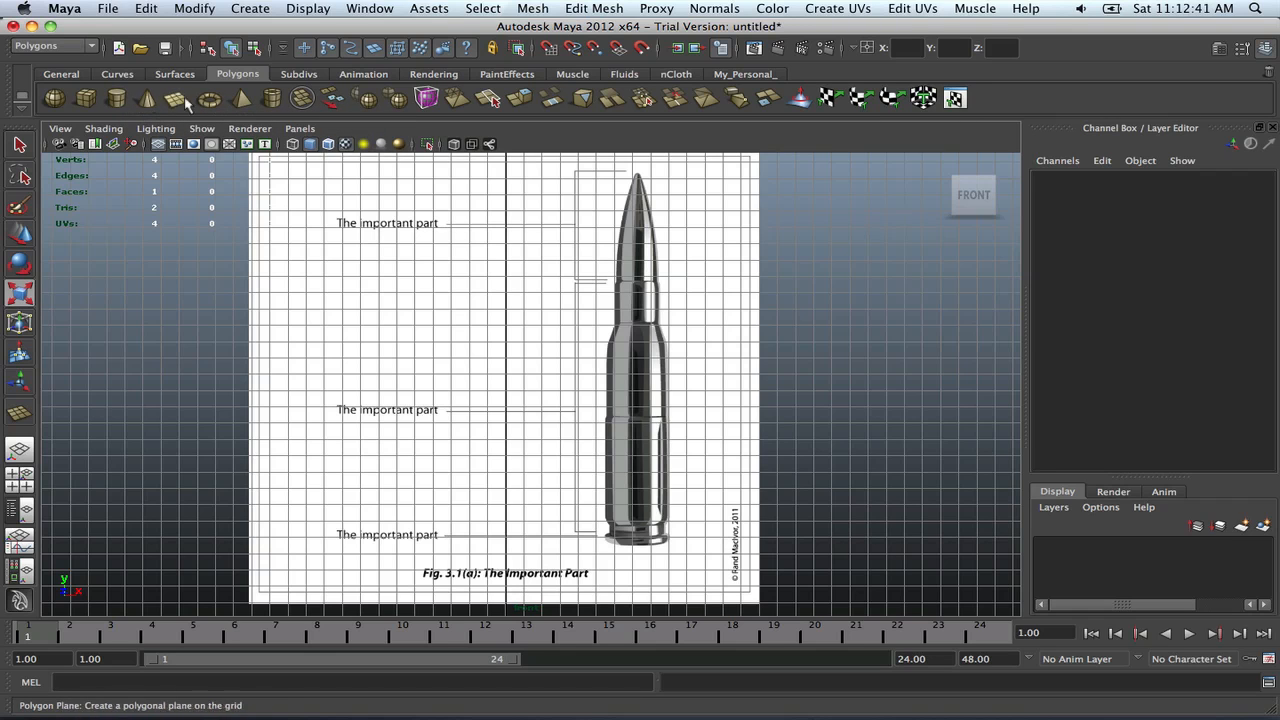
Try to draw a polygon cylinder at the bullet's base in the front view and undo it
left_click(117, 103)
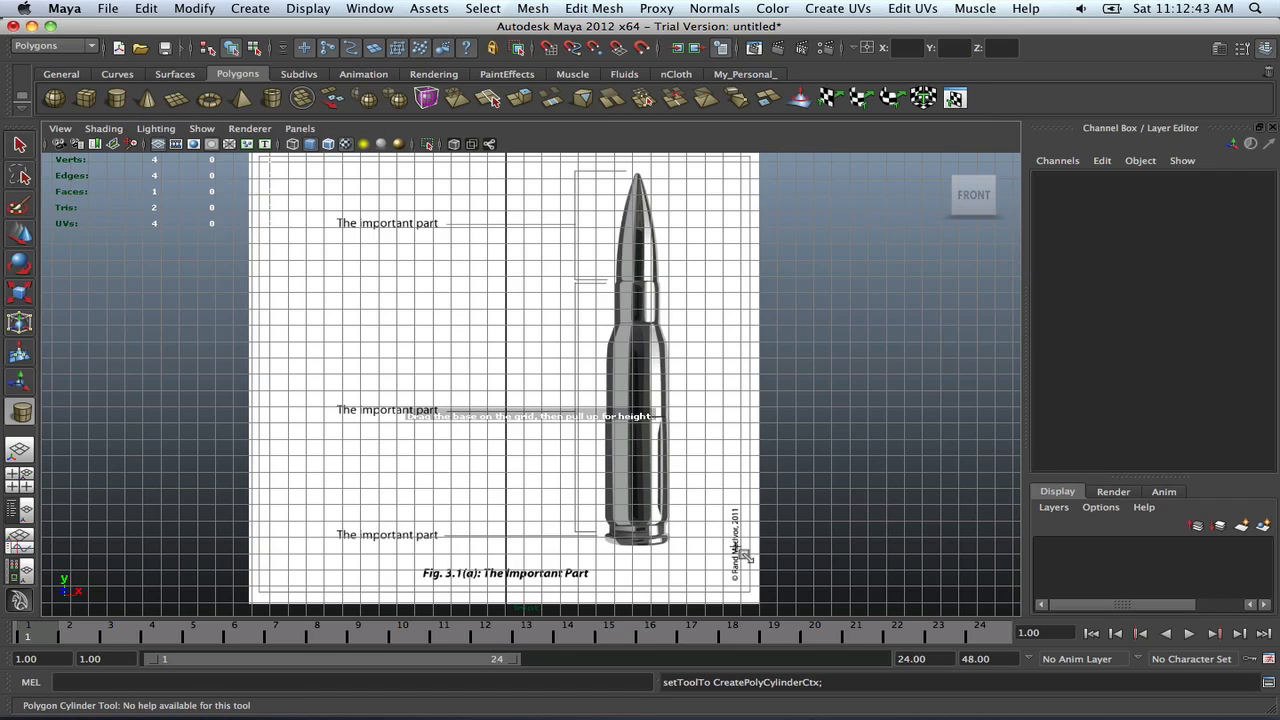
scroll(718, 524, "up", 2)
middle_click_drag(743, 489, 606, 454, "alt")
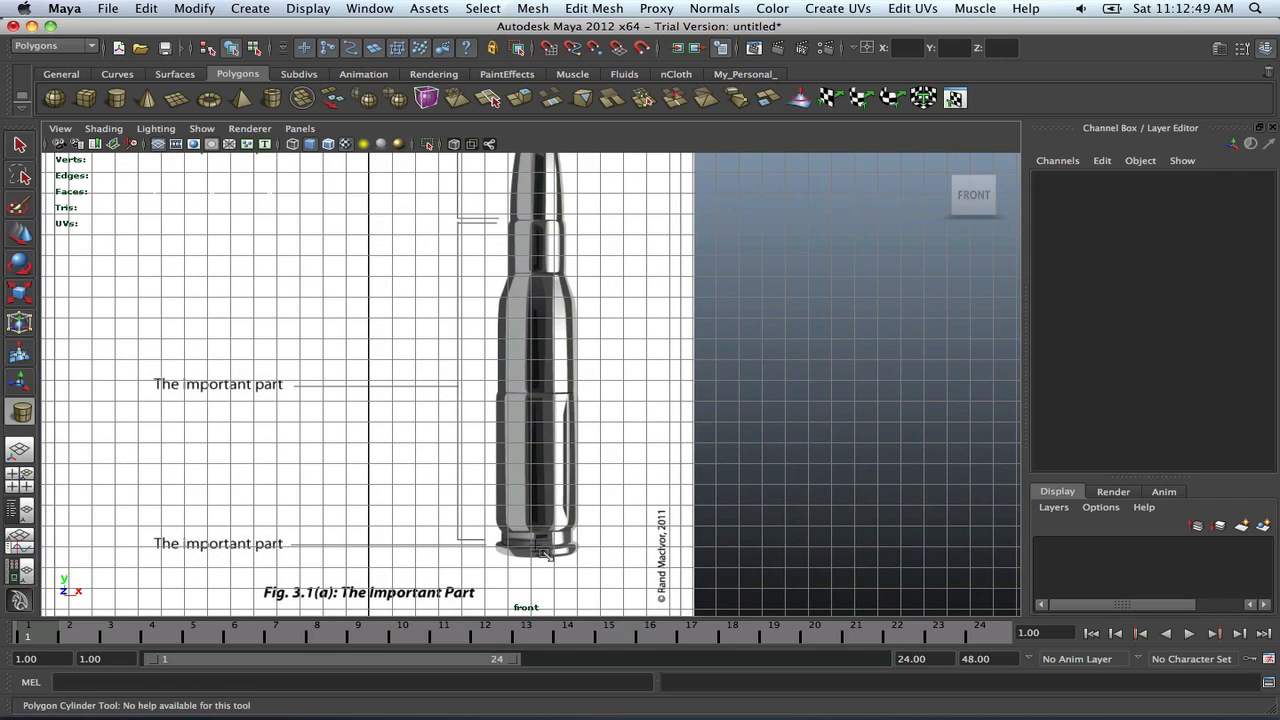
left_click_drag(549, 566, 592, 566)
key("ctrl+z")
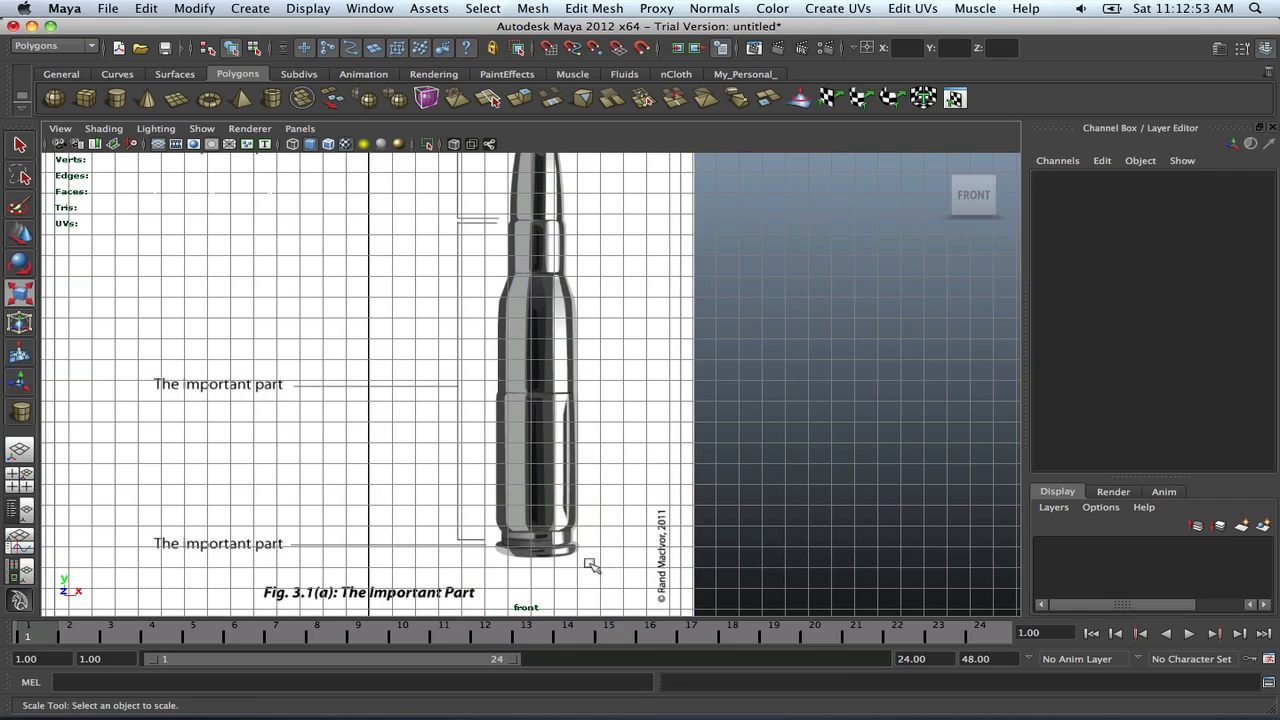
Draw a polygon cylinder in the perspective view in front of the bullet, with a radius of about 1.43 and a height of about 17.09
key("space")
key("space")
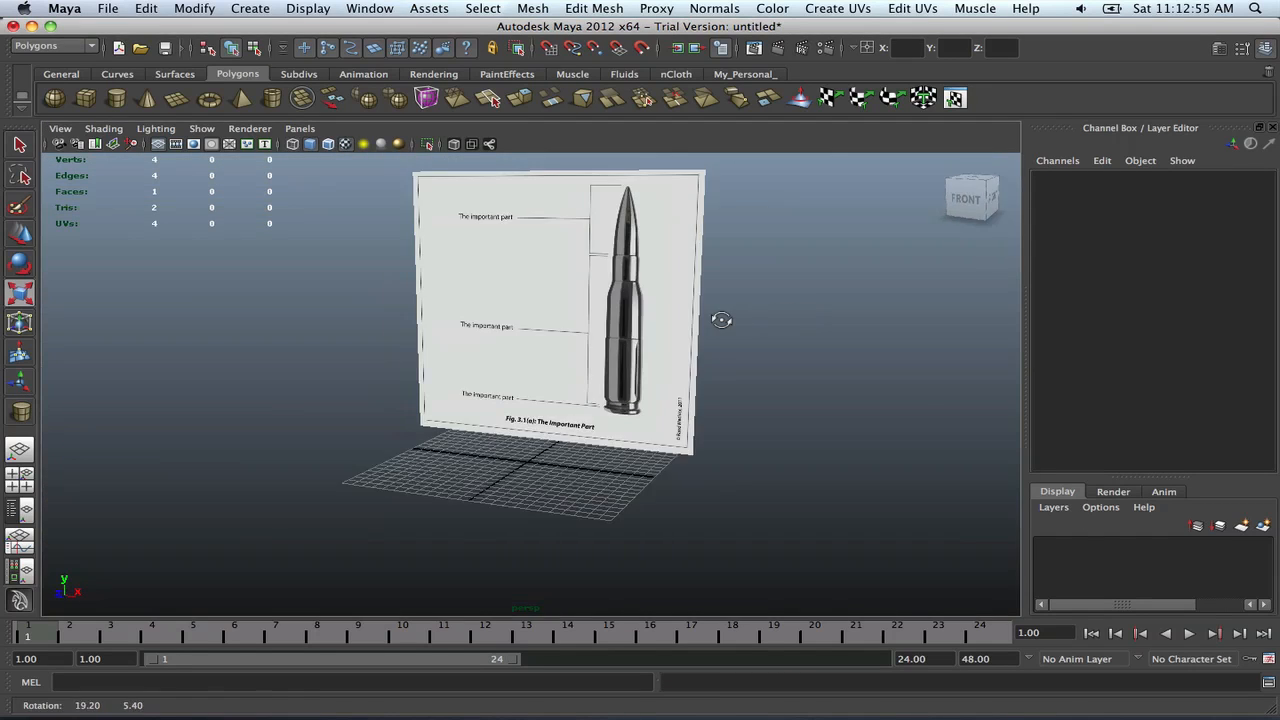
right_click(612, 467, "shift")
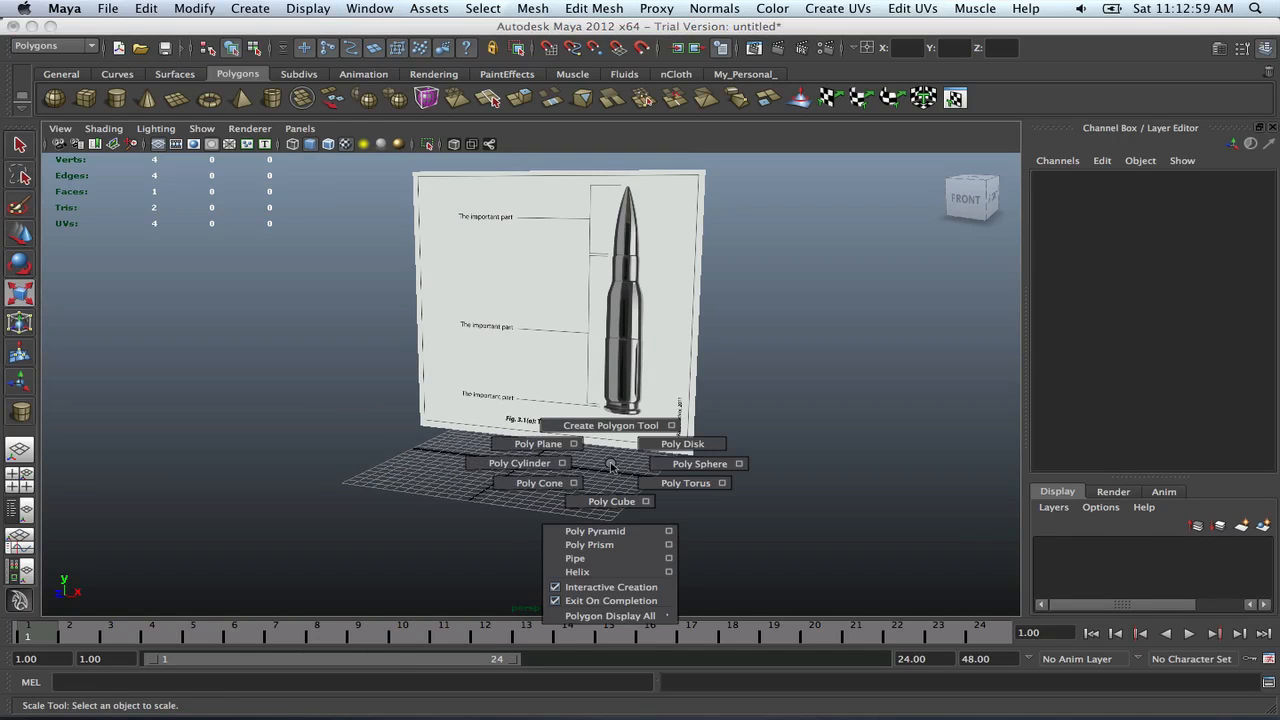
left_click(531, 464)
left_click_drag(566, 465, 609, 287, "alt")
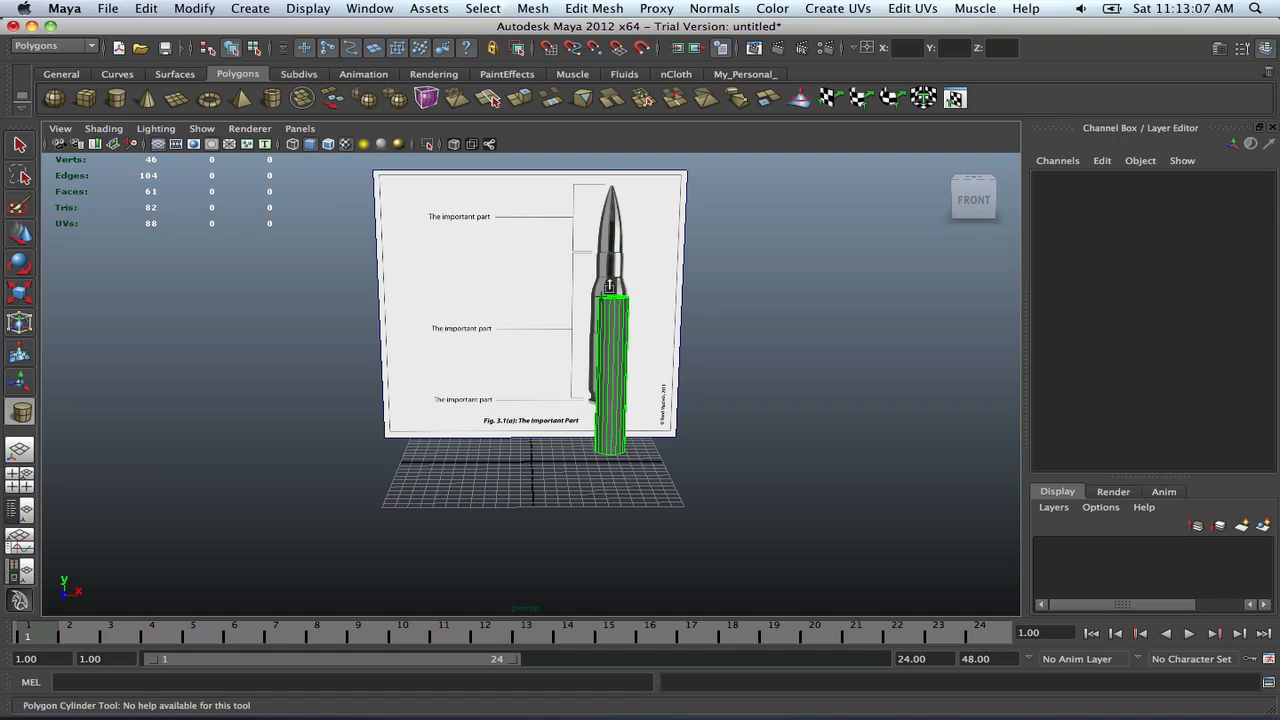
In the maximized front view, scale the cylinder uniformly to about 1.346
key("r")
key("space")
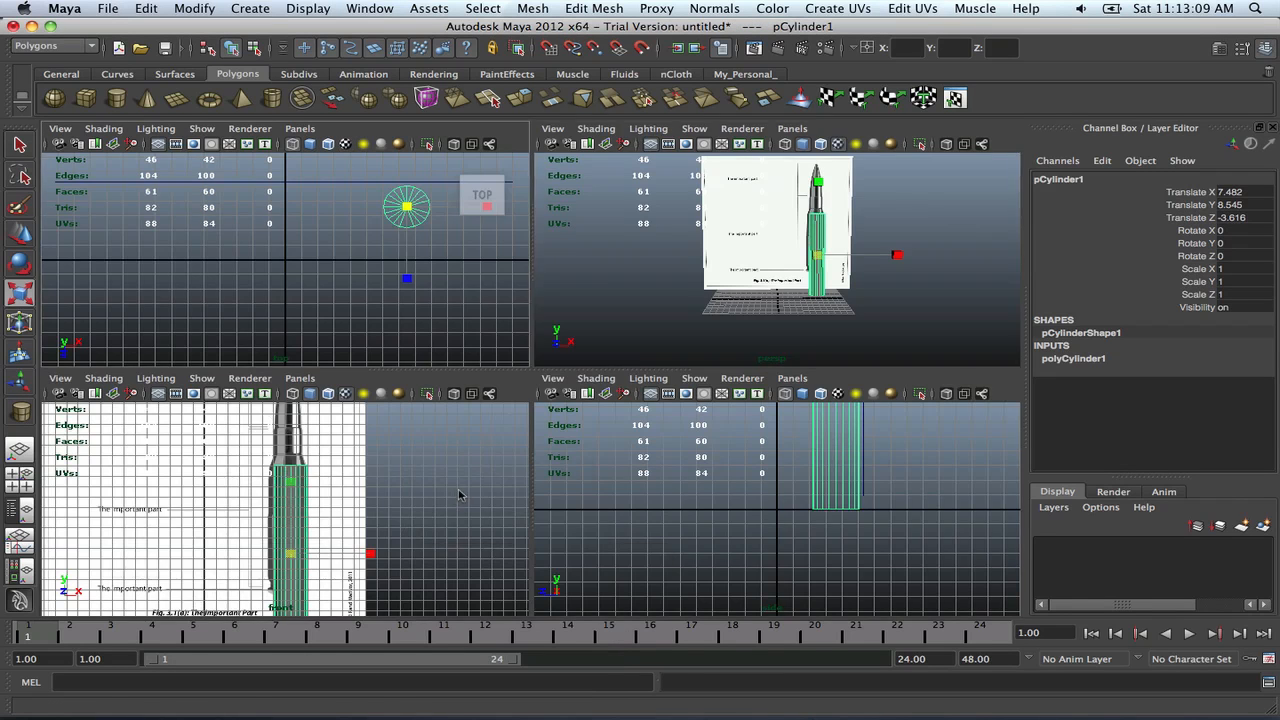
key("space")
scroll(537, 471, "up", 1)
scroll(566, 468, "down", 2)
middle_click_drag(566, 468, 578, 421, "alt")
left_click_drag(558, 415, 623, 434)
scroll(622, 436, "down", 1)
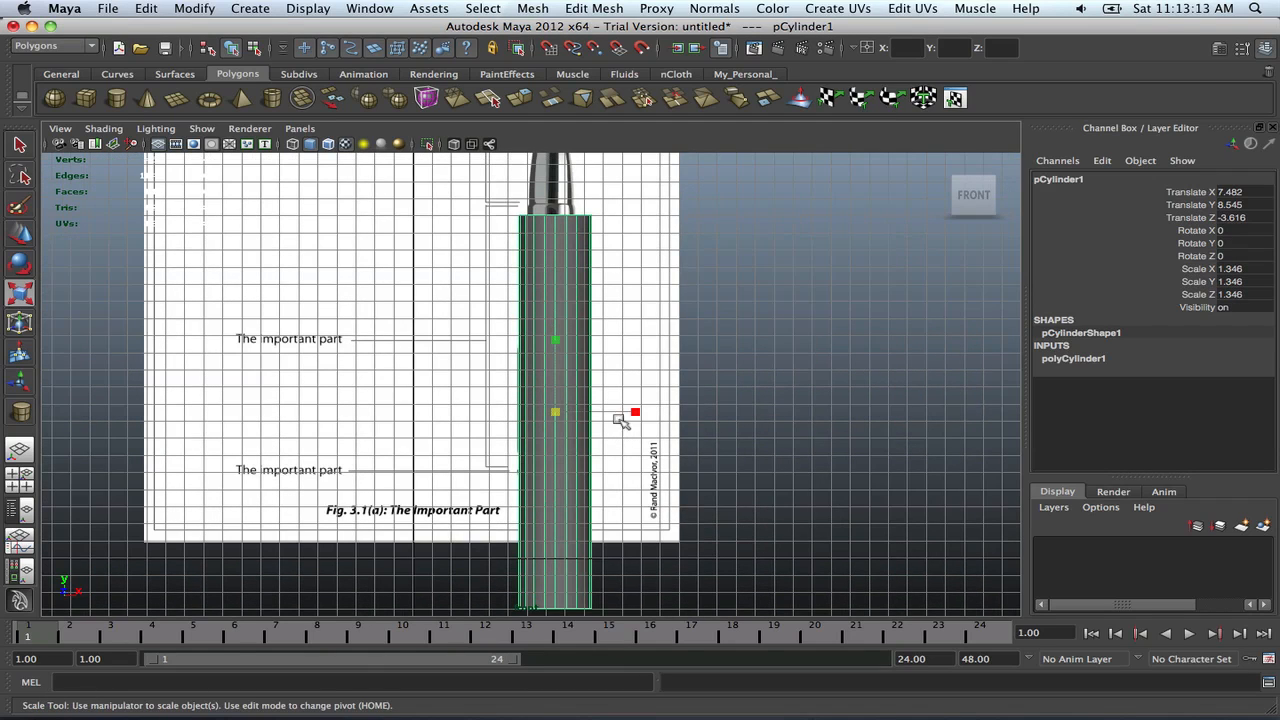
Scale the cylinder to about 1.21 in Y and move it over the bullet with its bottom at the bullet's base, using X-ray display
left_click_drag(563, 342, 563, 350)
key("w")
left_click_drag(563, 396, 558, 286)
left_click(453, 144)
scroll(562, 266, "up", 2)
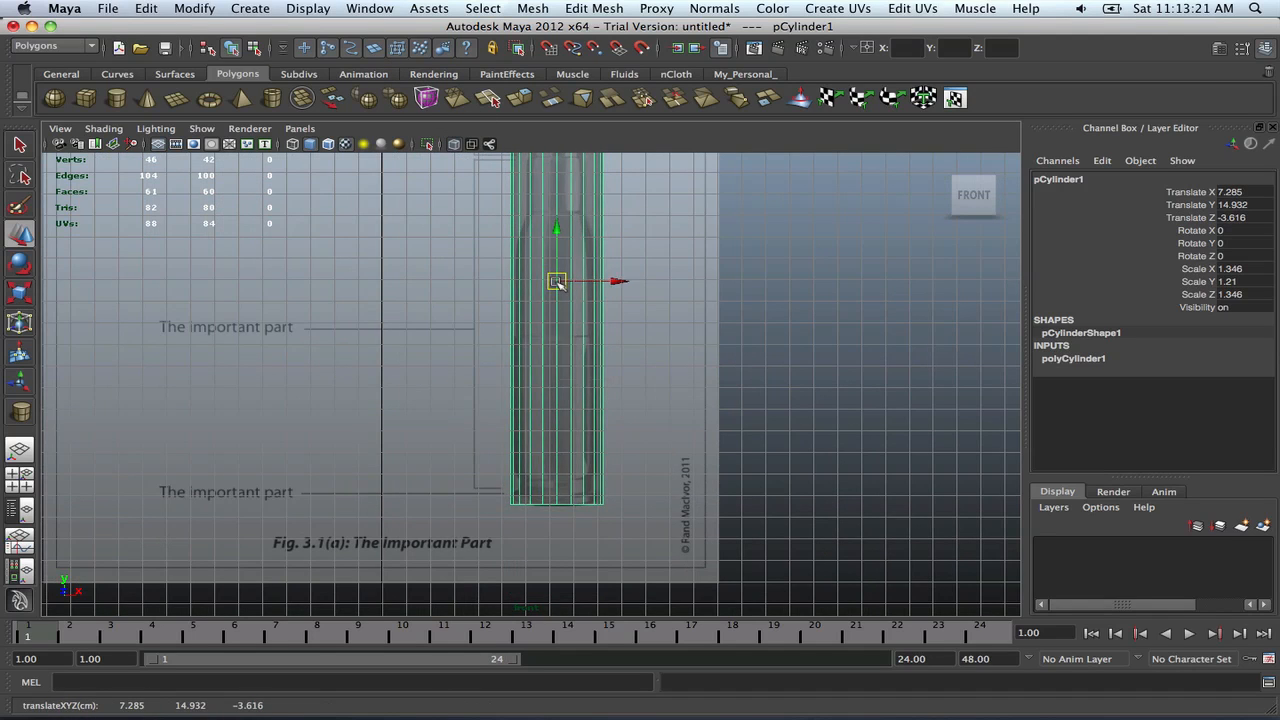
Shorten the cylinder to a Y scale of about 0.946 and lower it to Translate Y 12.655 so it covers the casing
scroll(560, 288, "down", 3)
key("e")
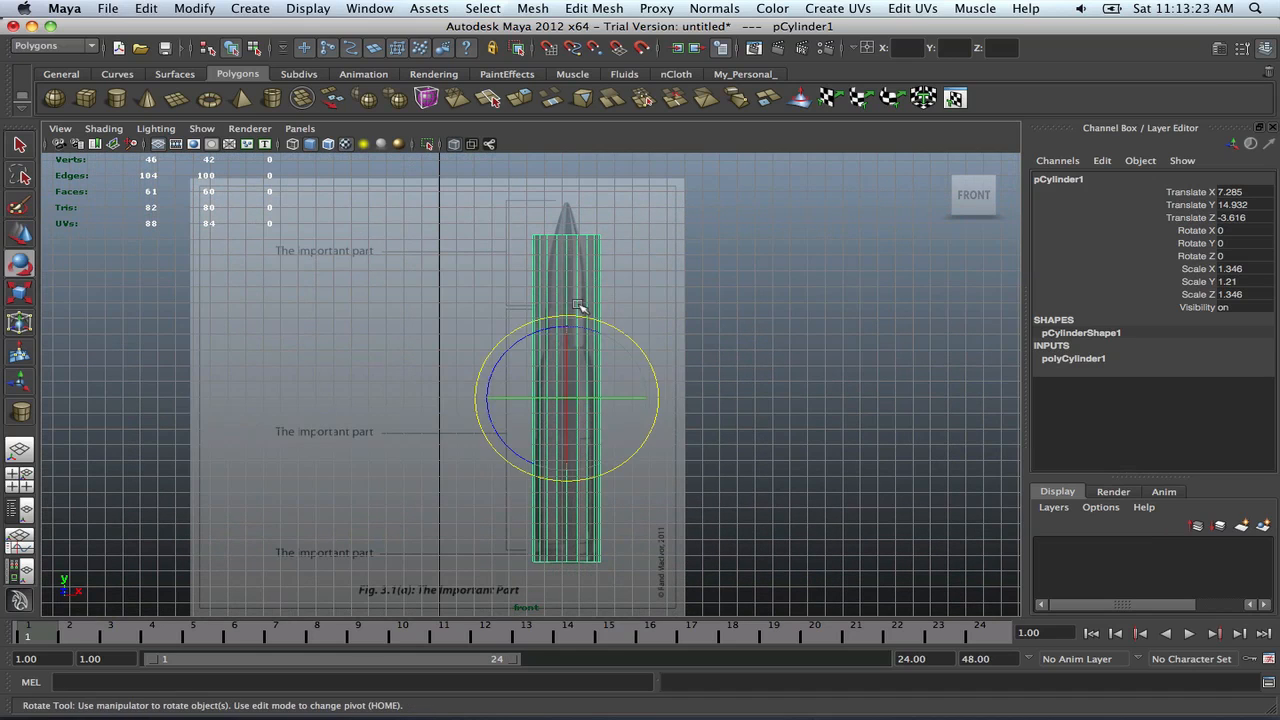
key("r")
left_click_drag(566, 327, 573, 384)
key("w")
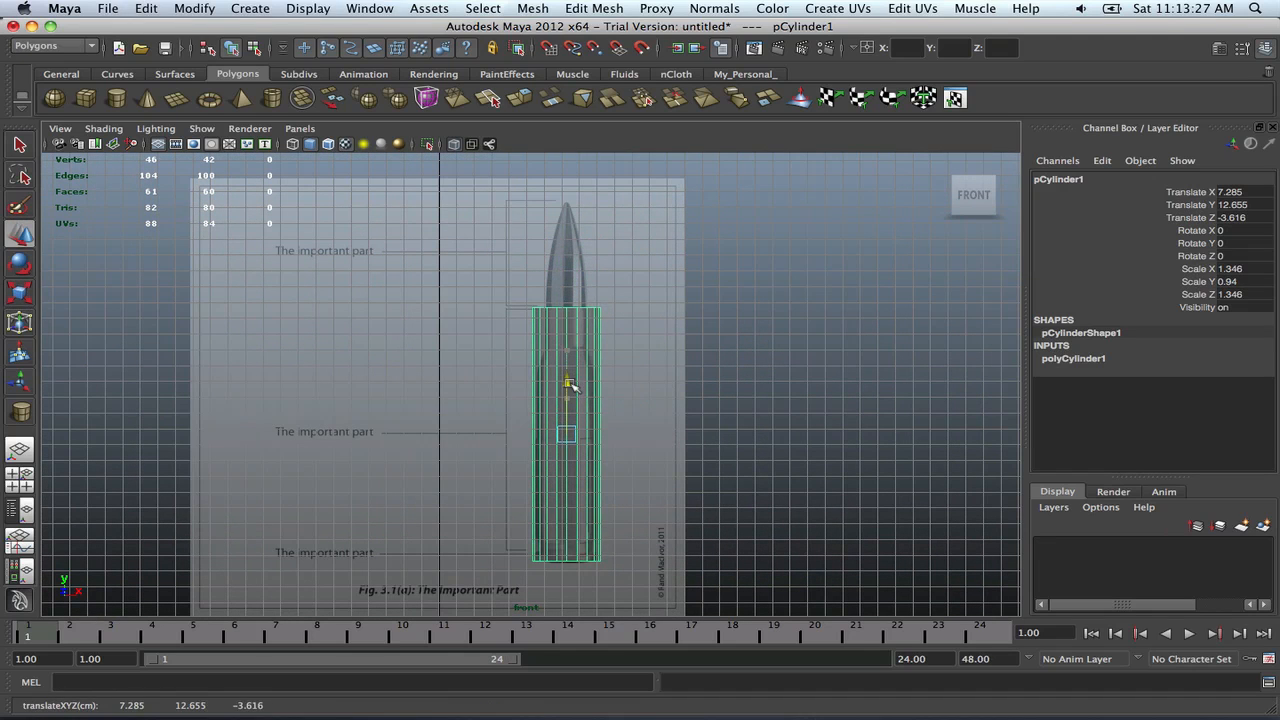
key("e")
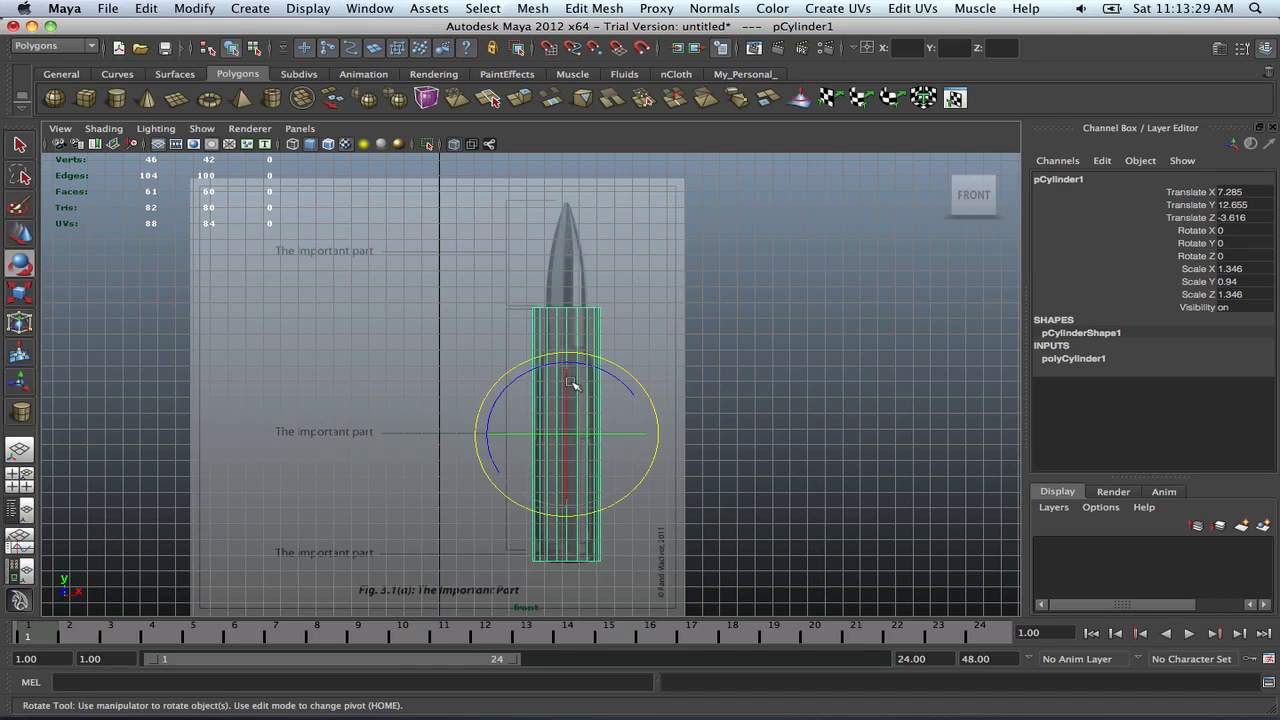
scroll(572, 383, "up", 2)
key("r")
mouse_move(571, 372)
left_mouse_down()
mouse_move(572, 384)
mouse_move(572, 366)
left_mouse_up()
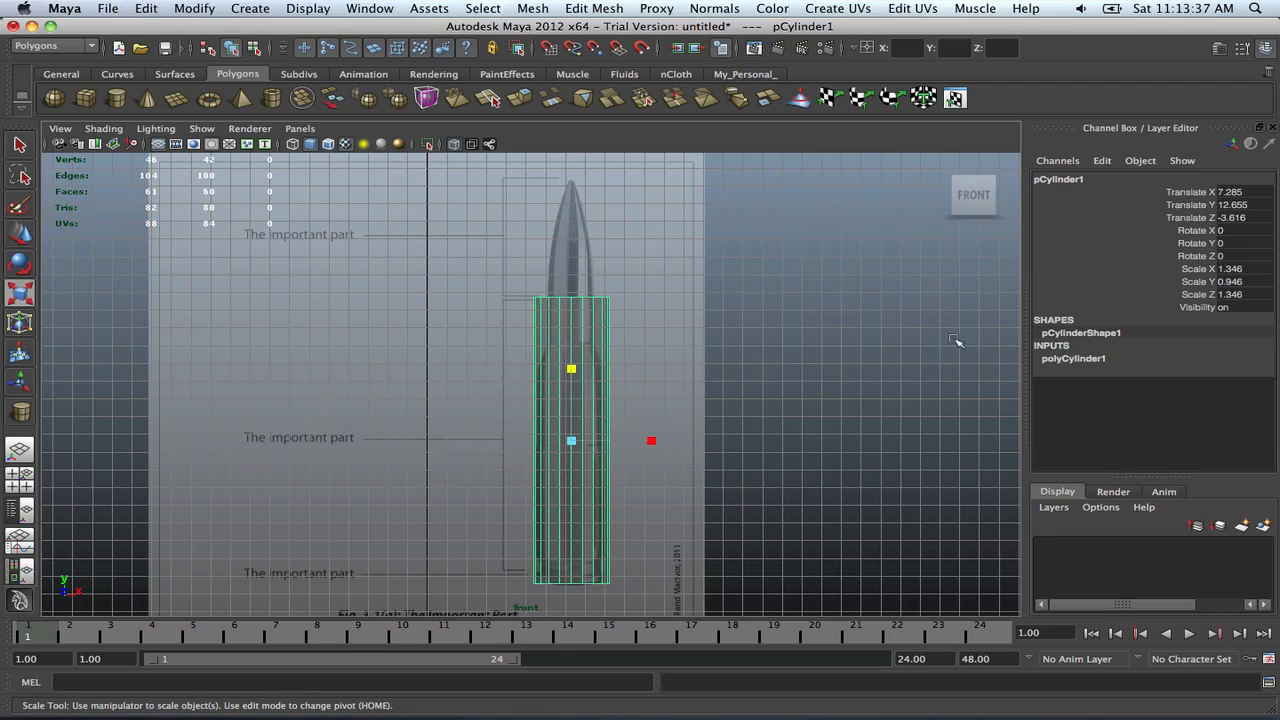
Set the cylinder's subdivisions to 8 around the axis, 5 along the height and 0 on the caps
left_click(1074, 359)
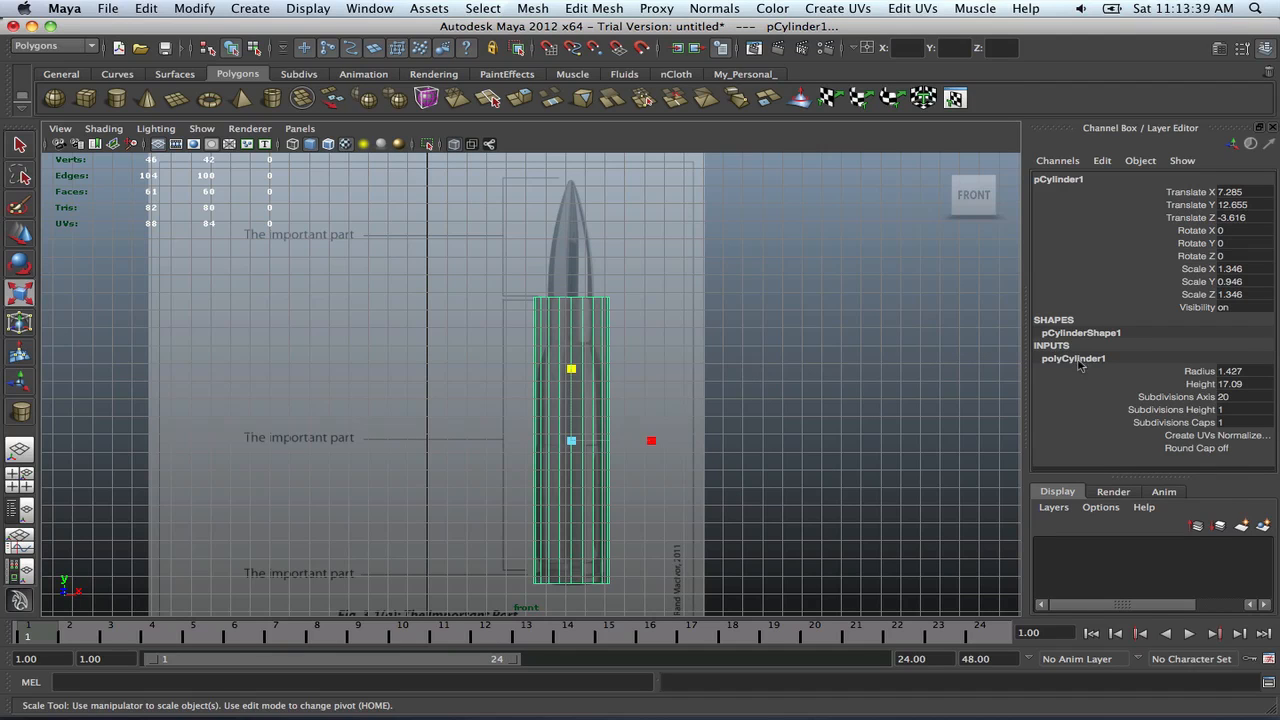
left_click(1248, 397)
key("Return")
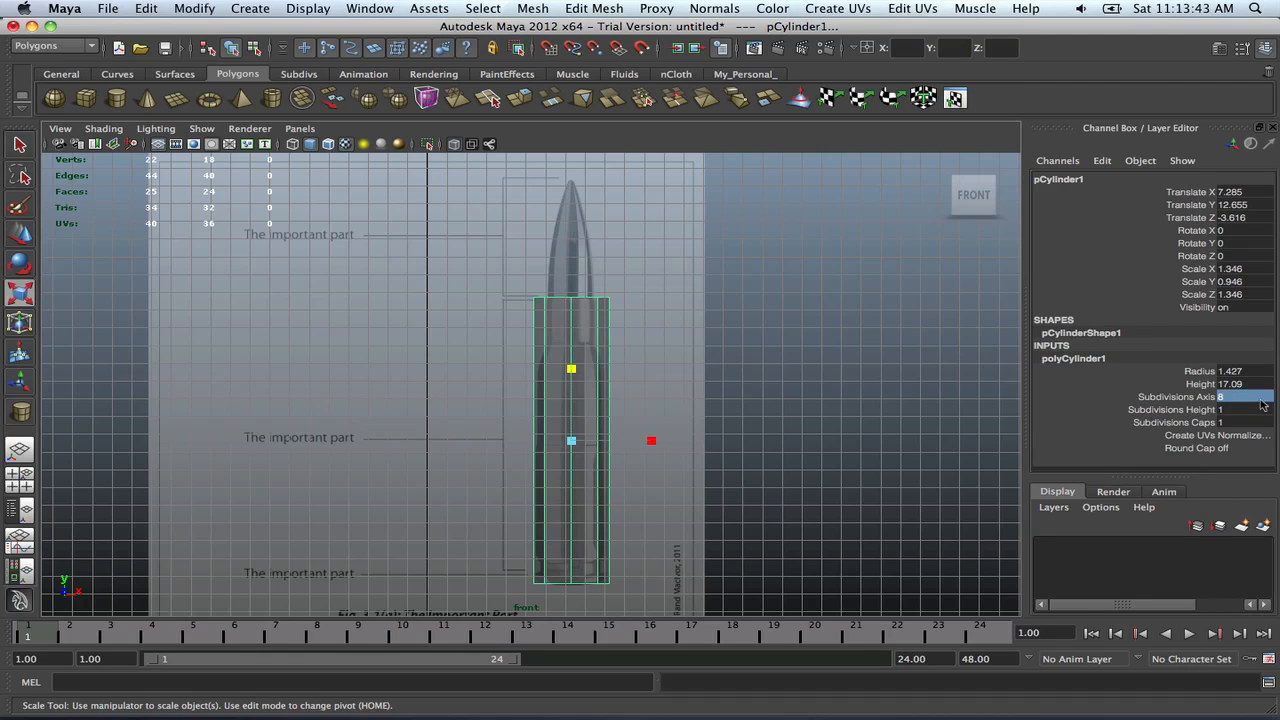
left_click(1232, 397)
left_click(1242, 422)
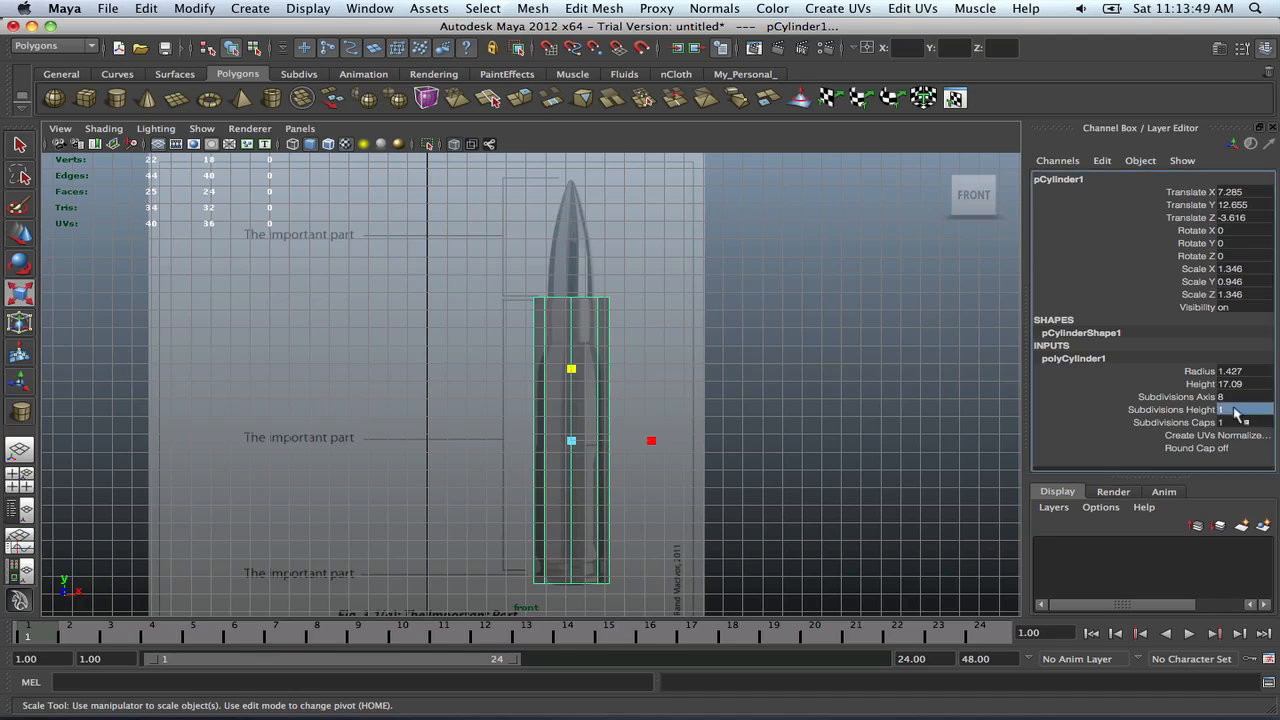
type("0")
key("Return")
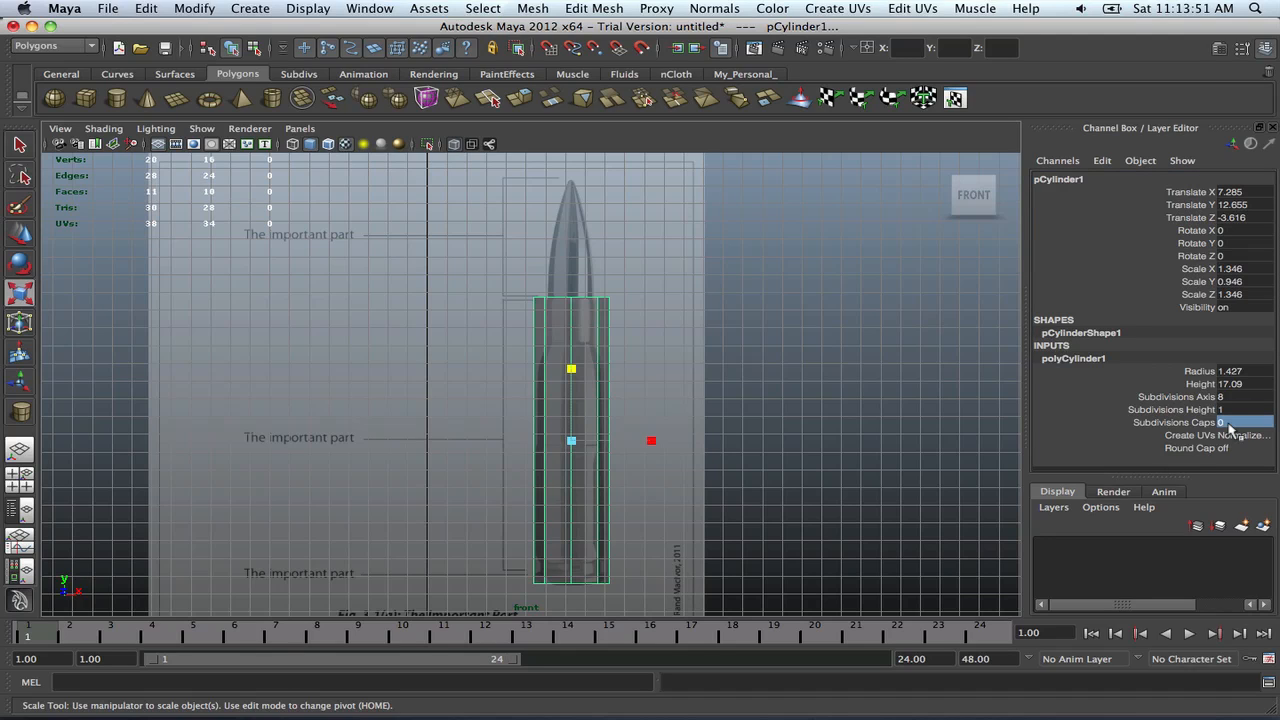
left_click(1238, 409)
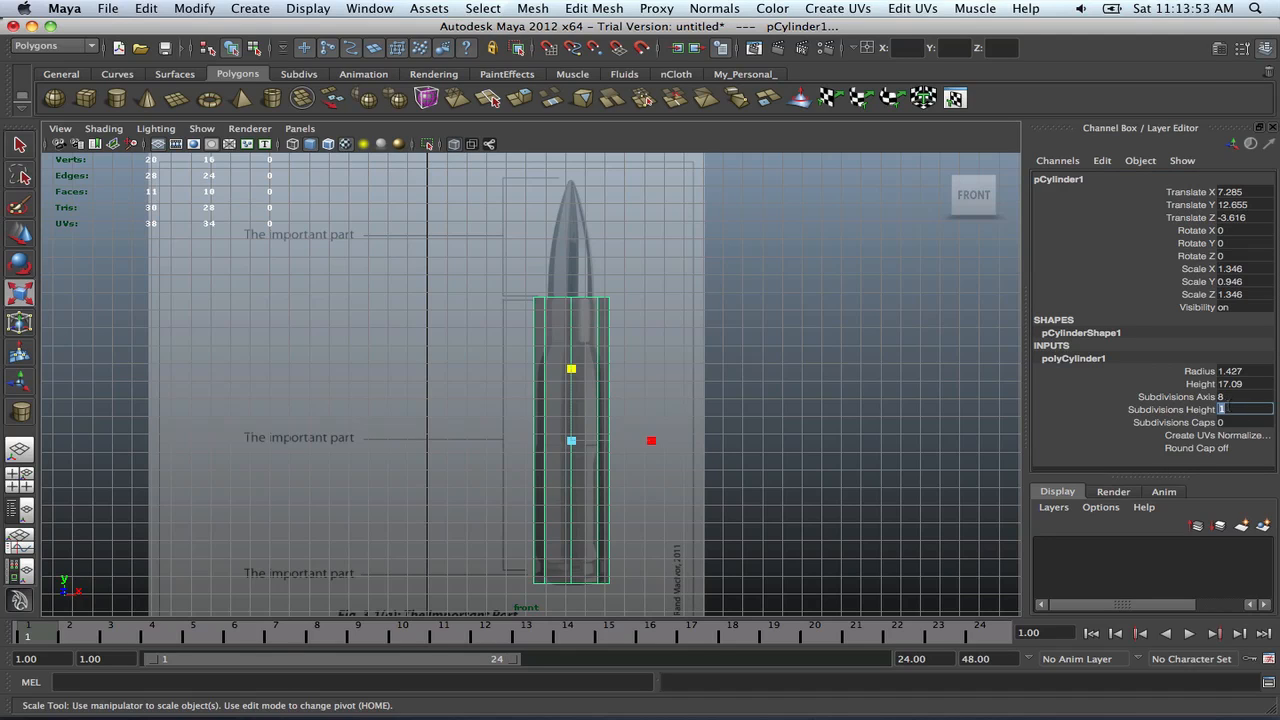
type("5")
key("Return")
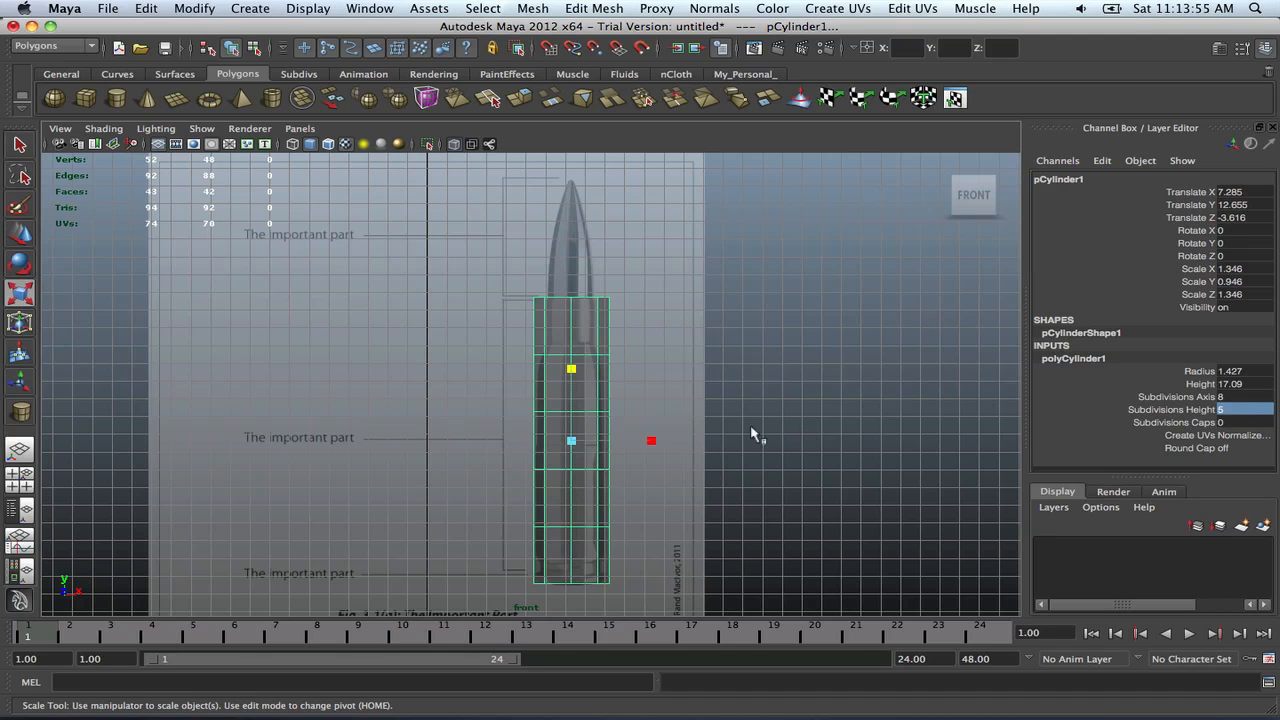
In the perspective view, move the cylinder back to about Translate Z -0.055, deselect it and return to the front view
key("q")
key("space")
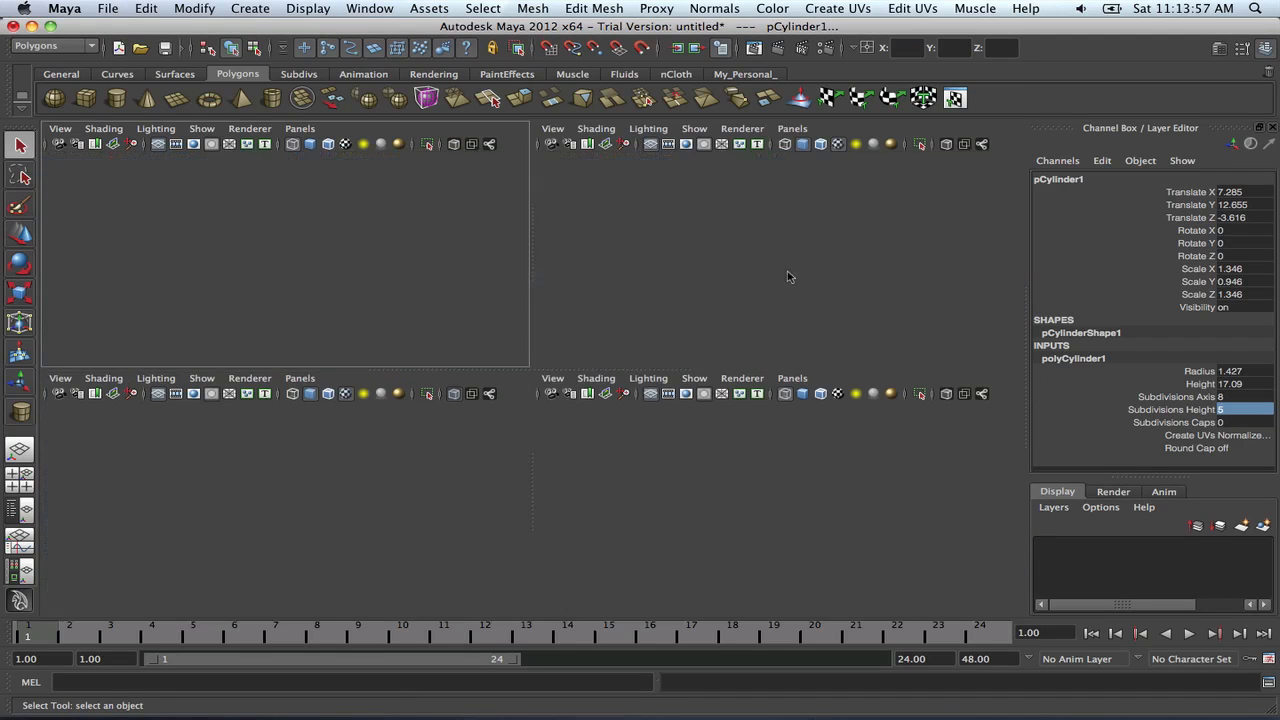
key("space")
left_click_drag(613, 300, 697, 333, "alt")
key("w")
left_click(745, 334)
key("space")
key("space")
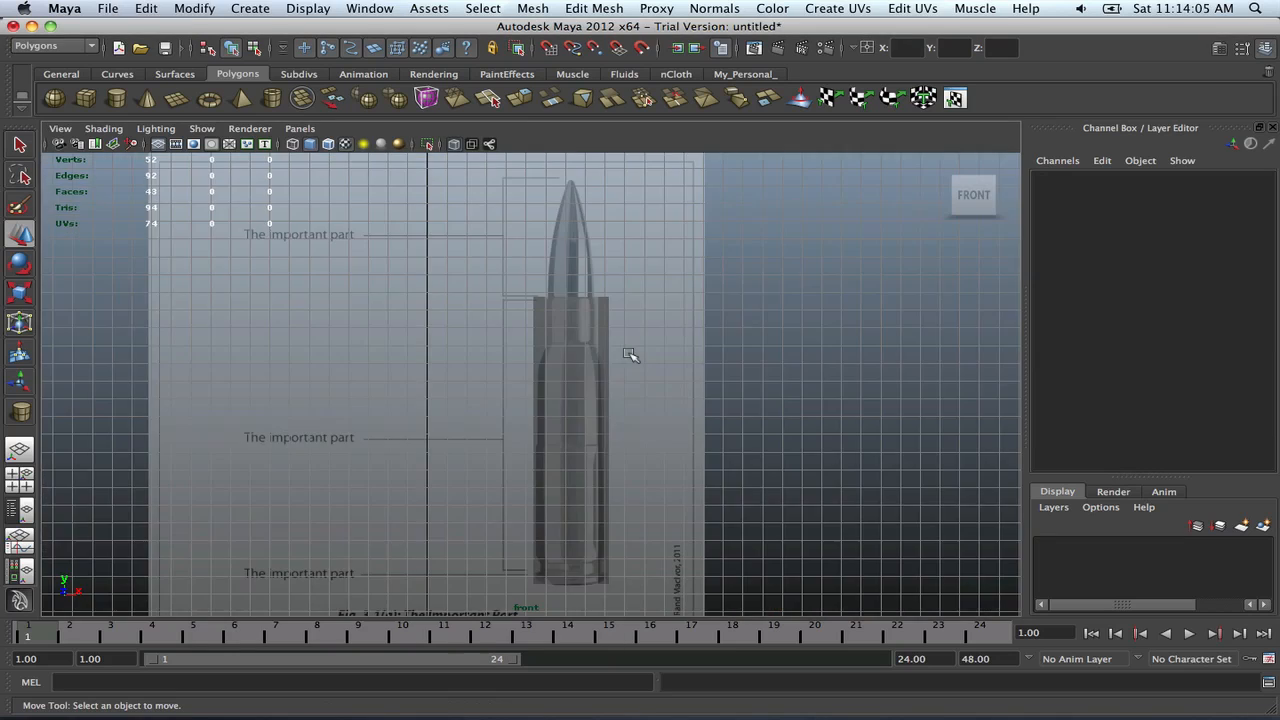
Select the cylinder's third vertex row from the top and scale it to about 0.91 to match the casing's width
left_click(578, 387)
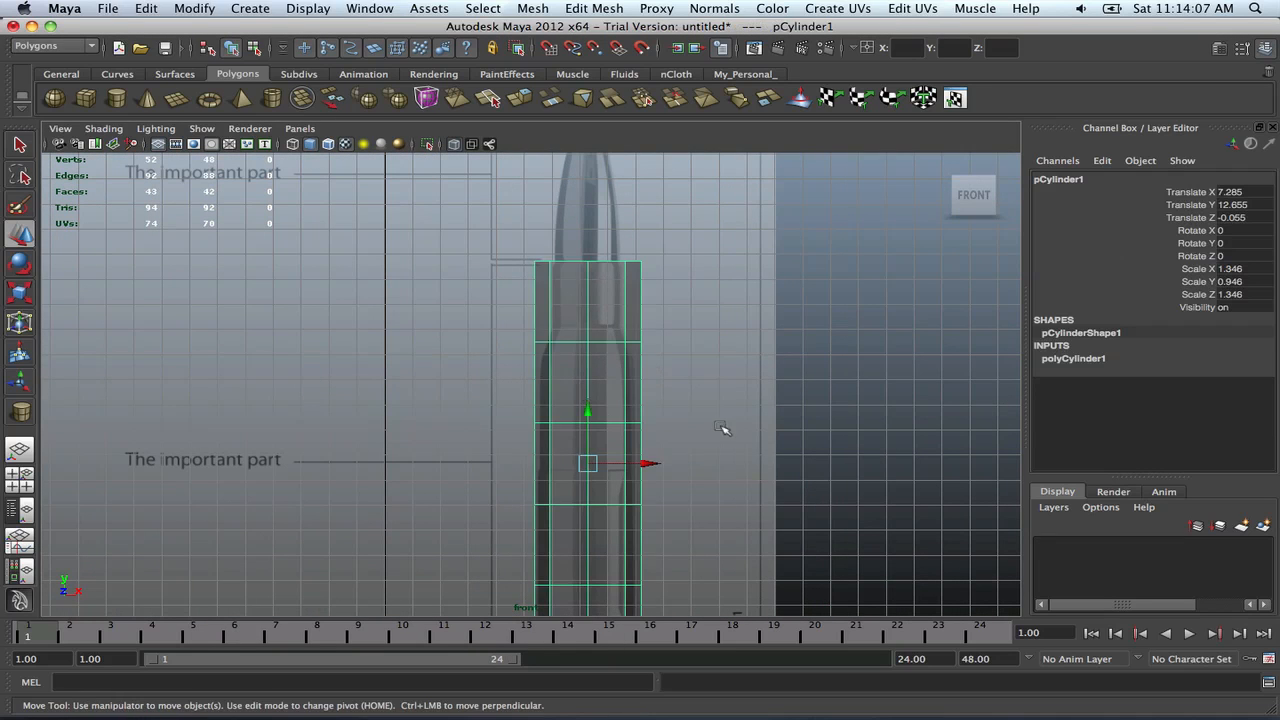
middle_click_drag(666, 521, 632, 425, "alt")
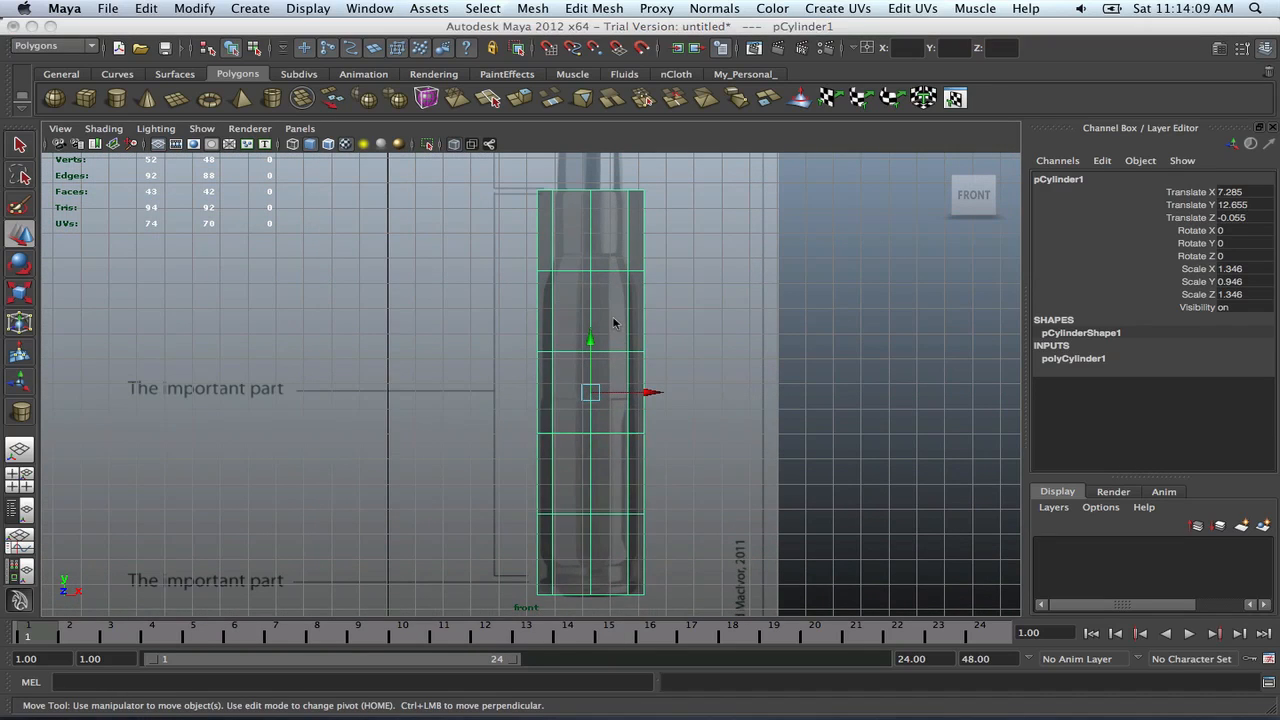
key("F8")
left_click_drag(491, 334, 720, 366)
key("r")
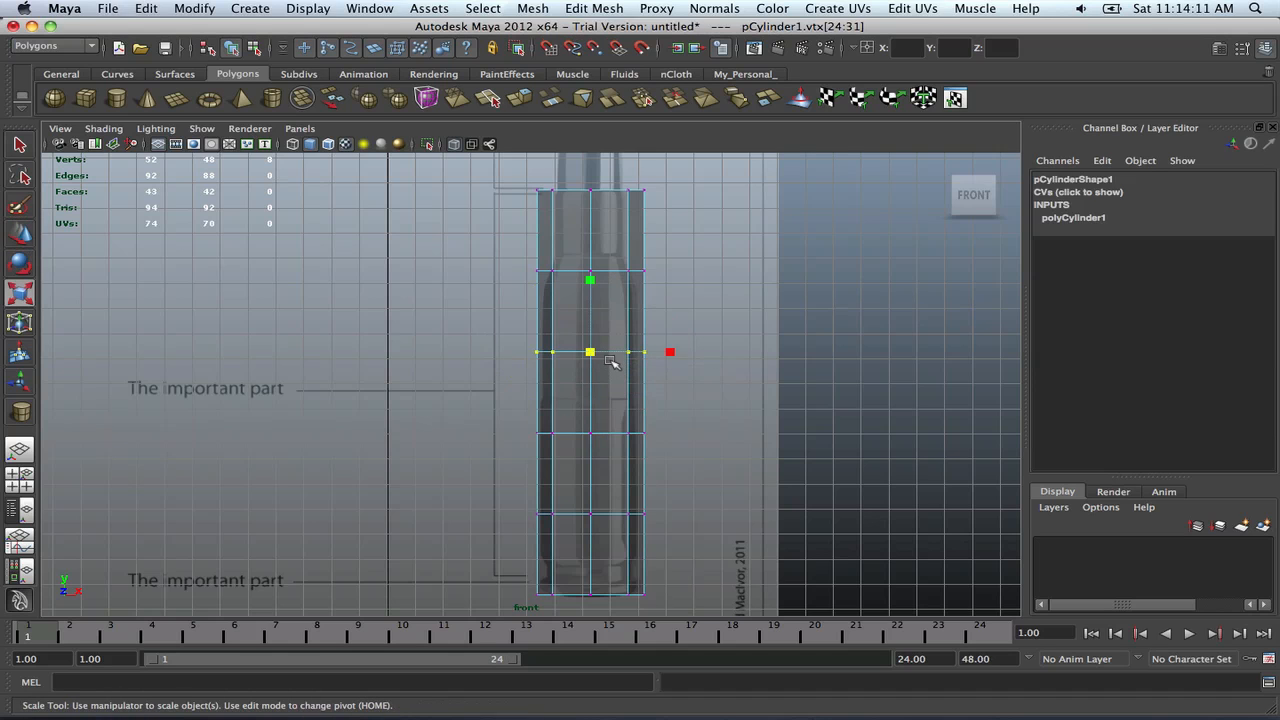
scroll(598, 358, "up", 2)
left_click_drag(612, 336, 605, 334)
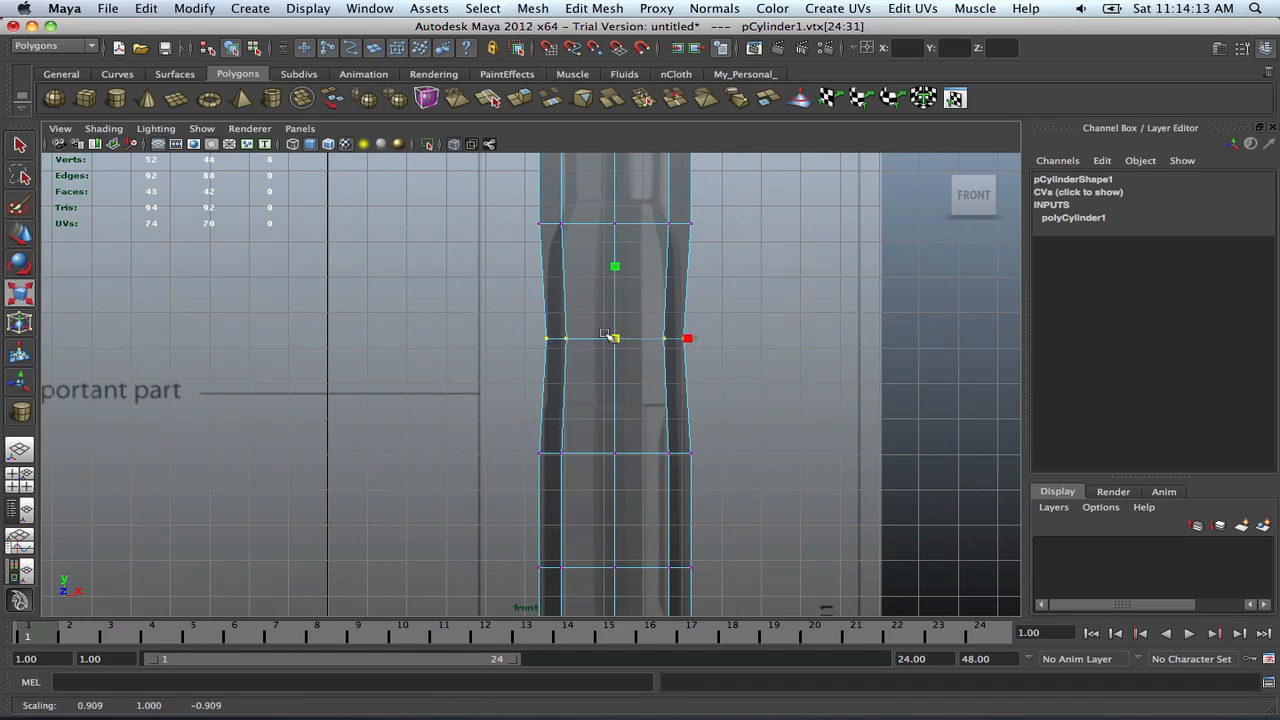
Select the cylinder's second vertex row from the top and scale it inward toward the casing's outline
middle_click_drag(620, 320, 621, 380, "alt")
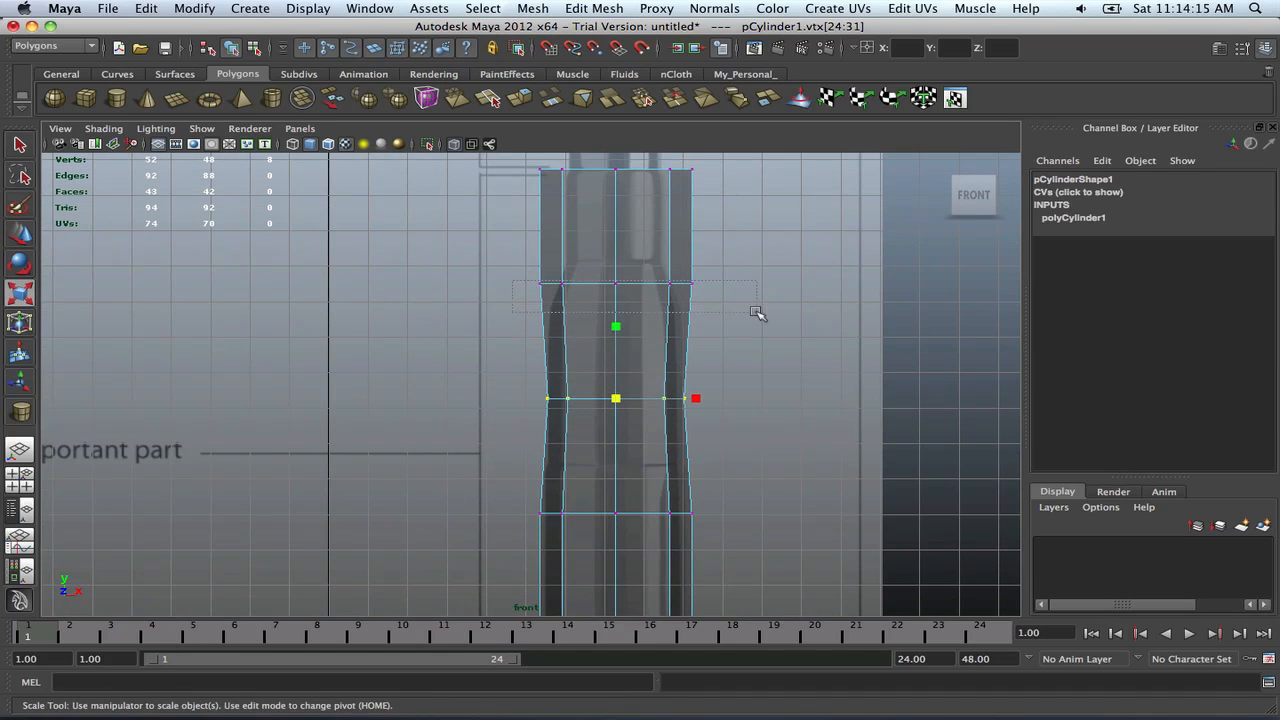
left_click_drag(757, 313, 757, 313)
left_click_drag(620, 286, 605, 286)
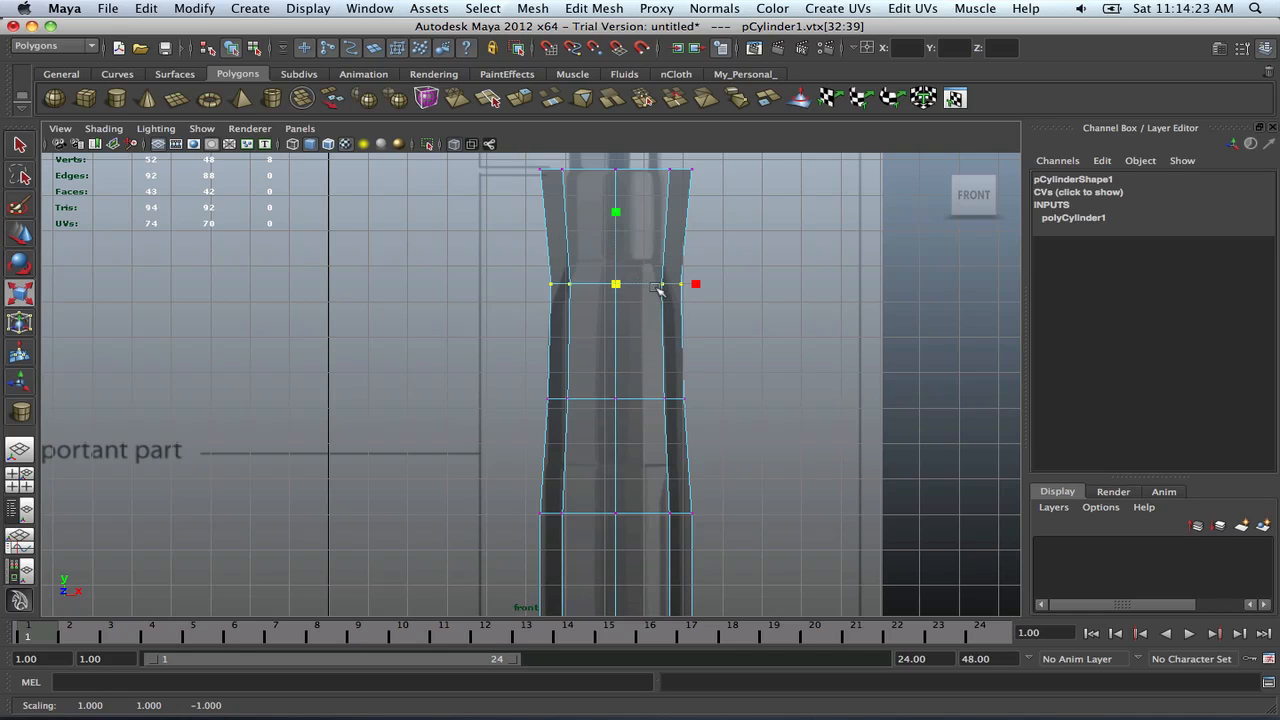
Try to bevel two edges of the second edge loop from the top and undo the bevel
right_click_drag(645, 310, 638, 262)
left_click_drag(637, 258, 650, 305)
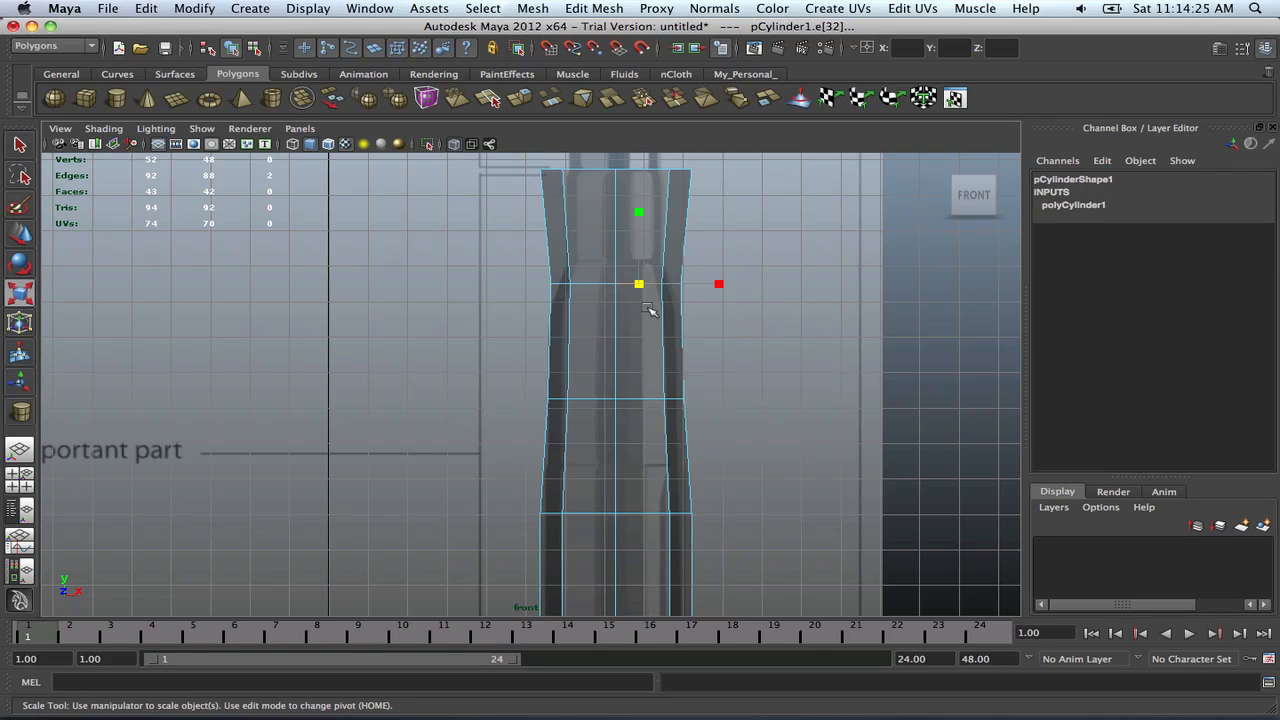
right_click(648, 309, "shift")
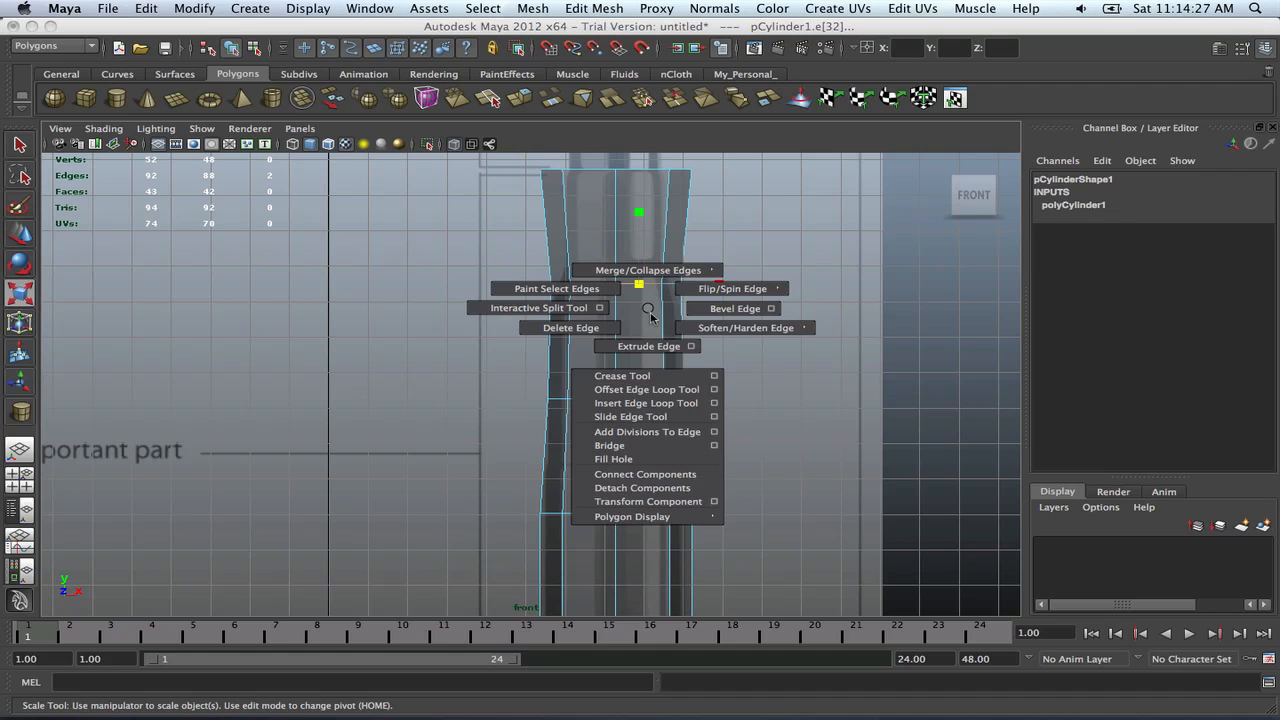
left_click(743, 309)
key("ctrl+z")
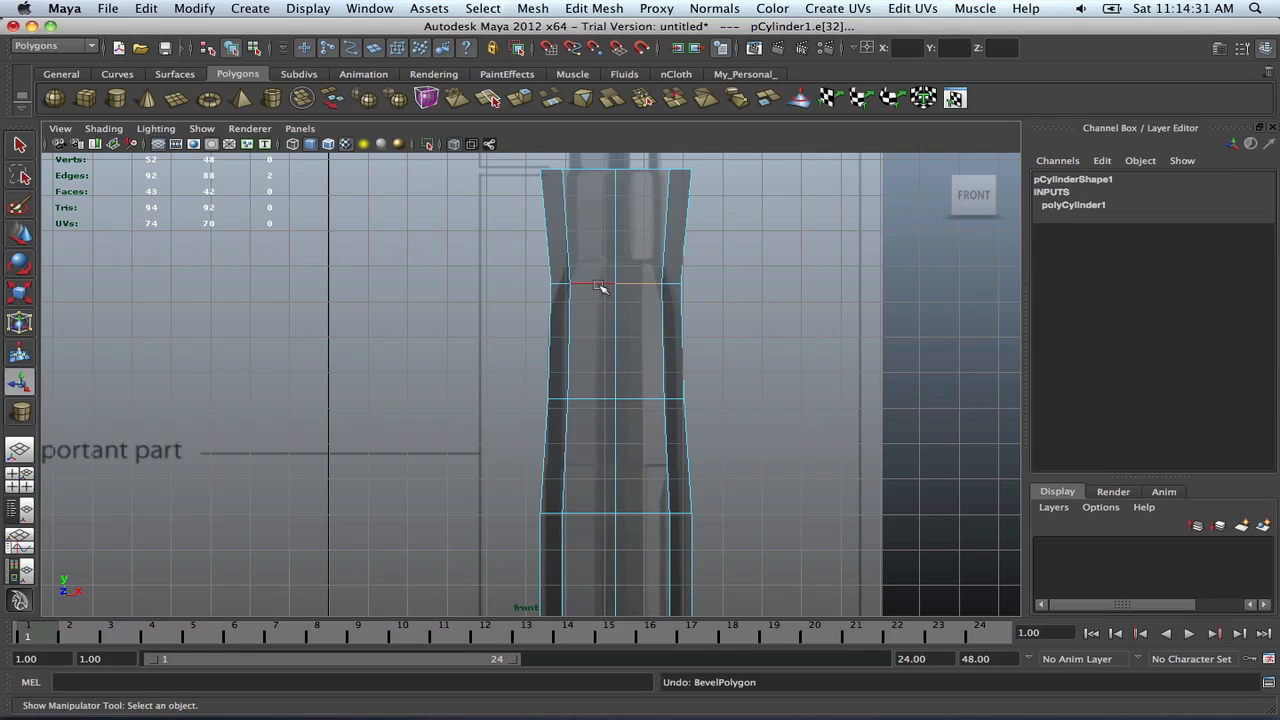
Bevel the whole edge loop near the casing's shoulder, then raise the resulting lower vertex row to the shoulder and narrow it slightly
right_click_drag(669, 288, 704, 295, "shift")
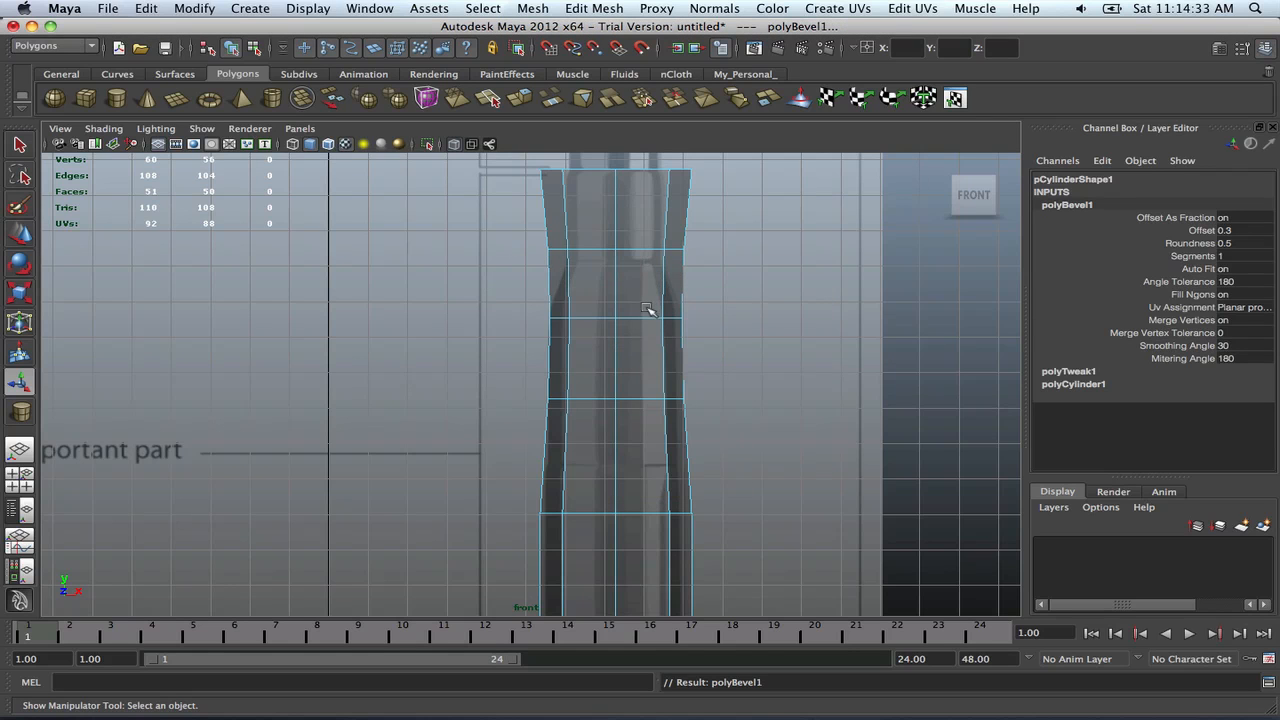
middle_click_drag(647, 309, 652, 345, "alt")
right_click_drag(610, 336, 528, 338)
left_click_drag(515, 344, 692, 362)
key("w")
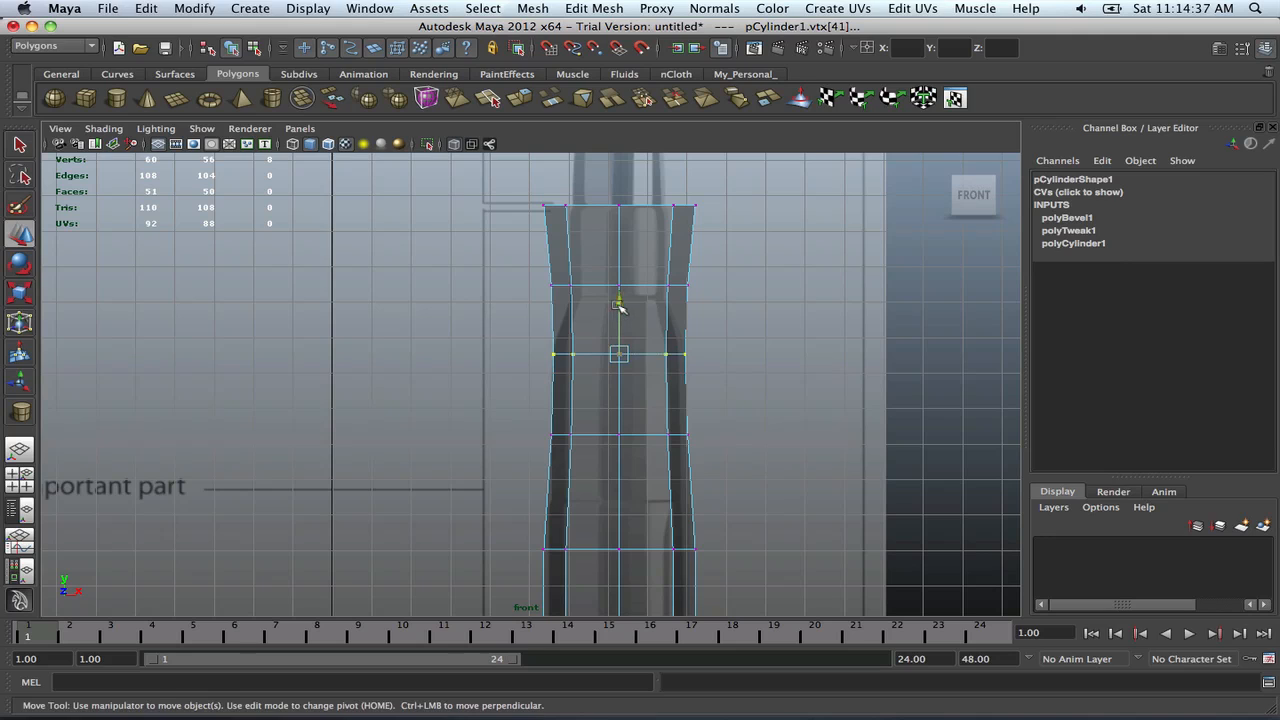
left_click_drag(619, 305, 620, 288)
key("e")
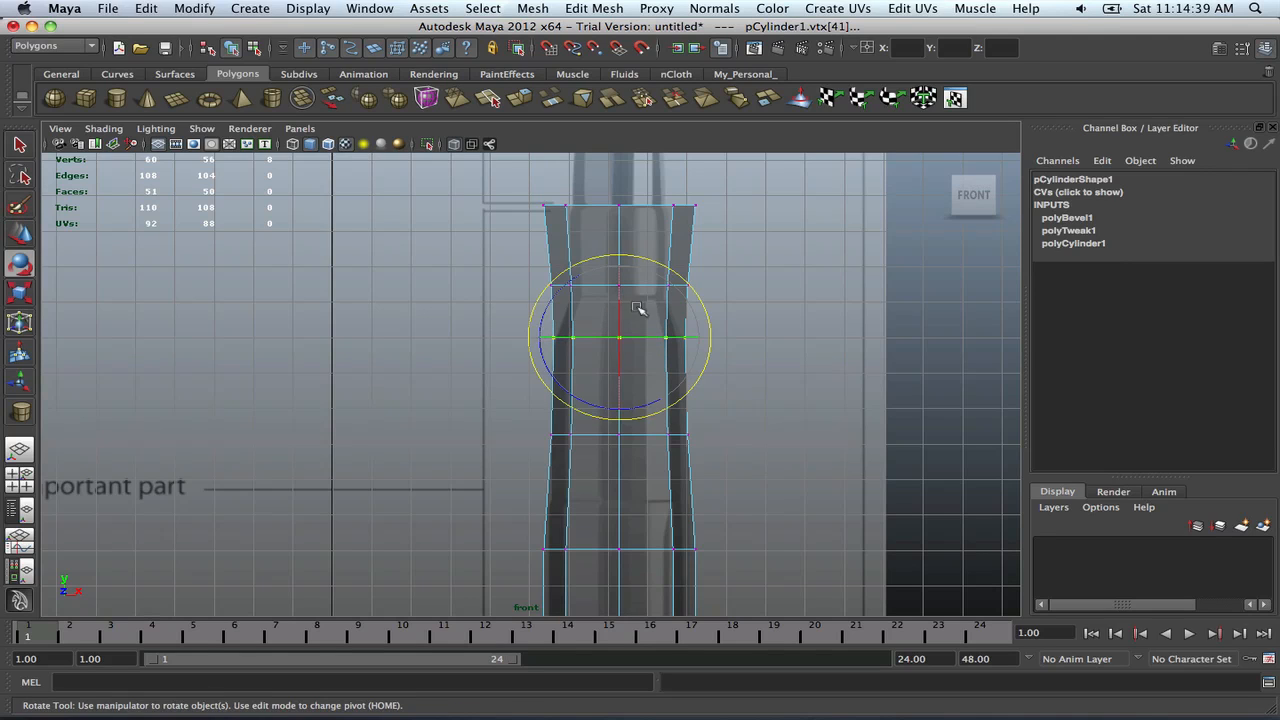
key("r")
left_click_drag(620, 337, 623, 338)
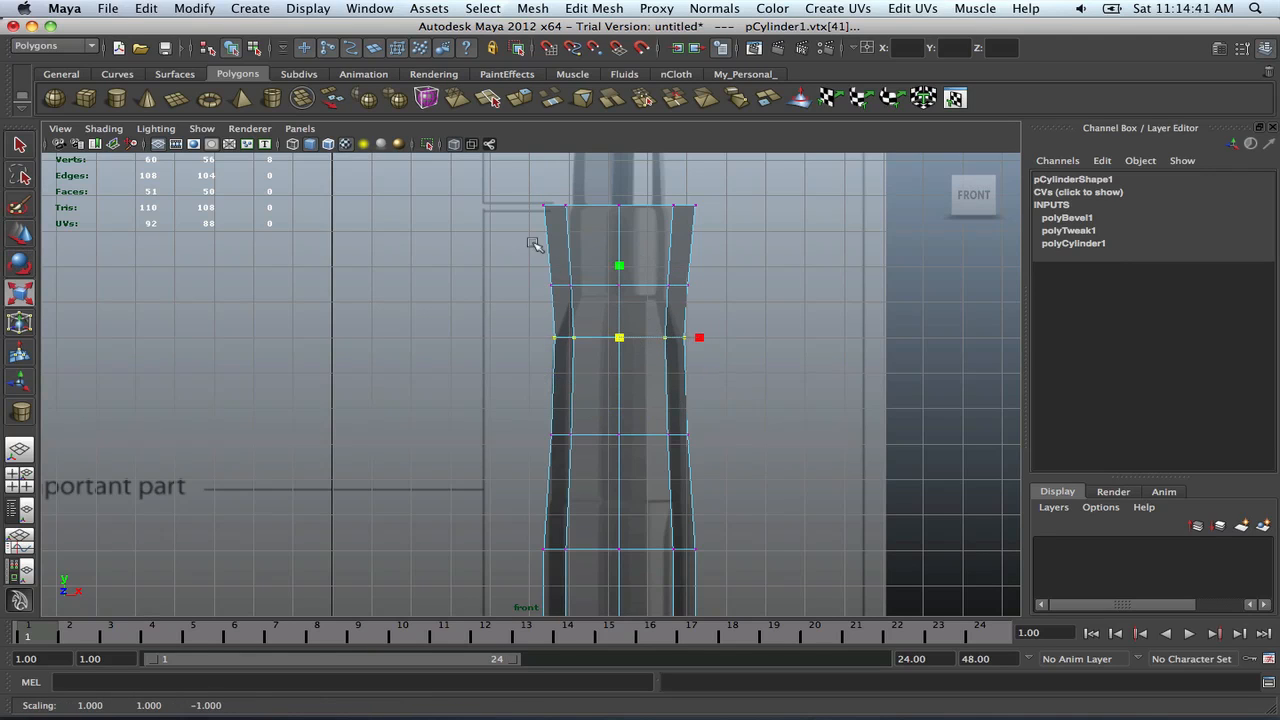
Lower the upper bevelled vertex row to the base of the casing's neck and scale it in to the neck's width
left_click_drag(535, 276, 769, 306)
key("w")
left_click_drag(622, 239, 591, 300)
key("e")
key("r")
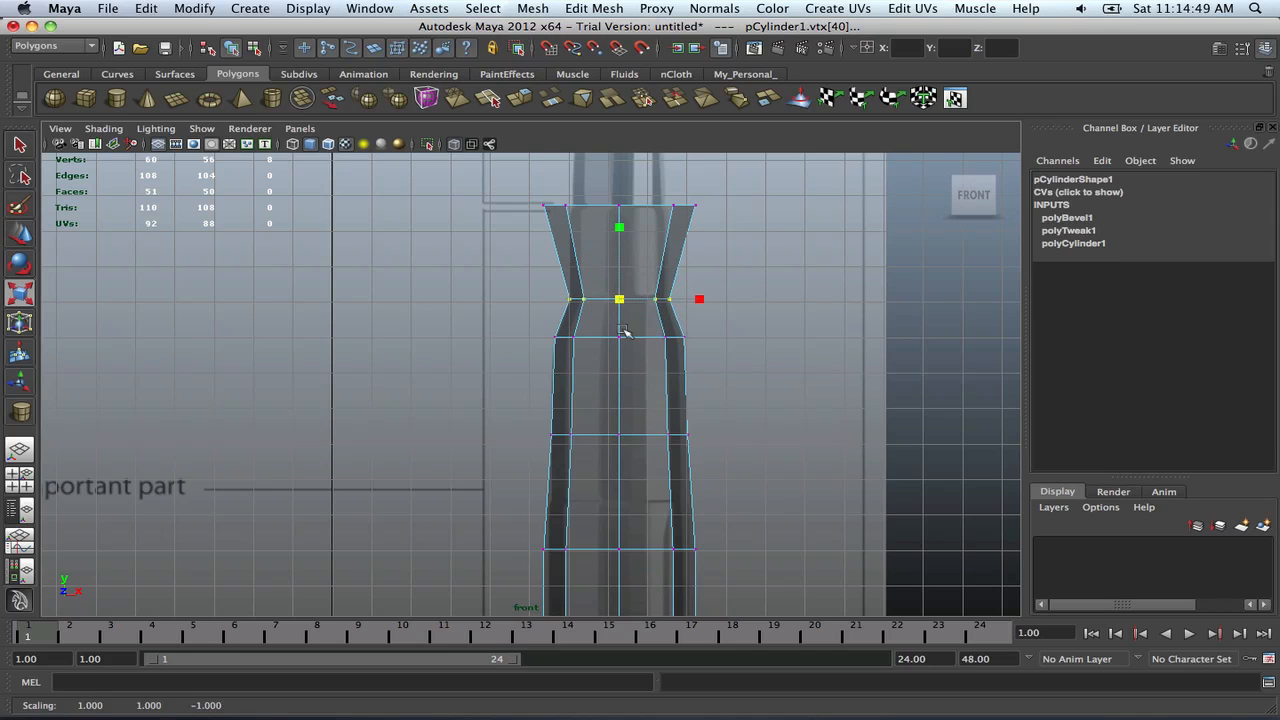
Select the vertex row just below the casing's middle and scale it to about 0.91 to match the outline
scroll(700, 341, "down", 2)
middle_click_drag(658, 455, 659, 345, "alt")
middle_click_drag(677, 428, 677, 399, "alt")
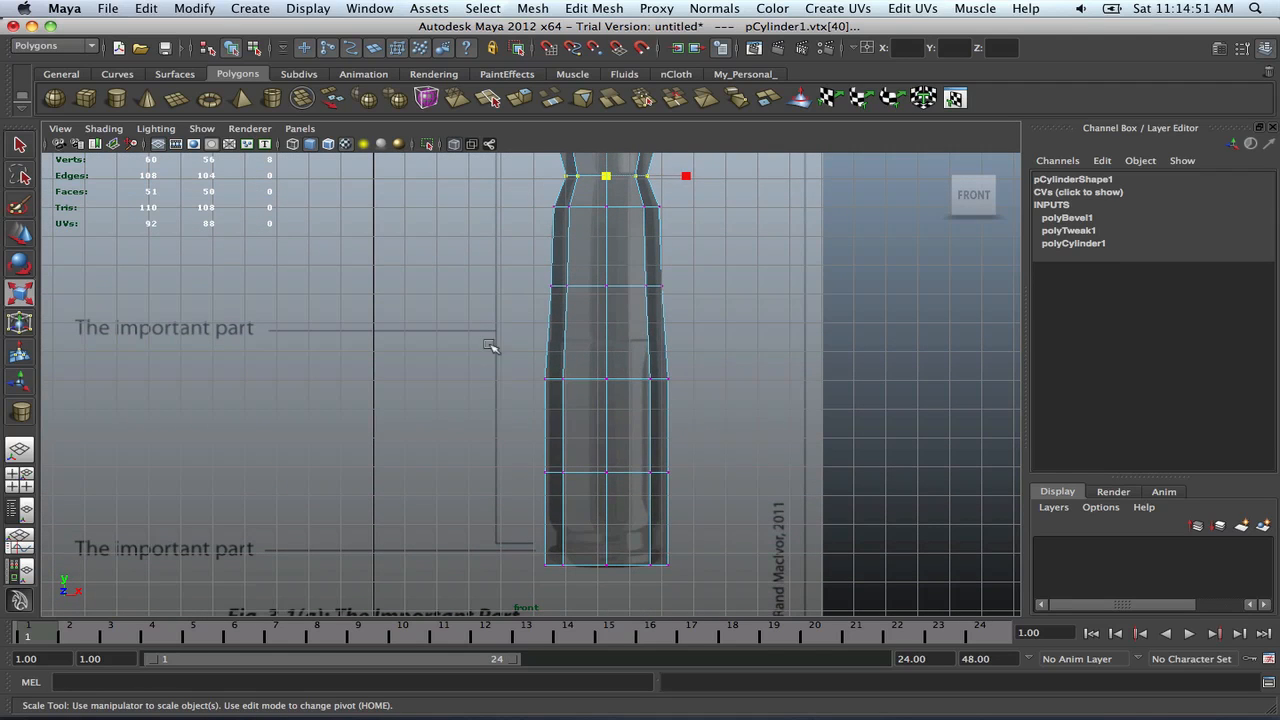
left_click_drag(489, 344, 722, 386)
left_click_drag(604, 385, 601, 381)
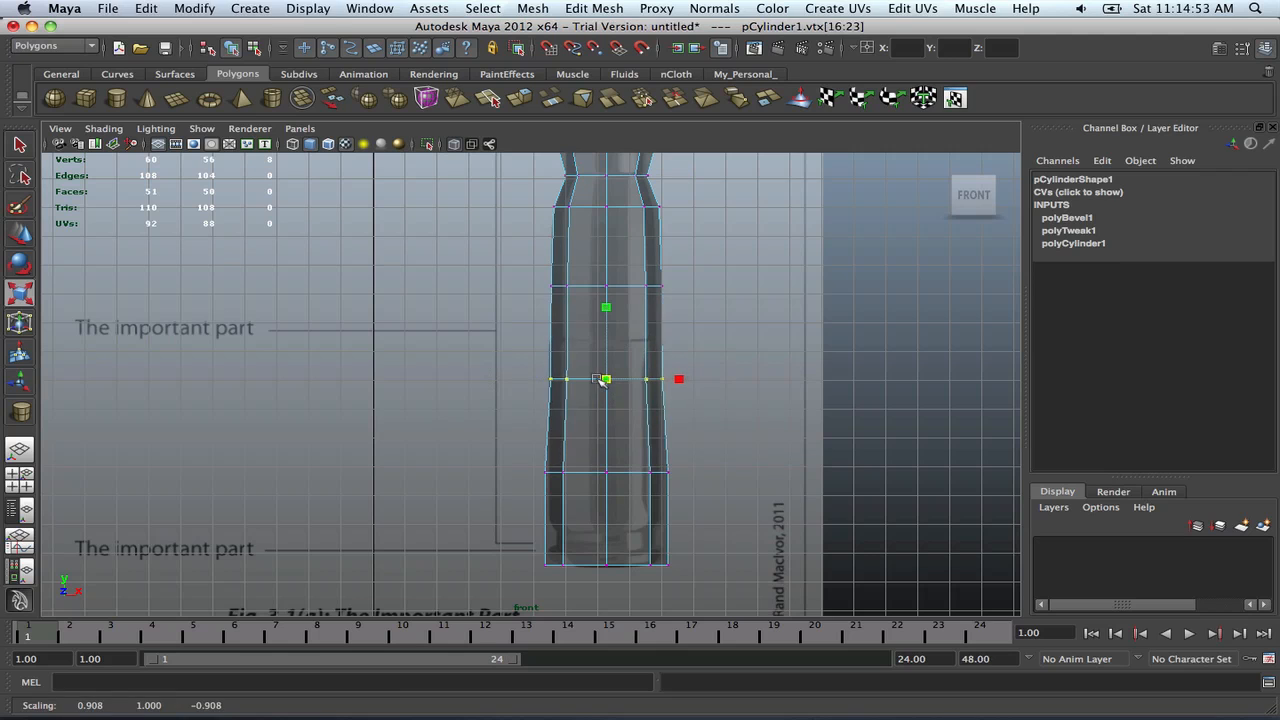
Select the second vertex row from the bottom of the cylinder and scale it in to match the casing's outline
middle_click_drag(646, 421, 640, 391, "alt")
left_click_drag(531, 431, 692, 449)
scroll(692, 450, "up", 2)
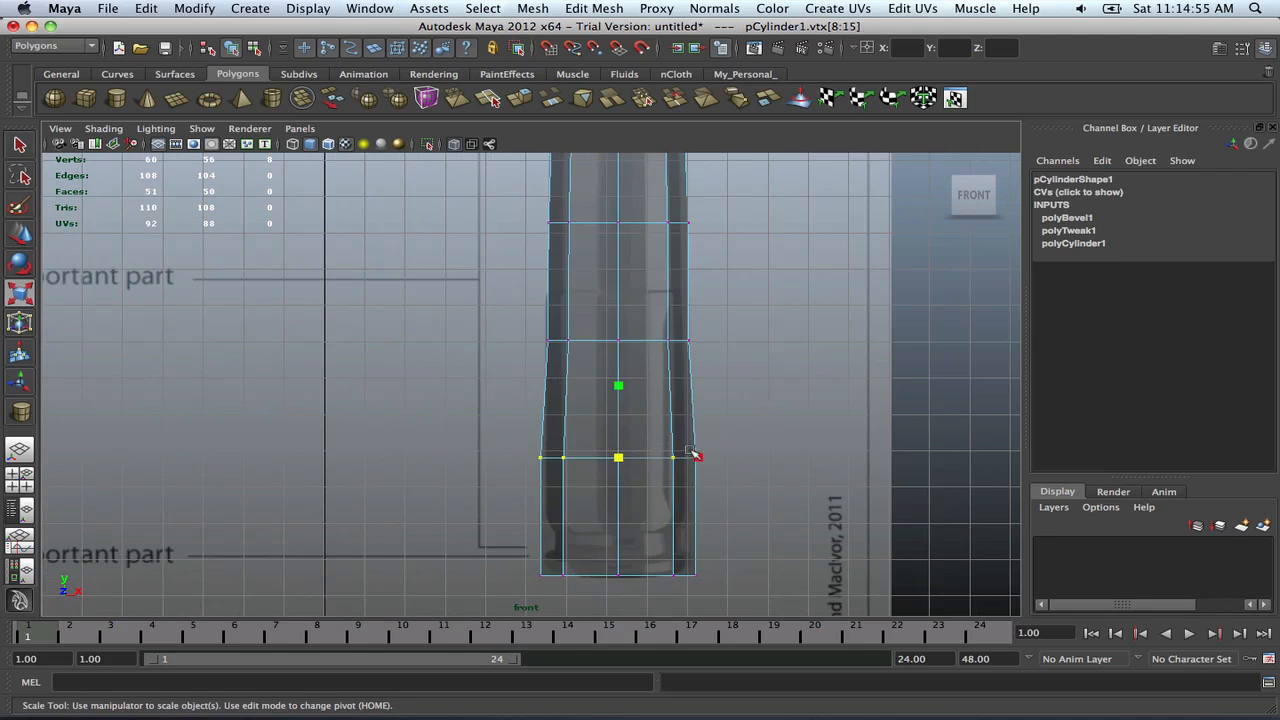
middle_click_drag(692, 451, 666, 387, "alt")
left_click_drag(593, 395, 586, 395)
middle_click_drag(651, 402, 650, 371, "alt")
scroll(640, 466, "up", 2)
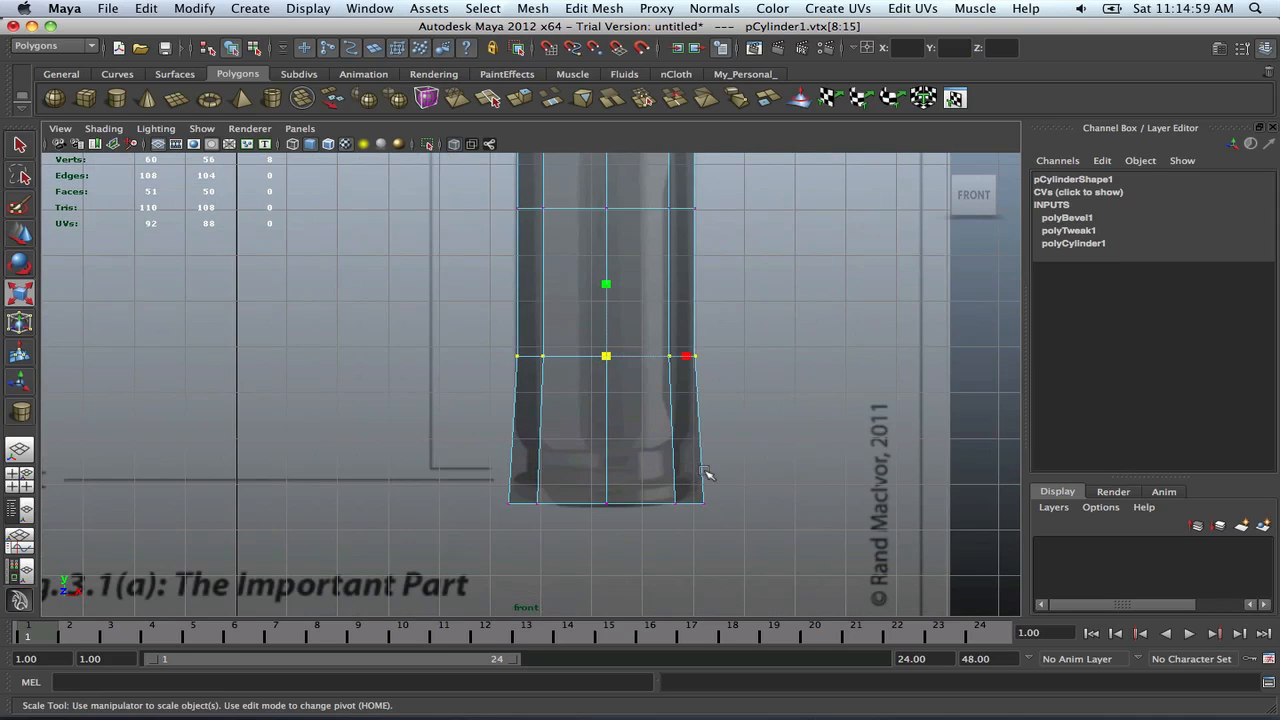
Select the cylinder's bottom vertex row, raise it to the top of the groove above the rim, and scale it in to the outline
scroll(706, 473, "up", 2)
middle_click_drag(694, 447, 678, 408, "alt")
left_click_drag(456, 466, 772, 527)
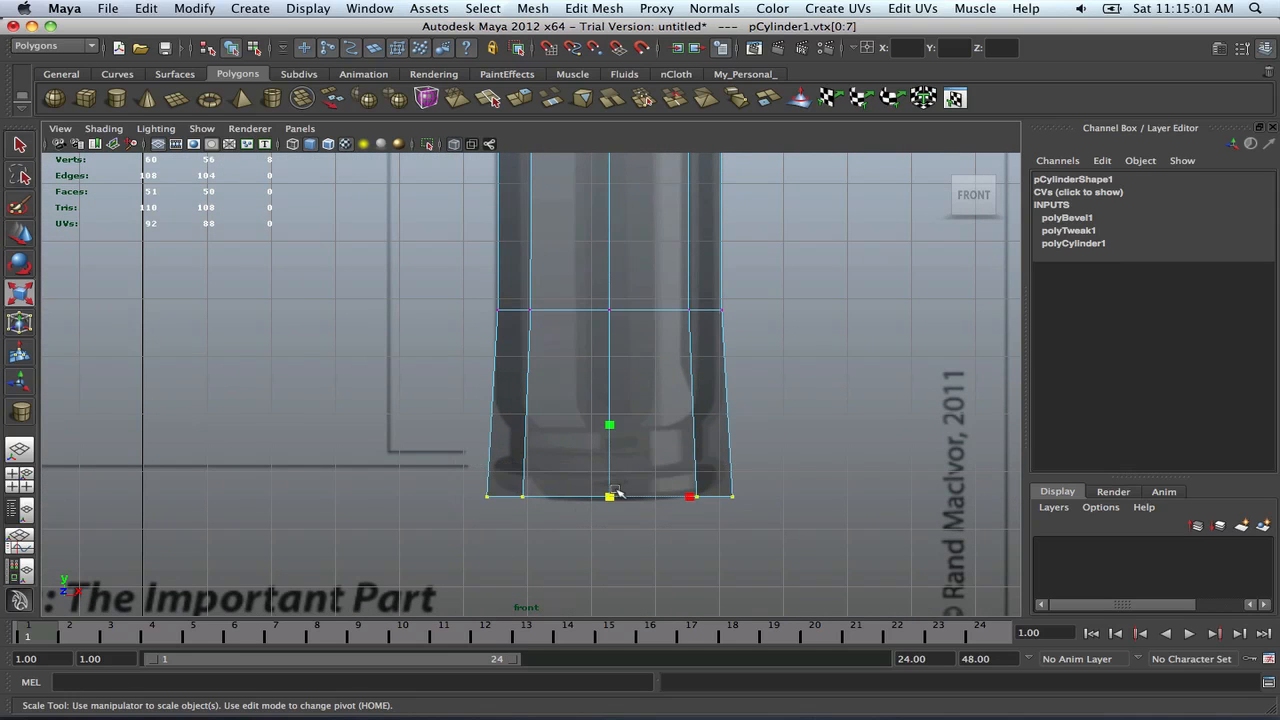
left_click_drag(615, 492, 607, 494)
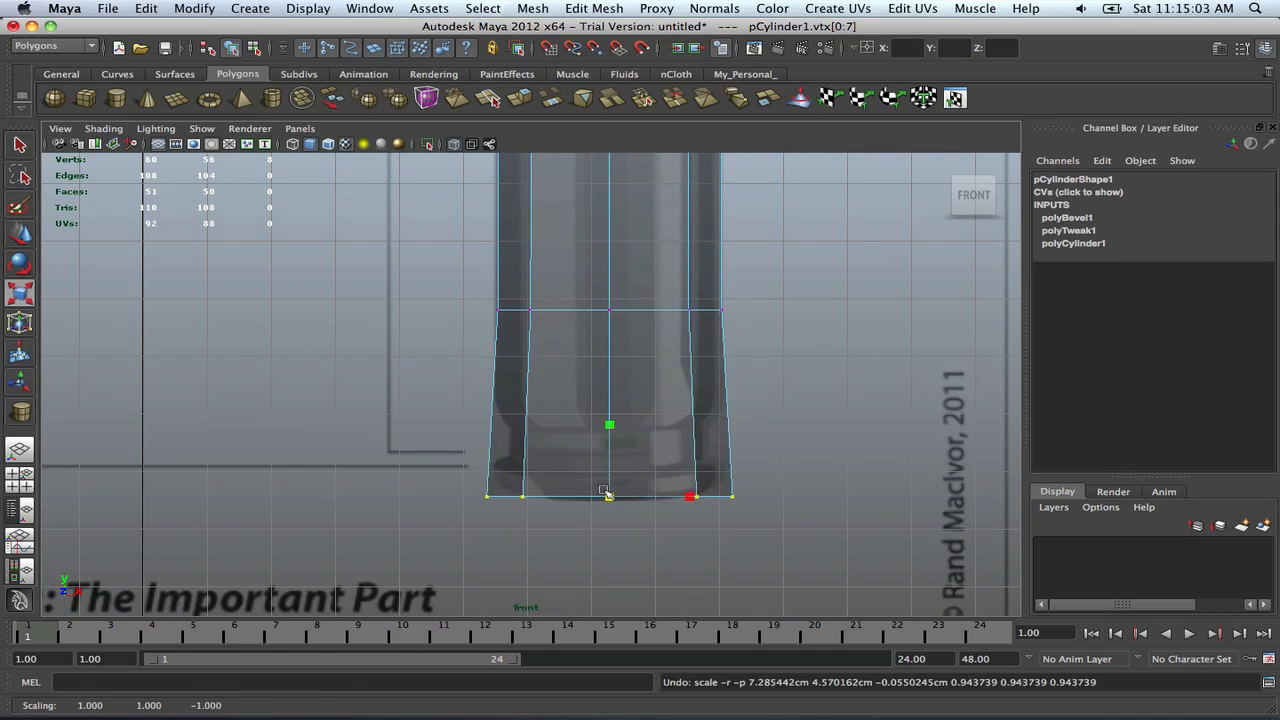
key("w")
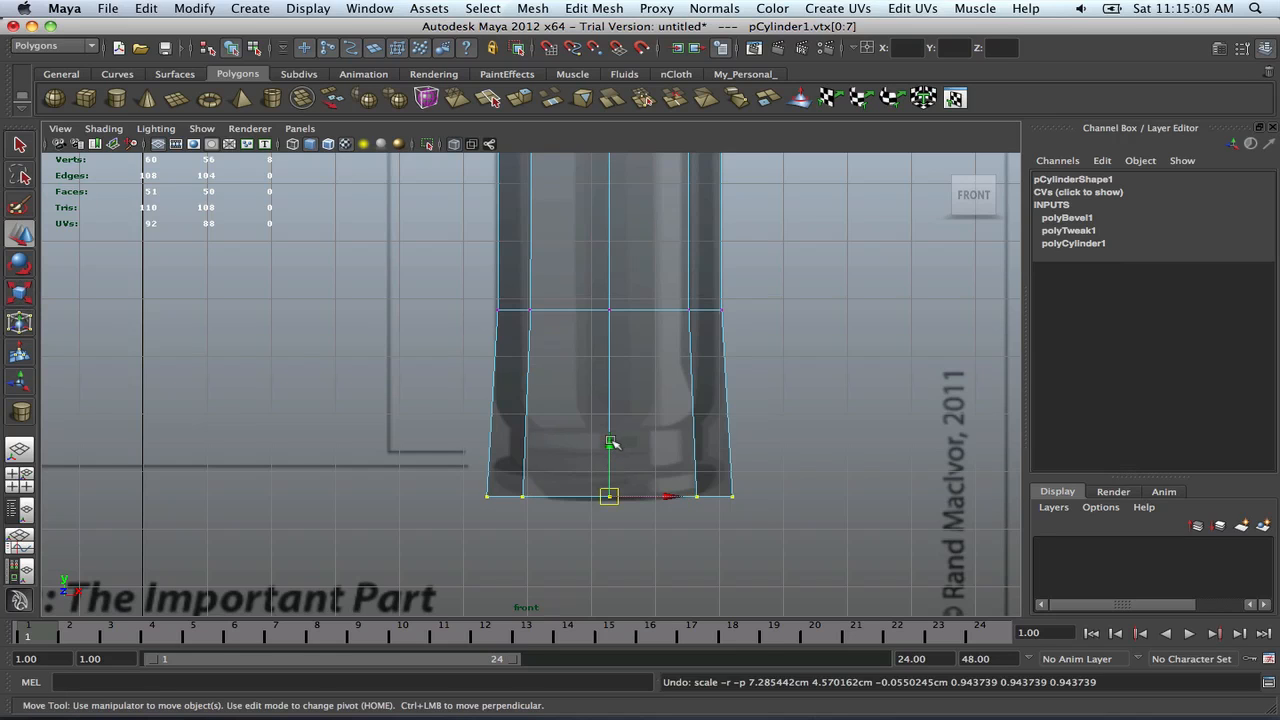
left_click_drag(612, 443, 613, 370)
key("e")
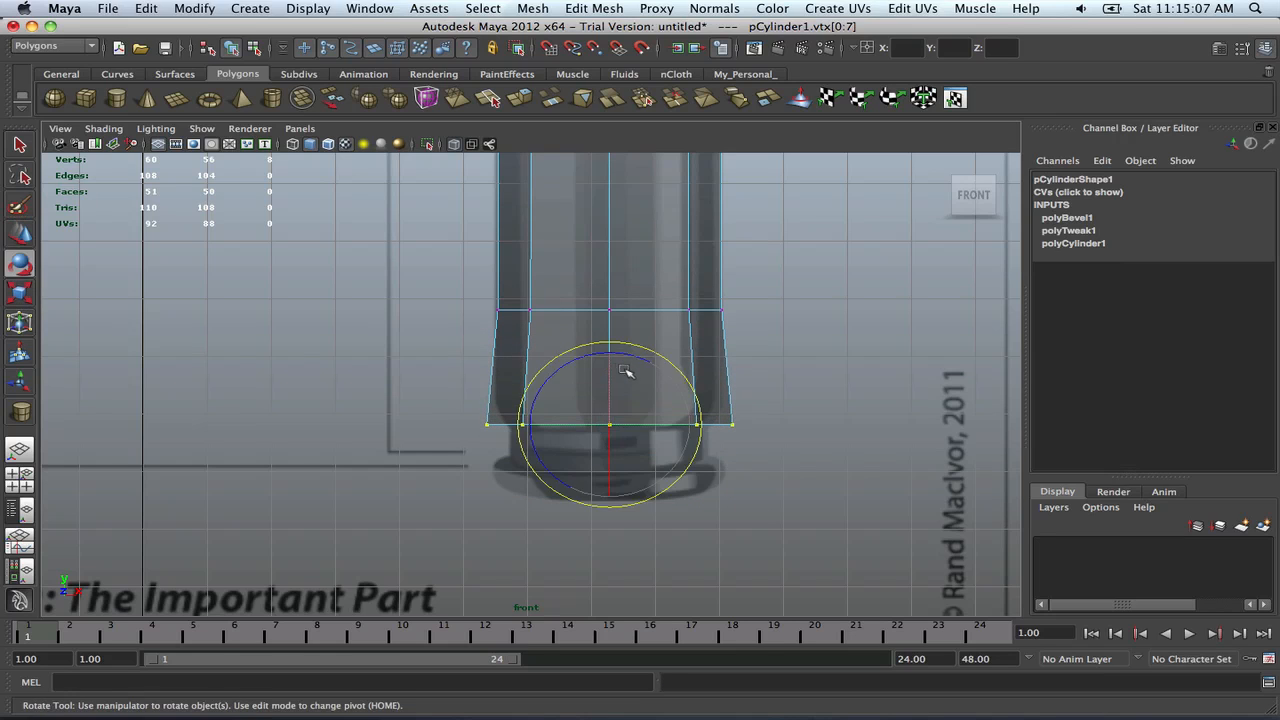
key("r")
mouse_move(609, 425)
left_mouse_down()
mouse_move(588, 424)
mouse_move(624, 429)
mouse_move(612, 428)
left_mouse_up()
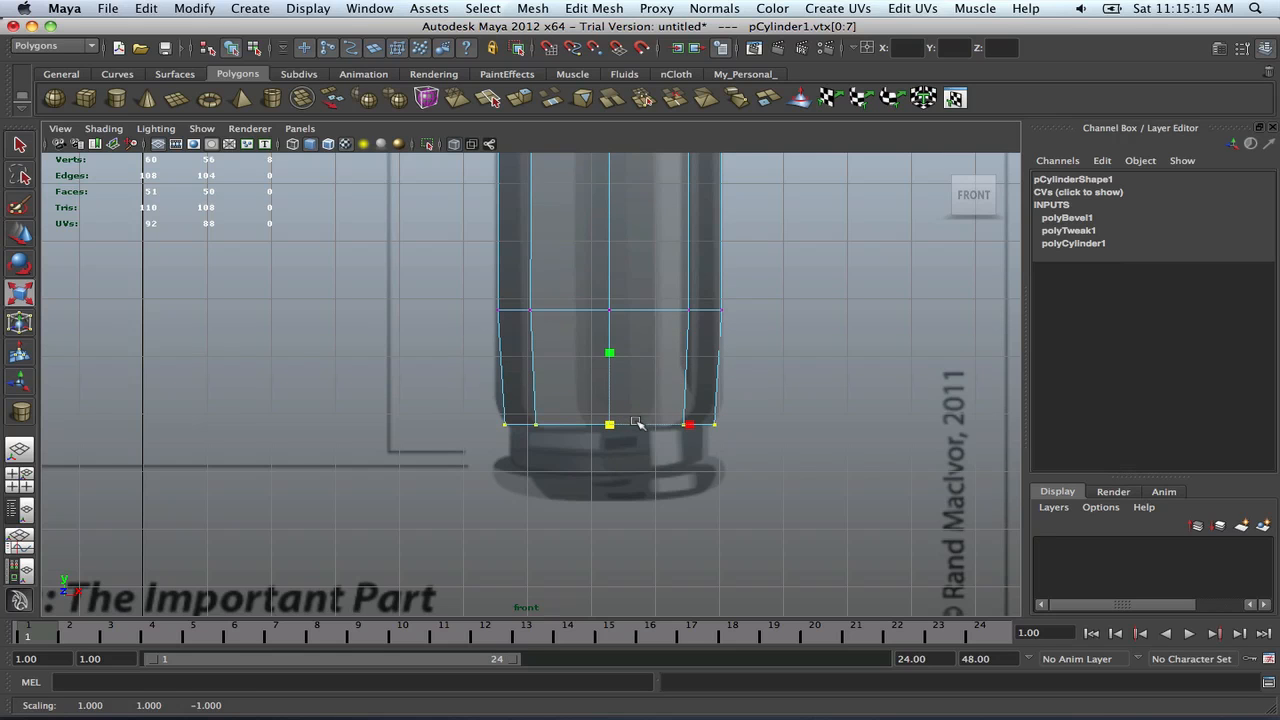
Select the cap face at the bottom of the cylinder from the perspective view
middle_click_drag(637, 422, 677, 413, "alt")
scroll(677, 413, "up", 4)
key("space")
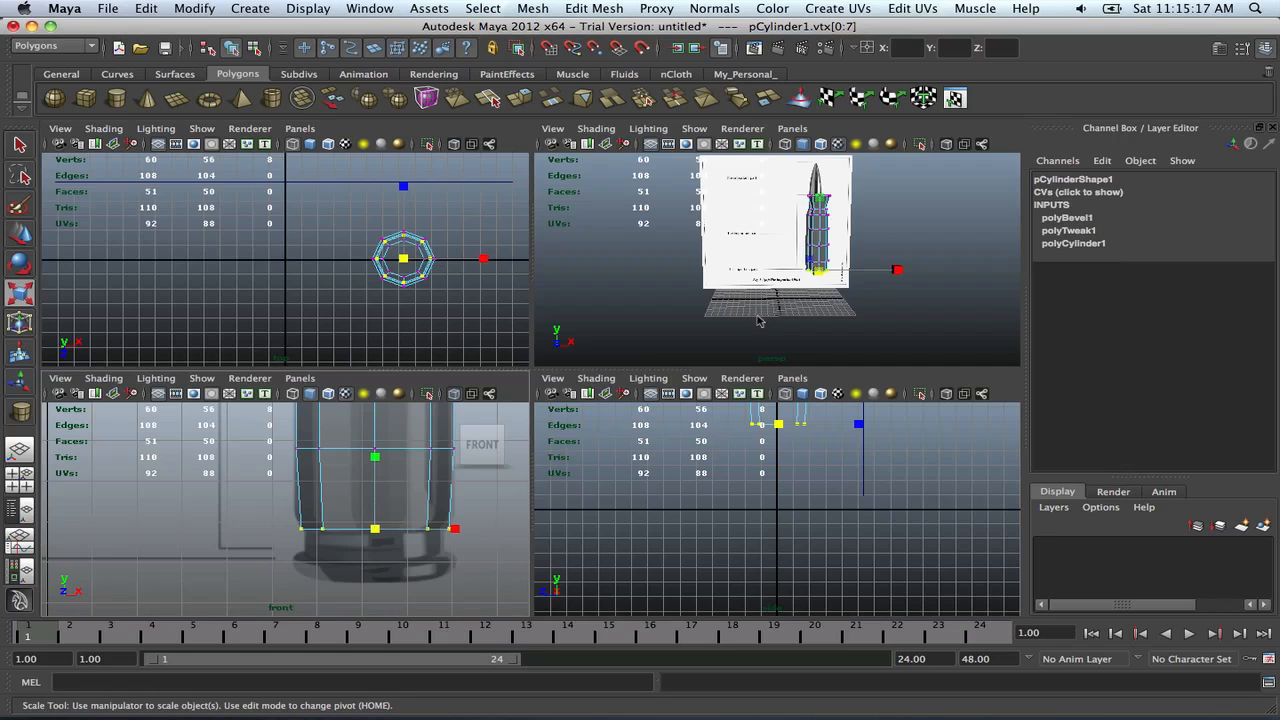
key("space")
left_click_drag(697, 377, 711, 323, "alt")
left_click(740, 383)
middle_click_drag(716, 410, 631, 387, "alt")
scroll(631, 387, "up", 5)
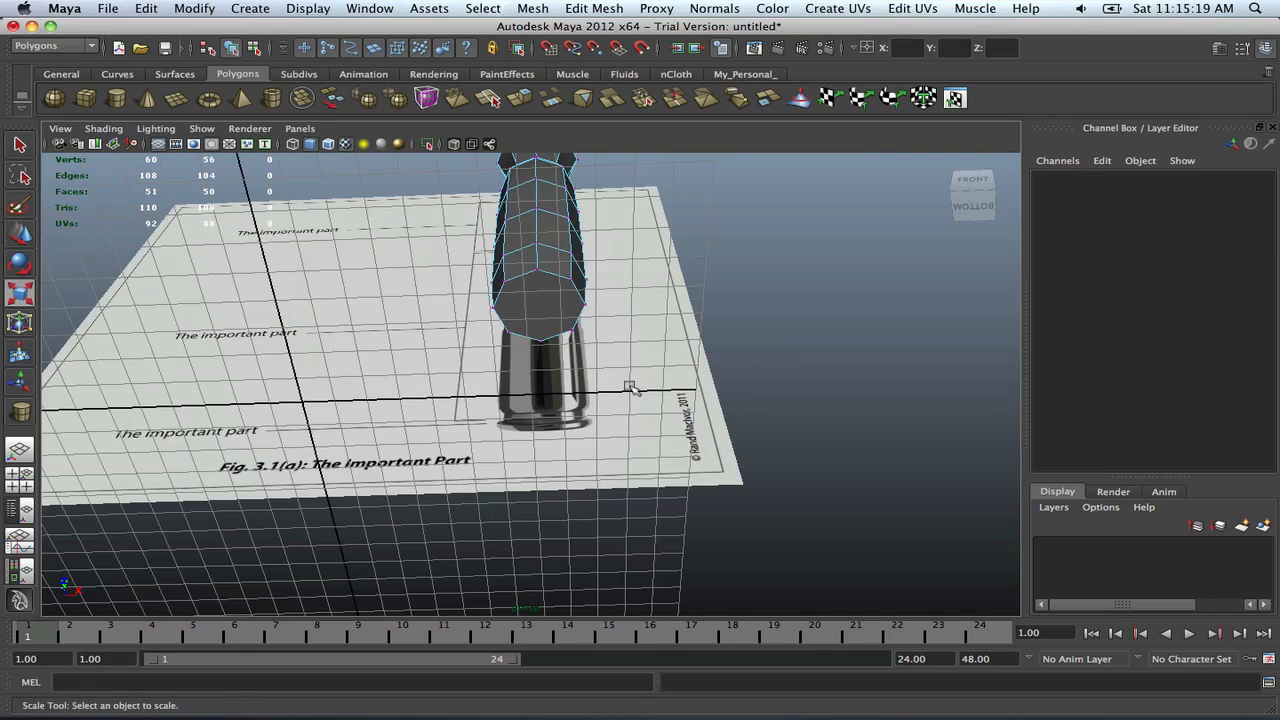
right_click_drag(545, 299, 545, 336)
left_click(547, 273)
left_click(540, 296)
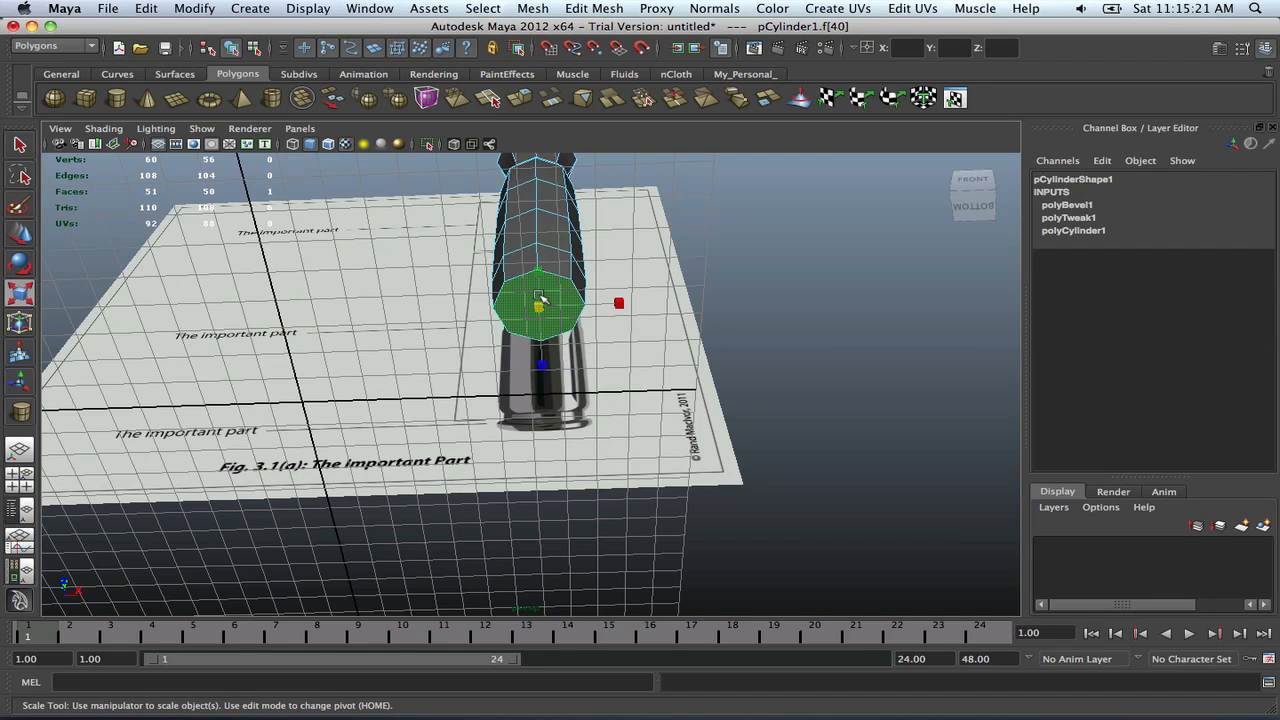
Extrude the bottom cap face downward by 0.707 to the top of the rim and scale it in slightly
key("space")
key("space")
right_click_drag(634, 406, 636, 446, "shift")
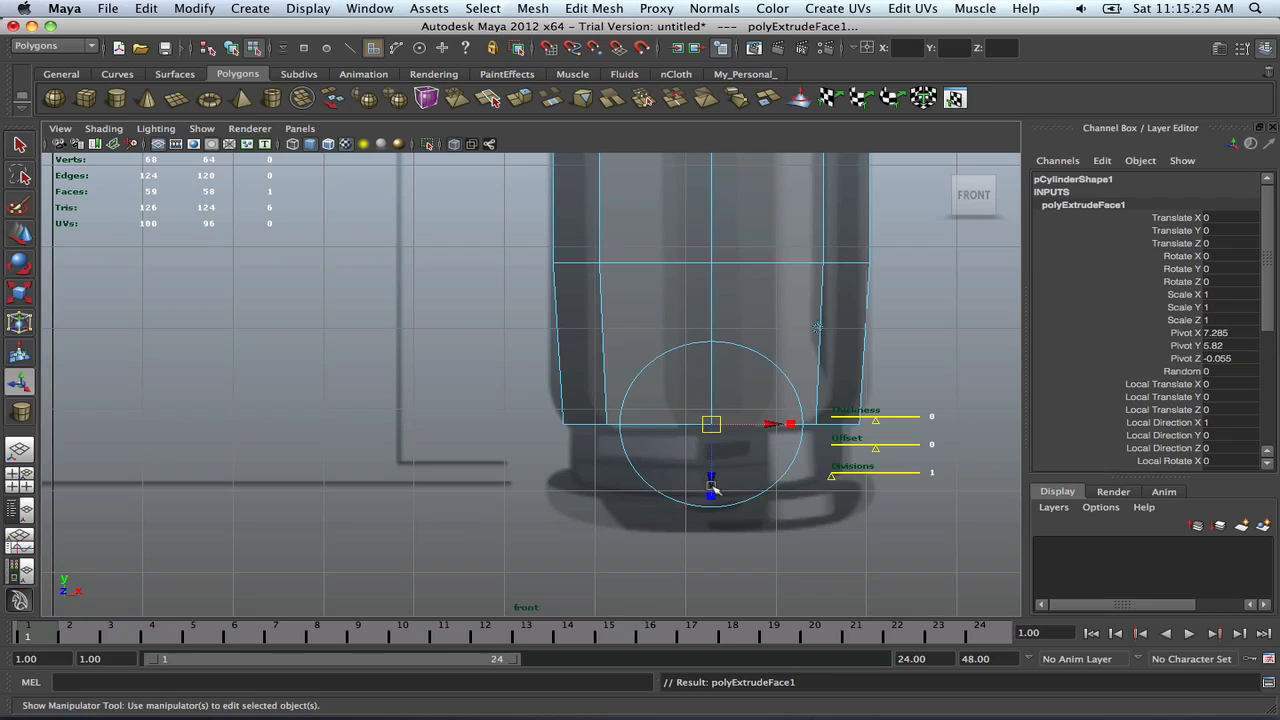
left_click_drag(711, 488, 712, 545)
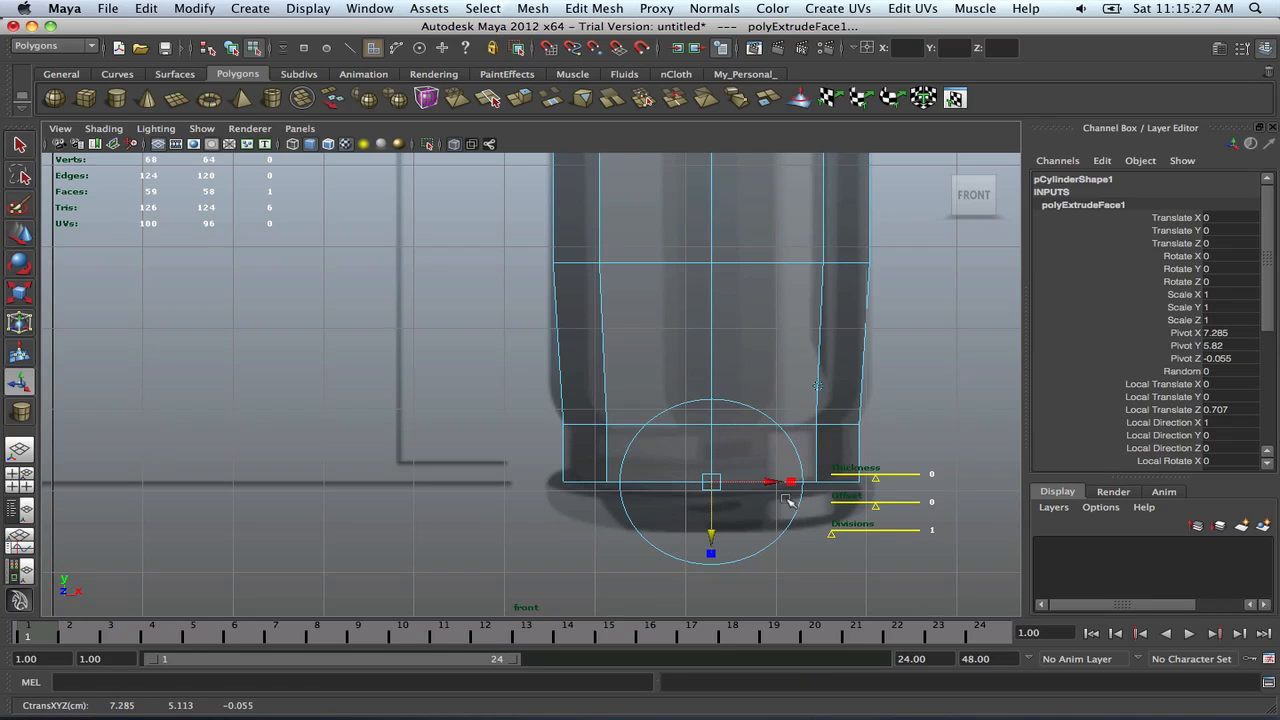
left_click_drag(710, 482, 709, 485)
Extrude the bottom cap face again, downward by 0.58 to the base of the rim
middle_click_drag(709, 485, 640, 466, "alt")
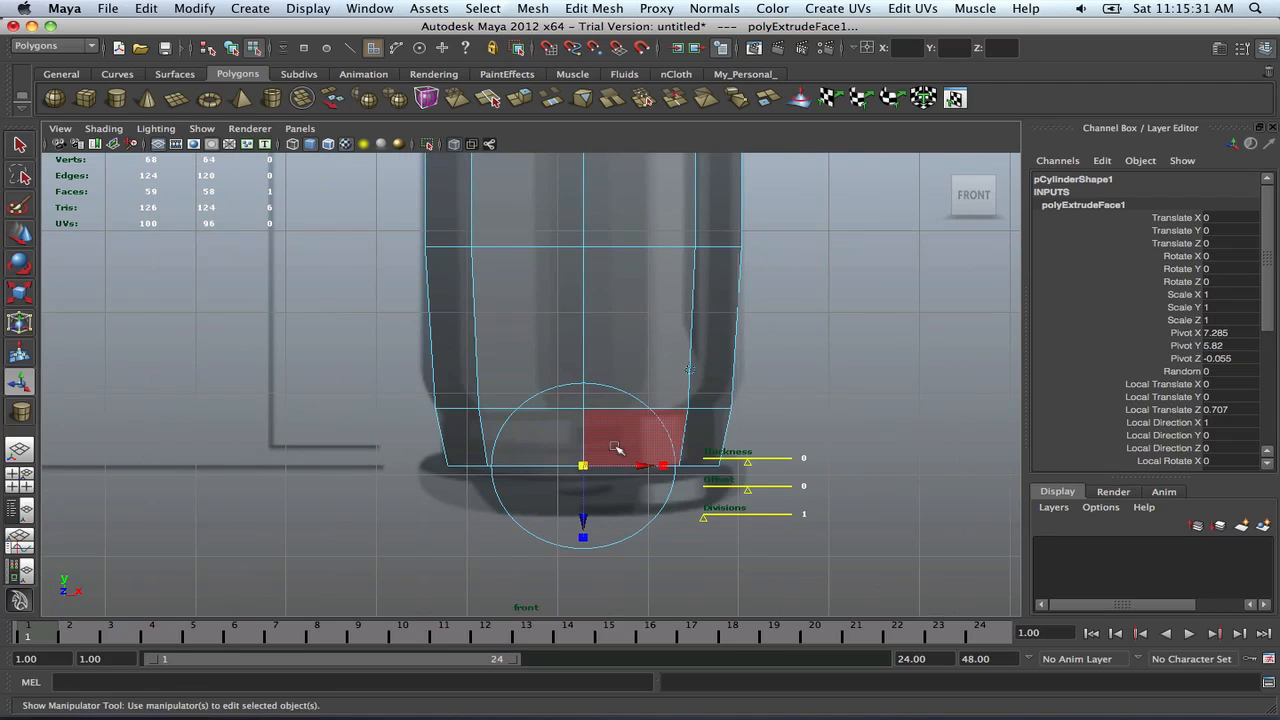
right_click_drag(592, 453, 594, 519, "shift")
left_click_drag(594, 519, 590, 567)
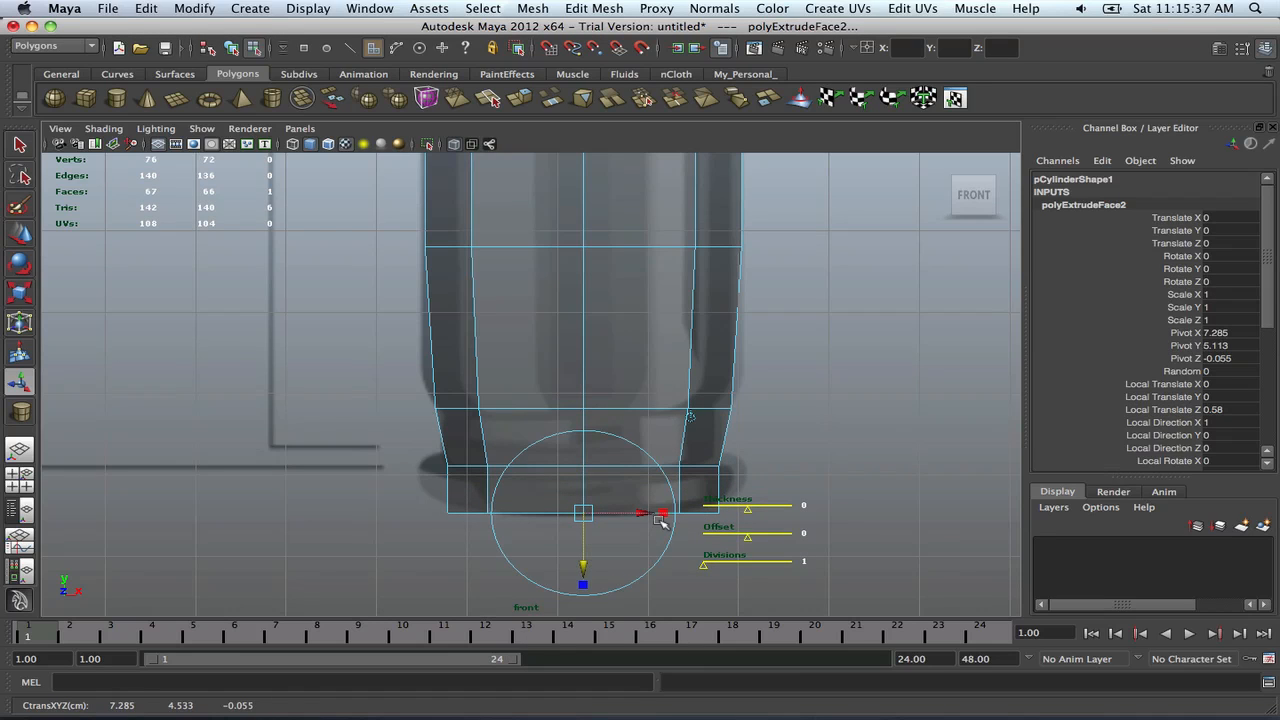
left_click_drag(584, 513, 584, 518)
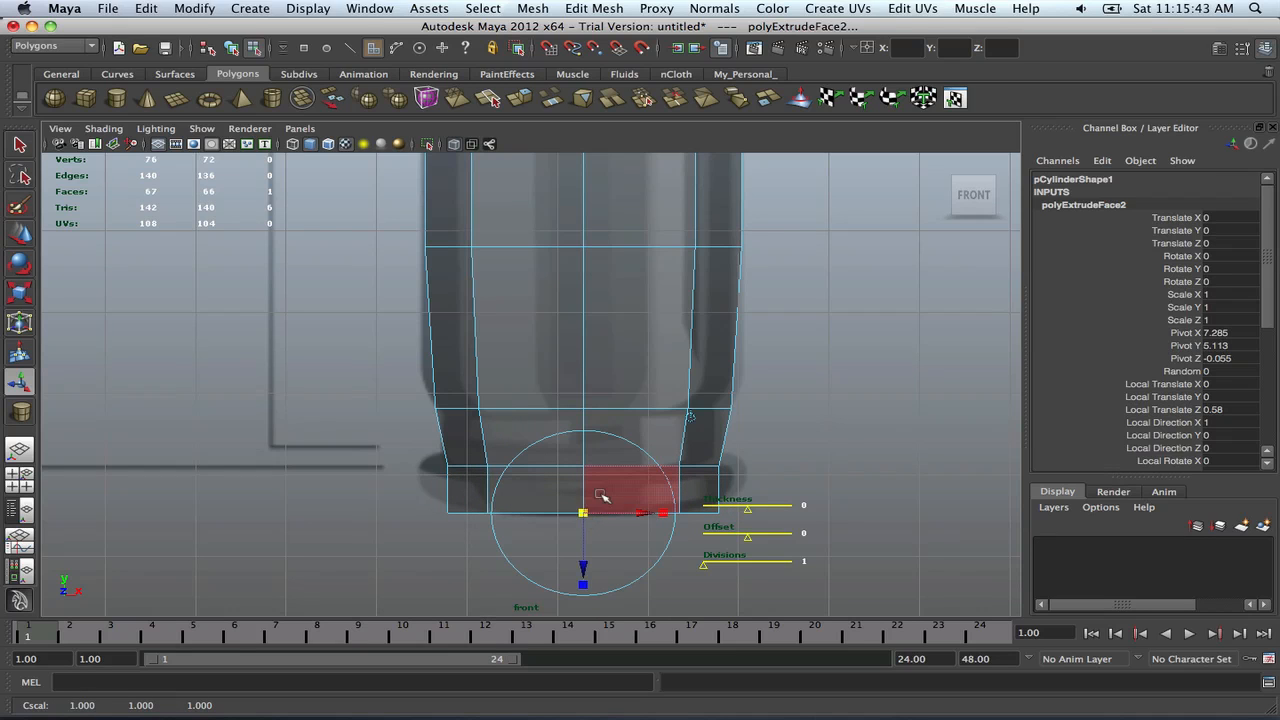
Select the whole ring of side faces at the rim, extrude it, and scale the extrusion in to about 0.58
left_click(618, 489)
left_click(551, 488, "shift")
key("shift+period")
right_click_drag(551, 488, 551, 505, "shift")
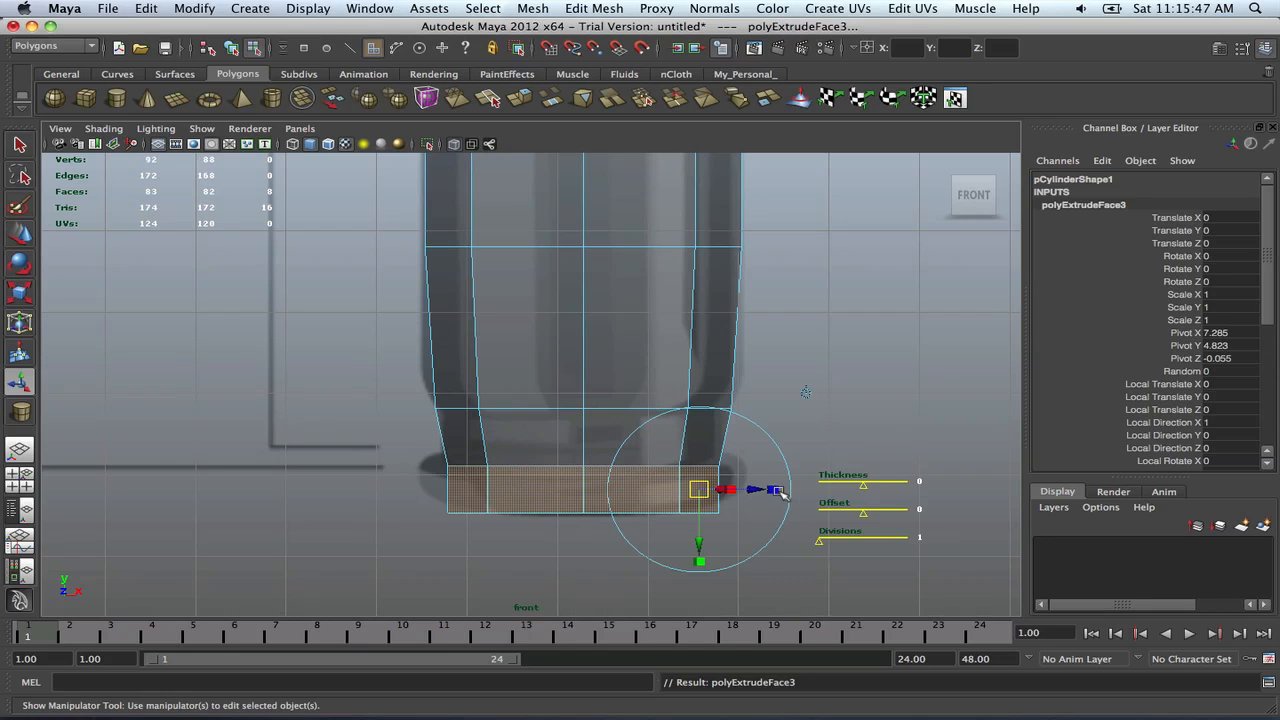
mouse_move(700, 490)
left_mouse_down()
mouse_move(729, 498)
mouse_move(683, 494)
left_mouse_up()
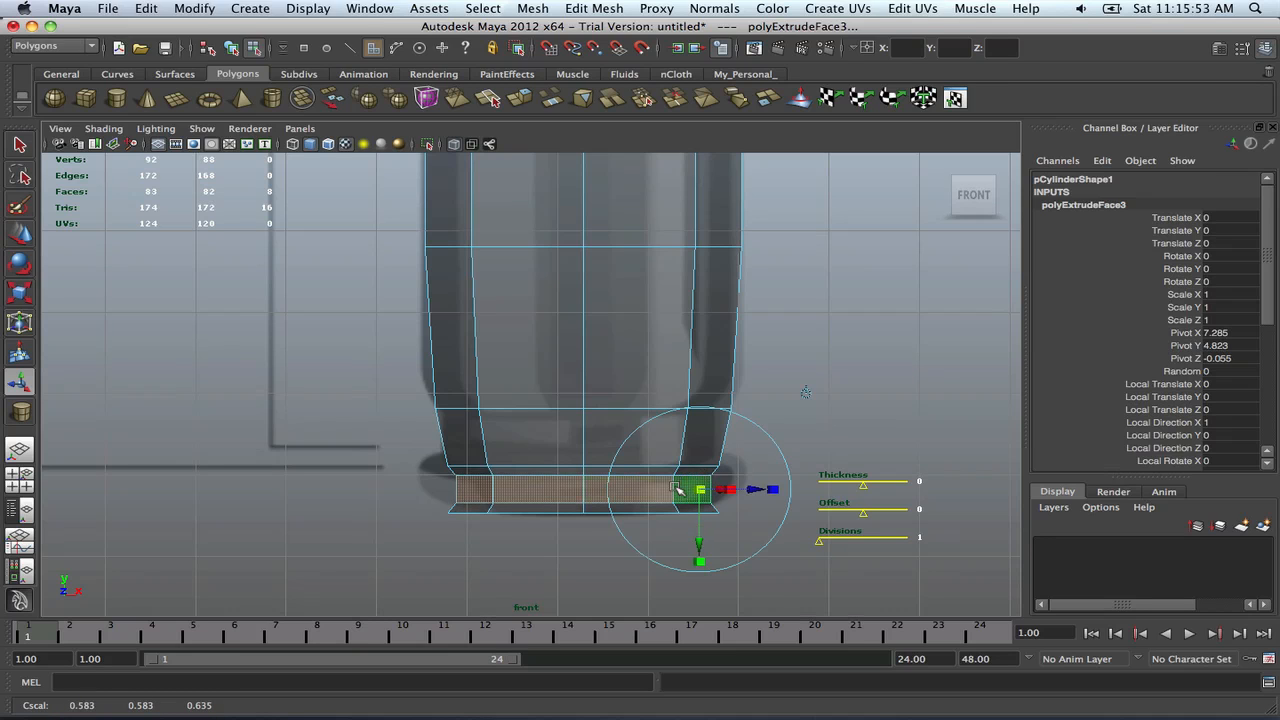
Try to scale the lowest vertex row of the rim to about 1.014 and undo the scaling
right_click_drag(527, 508, 453, 467)
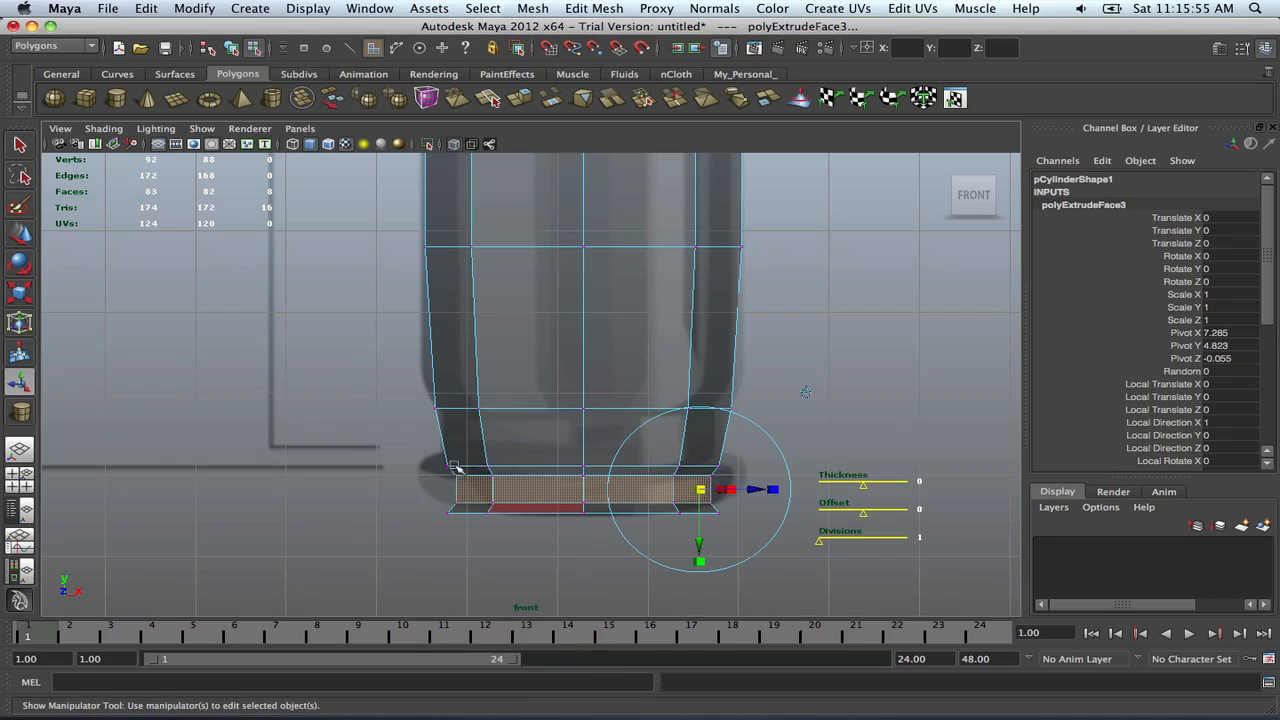
left_click_drag(764, 543, 762, 543)
key("e")
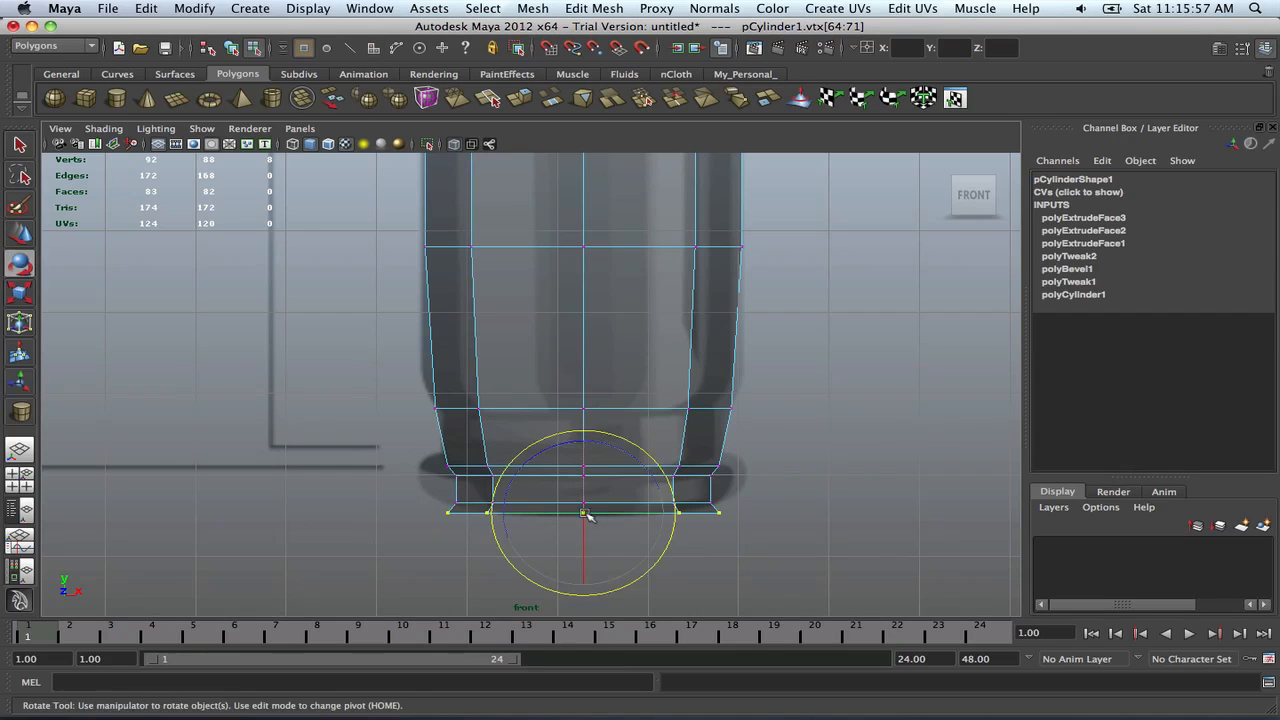
key("r")
mouse_move(584, 514)
left_mouse_down()
mouse_move(625, 518)
mouse_move(589, 519)
left_mouse_up()
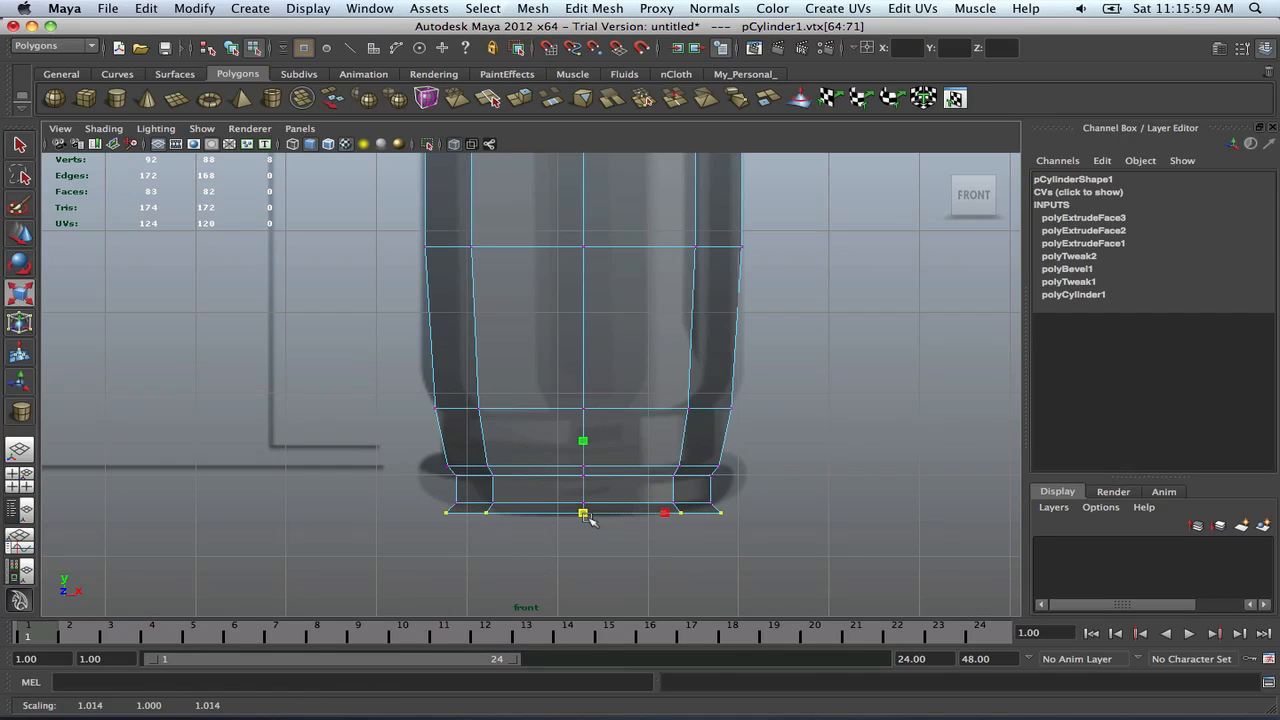
key("z")
Examine the extruded rim in the perspective view and compare it with the reference in the front view
key("space")
key("space")
left_click_drag(743, 337, 603, 450, "alt")
left_click(739, 420)
scroll(720, 423, "up", 5)
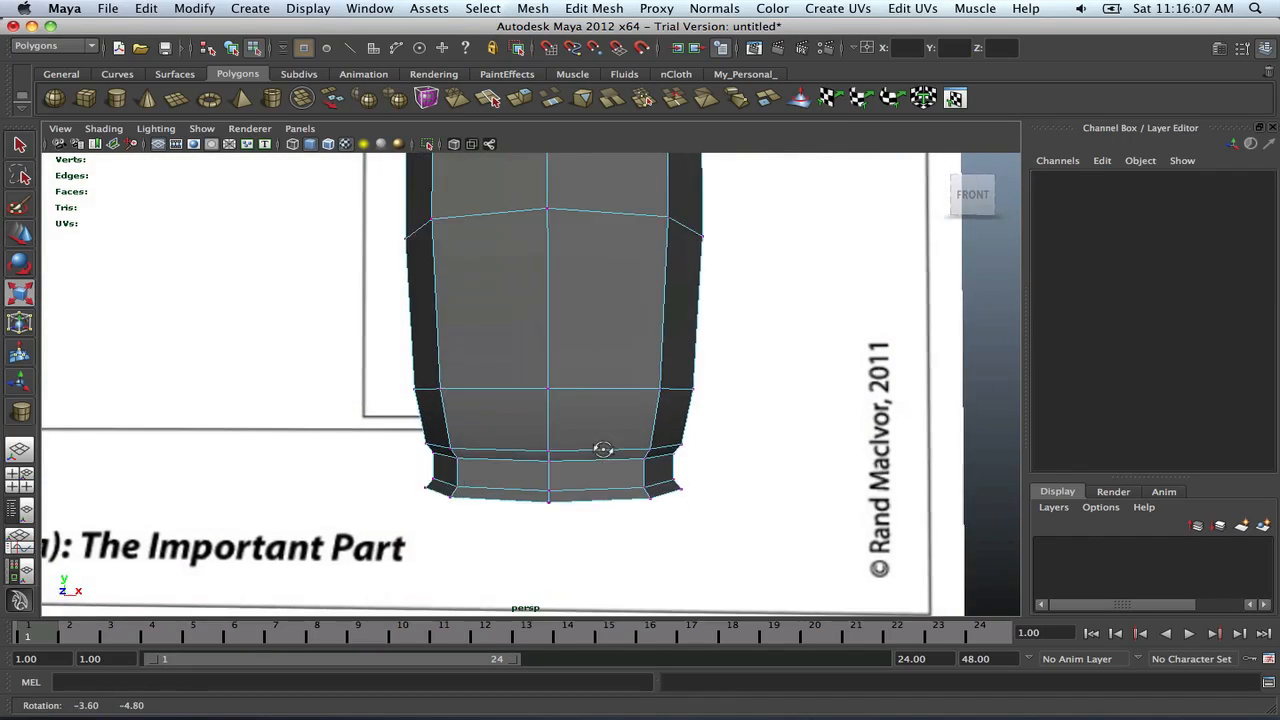
key("space")
key("space")
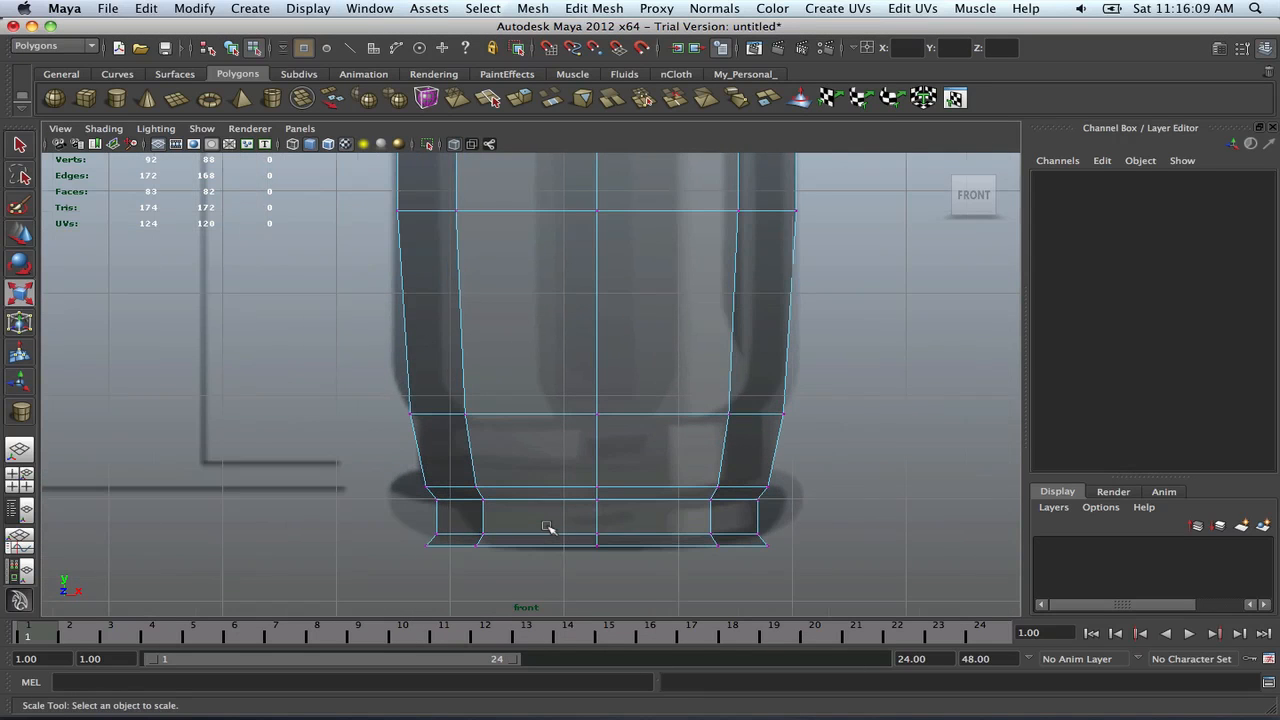
scroll(551, 505, "down", 5)
scroll(565, 437, "up", 5)
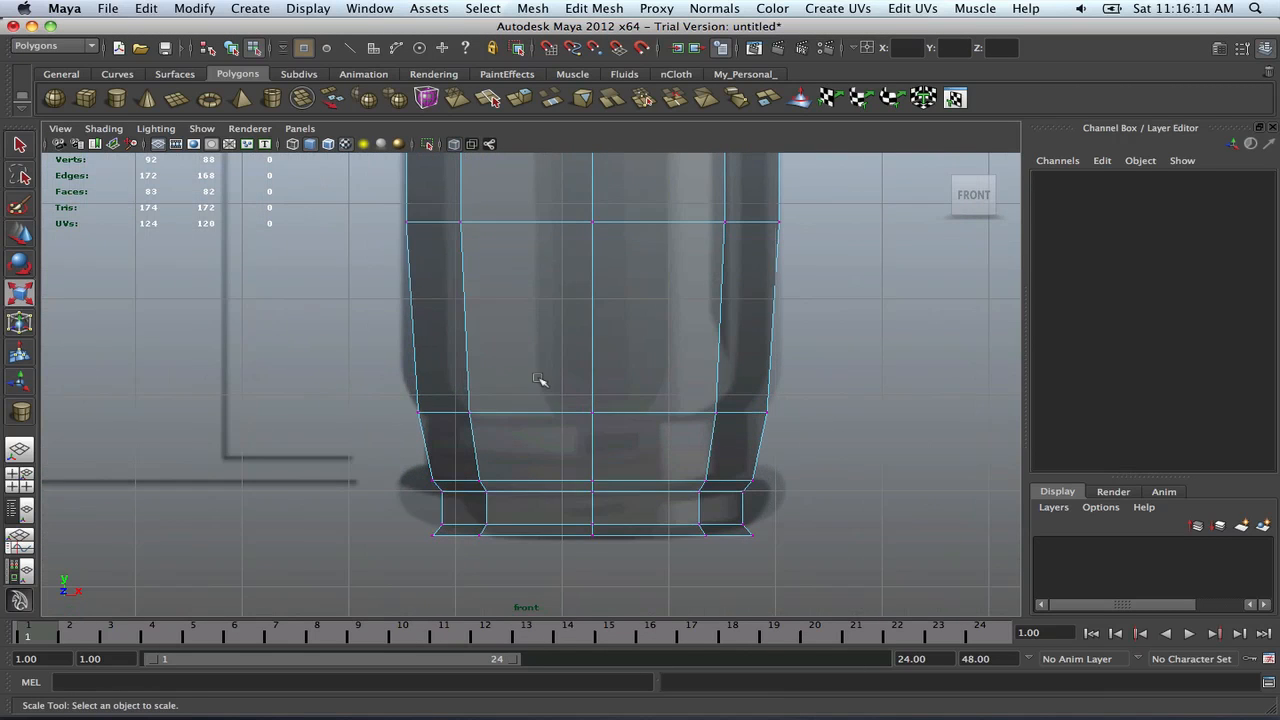
Bevel the whole edge loop directly above the one at the top of the groove
middle_click_drag(539, 380, 538, 449, "alt")
right_click_drag(565, 275, 564, 243)
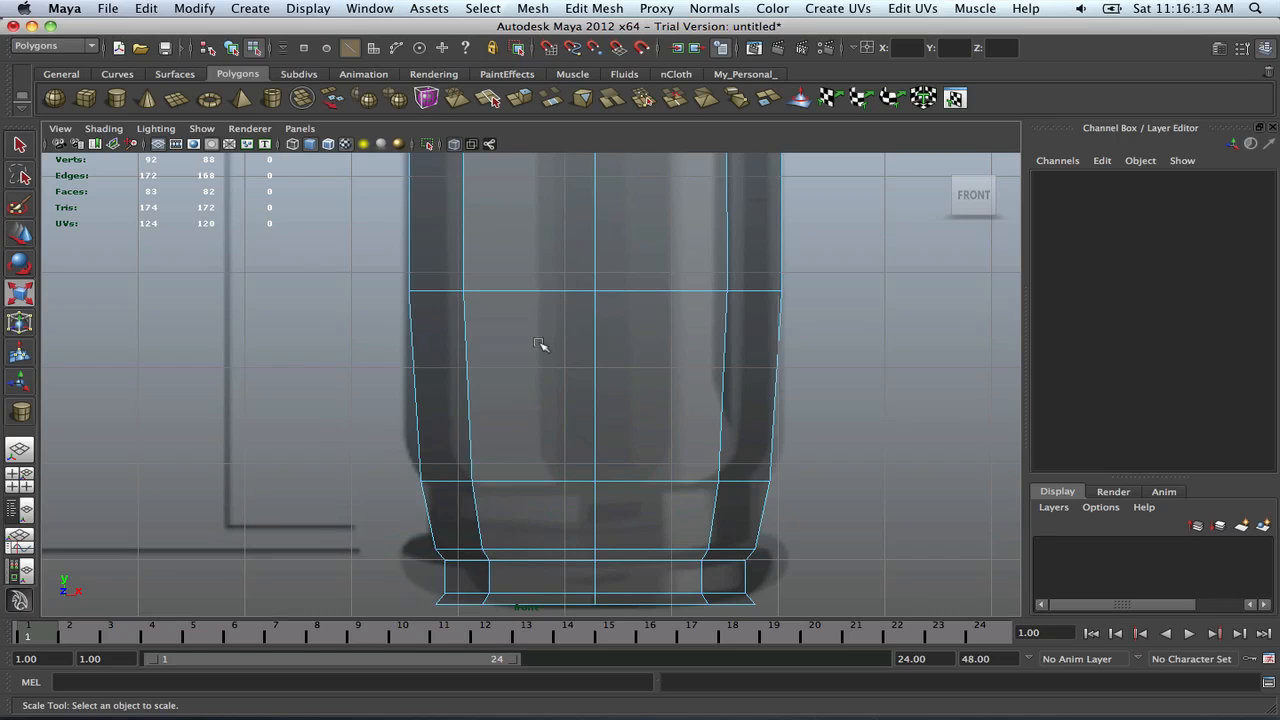
right_click_drag(540, 345, 594, 341)
double_click(540, 292)
right_click_drag(504, 321, 440, 326)
Lower the bottom vertex row of the new bevel slightly and scale it out to the casing's outline
left_click_drag(398, 329, 788, 383)
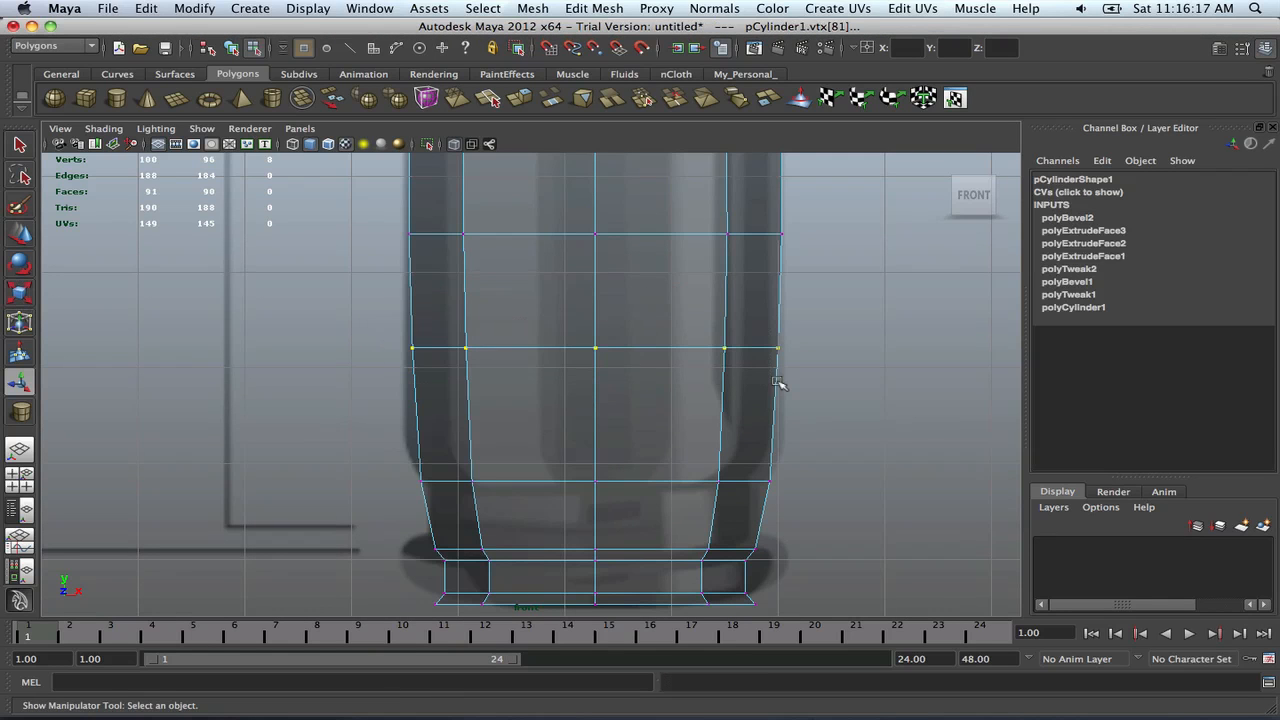
key("e")
key("r")
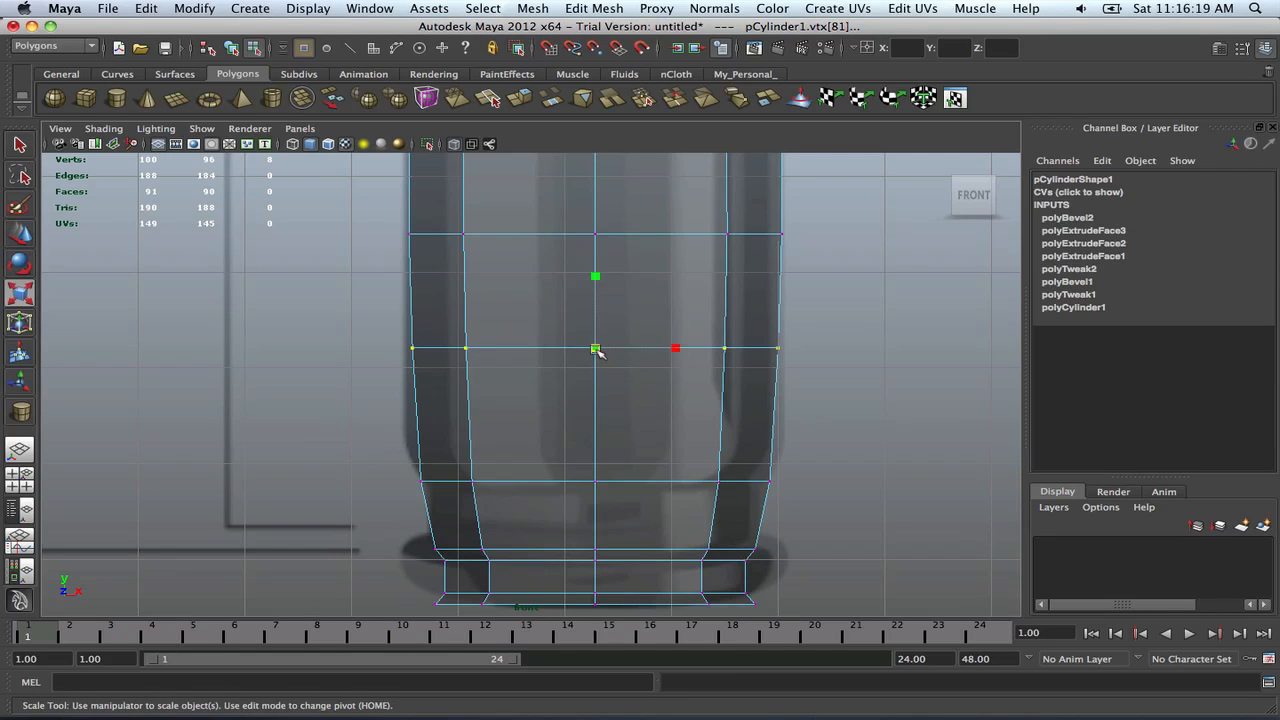
key("w")
left_click_drag(596, 290, 596, 312)
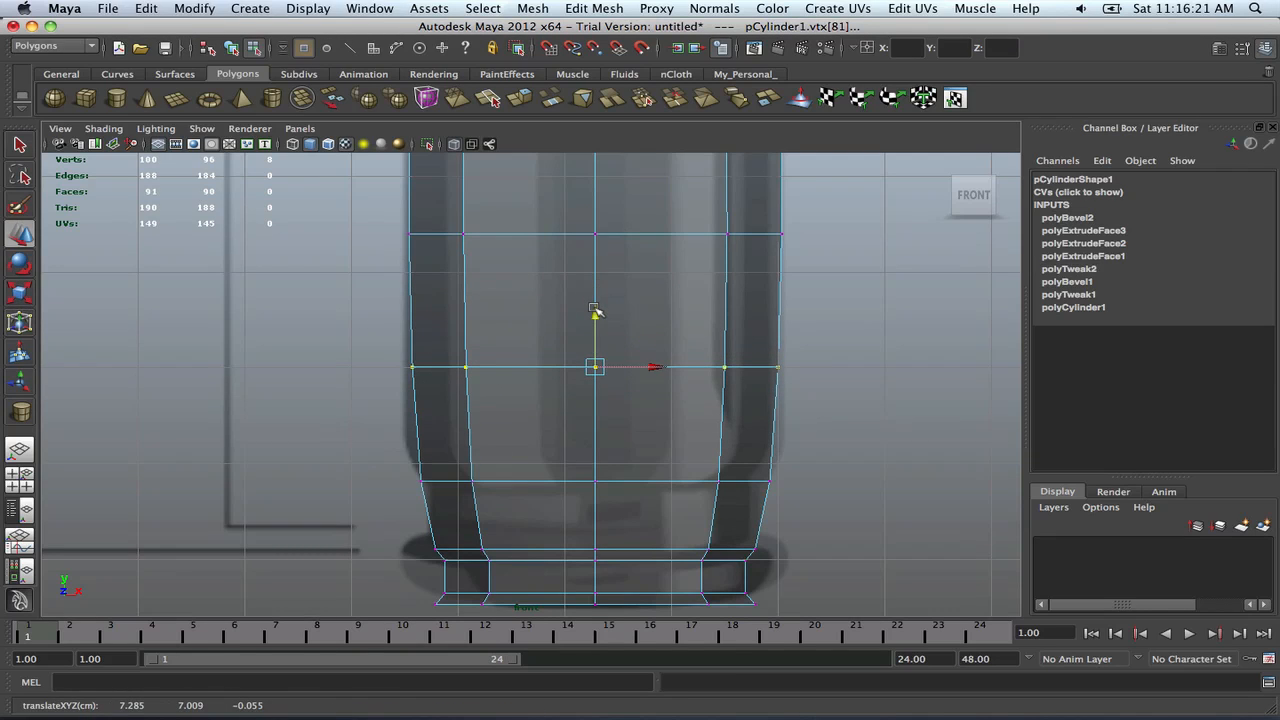
key("r")
left_click_drag(596, 357, 604, 367)
middle_click_drag(566, 364, 590, 364, "alt")
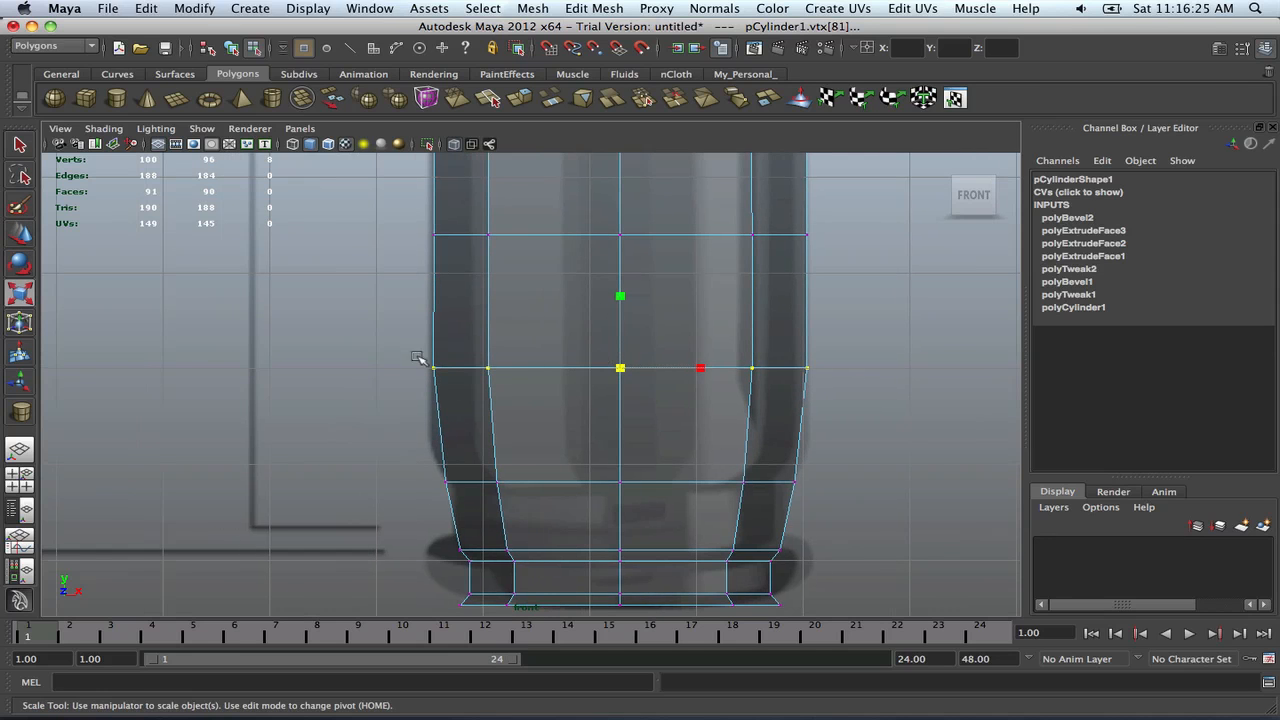
left_click_drag(419, 356, 441, 378)
scroll(671, 356, "down", 5)
scroll(701, 360, "up", 3)
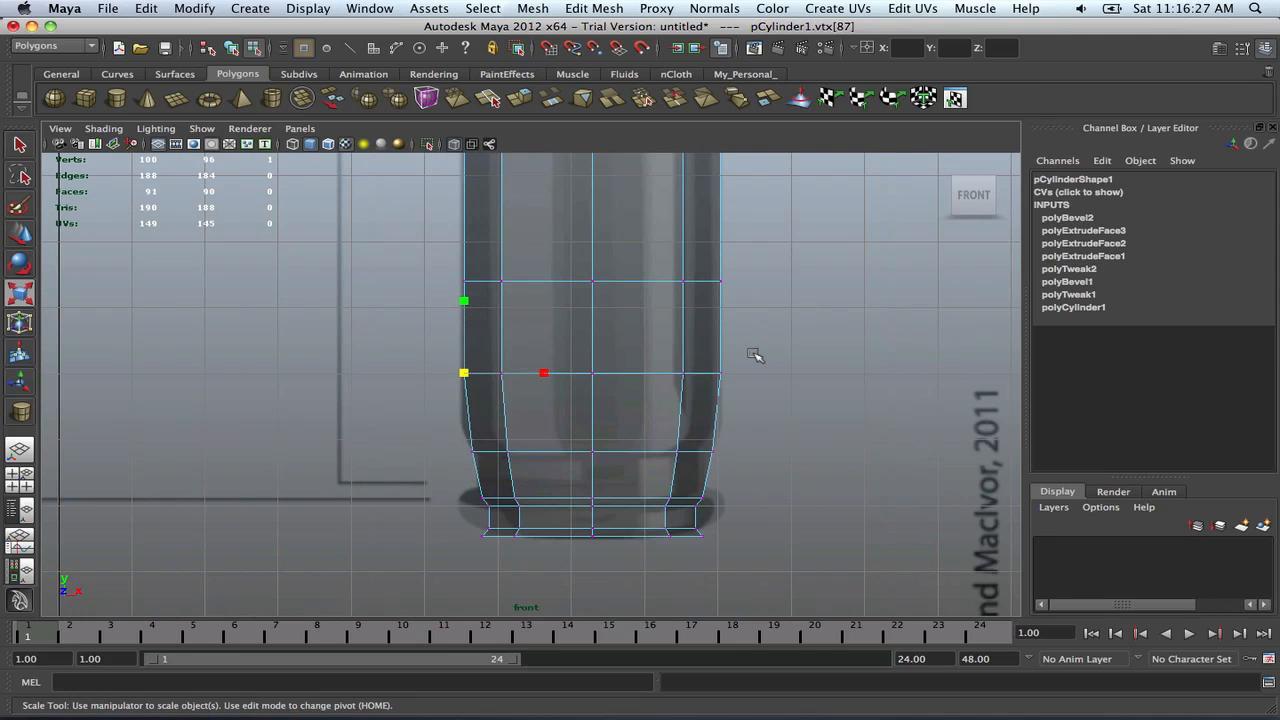
middle_click_drag(740, 355, 692, 352, "alt")
scroll(602, 417, "up", 1)
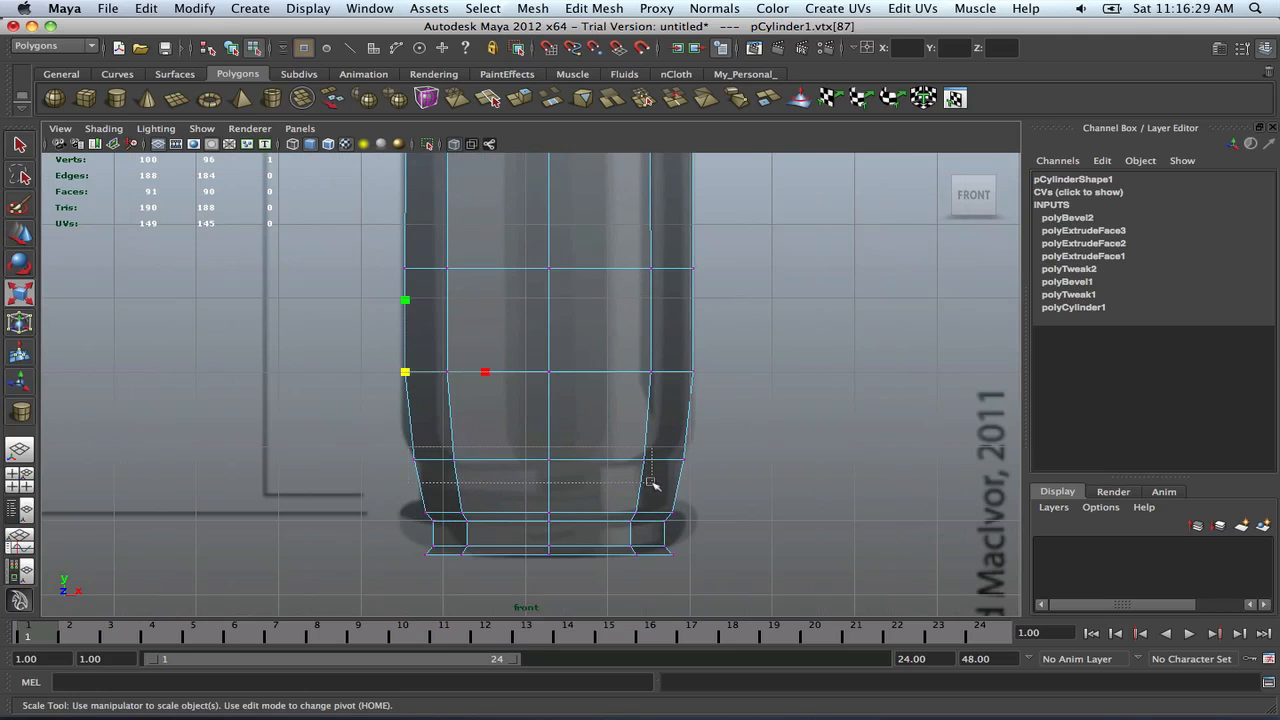
left_click_drag(650, 483, 652, 484)
Bevel the edge loop just below the casing's middle and scale its lower vertex row out slightly to the outline
middle_click_drag(606, 314, 620, 417, "alt")
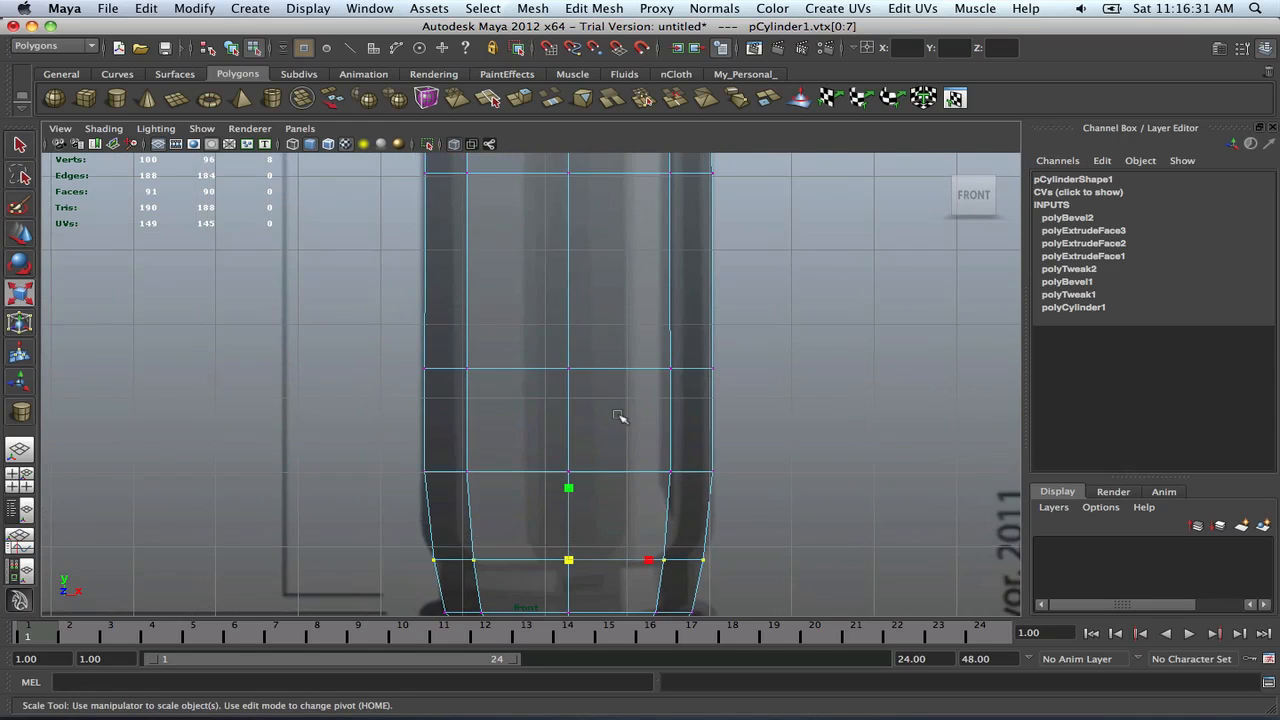
scroll(620, 417, "down", 4)
scroll(618, 396, "up", 4)
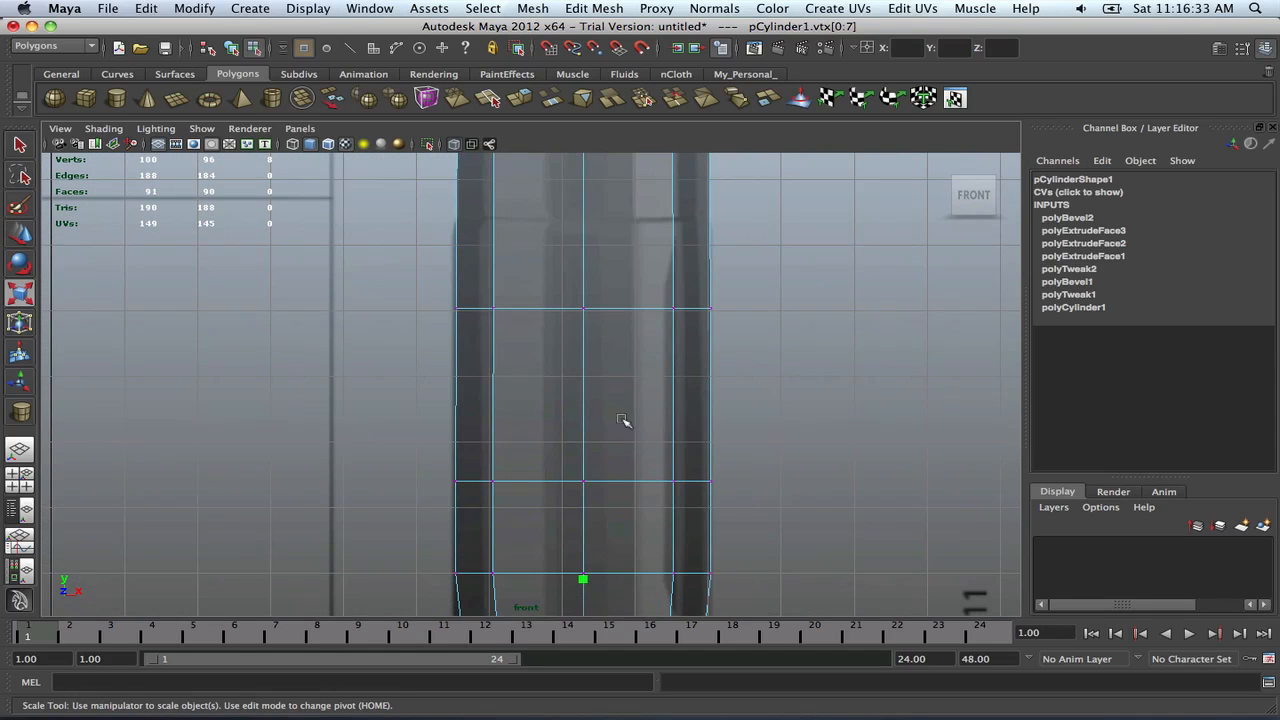
right_click_drag(628, 318, 486, 350)
left_click_drag(434, 338, 738, 384)
key("r")
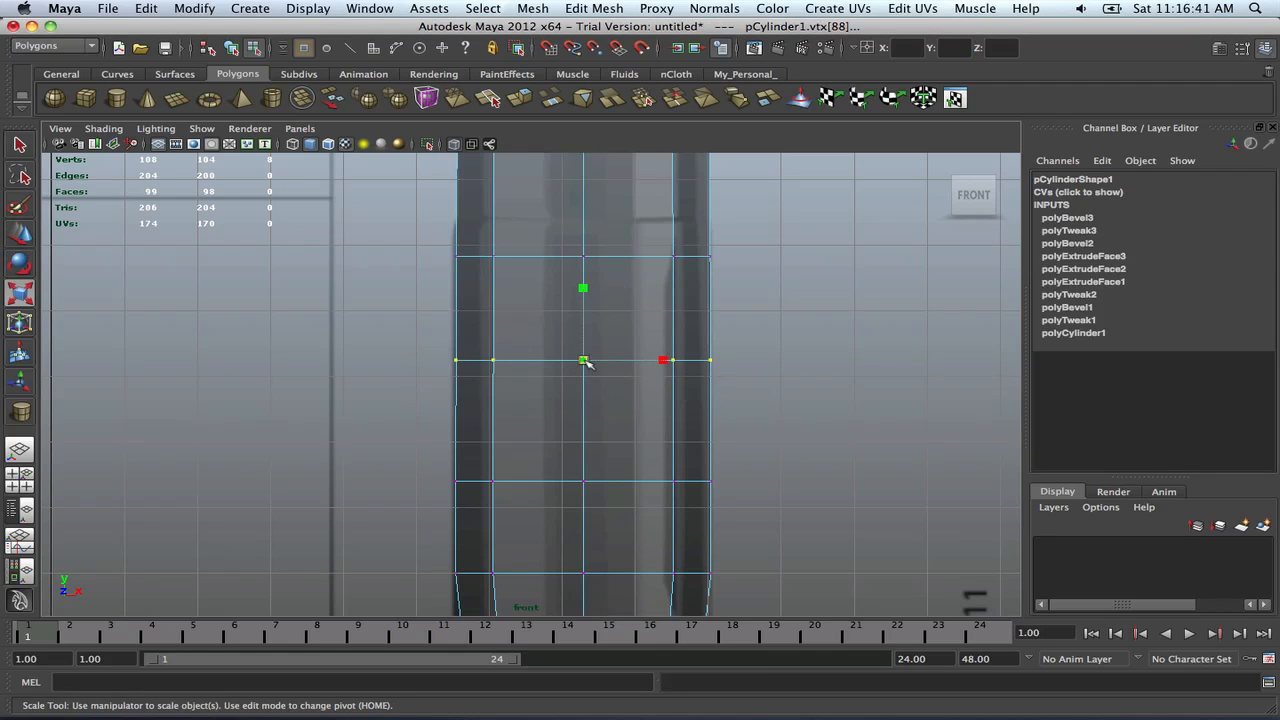
left_click_drag(584, 360, 588, 363)
middle_click_drag(587, 349, 623, 435, "alt")
Select the upper vertex row of the bevel below the casing's middle and scale it out slightly to the outline
left_click_drag(487, 327, 789, 370)
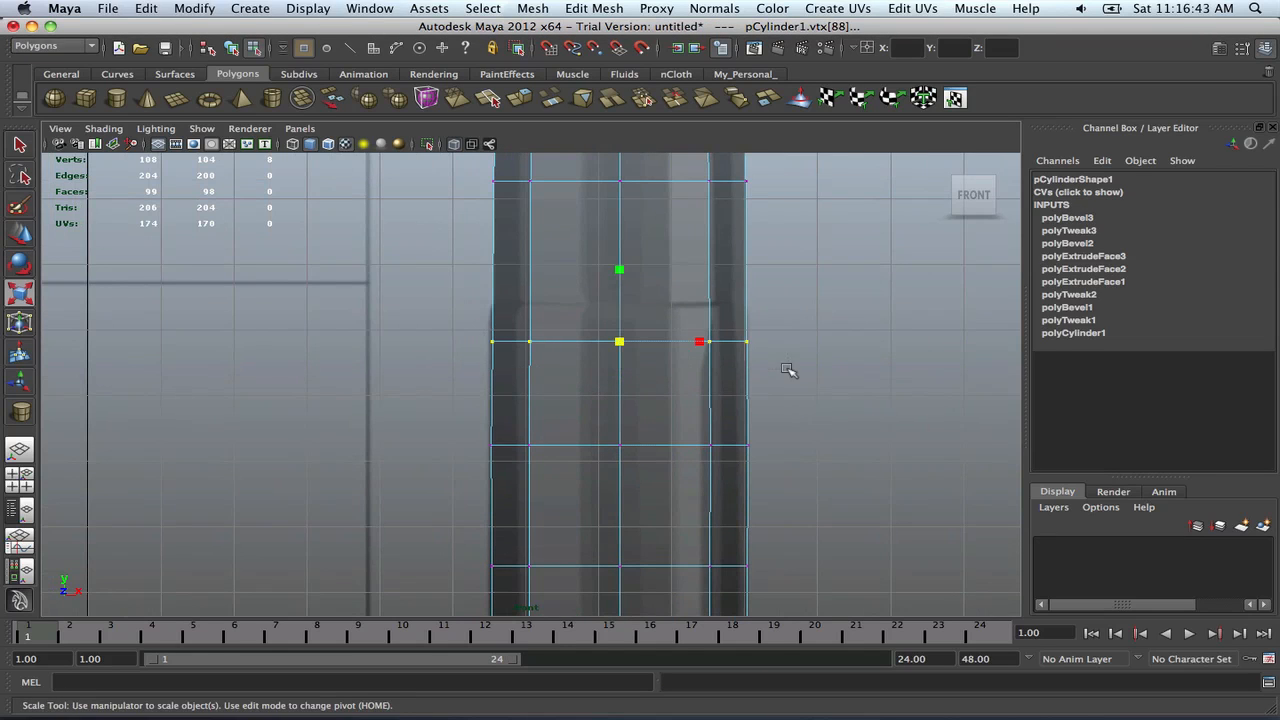
left_click_drag(619, 343, 621, 345)
scroll(671, 330, "down", 3)
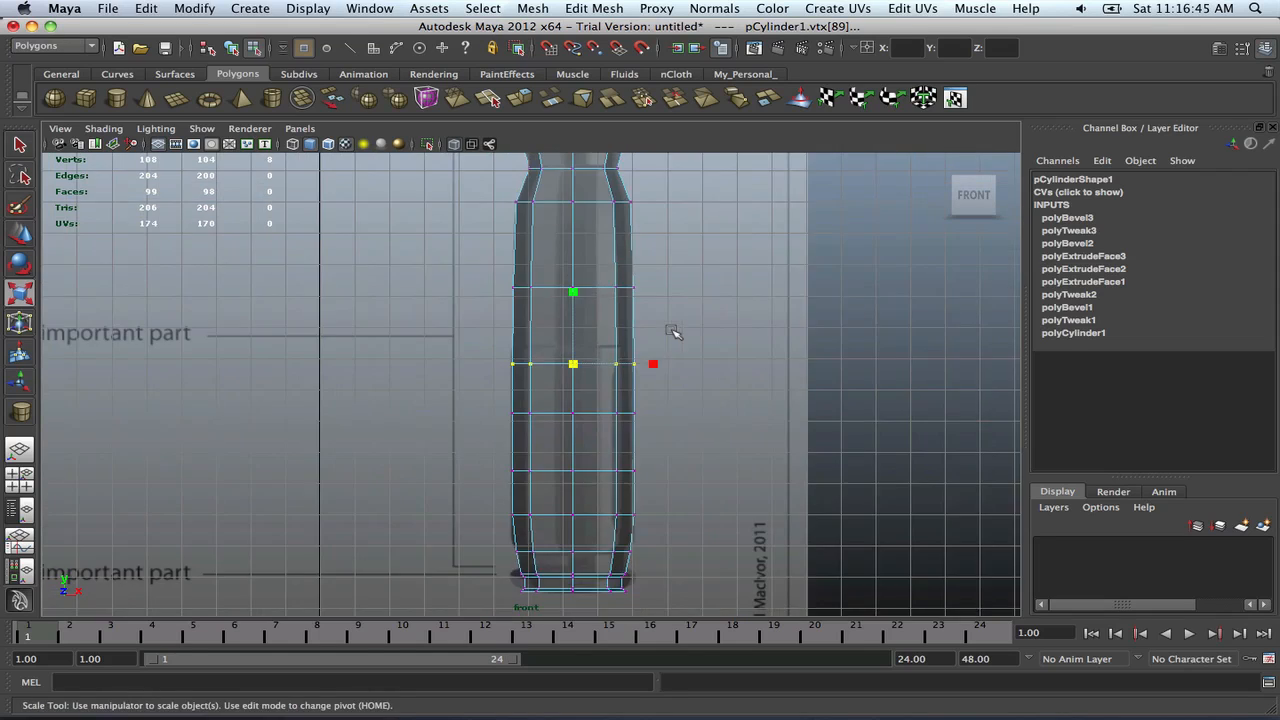
Insert an edge loop around the casing about midway between the middle bevel's upper row and the loop above it
middle_click_drag(637, 328, 643, 394, "alt")
scroll(623, 385, "up", 1)
scroll(618, 361, "up", 1)
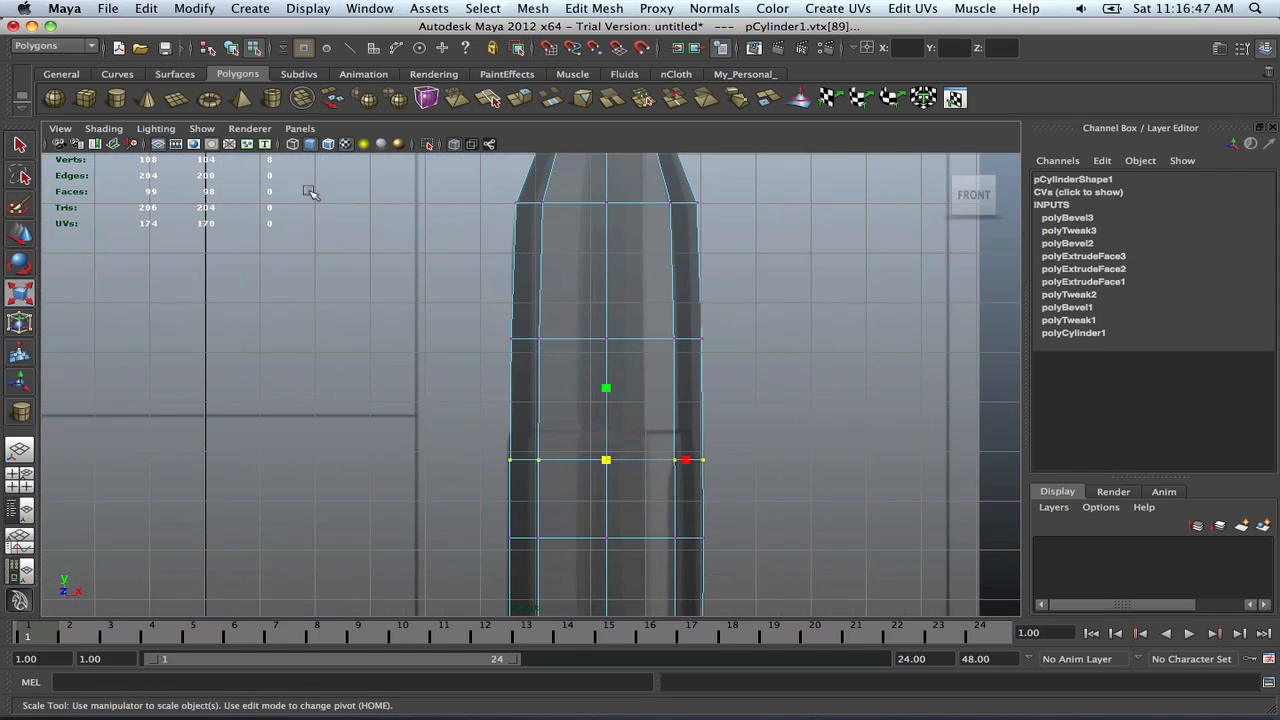
right_click_drag(650, 356, 642, 331)
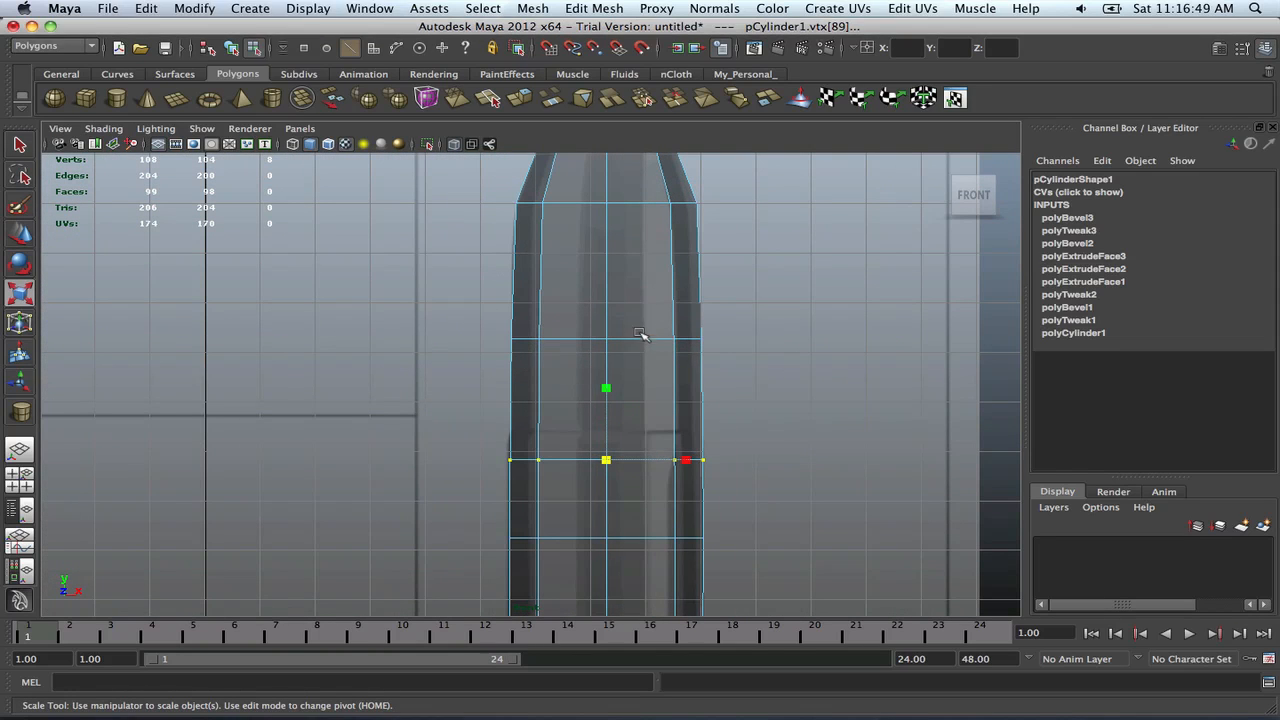
left_click_drag(641, 329, 655, 370)
right_click_drag(652, 371, 651, 470, "shift")
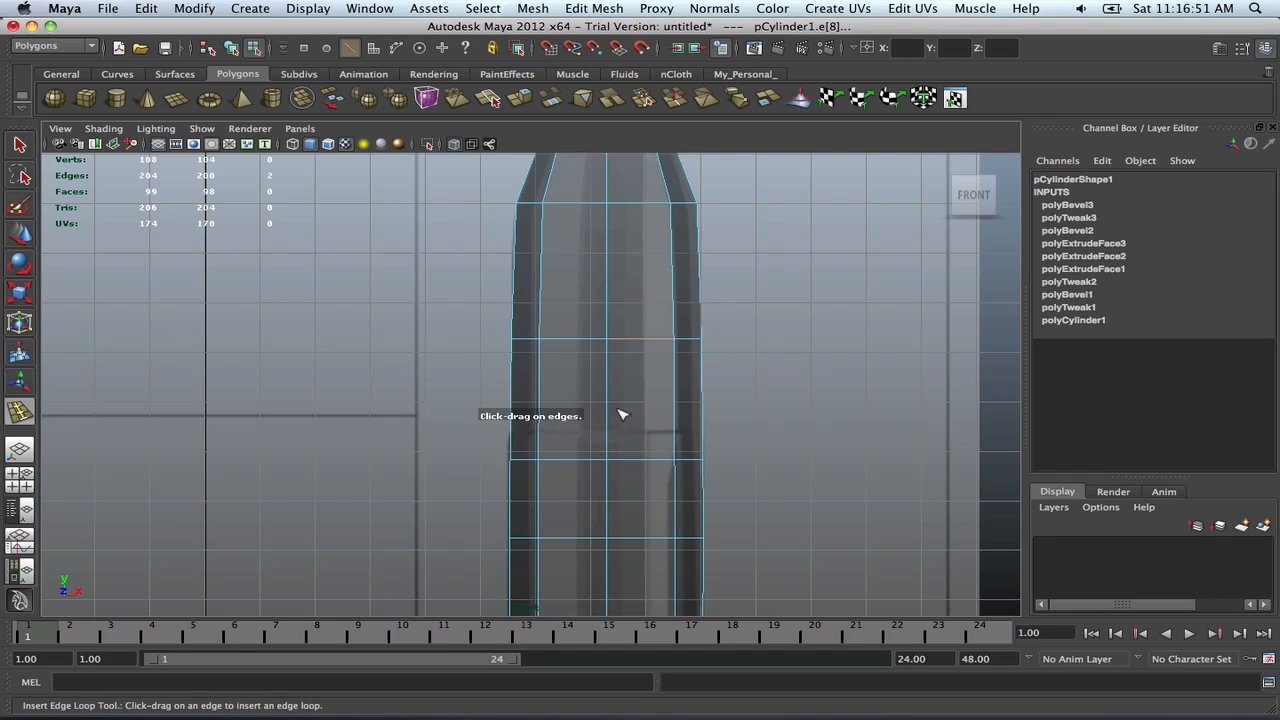
left_click_drag(607, 394, 610, 401)
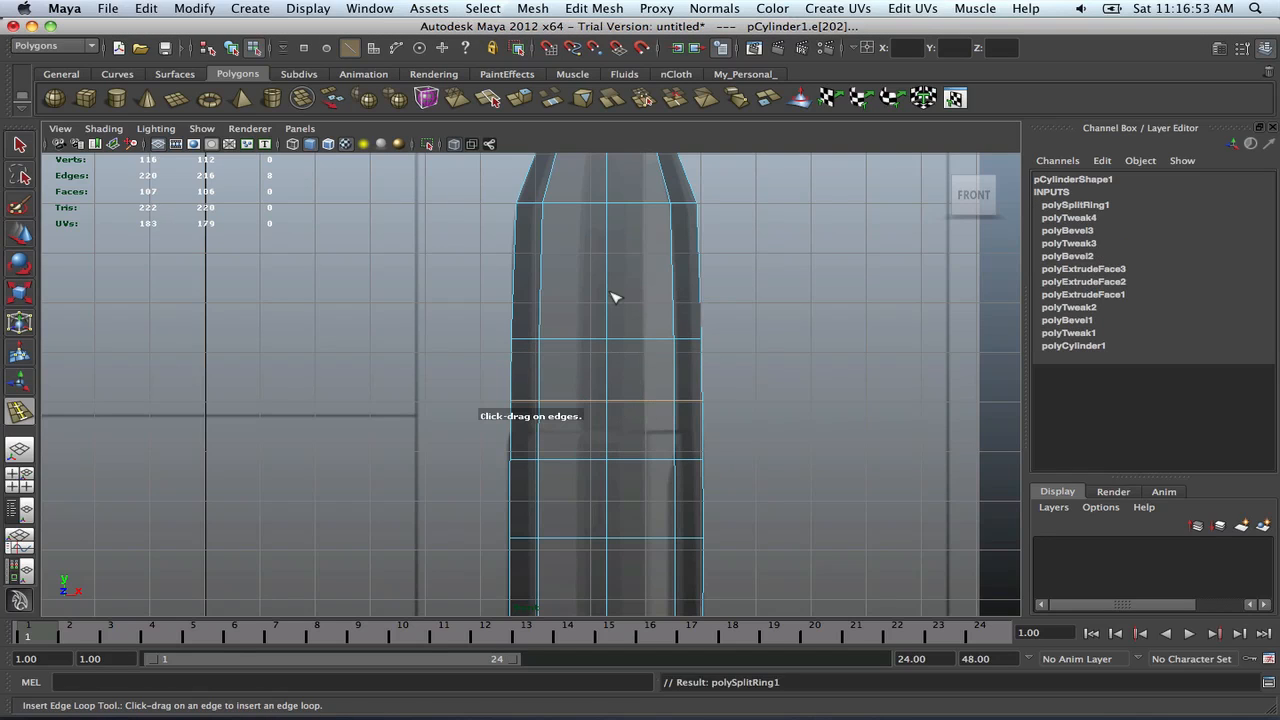
Insert another edge loop about midway between the base of the casing's shoulder and the next loop below, then leave the tool
left_click_drag(612, 270, 611, 280)
scroll(612, 282, "down", 3)
middle_click_drag(608, 518, 606, 355, "alt")
scroll(606, 356, "up", 1)
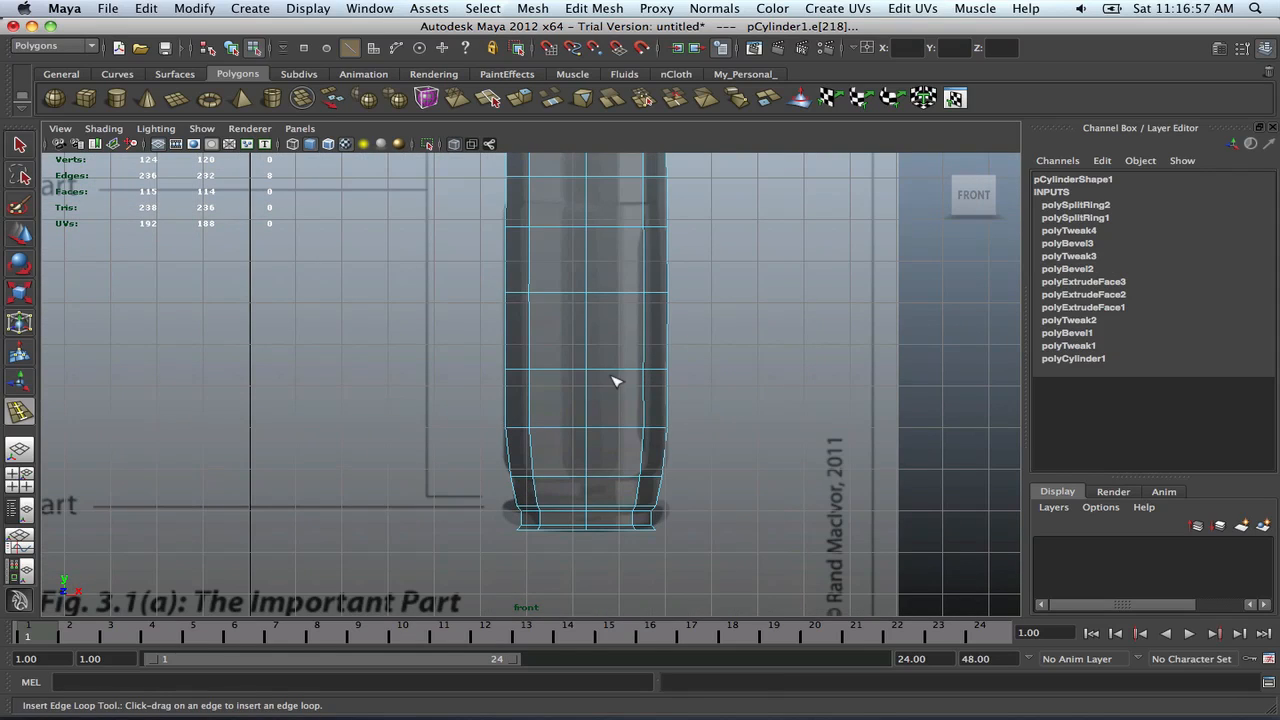
key("q")
Select the vertex row at the top of the neck and scale it inward horizontally to about 0.65, matching the neck's outline
scroll(609, 275, "down", 5)
middle_click_drag(597, 266, 588, 380, "alt")
scroll(588, 345, "up", 3)
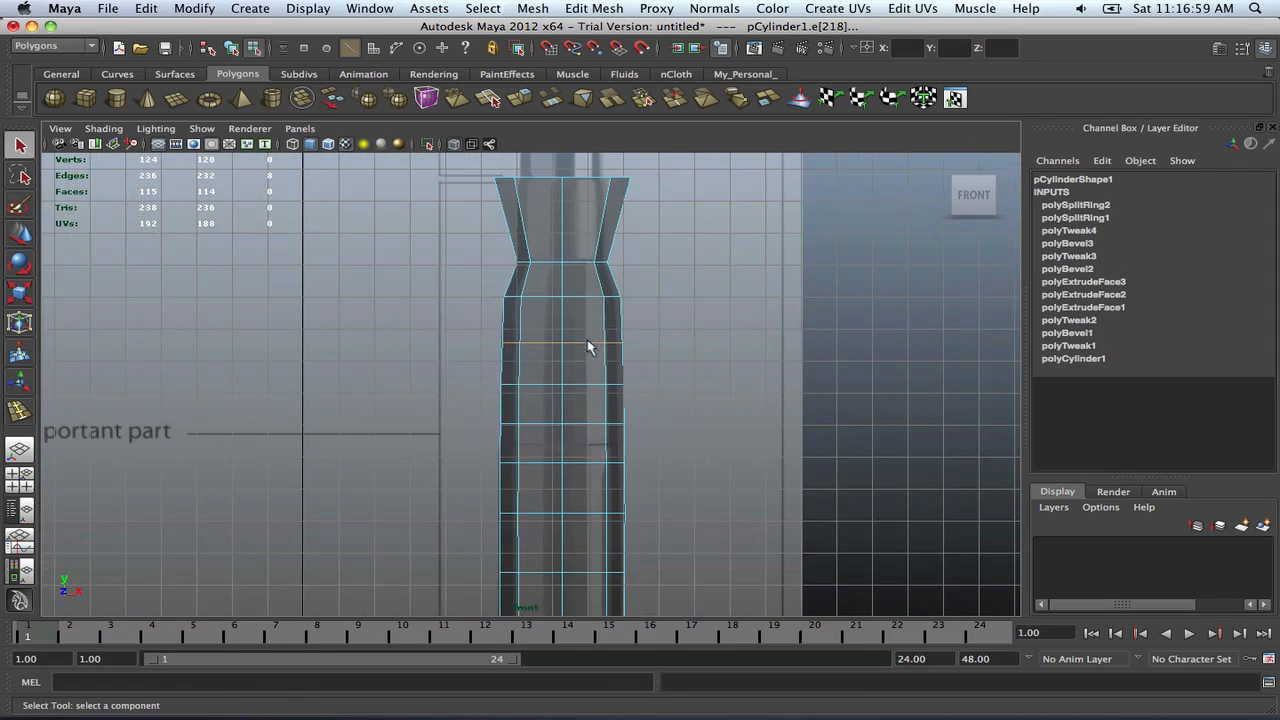
middle_click_drag(584, 240, 569, 427, "alt")
scroll(570, 427, "up", 6)
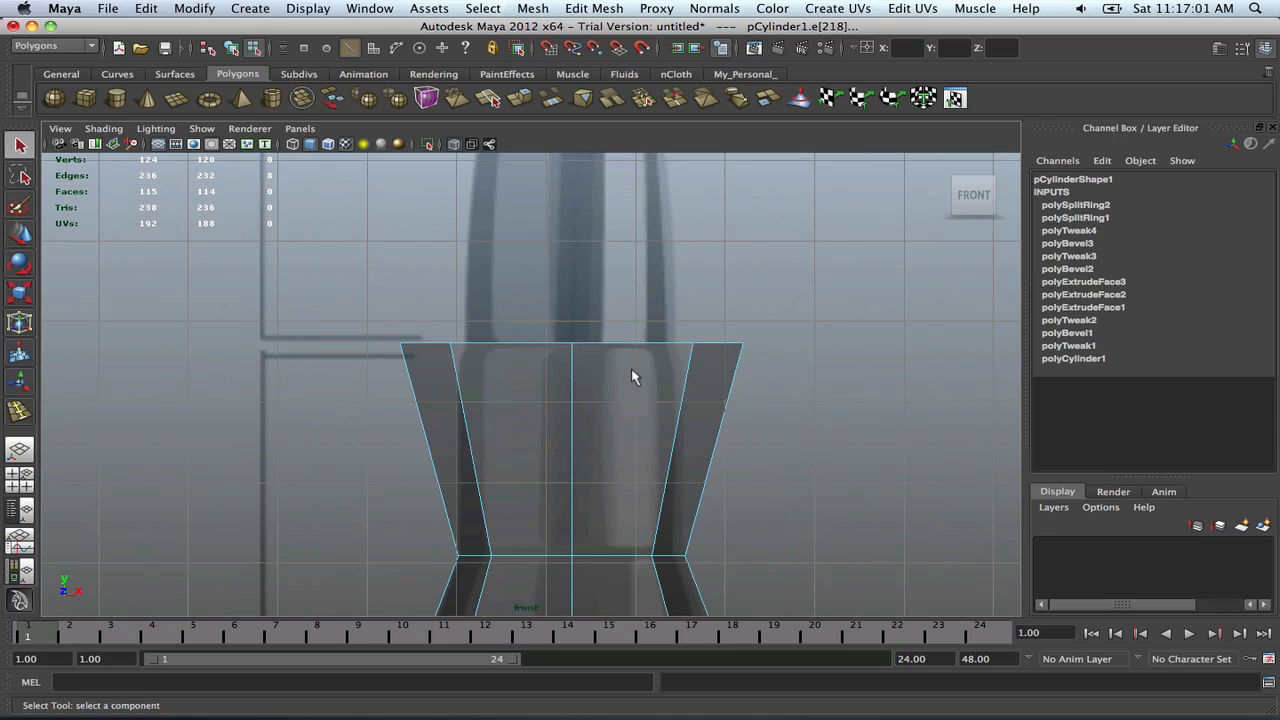
right_click_drag(631, 370, 563, 371)
scroll(629, 351, "down", 3)
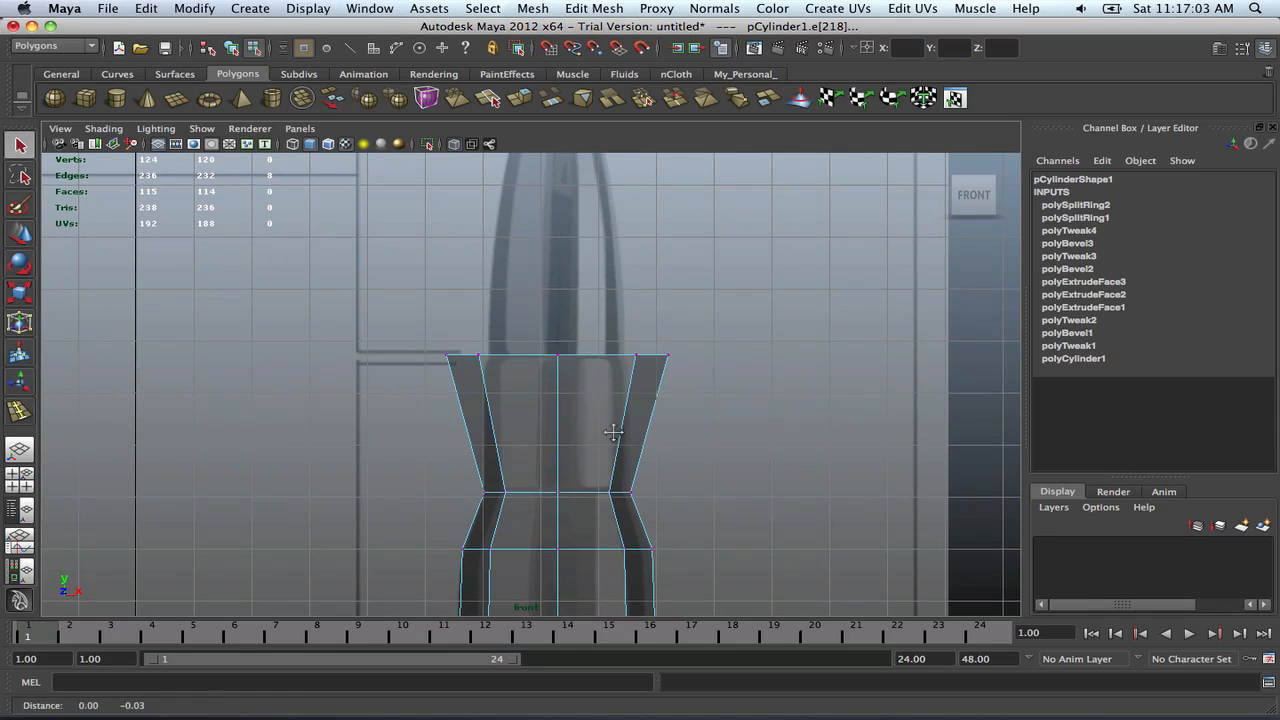
left_click_drag(783, 390, 783, 390)
scroll(623, 383, "up", 3)
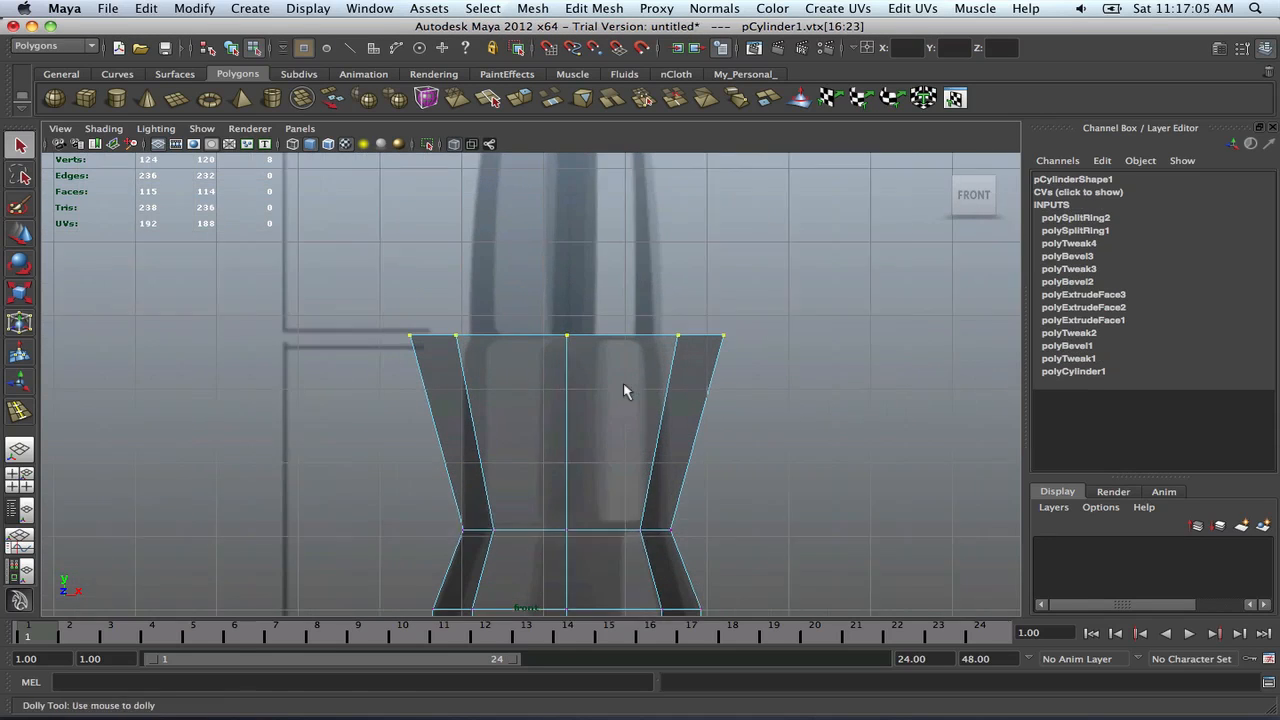
key("r")
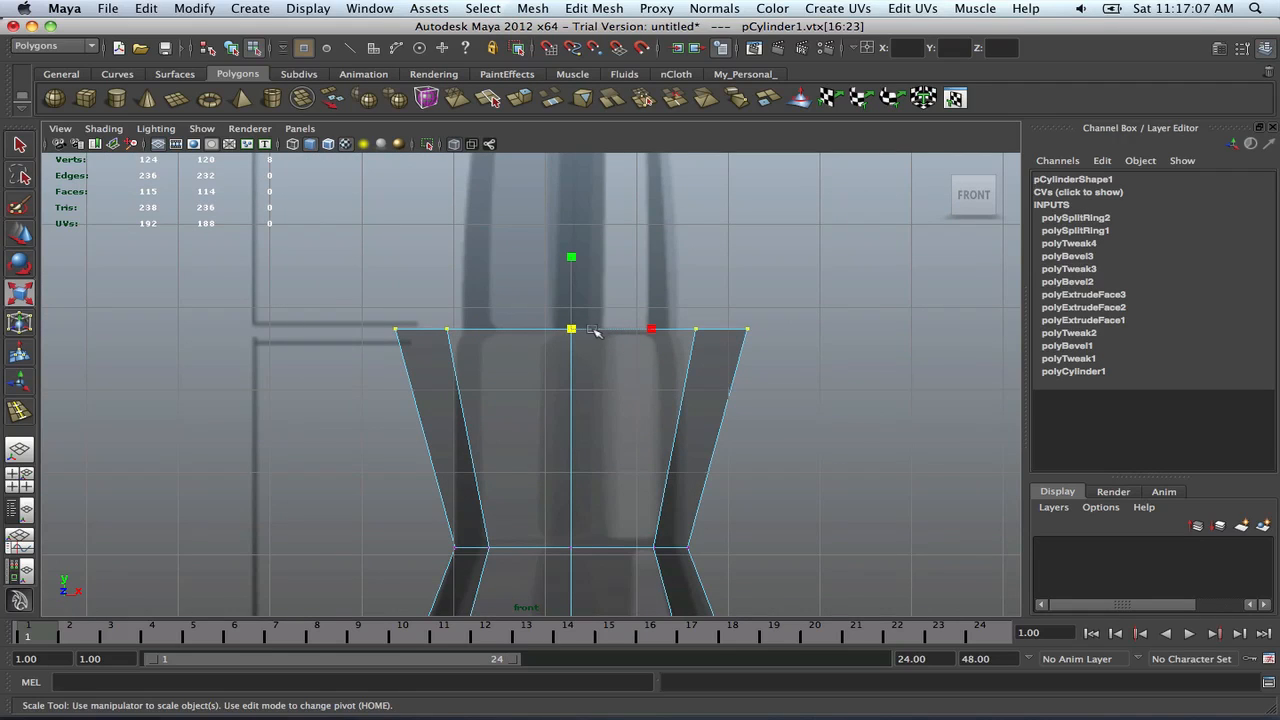
middle_click_drag(593, 329, 485, 327)
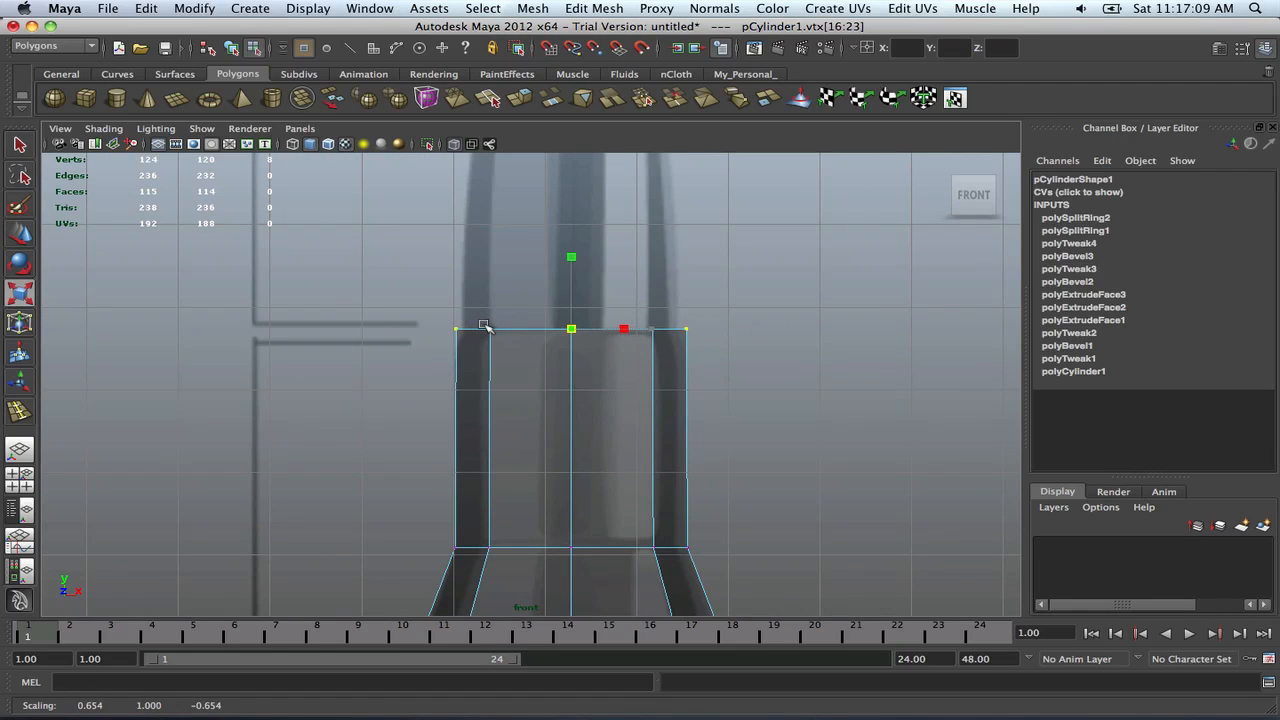
middle_click_drag(615, 316, 620, 389, "alt")
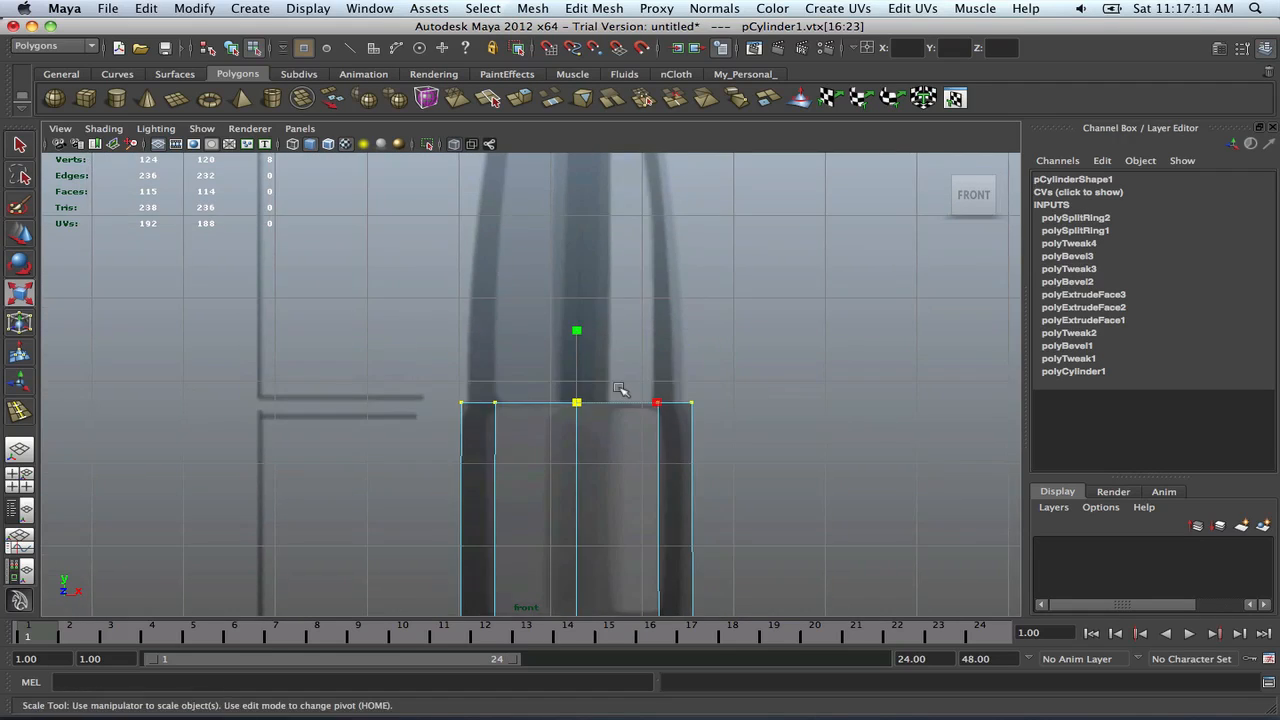
Switch to the perspective view and clear the vertex selection at the top of the neck
key("space")
key("space")
scroll(729, 300, "down", 10)
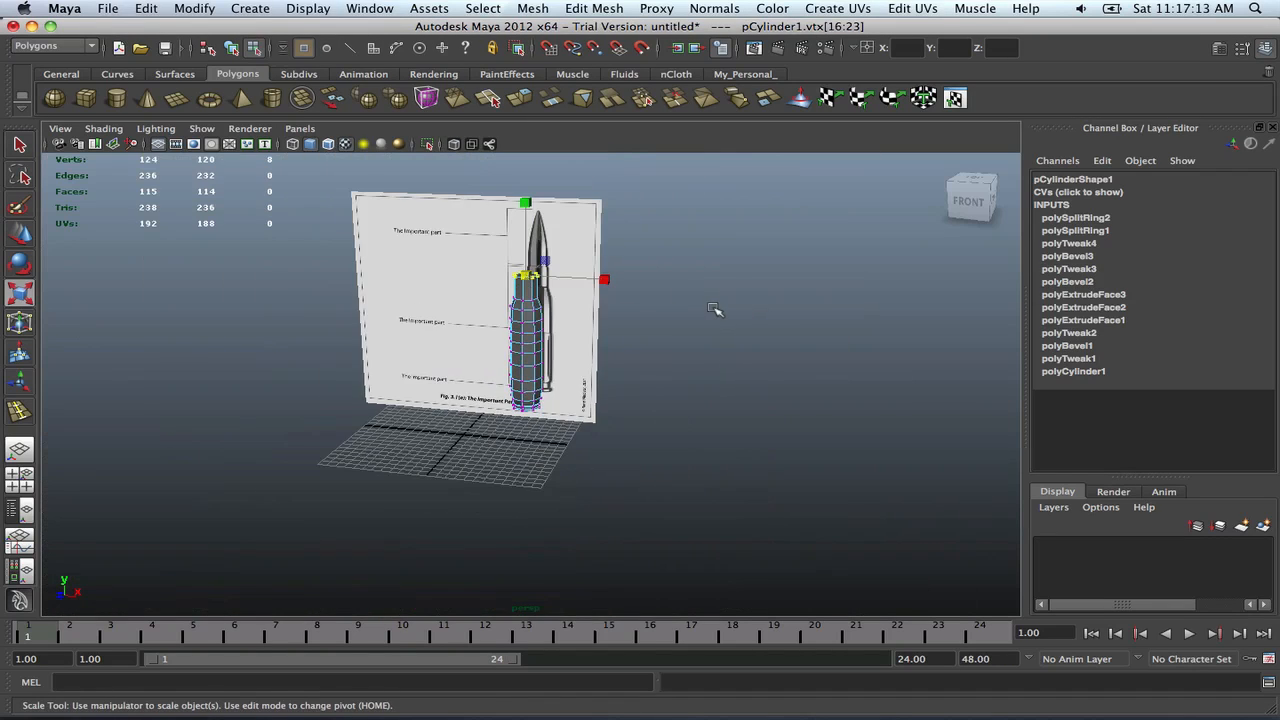
middle_click_drag(687, 309, 685, 385, "alt")
scroll(685, 385, "up", 10)
left_click(728, 329)
scroll(532, 302, "down", 1)
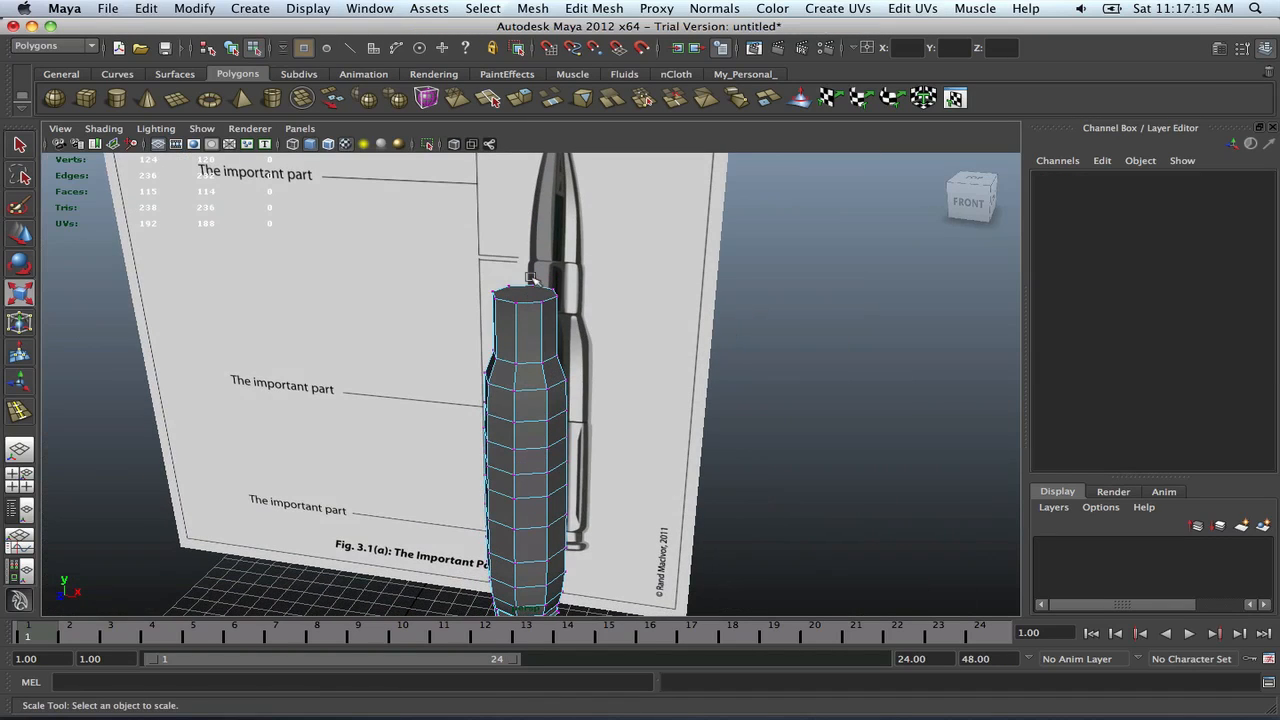
right_click_drag(533, 292, 533, 322)
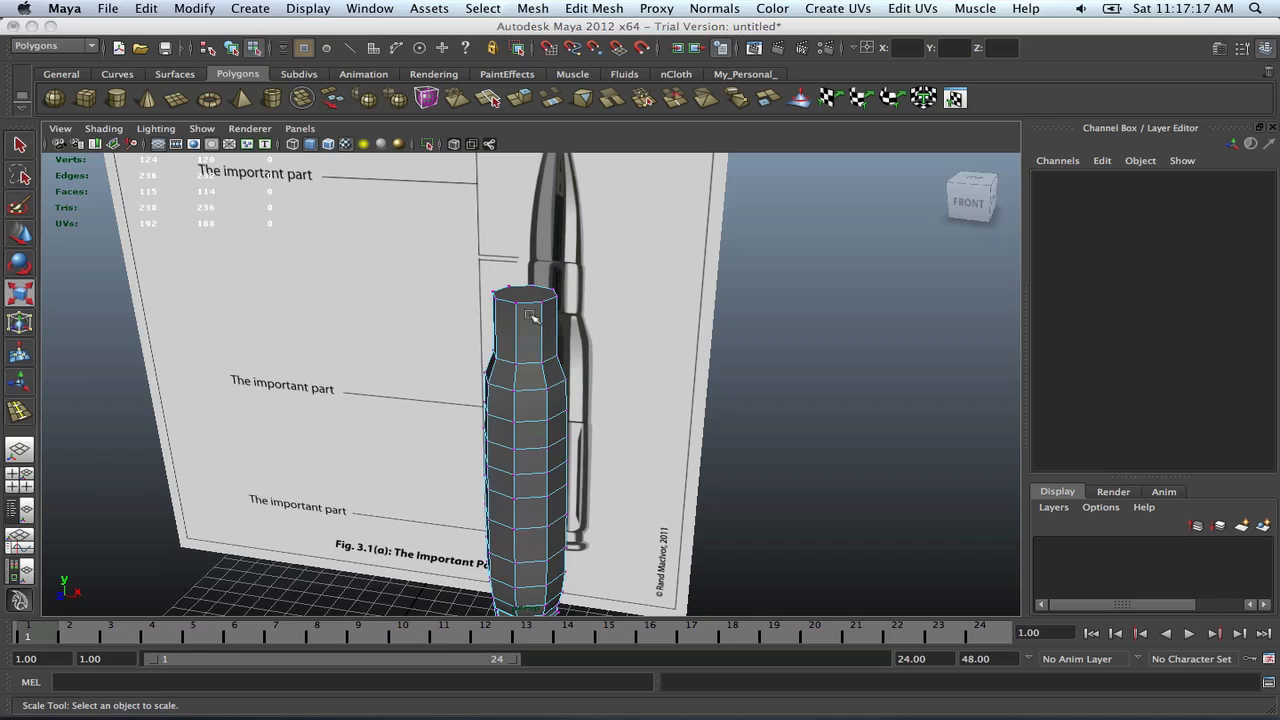
double_click(532, 291)
left_click_drag(515, 316, 348, 333, "alt")
left_click(276, 295)
middle_click_drag(312, 295, 426, 294, "alt")
left_click_drag(588, 346, 486, 360, "alt")
left_click(506, 362)
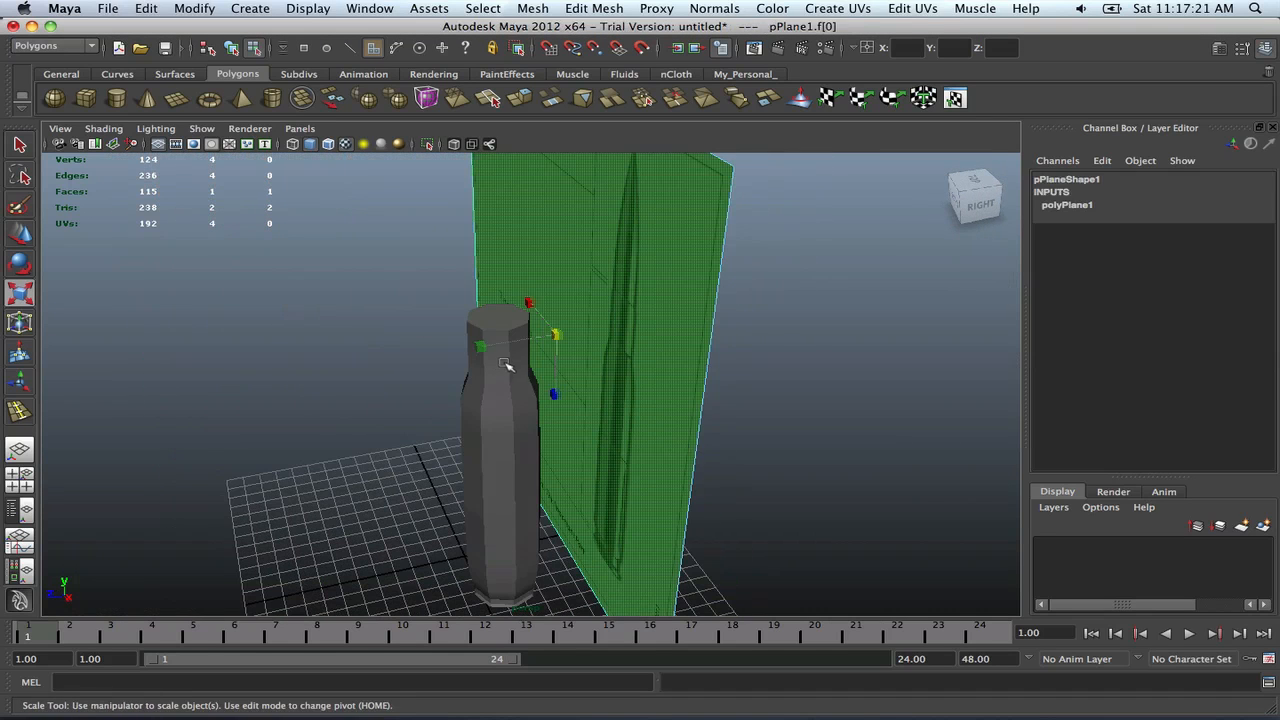
right_click(491, 324)
left_click(343, 300)
left_click(484, 409)
left_click_drag(442, 412, 578, 397, "alt")
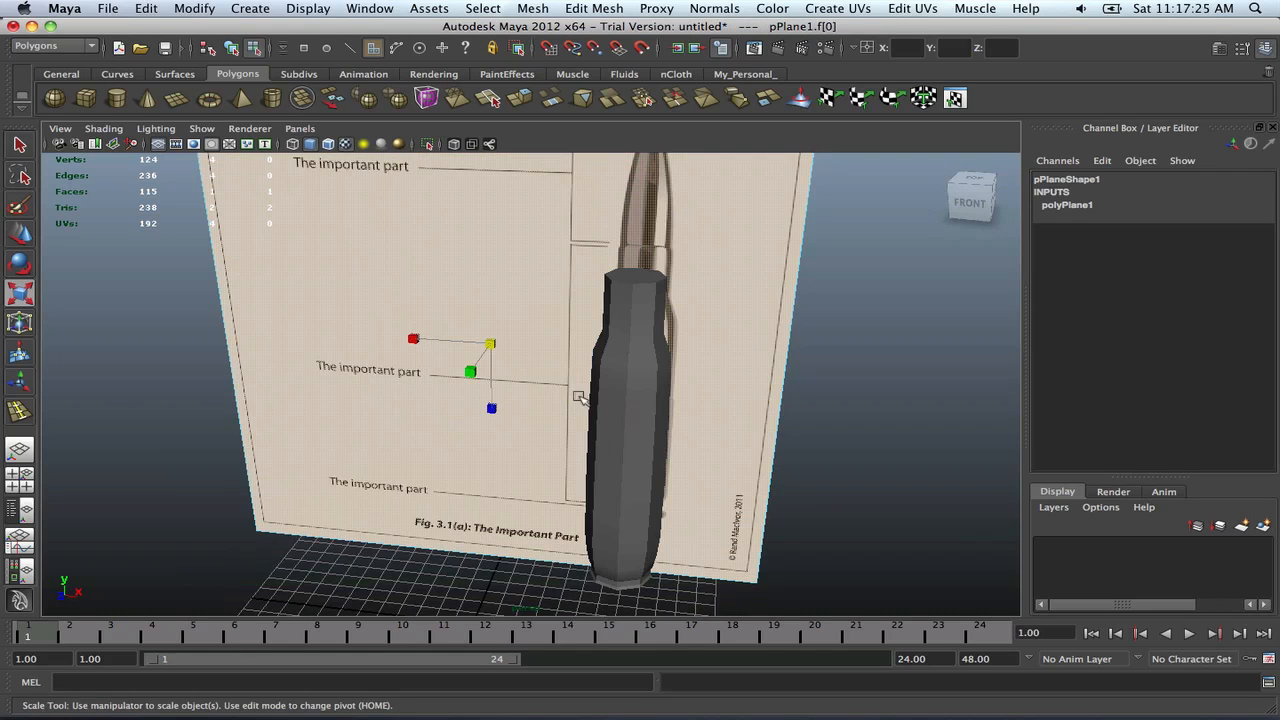
left_click(905, 331)
left_click(943, 168)
Return the reference plane to object mode and clear the selection
right_click(618, 268)
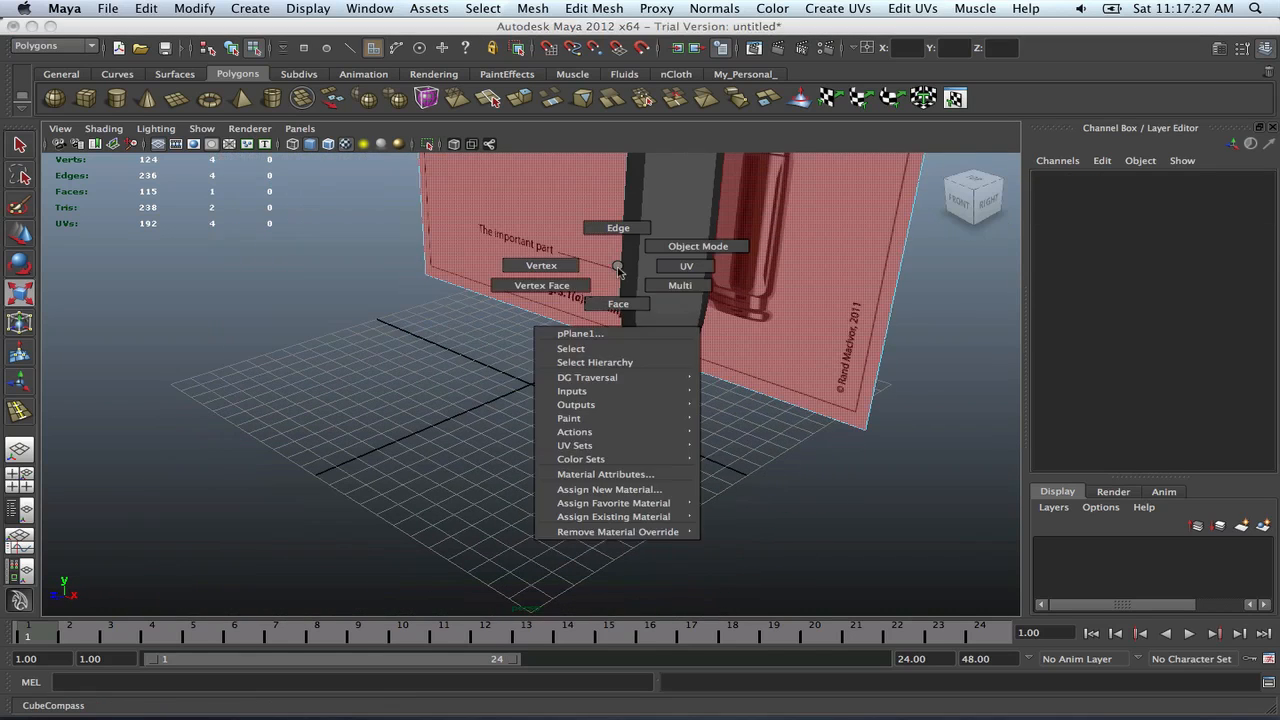
left_click(640, 280)
right_click_drag(657, 283, 712, 261)
left_click(638, 281)
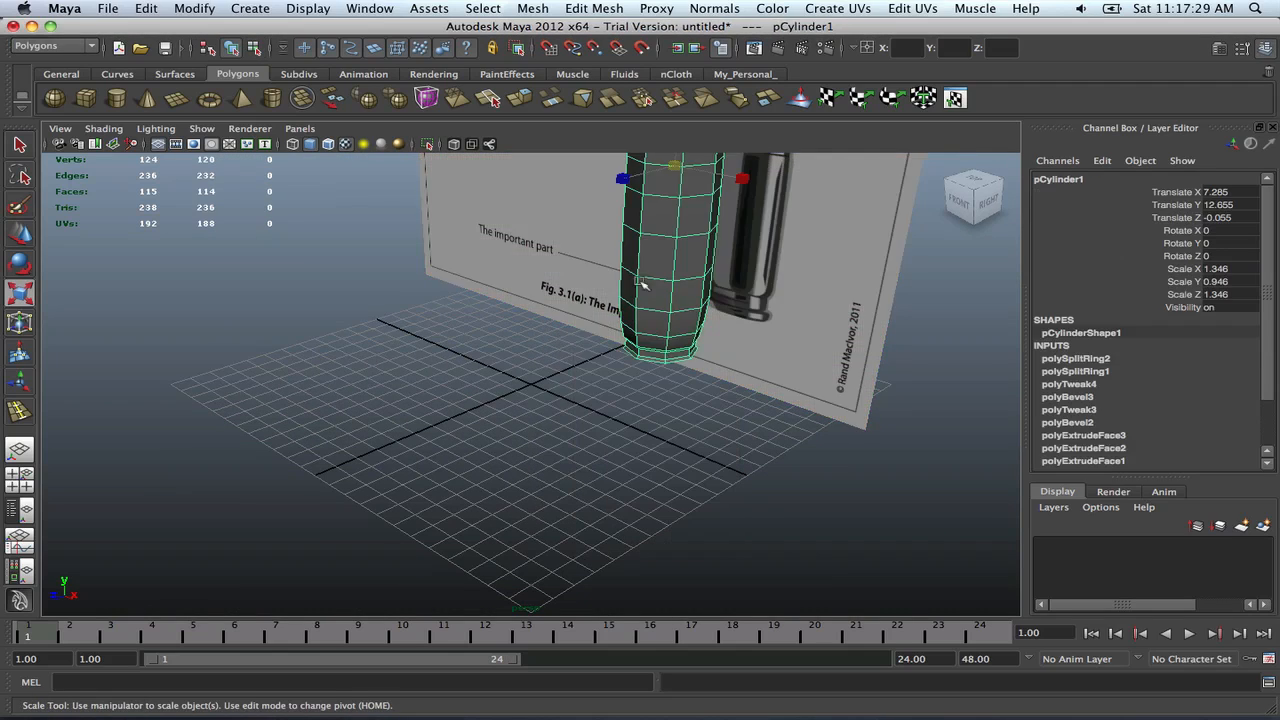
scroll(640, 283, "down", 5)
left_click(614, 409)
left_click_drag(620, 416, 664, 398, "alt")
middle_click_drag(652, 374, 631, 466, "alt")
scroll(648, 434, "up", 5)
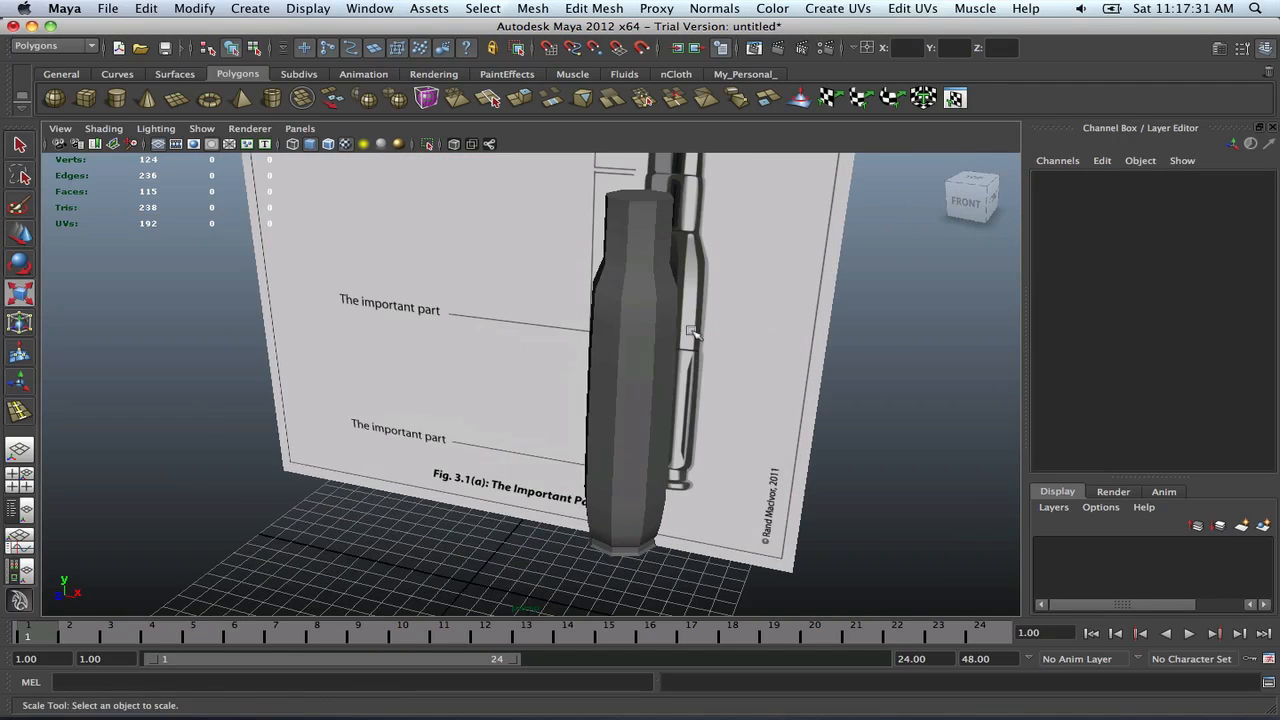
Select the cap face on top of the cylinder's neck and switch back to the front view
left_click_drag(692, 333, 616, 365, "alt")
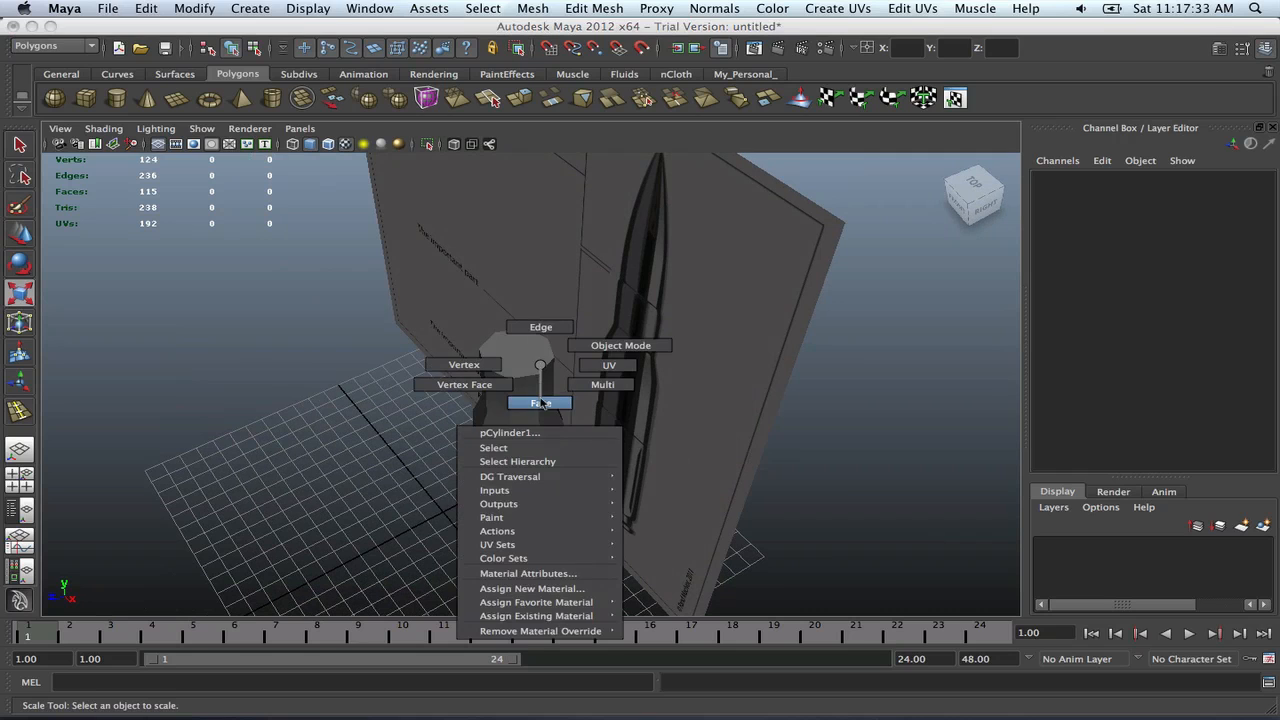
right_click_drag(541, 402, 541, 402)
left_click(520, 352)
key("space")
key("space")
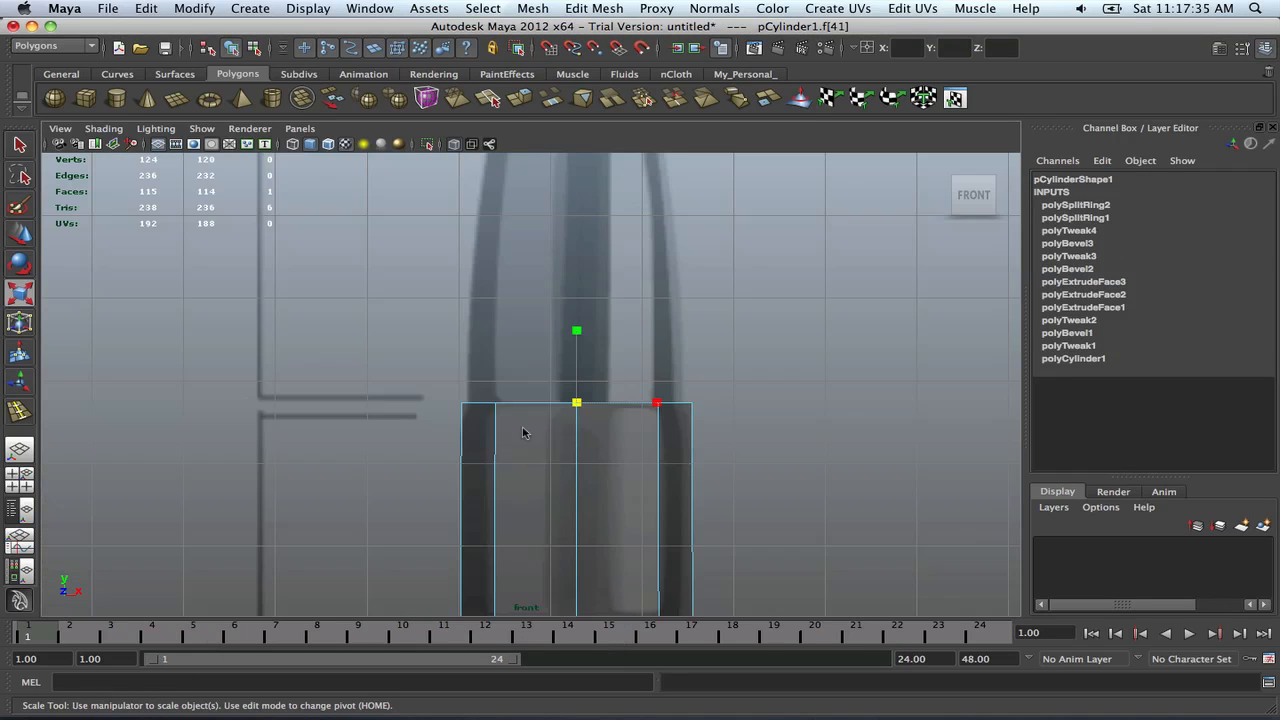
Extrude the neck's top cap face upward by about 2.3 units to start the bullet's tip
middle_click_drag(580, 372, 592, 363, "alt")
right_click_drag(641, 335, 645, 371, "shift")
left_click_drag(588, 341, 588, 151)
middle_click_drag(615, 192, 611, 360, "alt")
scroll(602, 335, "down", 5)
scroll(611, 361, "up", 3)
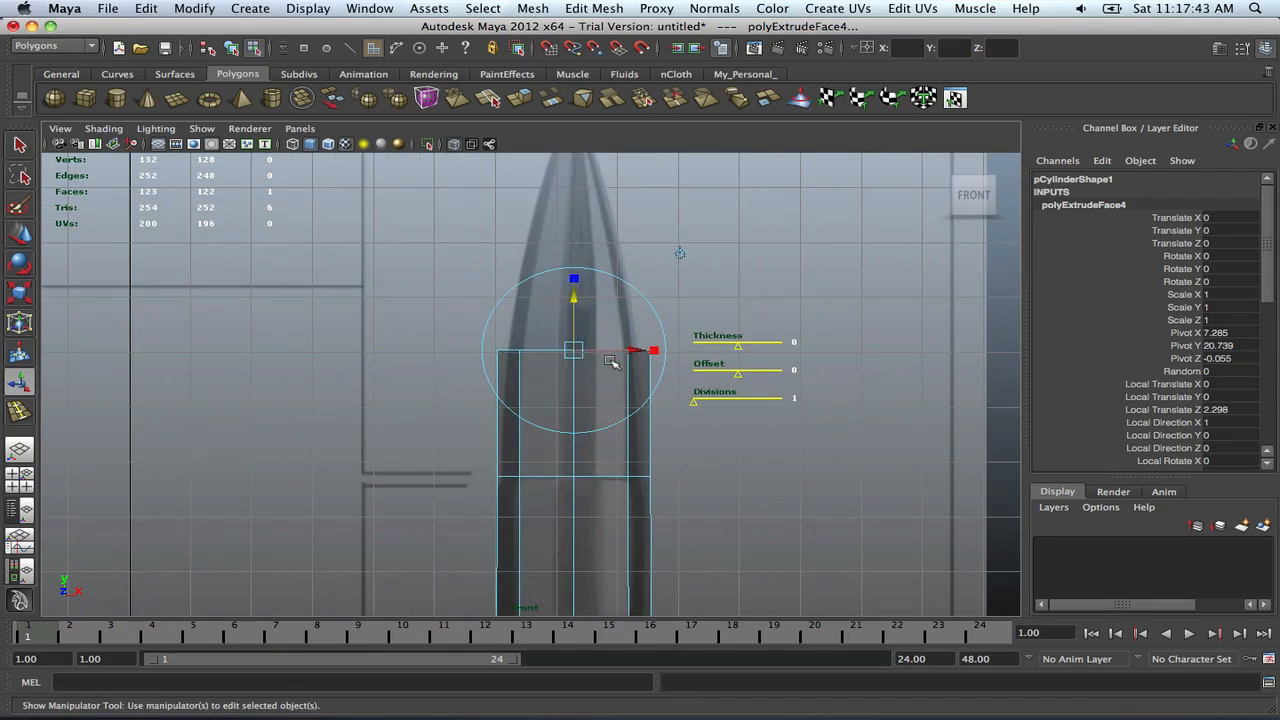
Scale the extruded top face inward slightly to follow the reference outline of the bullet
key("e")
key("r")
scroll(611, 357, "up", 3)
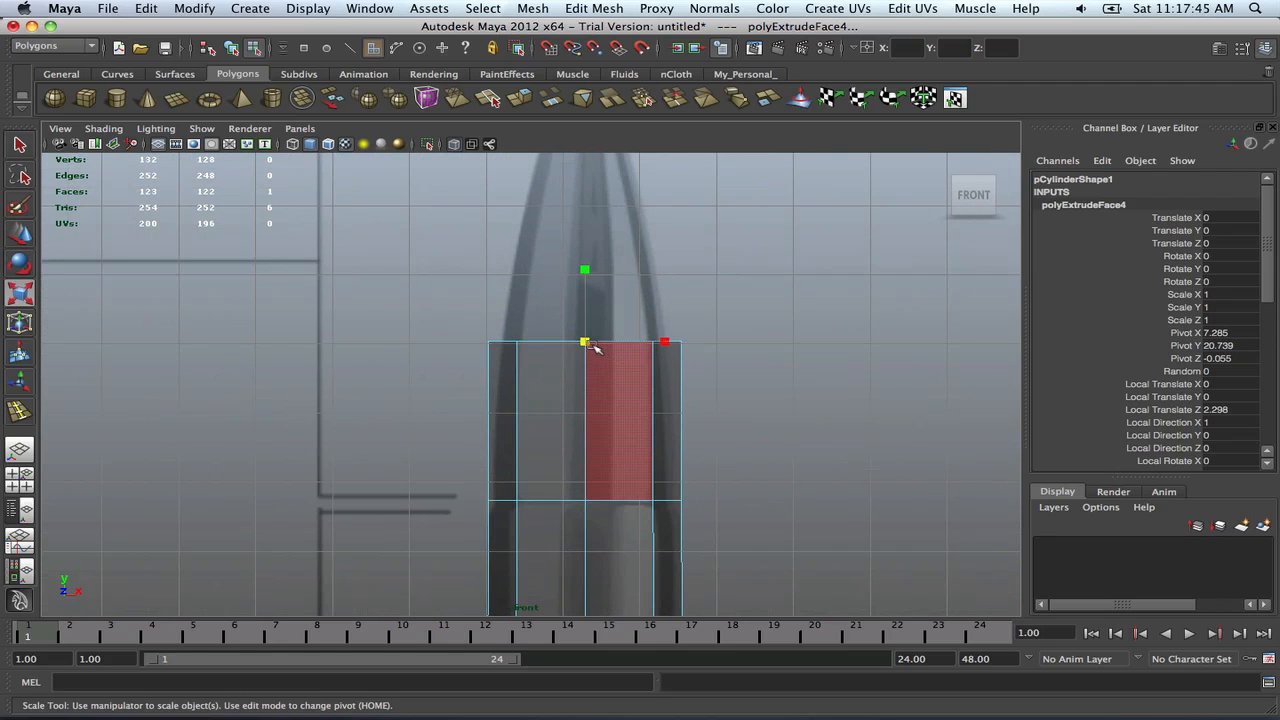
left_click_drag(586, 342, 577, 342)
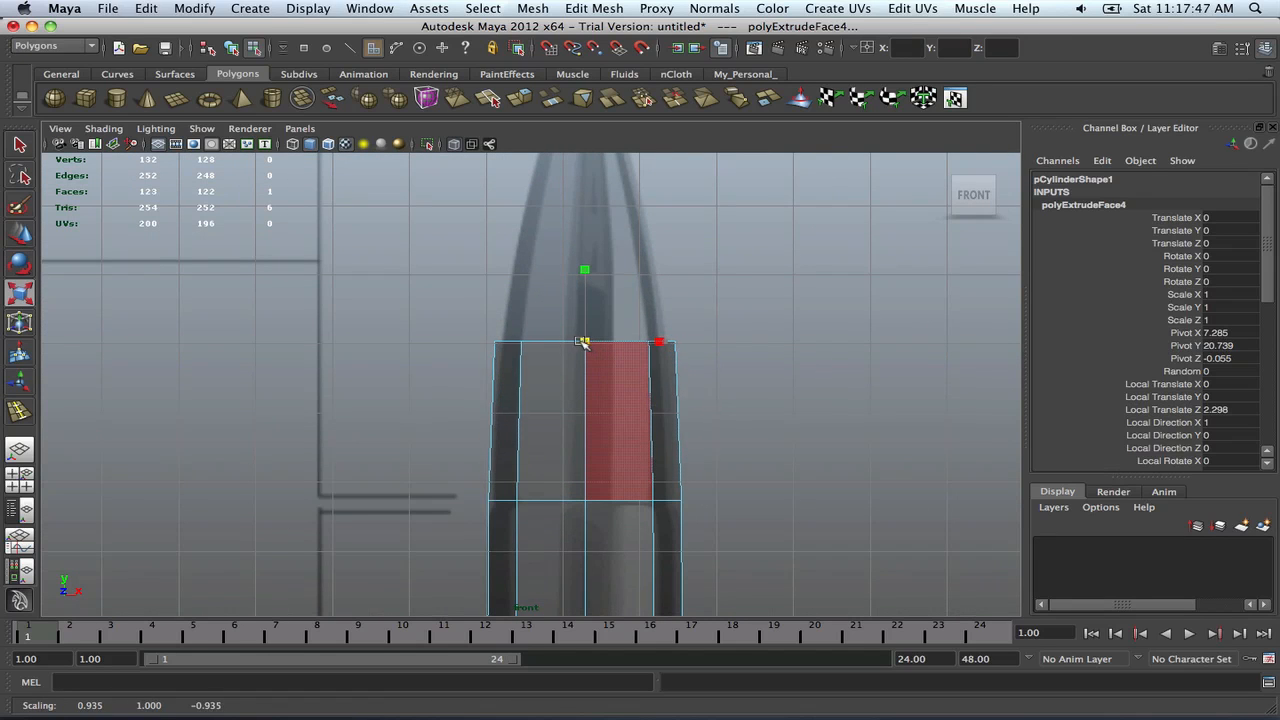
left_click(583, 342)
key("z")
right_click_drag(606, 374, 658, 355, "alt")
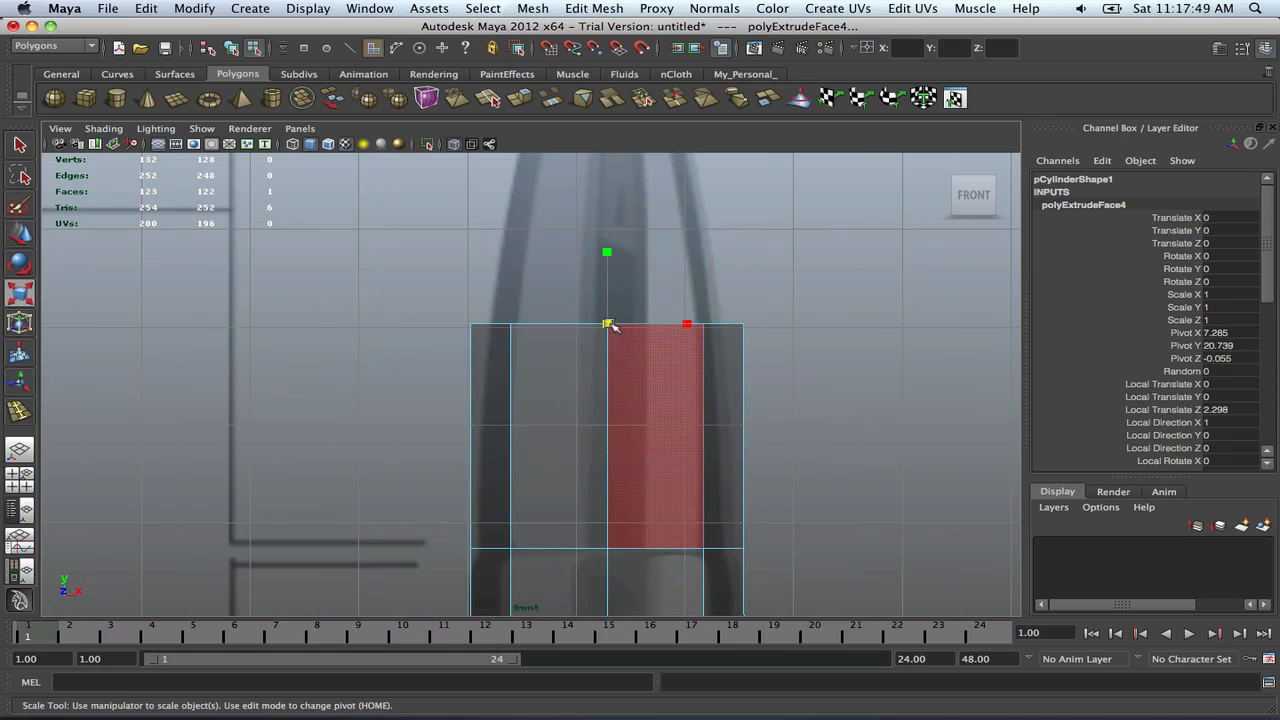
left_click_drag(610, 325, 590, 326)
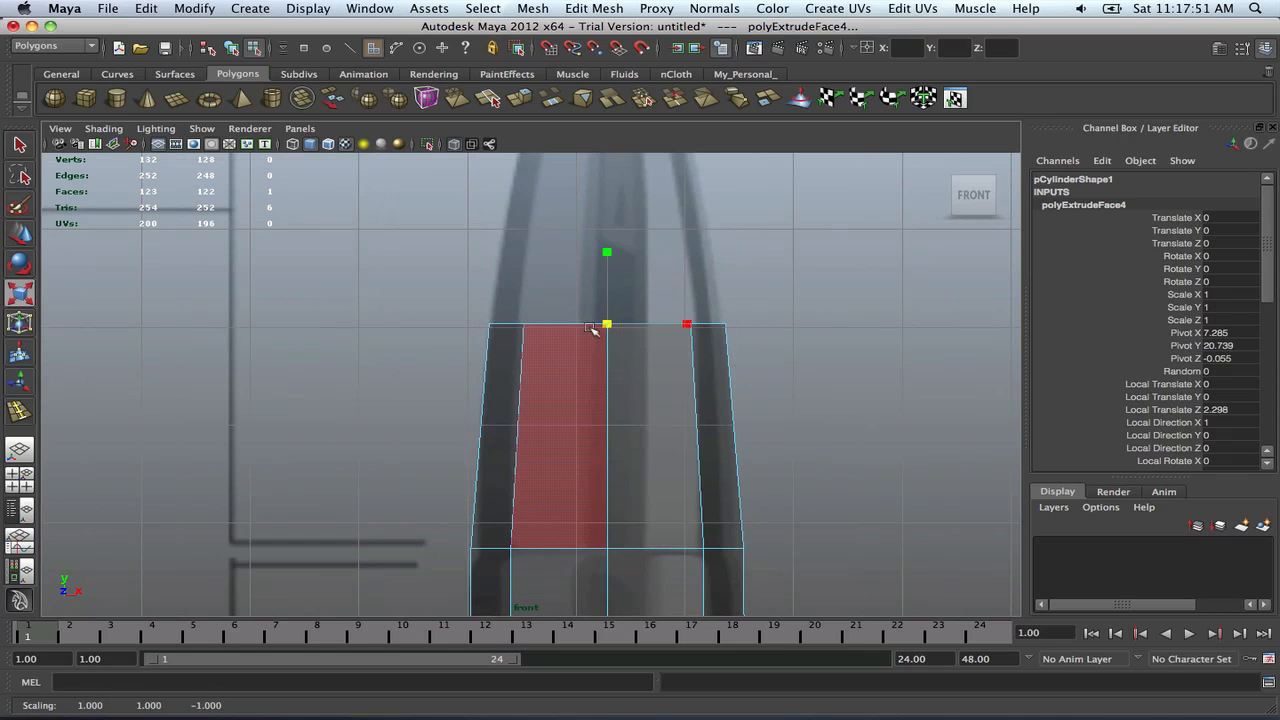
Extrude the top face upward again by about 2 units and scale it inward to the bullet's outline
middle_click_drag(658, 283, 651, 326, "alt")
right_click_drag(651, 326, 653, 354, "shift")
middle_click_drag(618, 309, 618, 357, "alt")
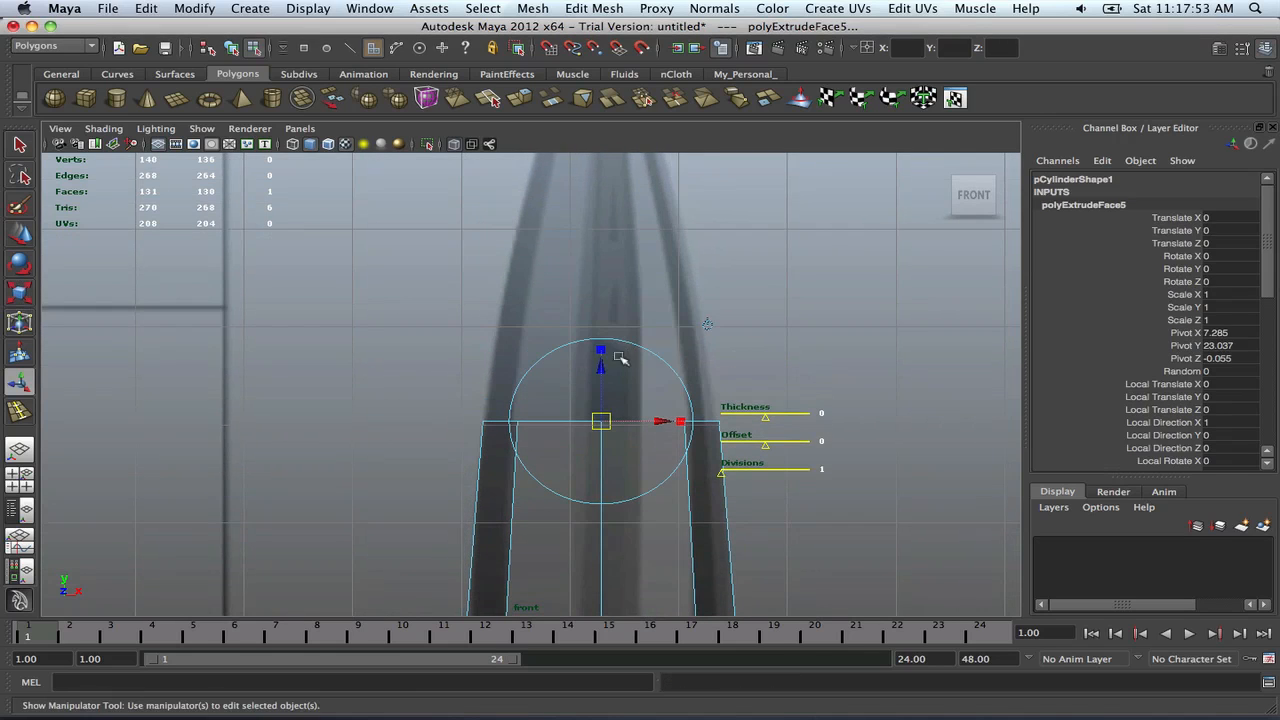
left_click_drag(598, 363, 601, 173)
middle_click_drag(616, 200, 618, 293, "alt")
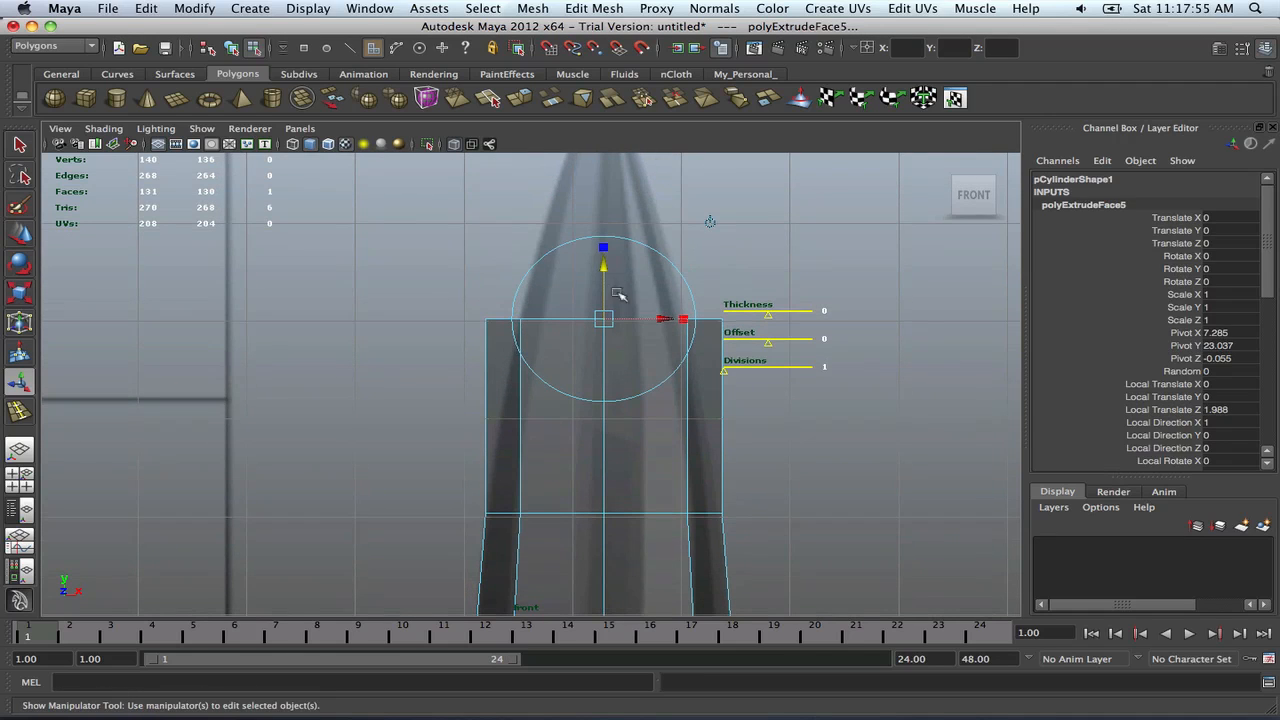
left_click(606, 317)
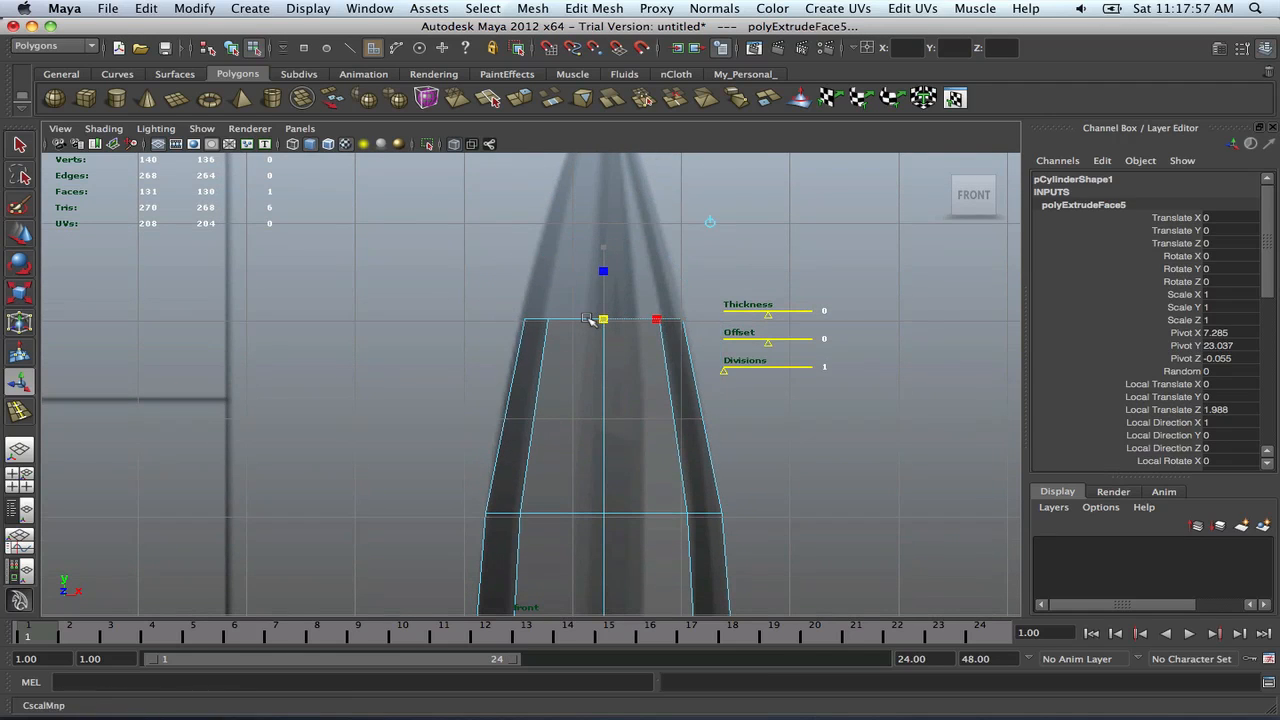
Extrude the top face about 2.3 units up to the bullet's point and scale it down to about 0.28
middle_click_drag(598, 295, 597, 364, "alt")
right_click_drag(616, 300, 619, 343, "shift")
left_click_drag(604, 336, 606, 110)
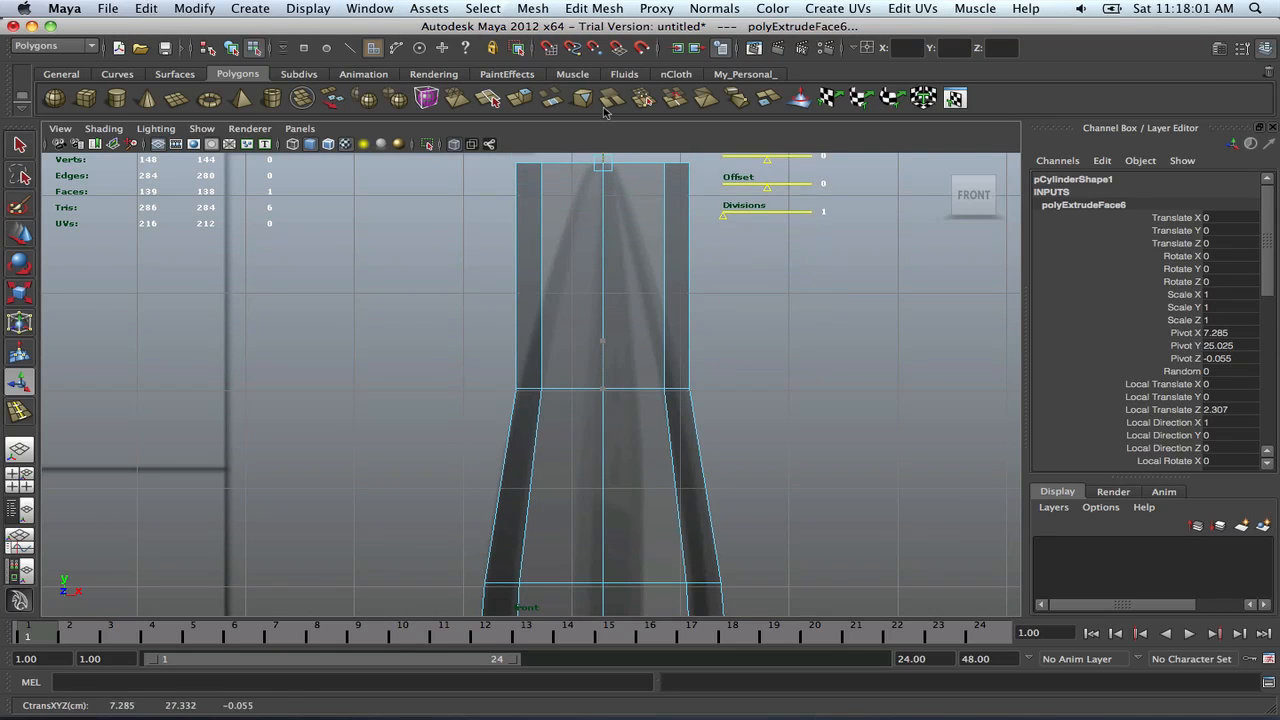
middle_click_drag(602, 259, 604, 346, "alt")
left_click(606, 178)
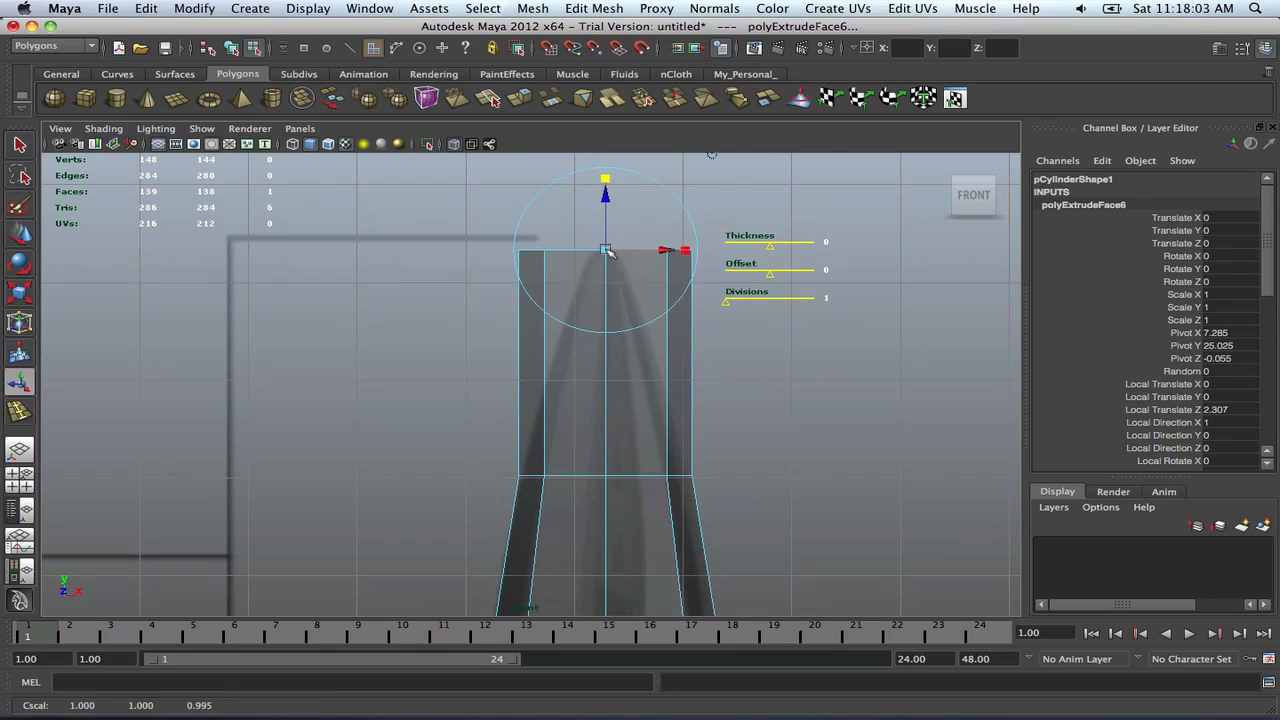
left_click_drag(607, 252, 586, 253)
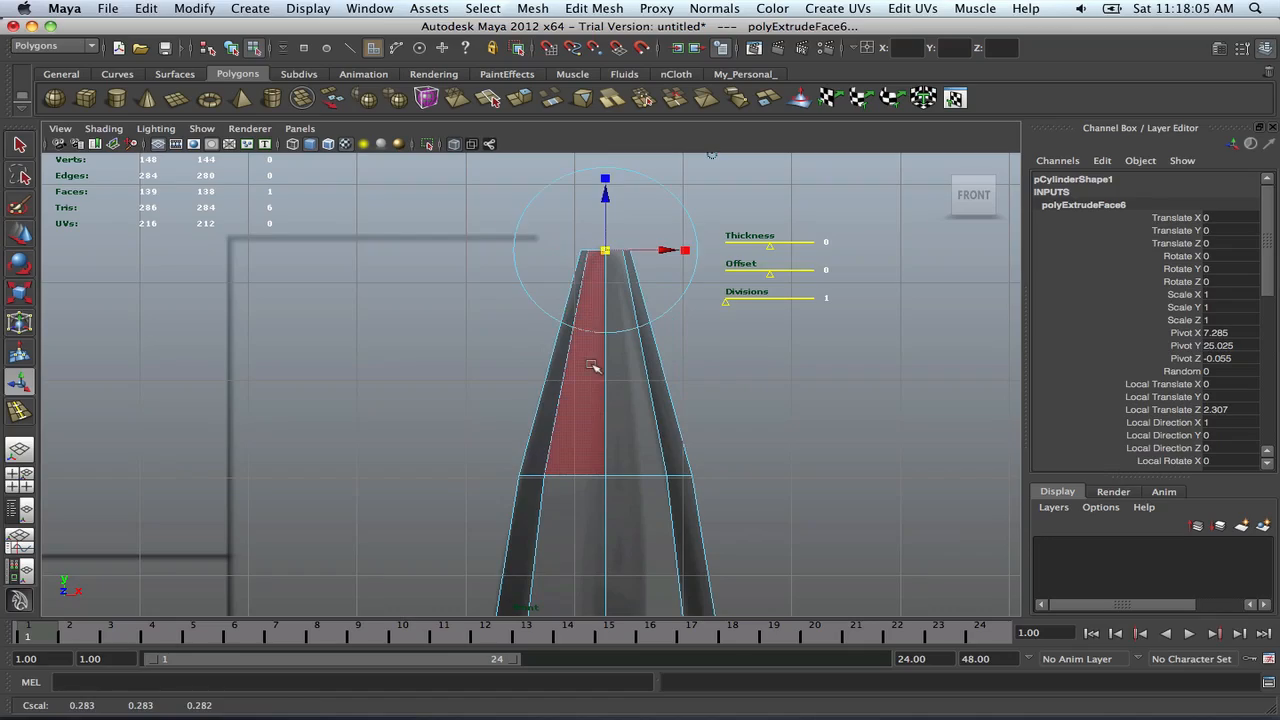
Clear the selection and examine the bullet model from tip to casing in the perspective view
key("space")
key("space")
left_click_drag(797, 286, 780, 271, "alt")
right_click_drag(780, 271, 743, 290, "alt")
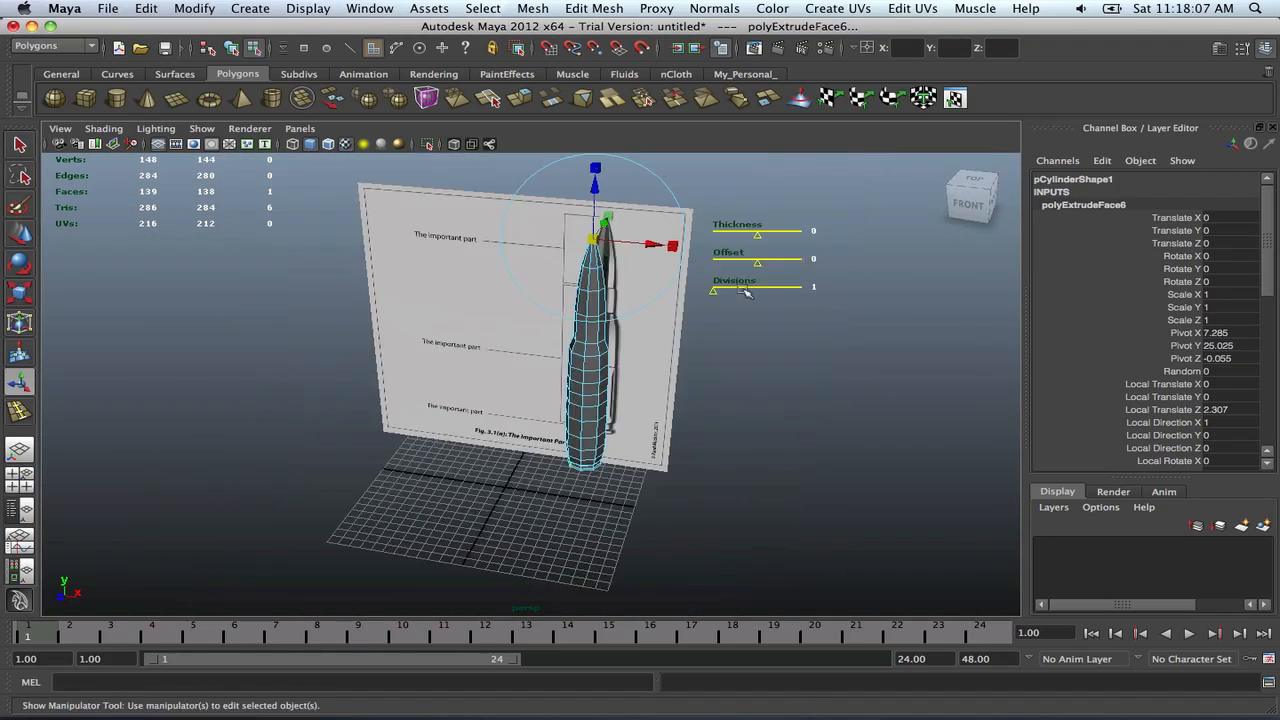
left_click_drag(745, 291, 763, 323, "alt")
left_click(763, 323)
middle_click_drag(755, 328, 740, 383, "alt")
scroll(740, 381, "up", 5)
mouse_move(741, 378)
left_mouse_down("alt")
mouse_move(789, 377)
mouse_move(723, 369)
mouse_move(737, 366)
left_mouse_up("alt")
scroll(758, 362, "up", 3)
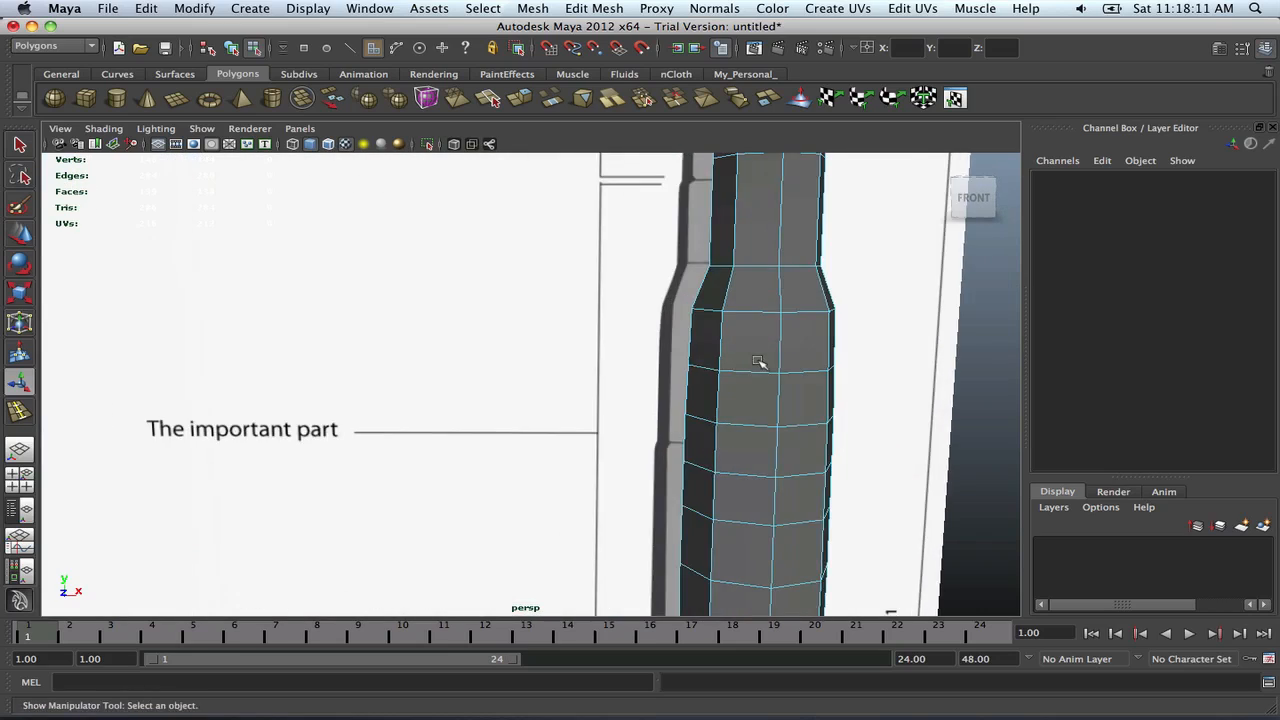
Move the ring of vertices where the neck meets the sloped shoulder up slightly to match the reference in the front view
scroll(758, 361, "up", 4)
middle_click_drag(758, 361, 606, 380, "alt")
scroll(606, 381, "down", 5)
key("space")
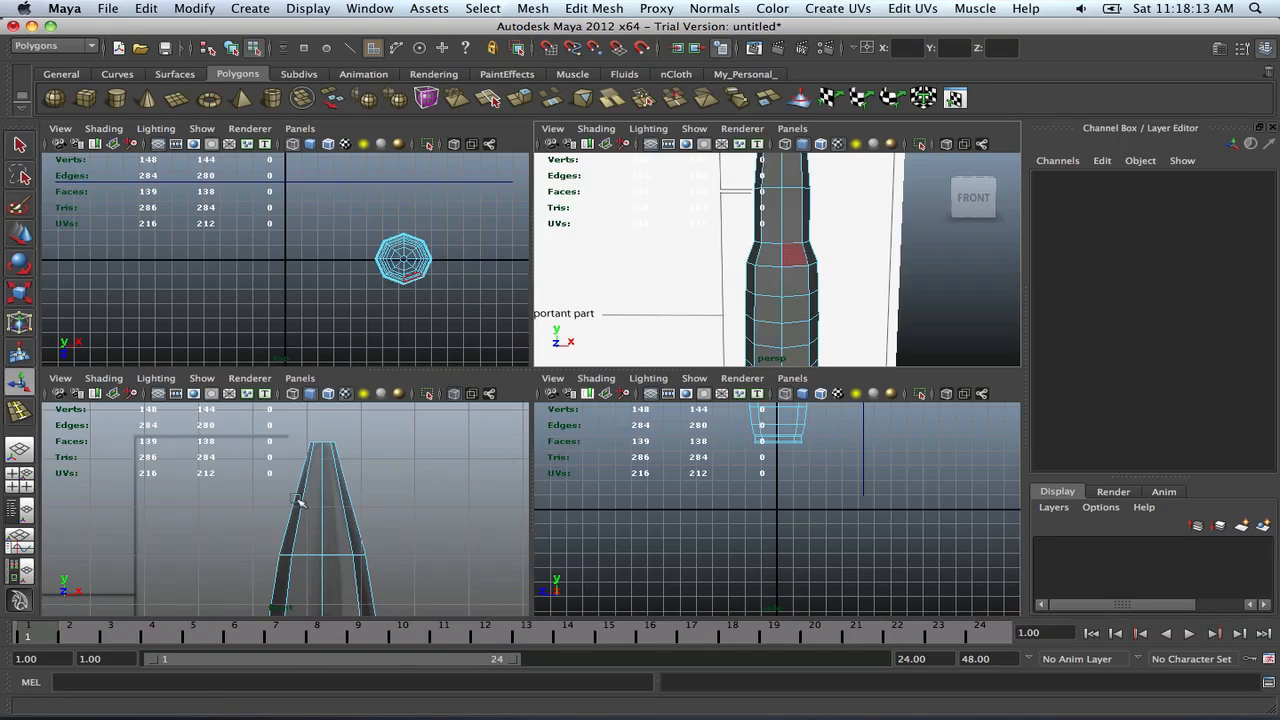
key("space")
scroll(423, 471, "down", 3)
scroll(578, 437, "up", 5)
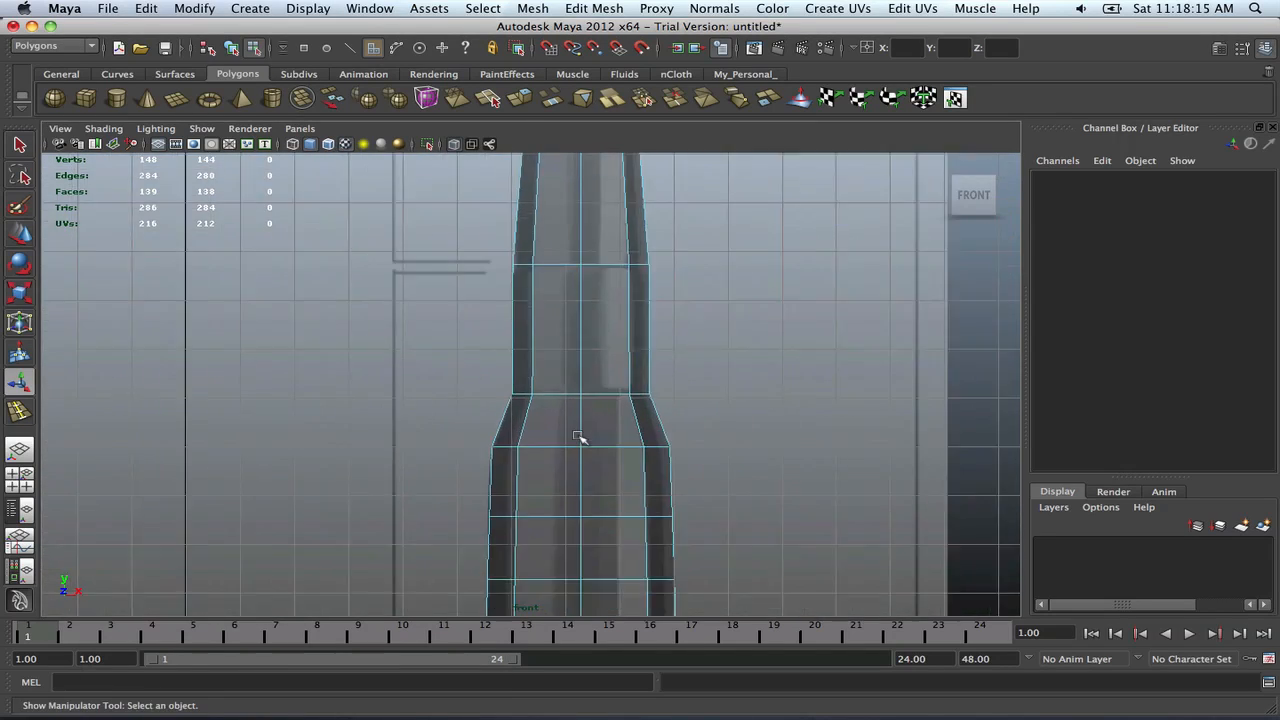
scroll(590, 427, "up", 3)
middle_click_drag(627, 406, 620, 430, "alt")
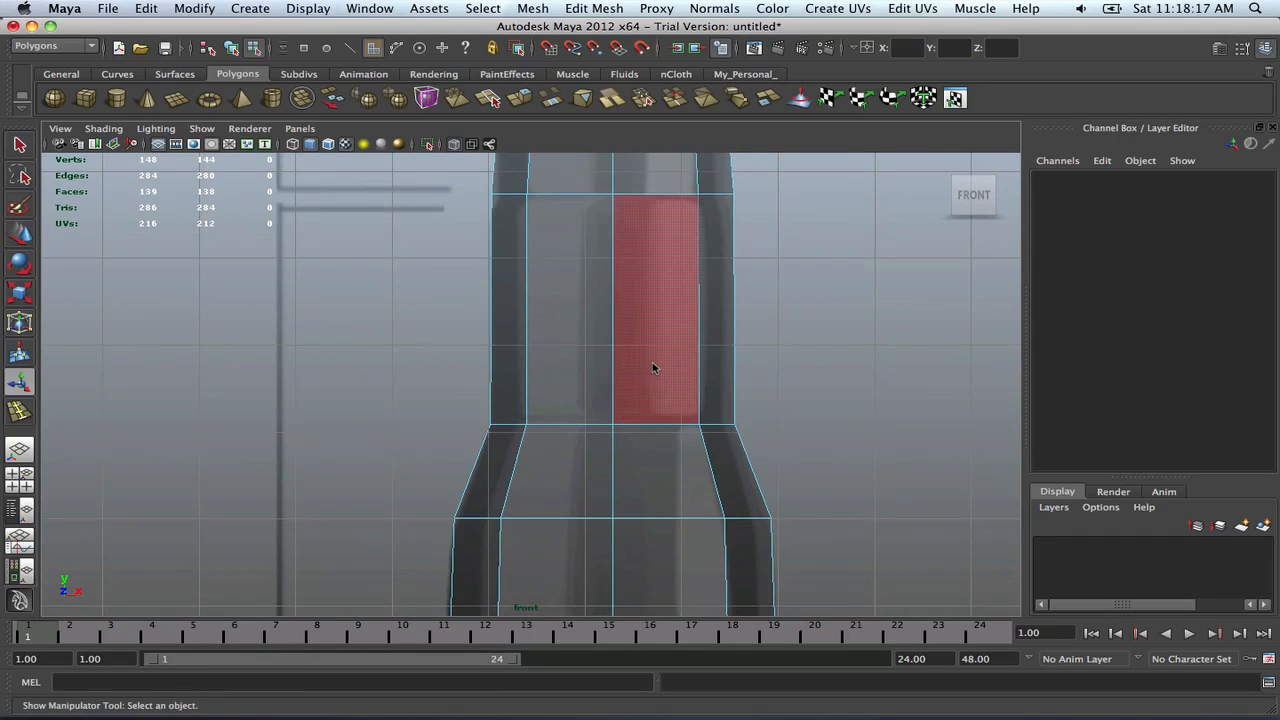
right_click_drag(652, 367, 521, 394)
left_click_drag(850, 474, 852, 474)
key("w")
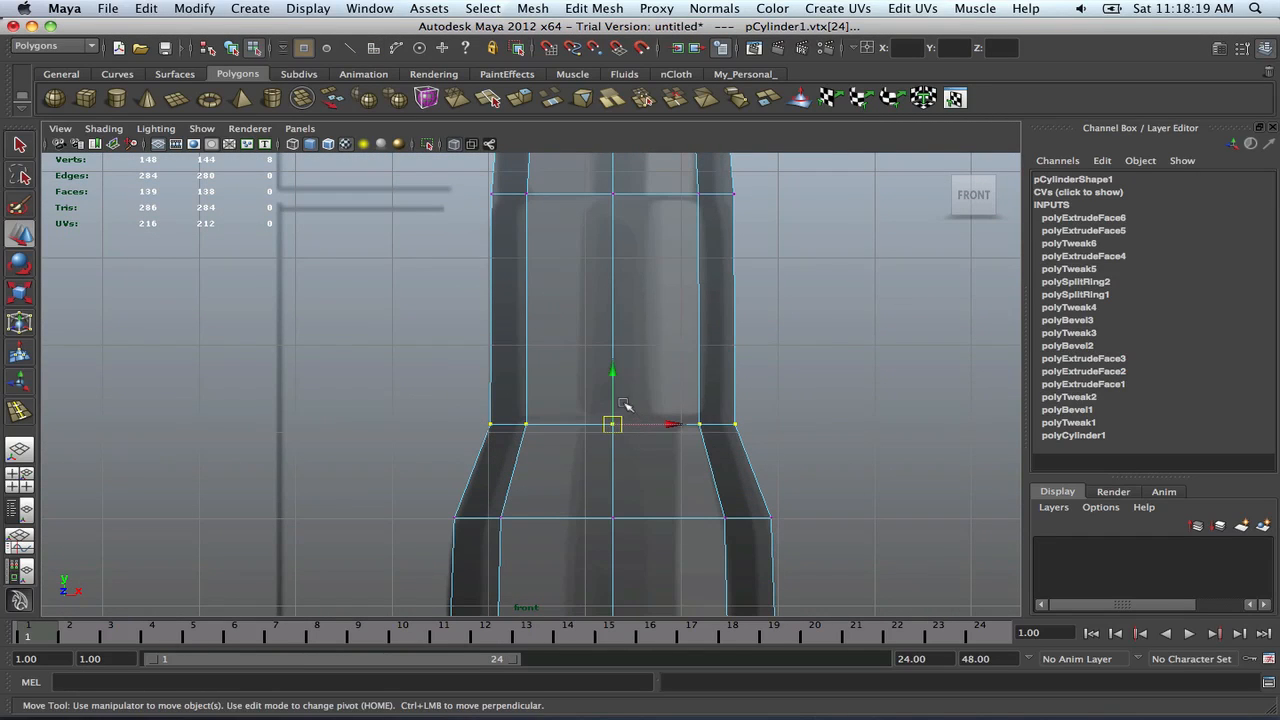
left_click_drag(616, 373, 615, 371)
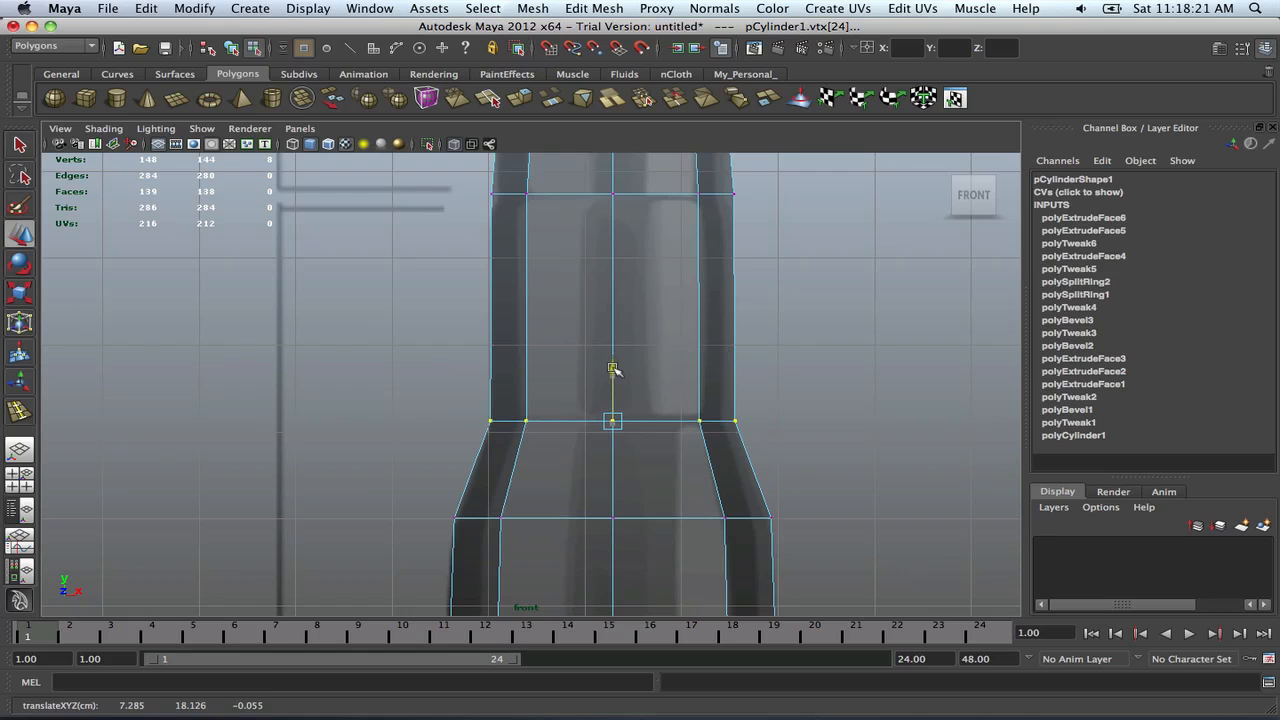
left_click(612, 370)
Bevel the edge loop where the neck meets the sloped shoulder
scroll(614, 375, "down", 6)
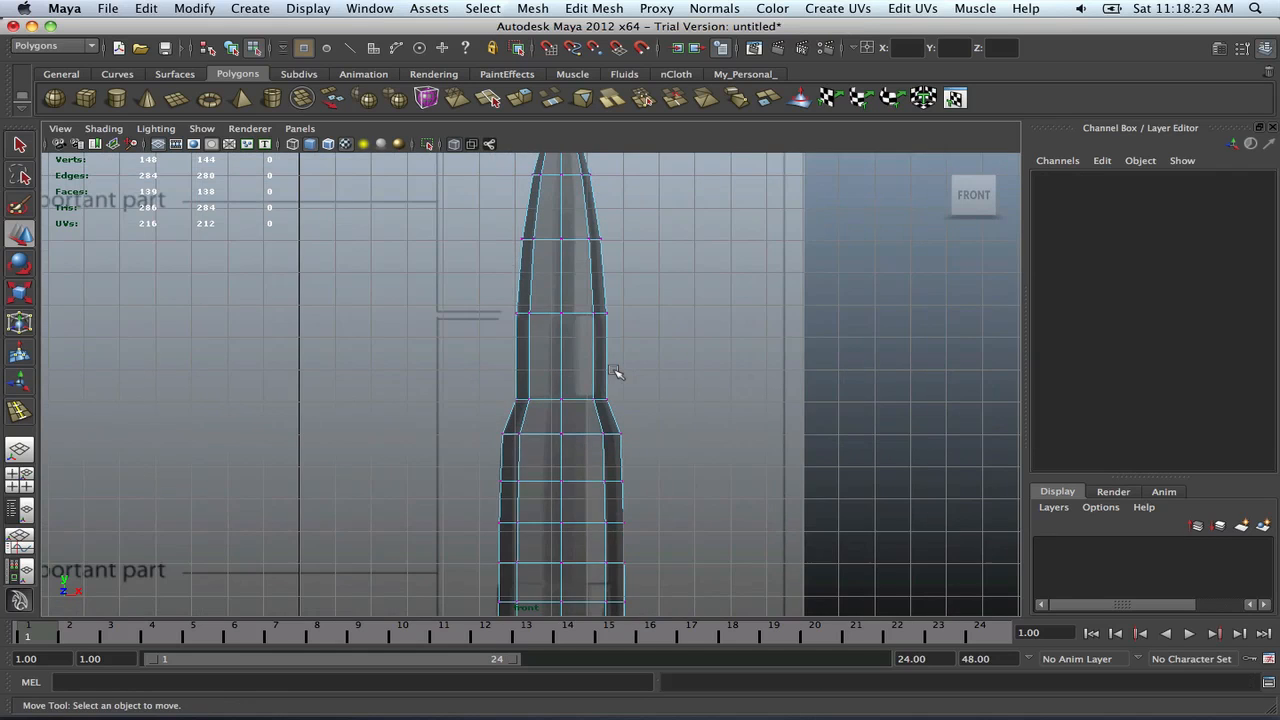
key("space")
key("space")
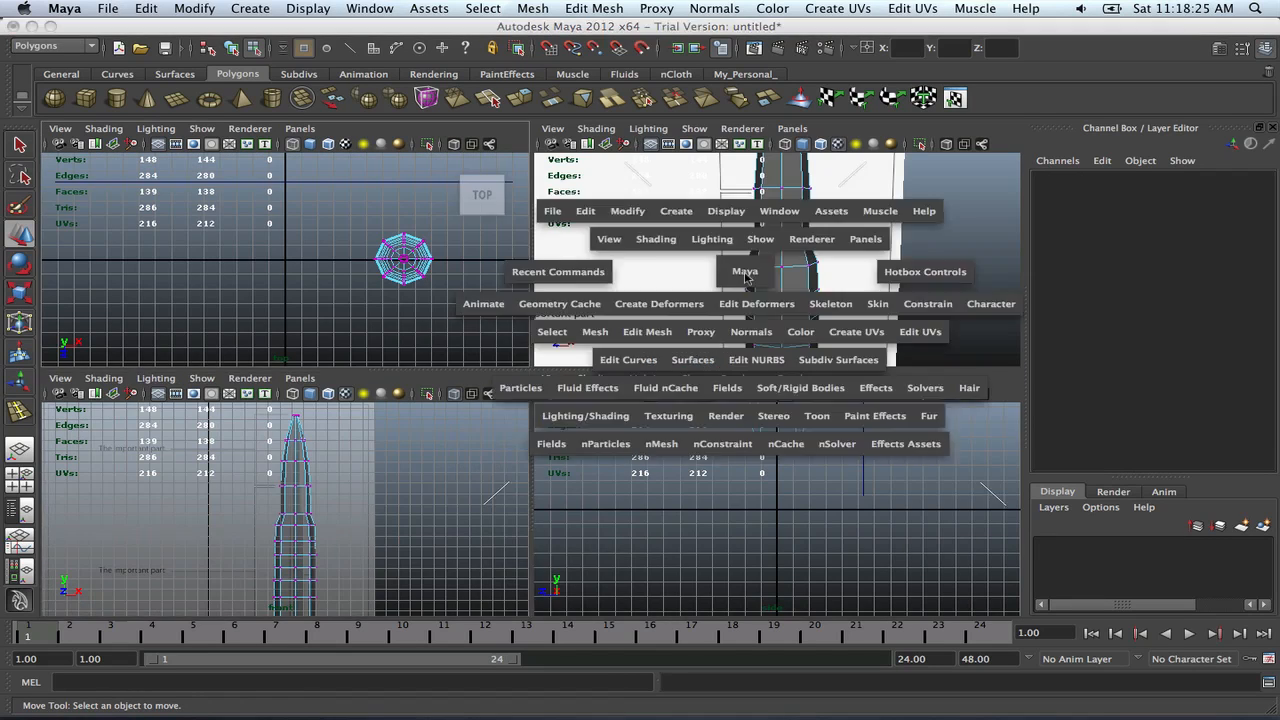
mouse_move(746, 279)
left_mouse_down("alt")
mouse_move(657, 295)
mouse_move(757, 294)
left_mouse_up("alt")
right_click_drag(757, 294, 638, 347, "alt")
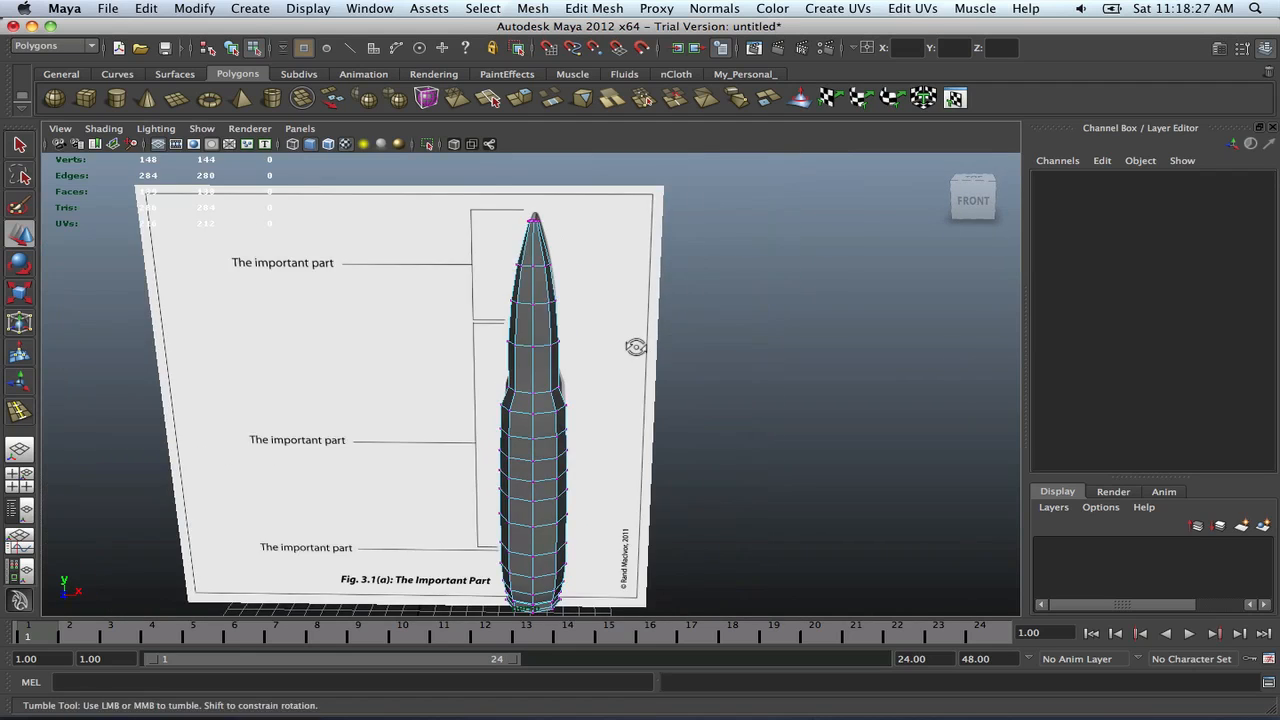
mouse_move(641, 348)
left_mouse_down("alt")
mouse_move(654, 320)
mouse_move(750, 338)
mouse_move(646, 335)
left_mouse_up("alt")
scroll(646, 336, "up", 8)
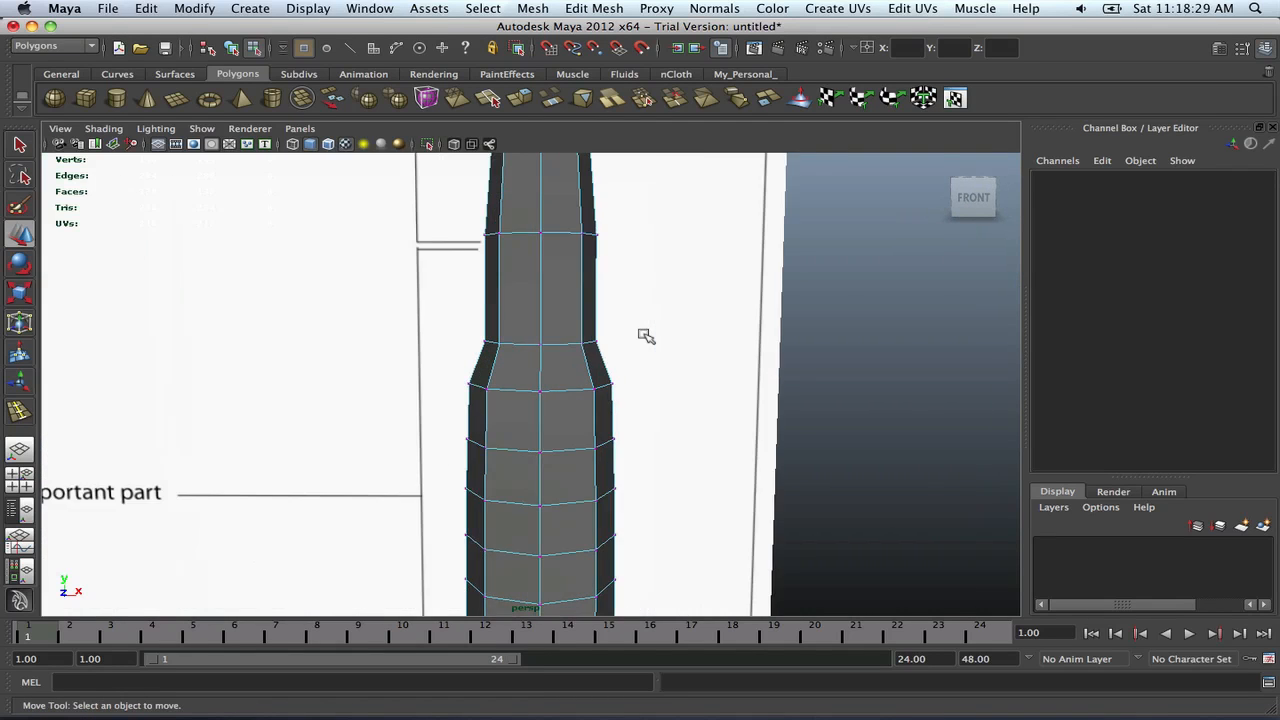
mouse_move(577, 344)
right_mouse_down()
mouse_move(589, 299)
mouse_move(600, 323)
mouse_move(654, 310)
mouse_move(543, 298)
mouse_move(603, 330)
mouse_move(657, 328)
mouse_move(615, 323)
mouse_move(577, 351)
mouse_move(555, 338)
mouse_move(557, 358)
right_mouse_up()
left_click(593, 305)
scroll(570, 345, "up", 5)
Select the beveled ring of faces at the neck's base and try scaling it inward, first as an extrusion and directly after undoing that
left_click(565, 339)
double_click(523, 334, "shift")
left_click(649, 328)
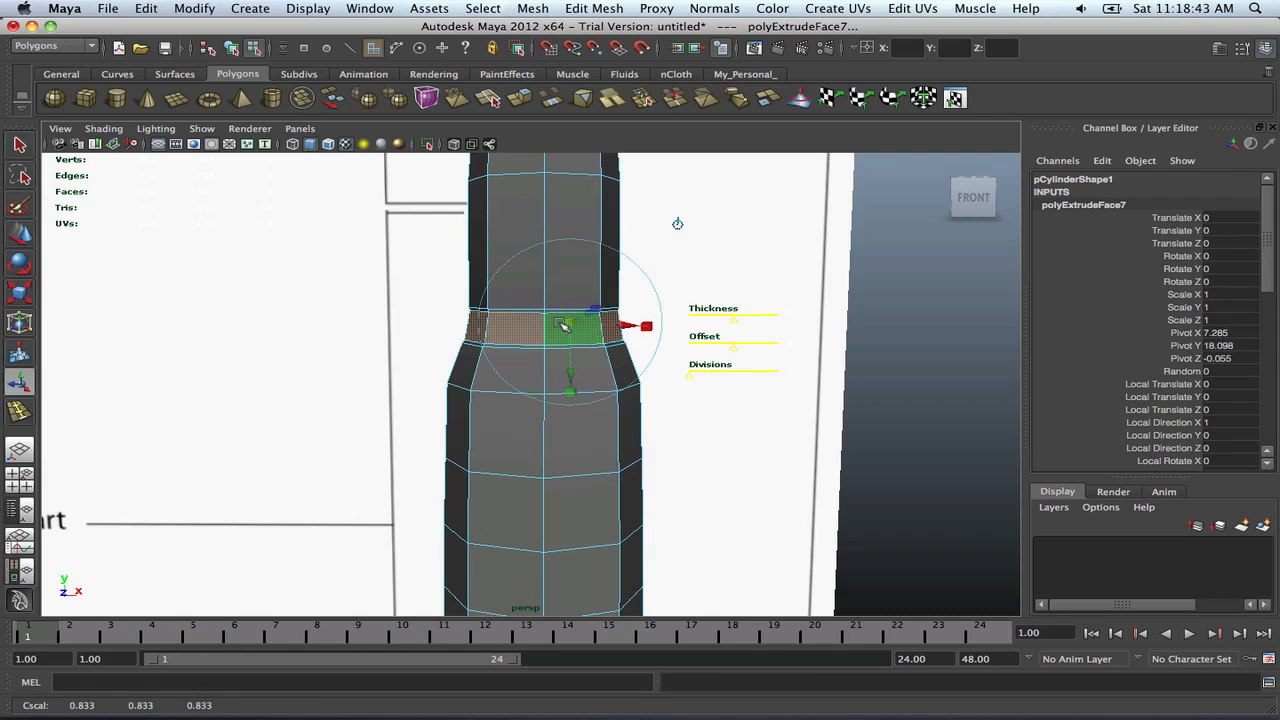
key("ctrl+z")
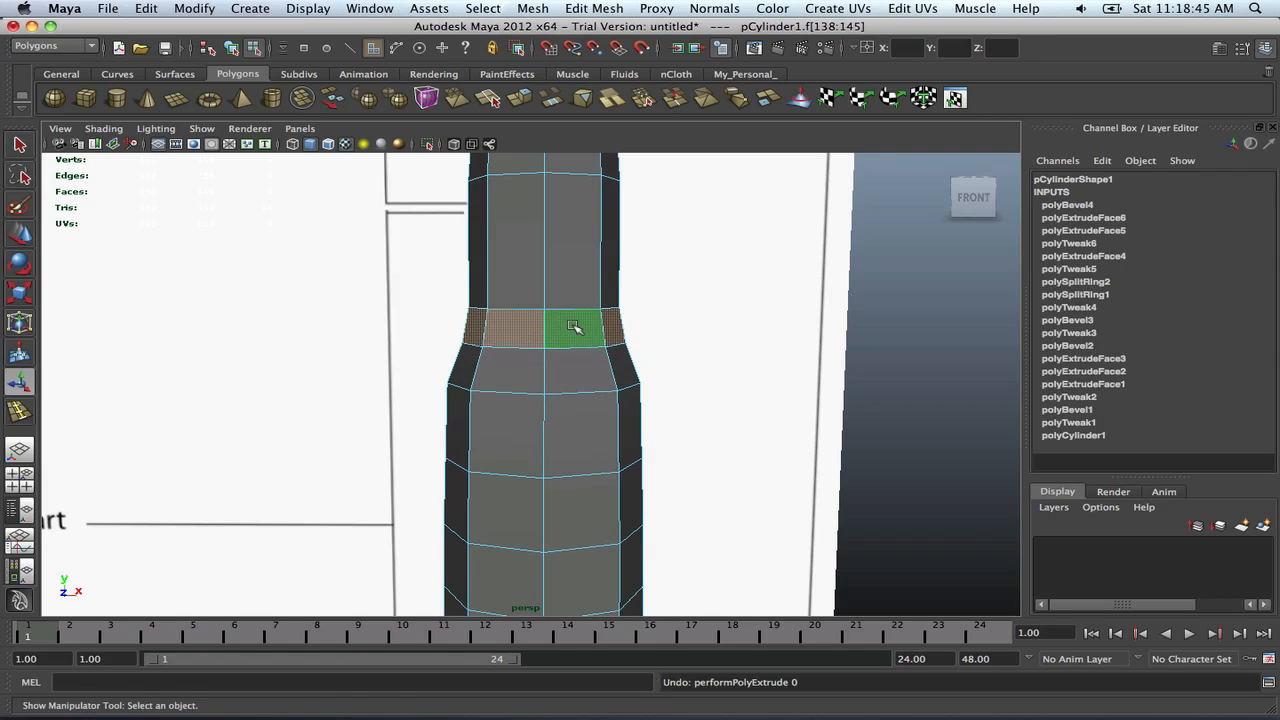
key("r")
left_click_drag(553, 326, 545, 327)
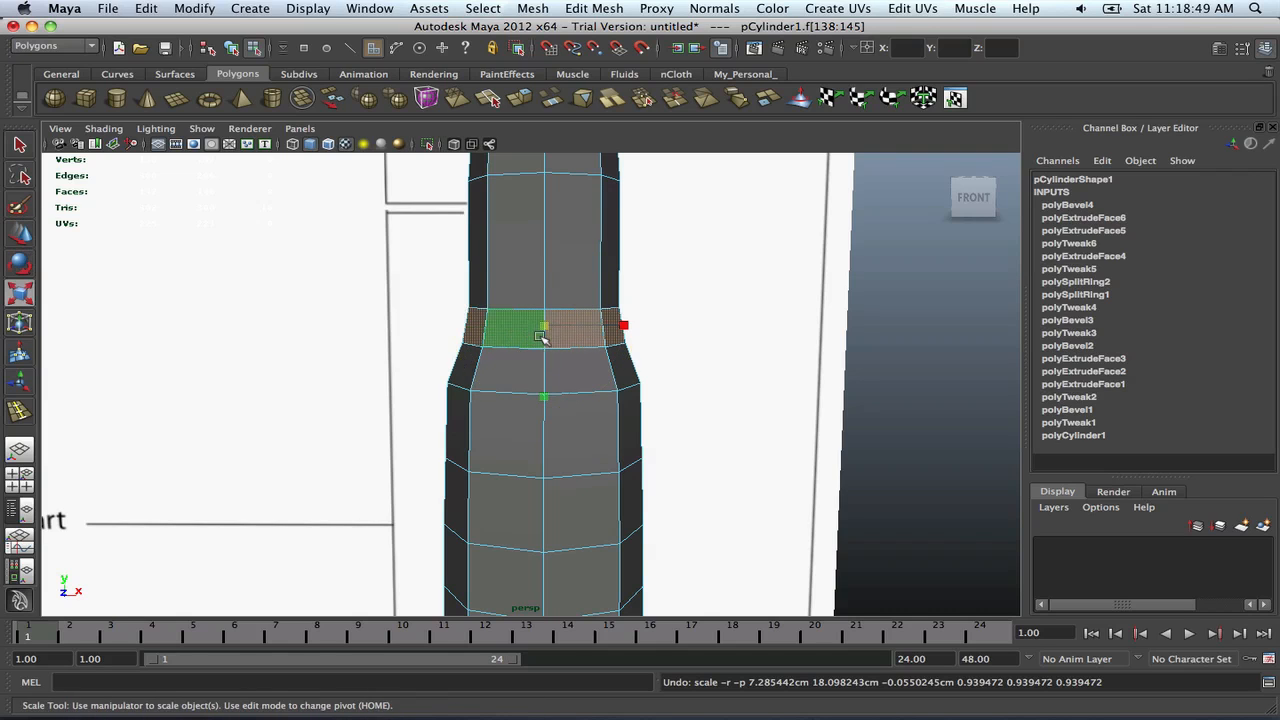
Extrude the ring of faces at the neck's base, scale it to about 0.82, and clear the selection
right_click_drag(575, 320, 586, 294, "shift")
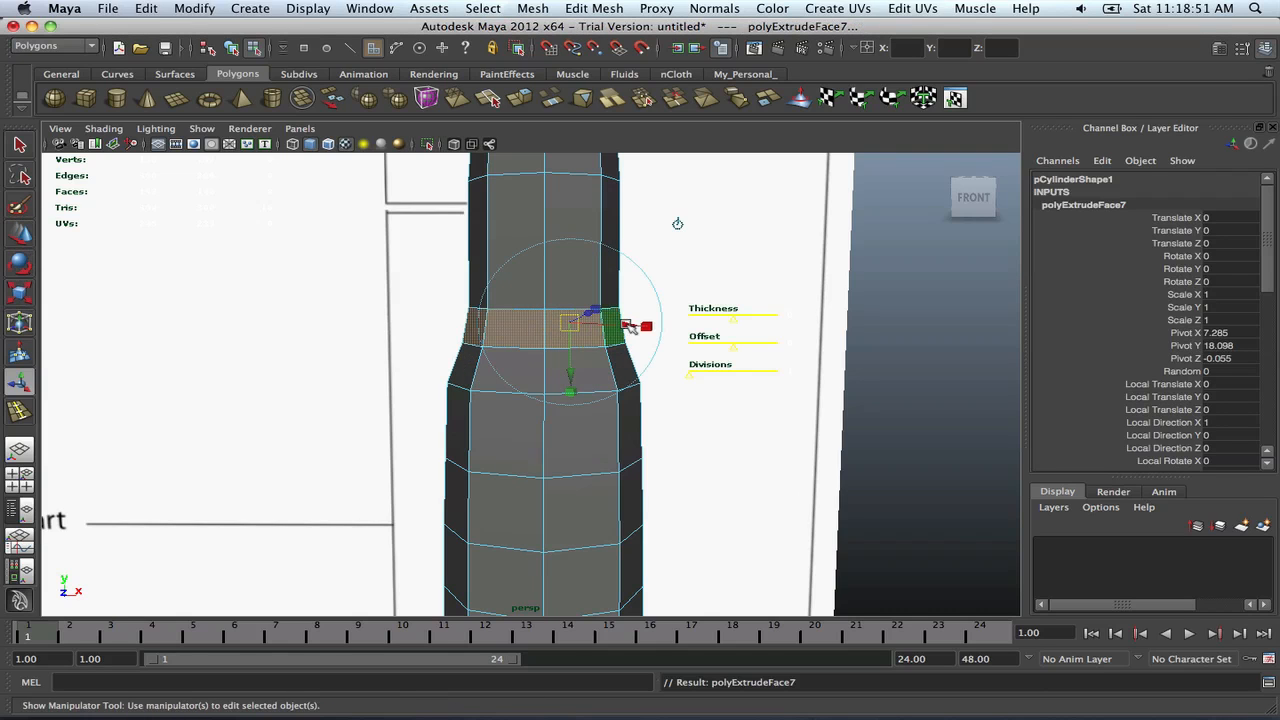
left_click_drag(648, 328, 656, 330)
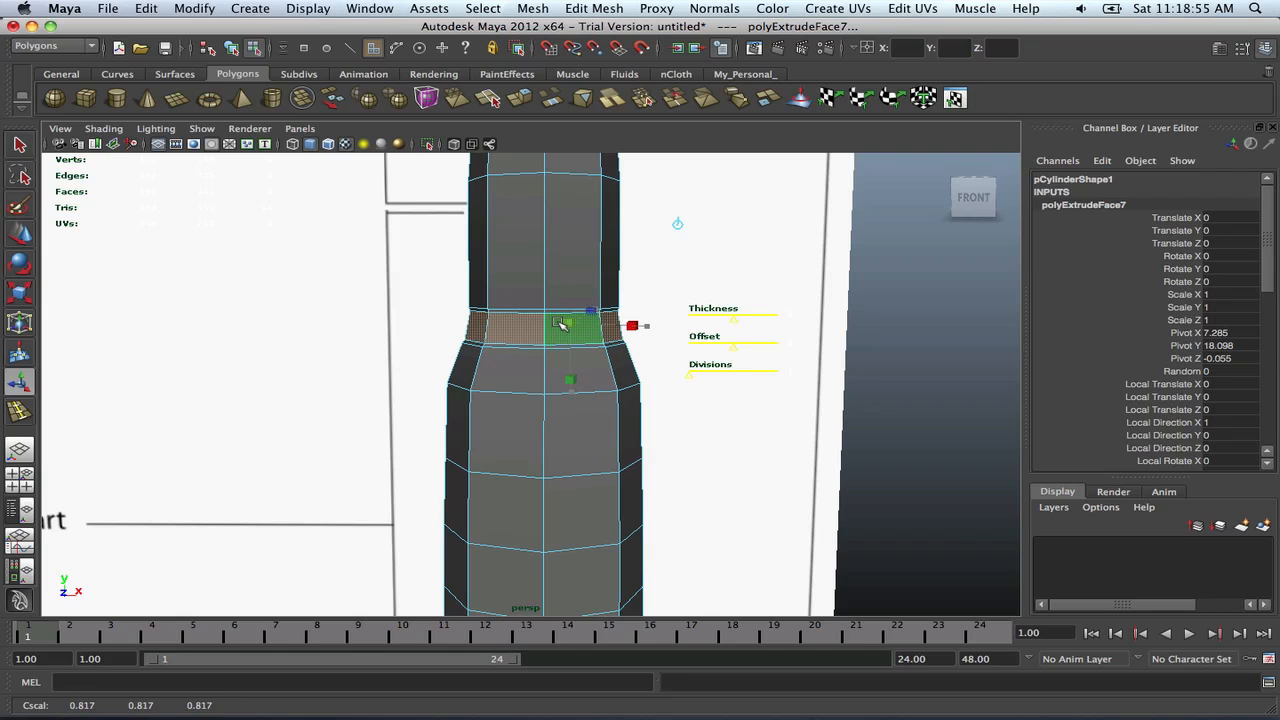
scroll(824, 357, "down", 5)
left_click(823, 357)
scroll(815, 360, "up", 5)
mouse_move(706, 373)
left_mouse_down("alt")
mouse_move(829, 366)
mouse_move(716, 369)
left_mouse_up("alt")
Compare the extruded ring with the reference in the front view and undo its extrusion
key("space")
key("space")
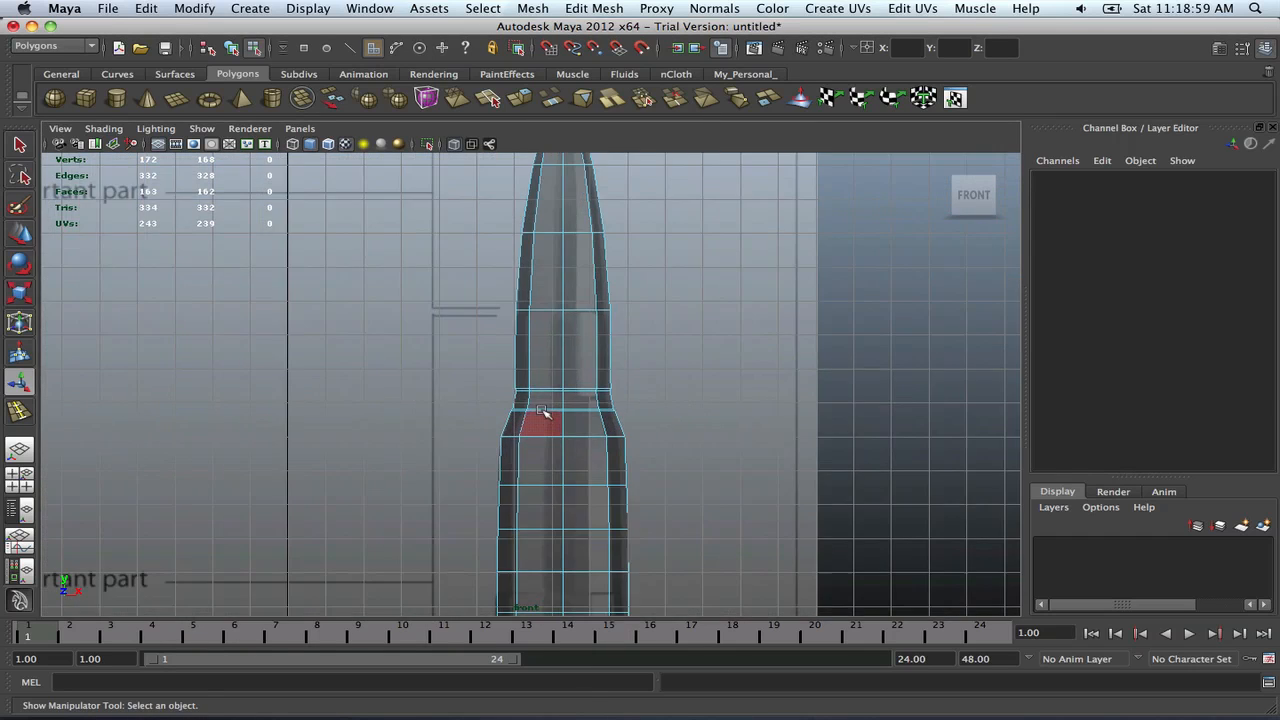
scroll(550, 416, "up", 3)
right_click_drag(550, 416, 626, 409, "alt")
middle_click_drag(626, 409, 611, 348, "alt")
key("z")
key("z")
key("z")
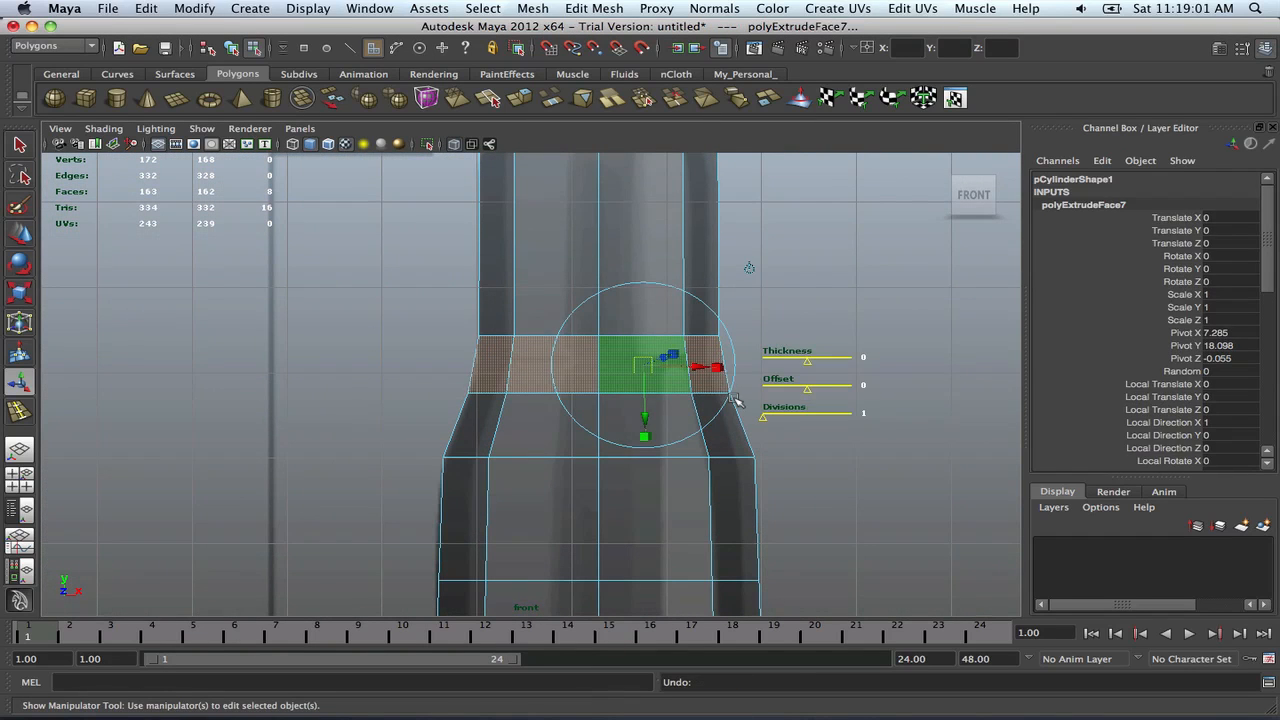
key("z")
key("z")
key("z")
key("z")
scroll(720, 397, "down", 5)
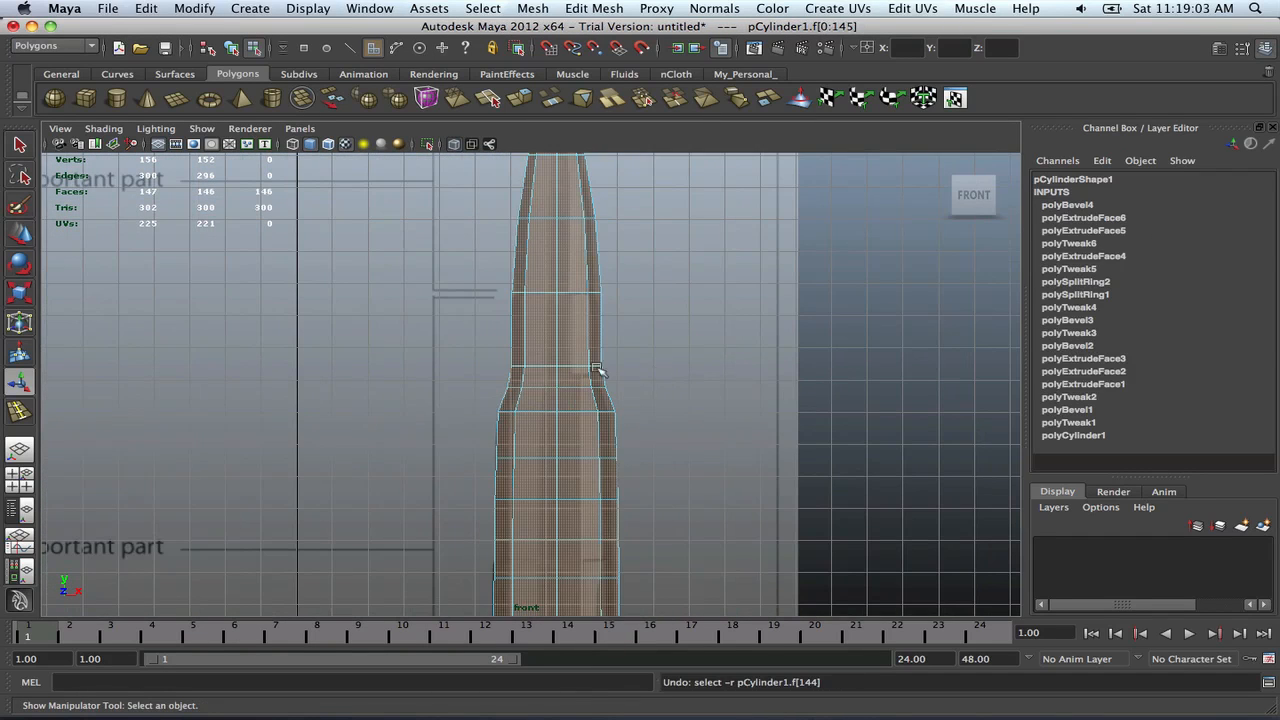
Return to object mode and preview the bullet smoothed against the reference in the perspective view
right_click_drag(567, 365, 645, 334)
right_click_drag(645, 336, 600, 354, "alt")
key("space")
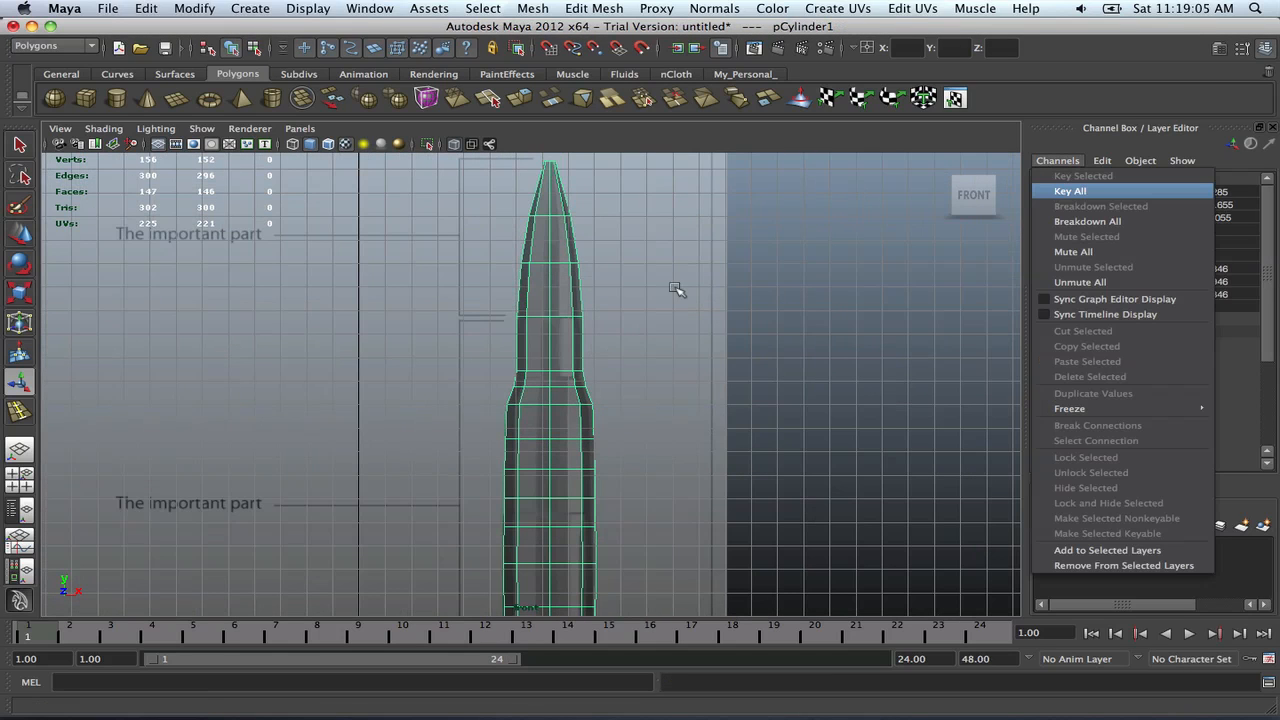
key("space")
key("space")
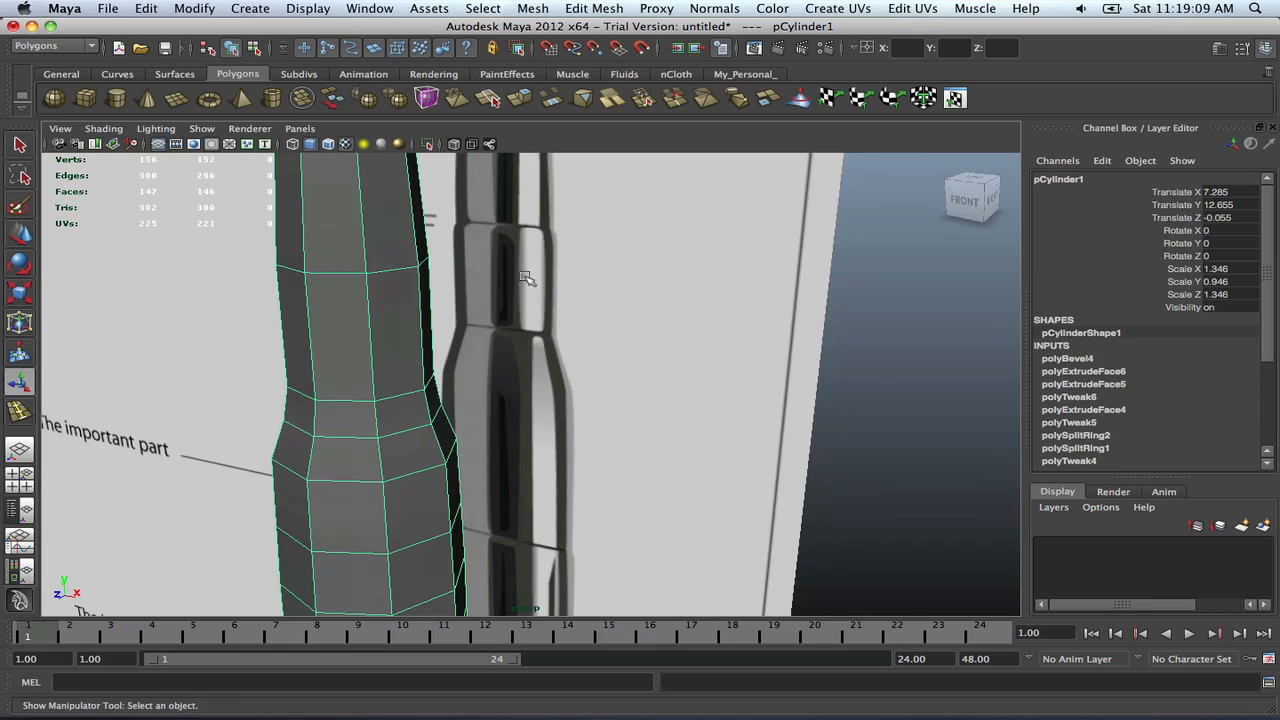
left_click_drag(546, 302, 593, 292, "alt")
scroll(512, 299, "down", 10)
scroll(580, 320, "down", 3)
key("3")
scroll(660, 377, "up", 6)
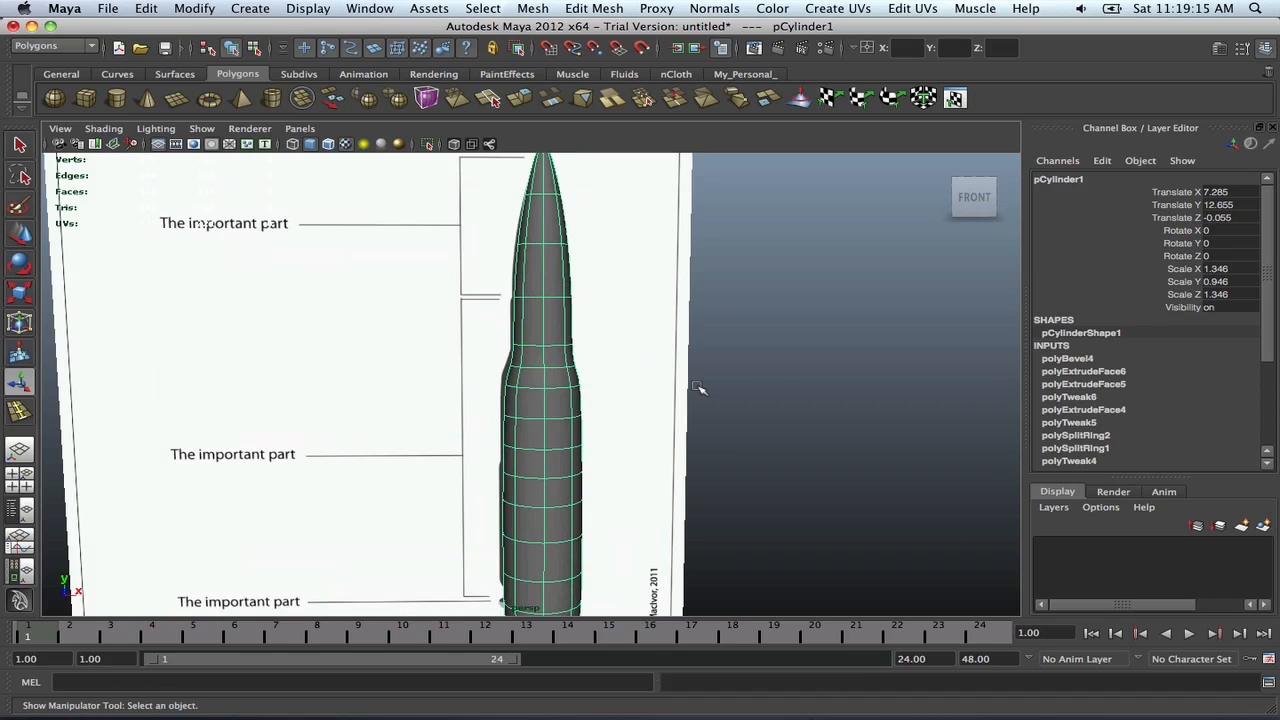
left_click(740, 381)
left_click_drag(643, 389, 643, 361, "alt")
left_click(557, 366)
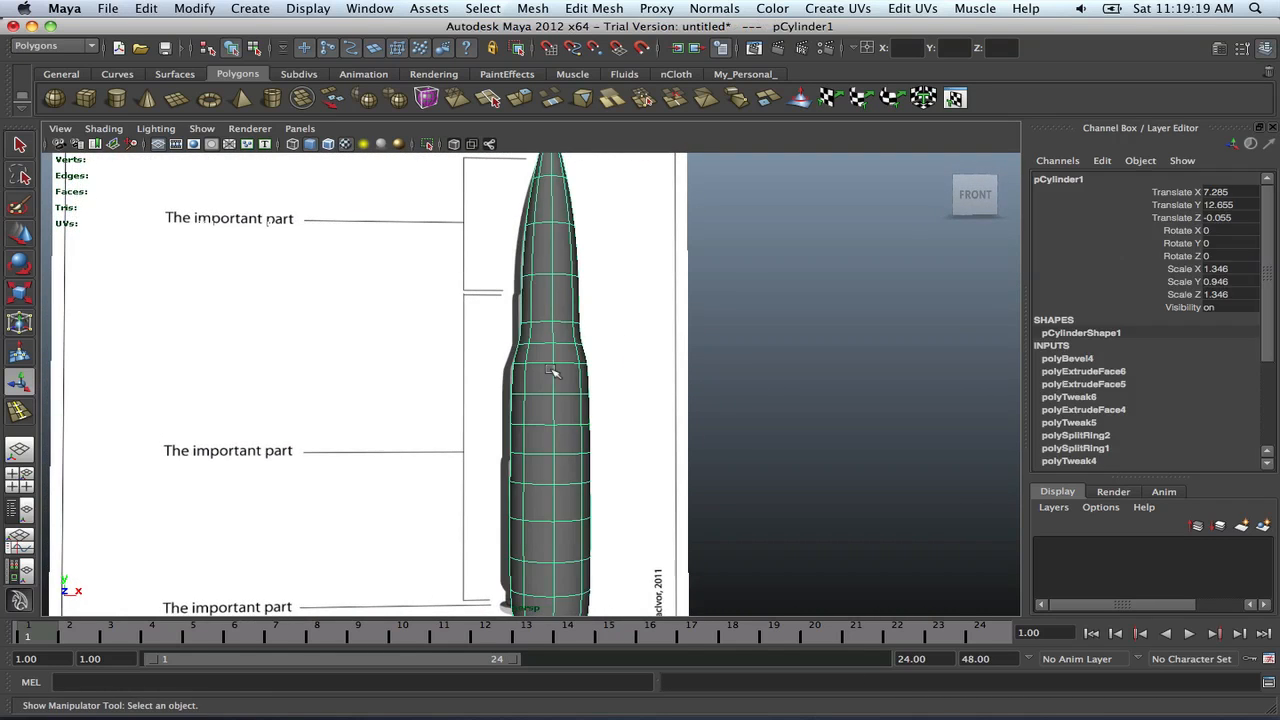
Turn off the smooth preview and undo the edits back to before the bullet tip was extruded from the casing neck
key("1")
left_click_drag(543, 357, 506, 347, "alt")
key("super+z")
key("super+z")
key("super+z")
key("super+z")
key("super+z")
key("super+z")
key("super+z")
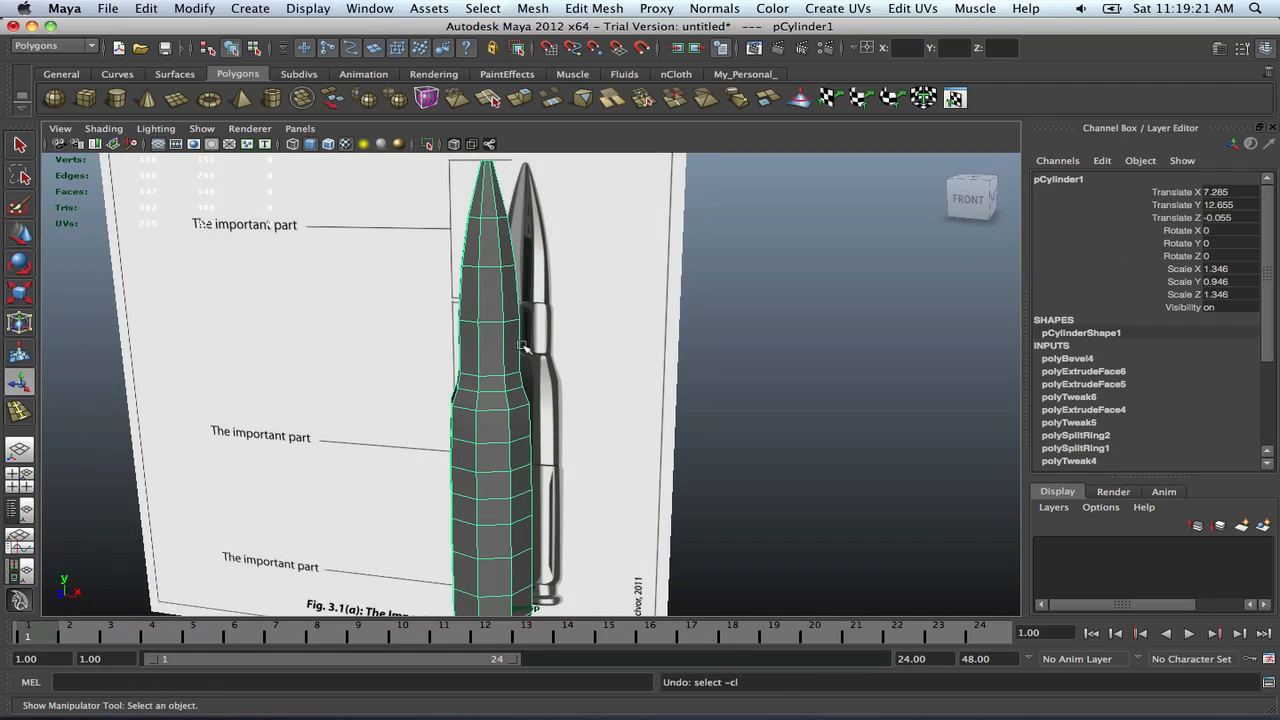
key("super+z")
key("super+z")
key("super+z")
key("super+z")
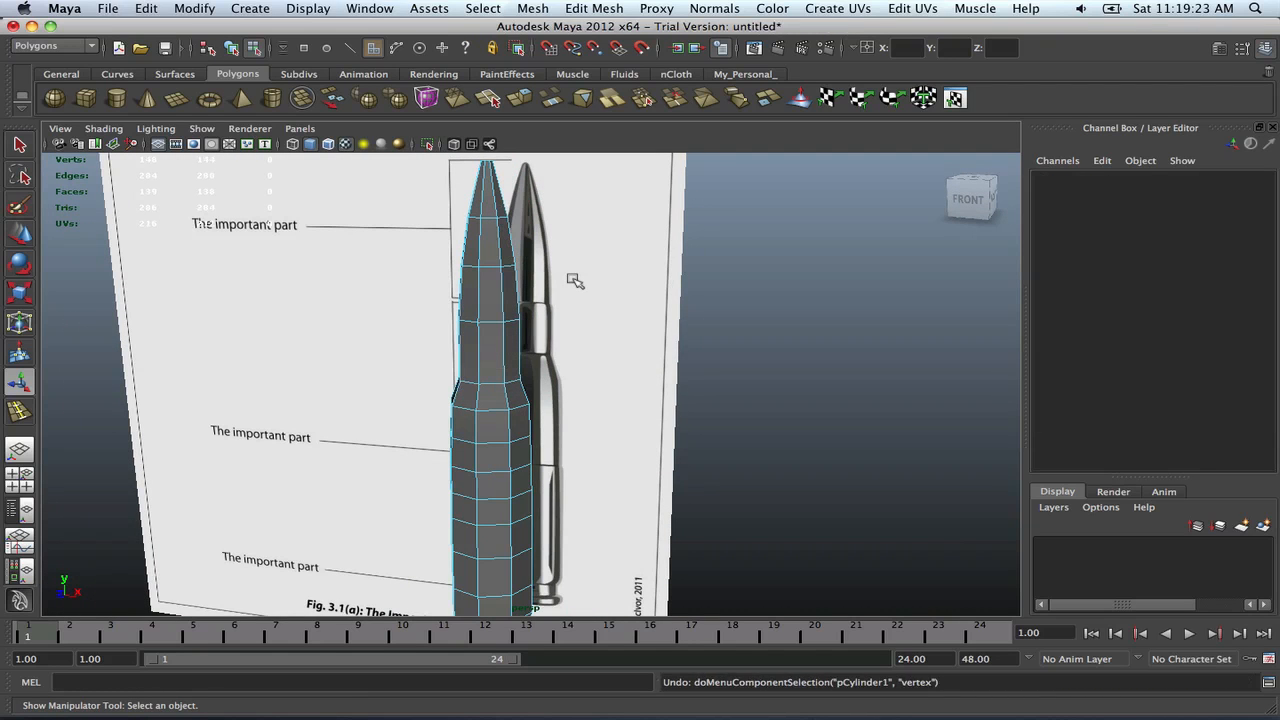
key("super+z")
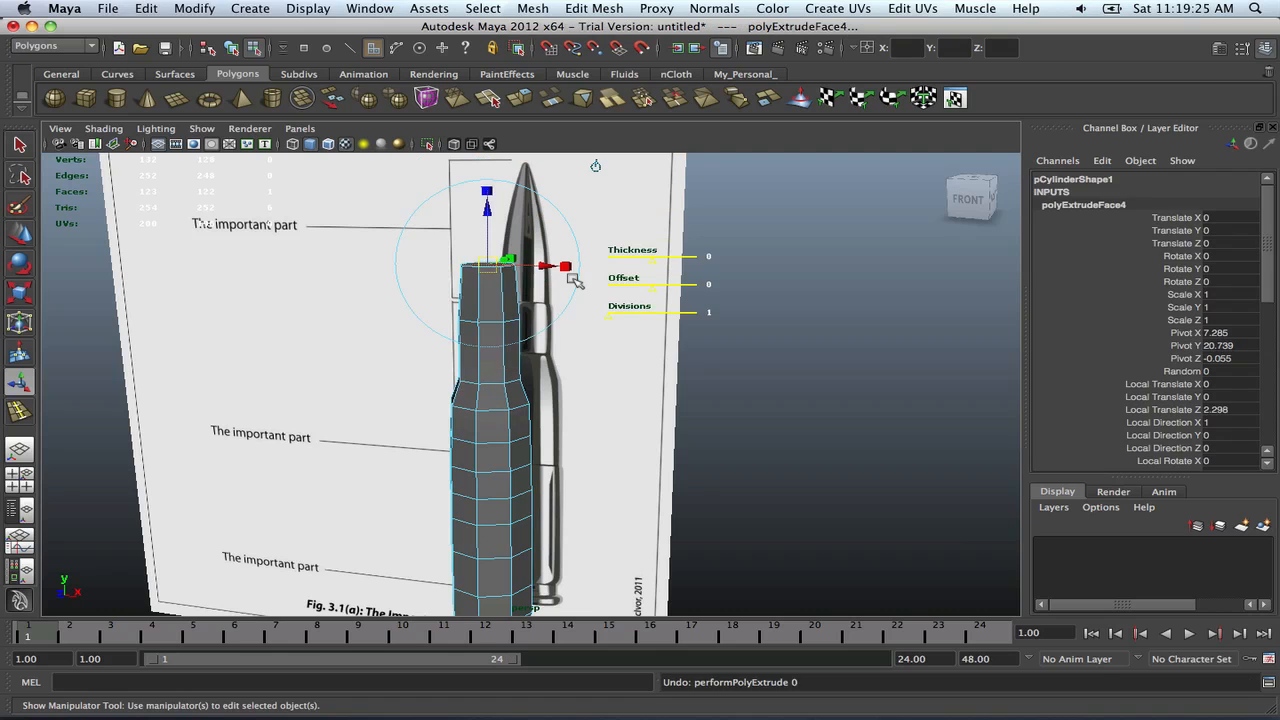
key("super+z")
key("super+z")
key("super+z")
key("super+z")
left_click_drag(574, 277, 533, 347, "alt")
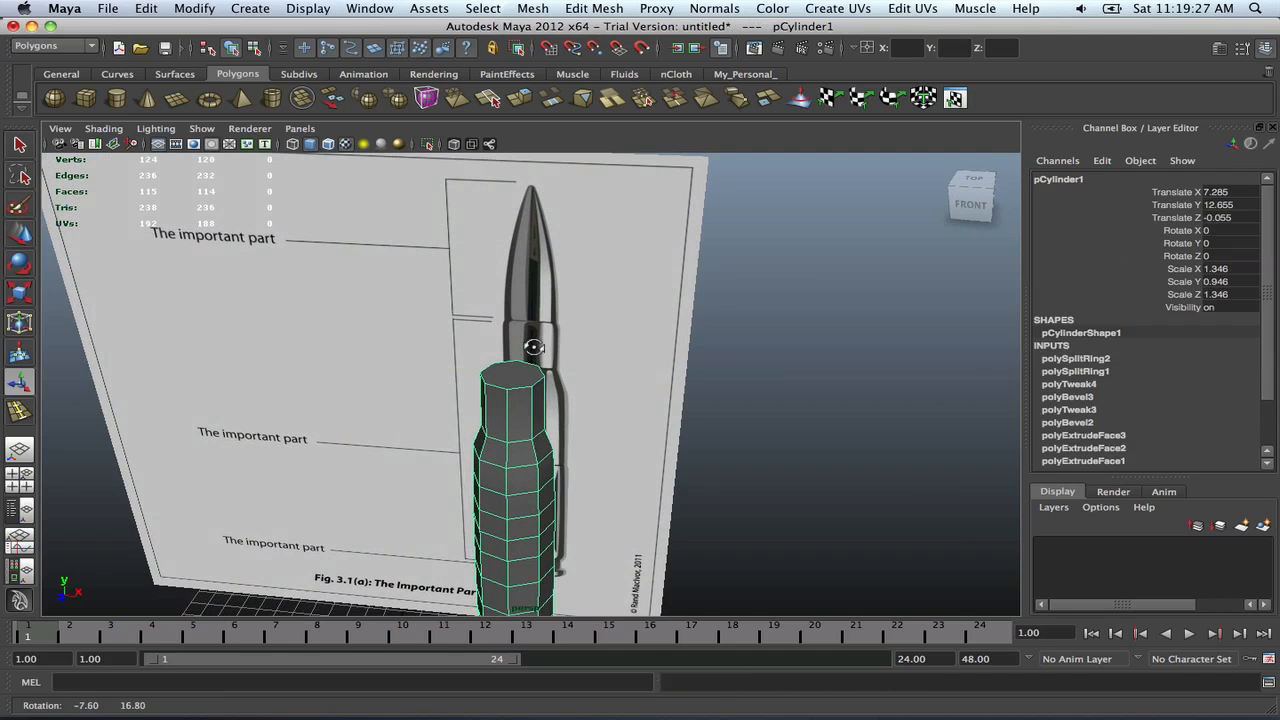
Extrude the top face of the casing neck and scale it inward slightly to leave a thin rim
right_click_drag(516, 397, 520, 434)
left_click(522, 377)
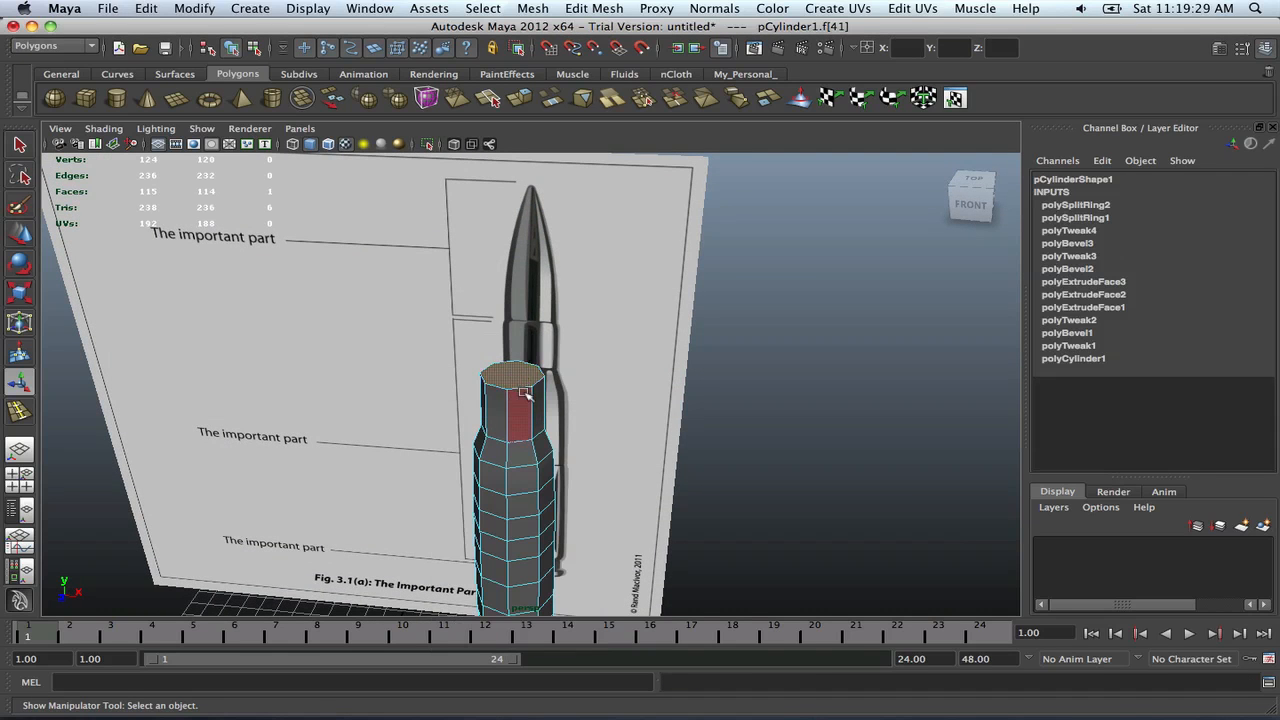
mouse_move(522, 393)
left_mouse_down("alt")
mouse_move(566, 369)
mouse_move(520, 394)
left_mouse_up("alt")
right_click_drag(515, 376, 517, 400, "shift")
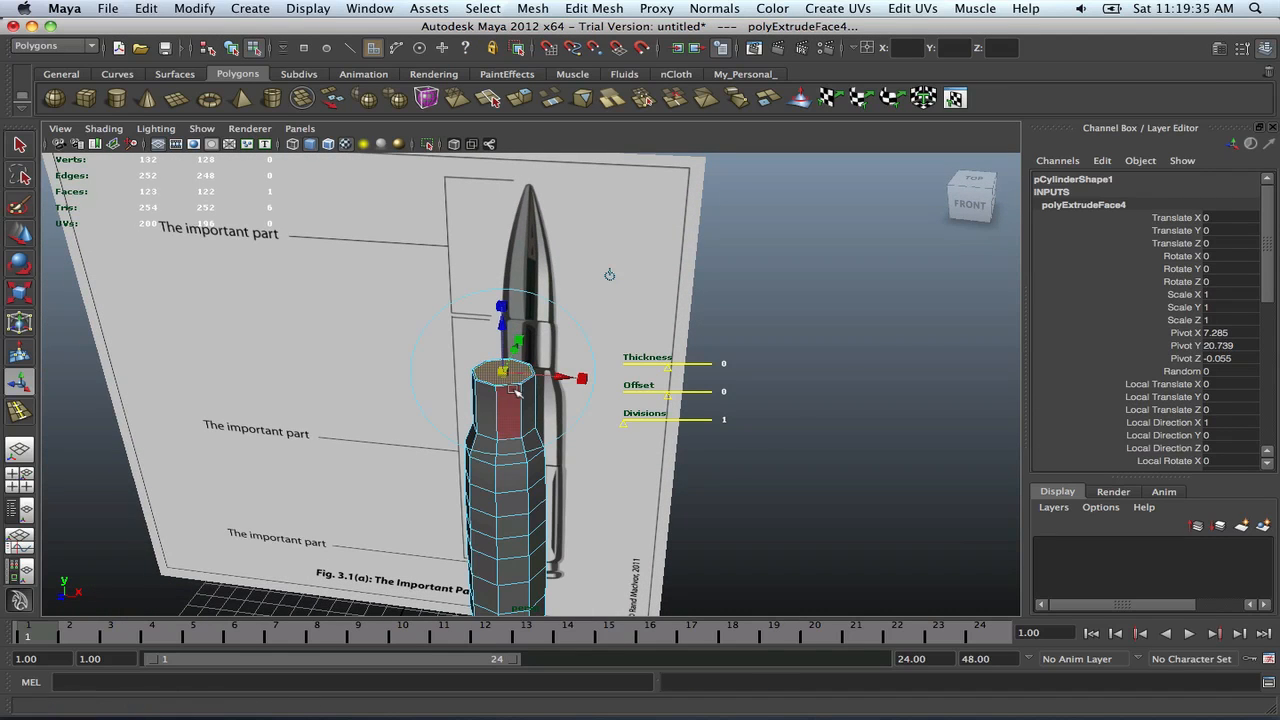
left_click_drag(515, 391, 527, 381, "alt")
scroll(527, 381, "up", 5)
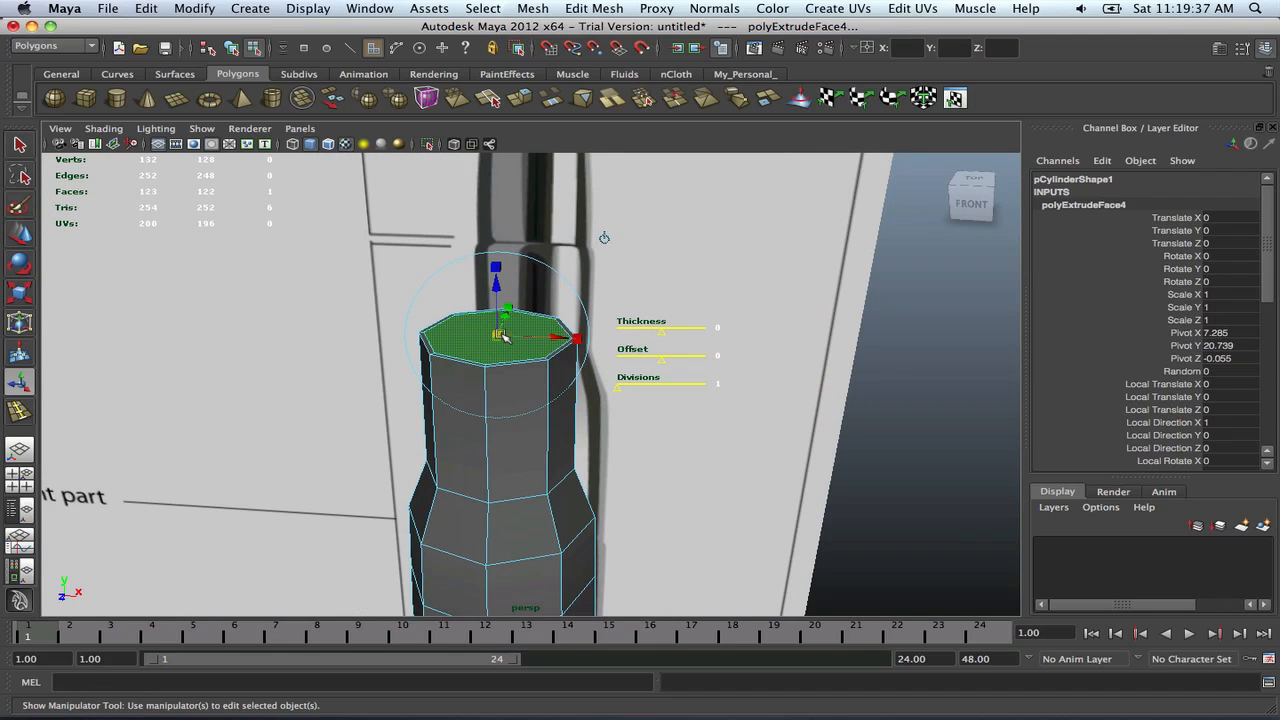
Extrude the inset top face again and raise it about 2.29 units along the reference bullet in the front view
right_click_drag(502, 338, 484, 344, "shift")
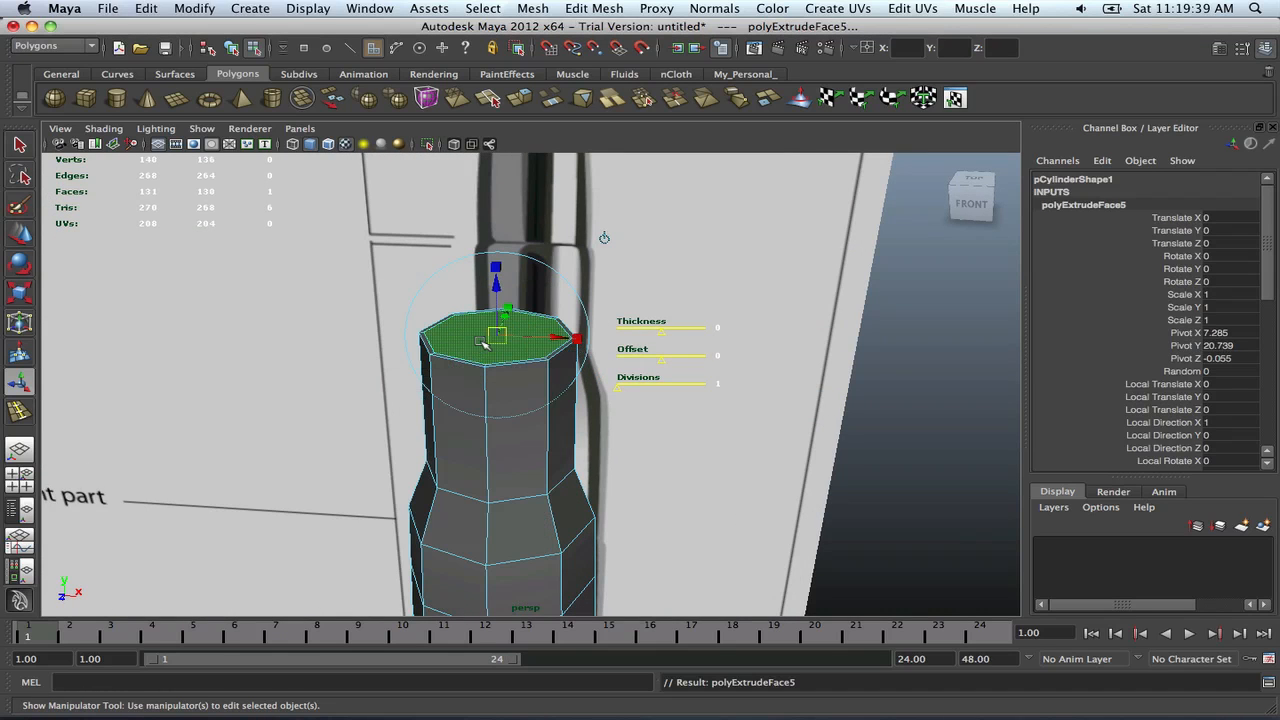
key("space")
key("space")
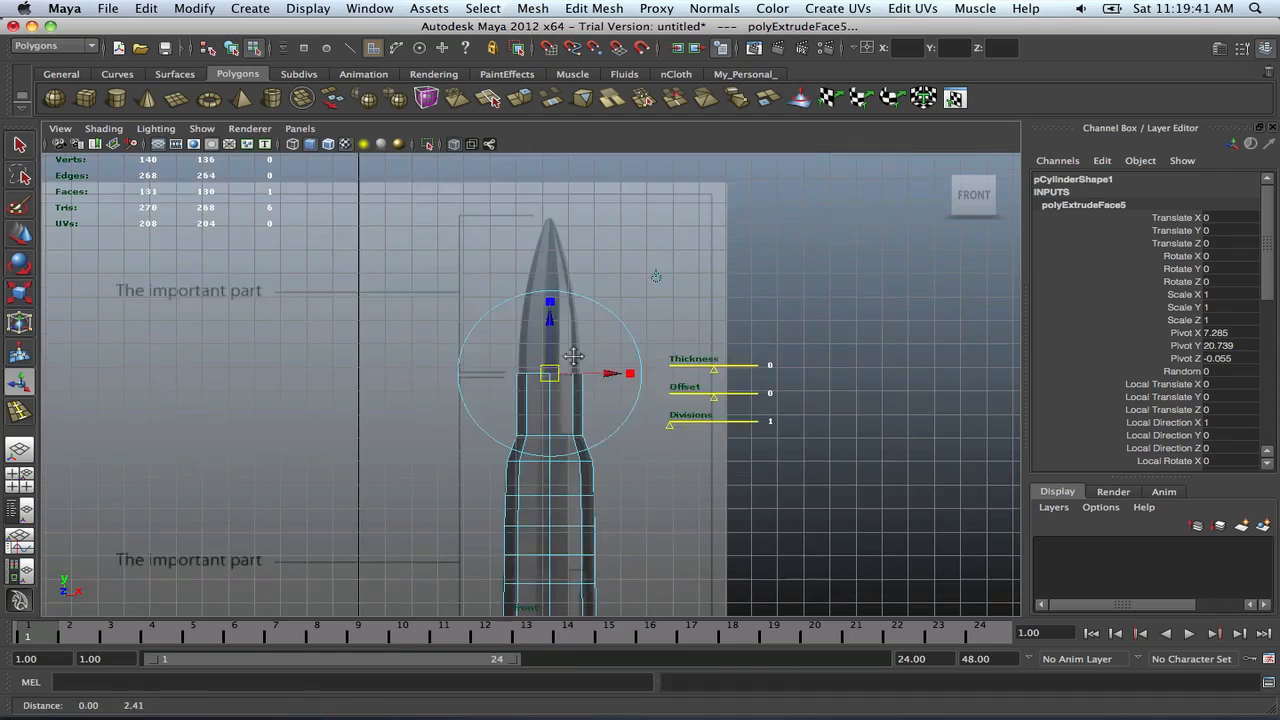
scroll(573, 356, "up", 2)
left_click_drag(560, 325, 557, 291)
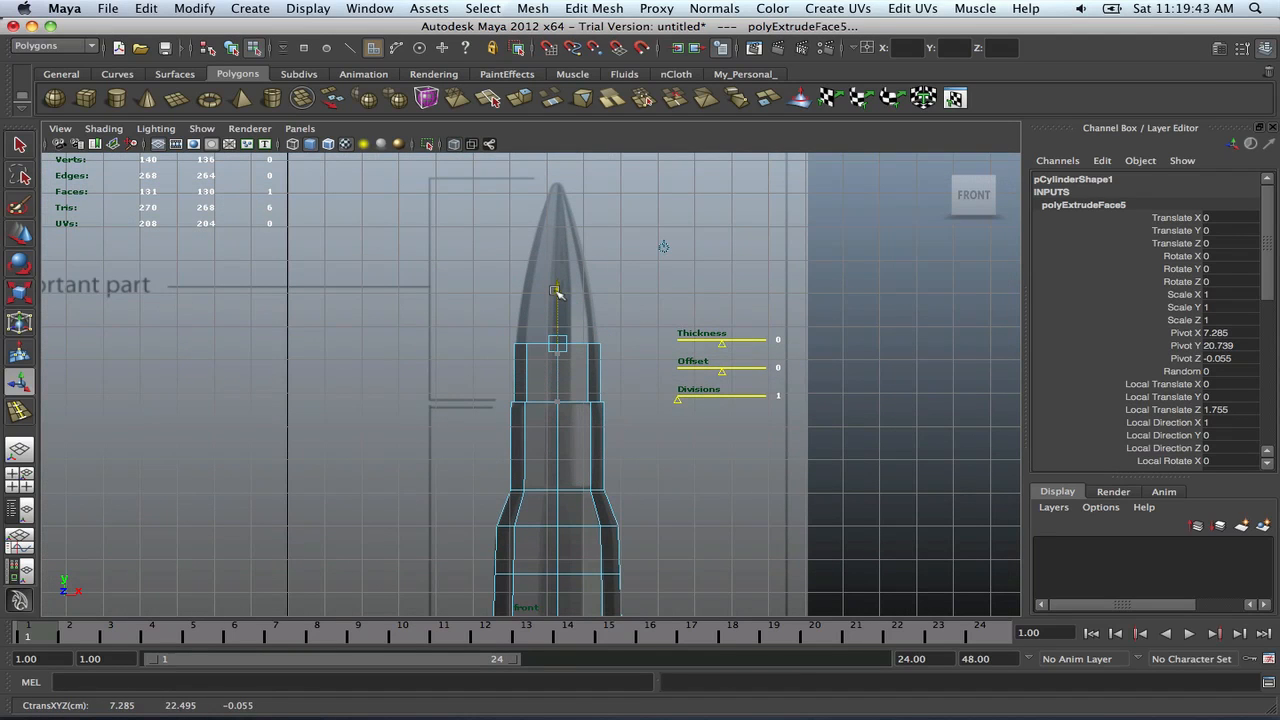
scroll(612, 362, "up", 2)
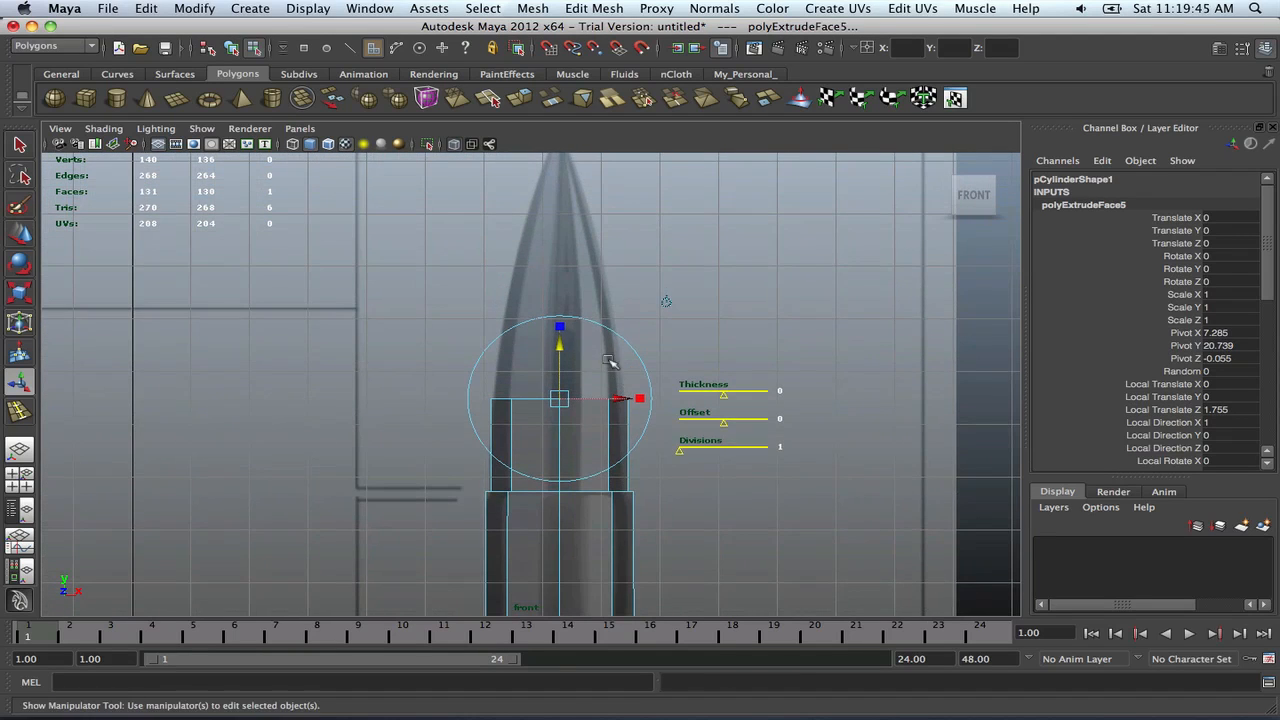
left_click_drag(560, 347, 559, 318)
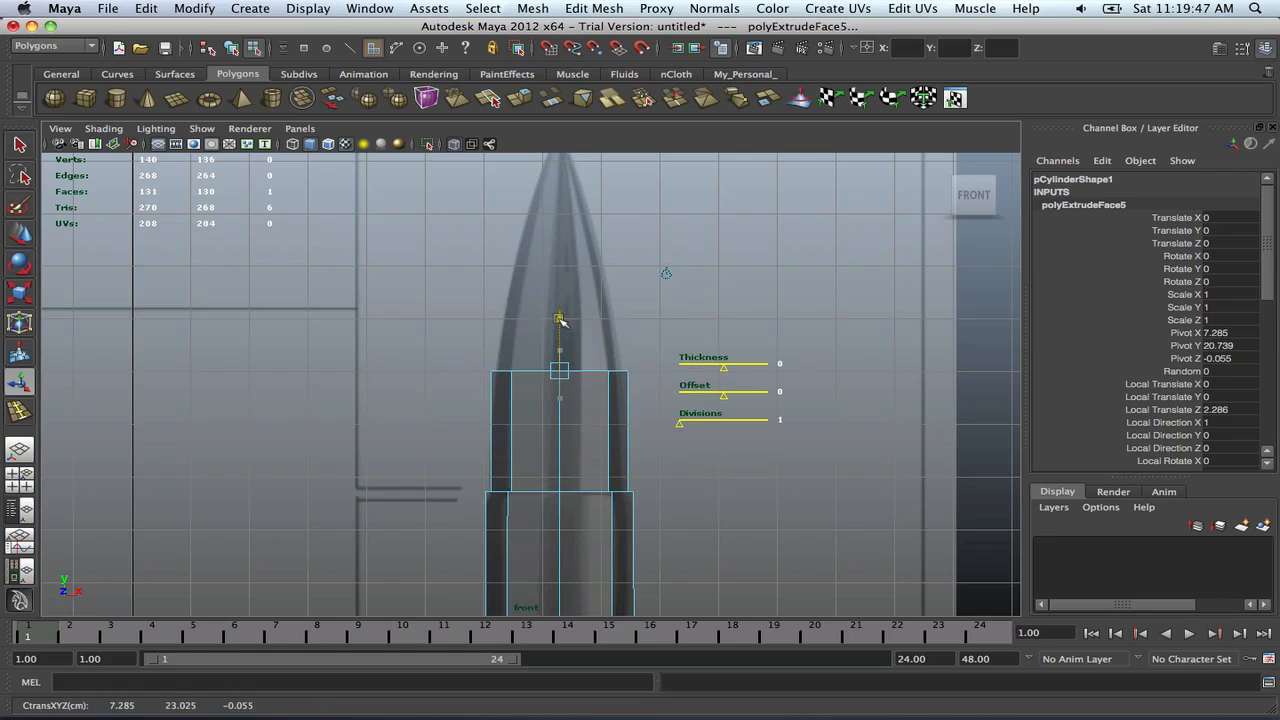
Scale the raised top face inward slightly toward the reference bullet's outline
scroll(583, 376, "up", 2)
key("r")
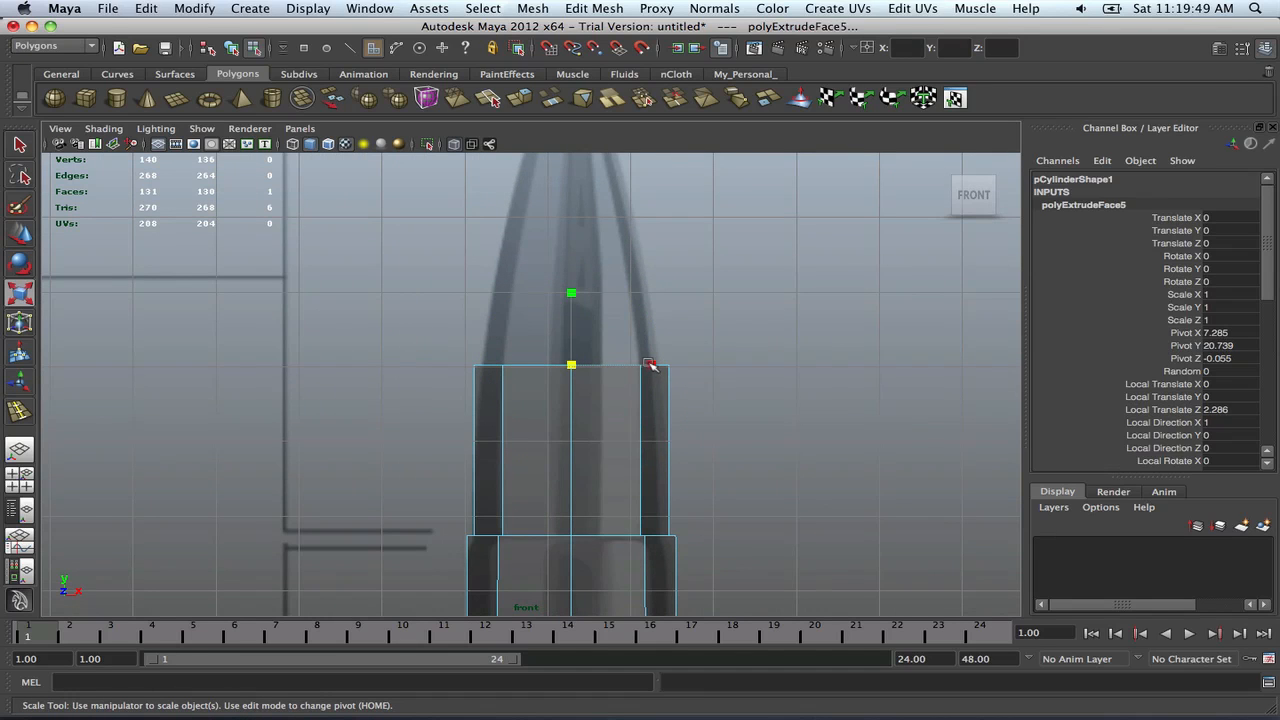
left_click_drag(568, 366, 566, 366)
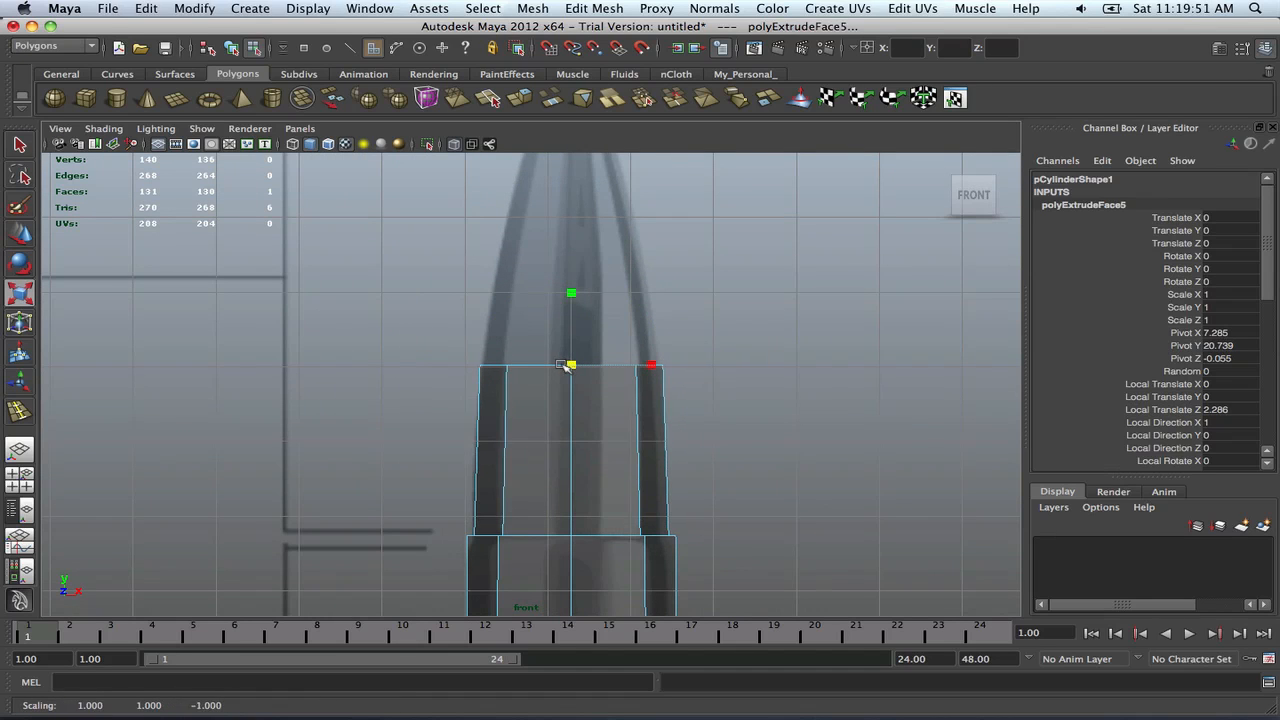
Extrude the tip's top face, raise it about 2 units, and scale it to about 0.75 toward the reference outline
key("g")
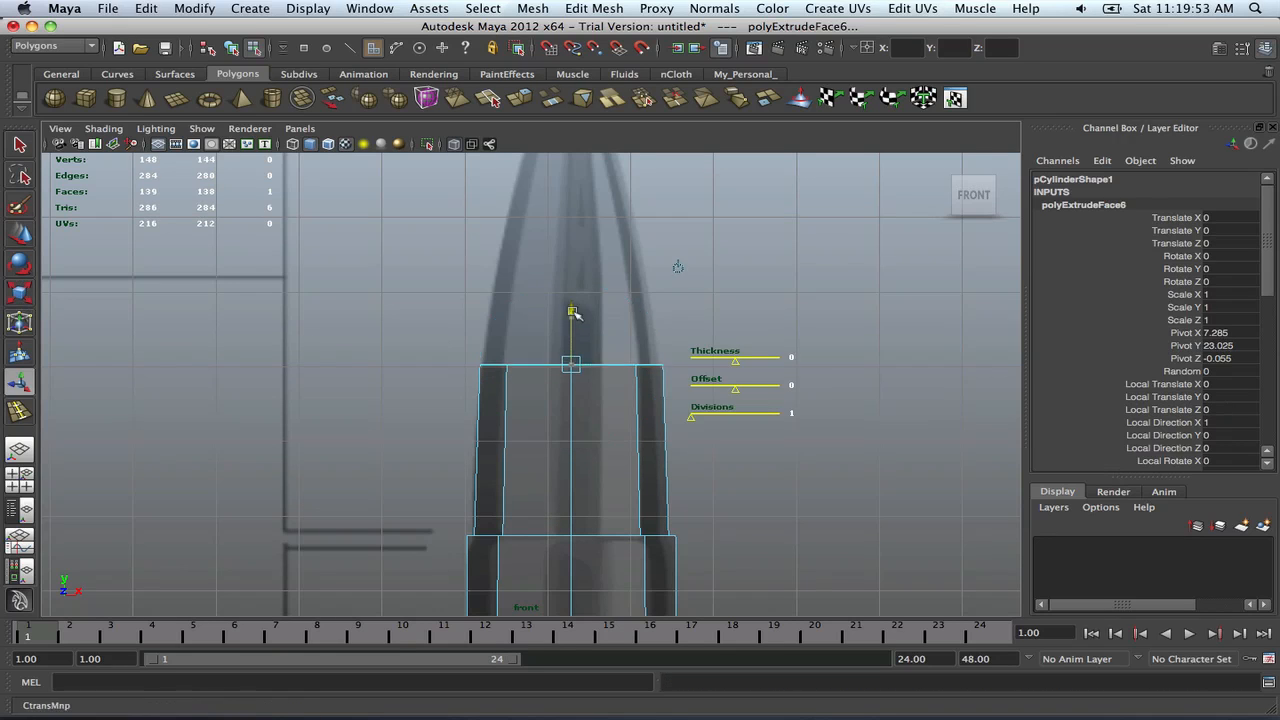
left_click_drag(572, 316, 562, 170)
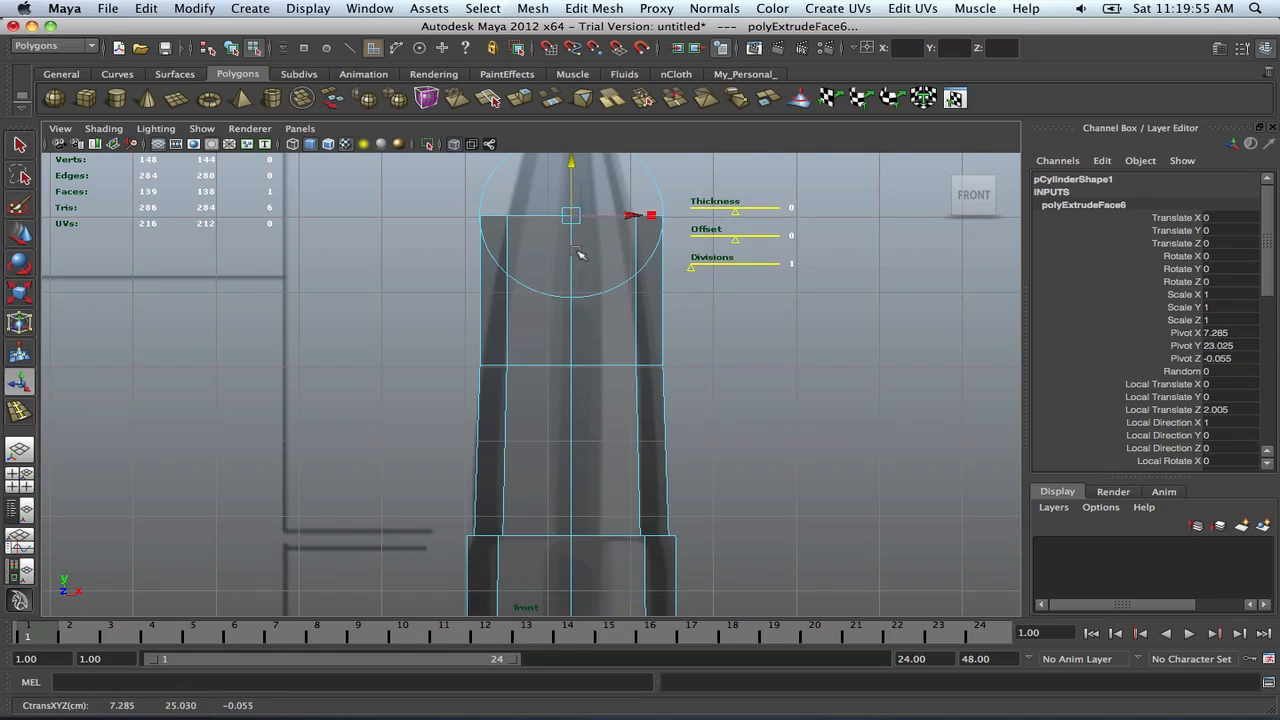
middle_click_drag(580, 252, 600, 352, "alt")
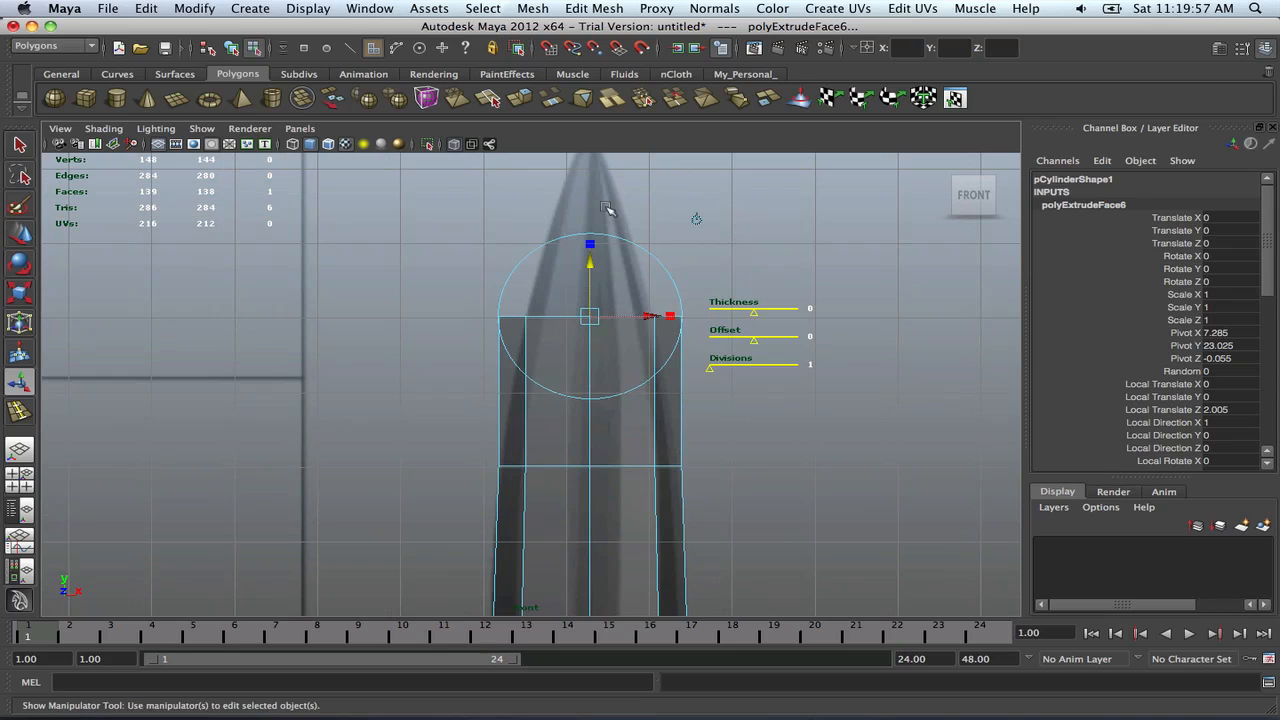
left_click_drag(590, 316, 583, 318)
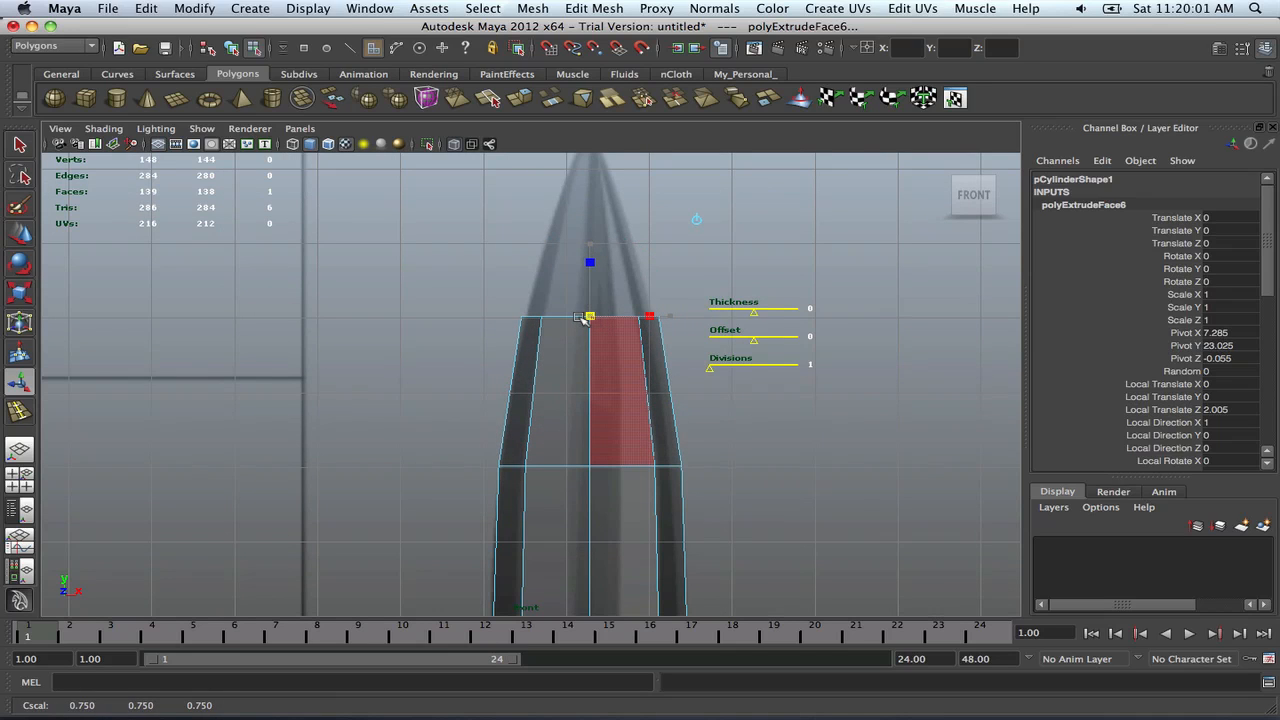
Extrude the top face again, raise it about 2.38 units to the reference bullet's apex, and scale it down to a narrow point
middle_click_drag(583, 318, 600, 383, "alt")
key("g")
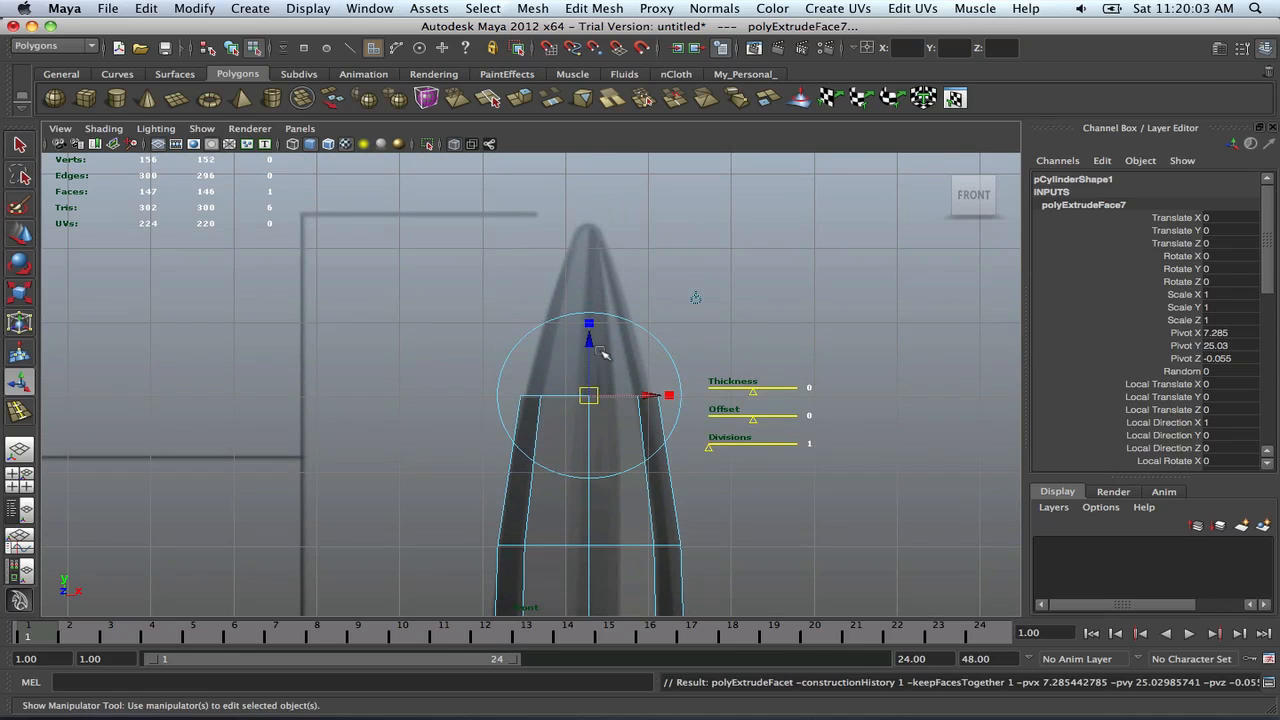
left_click_drag(591, 344, 590, 162)
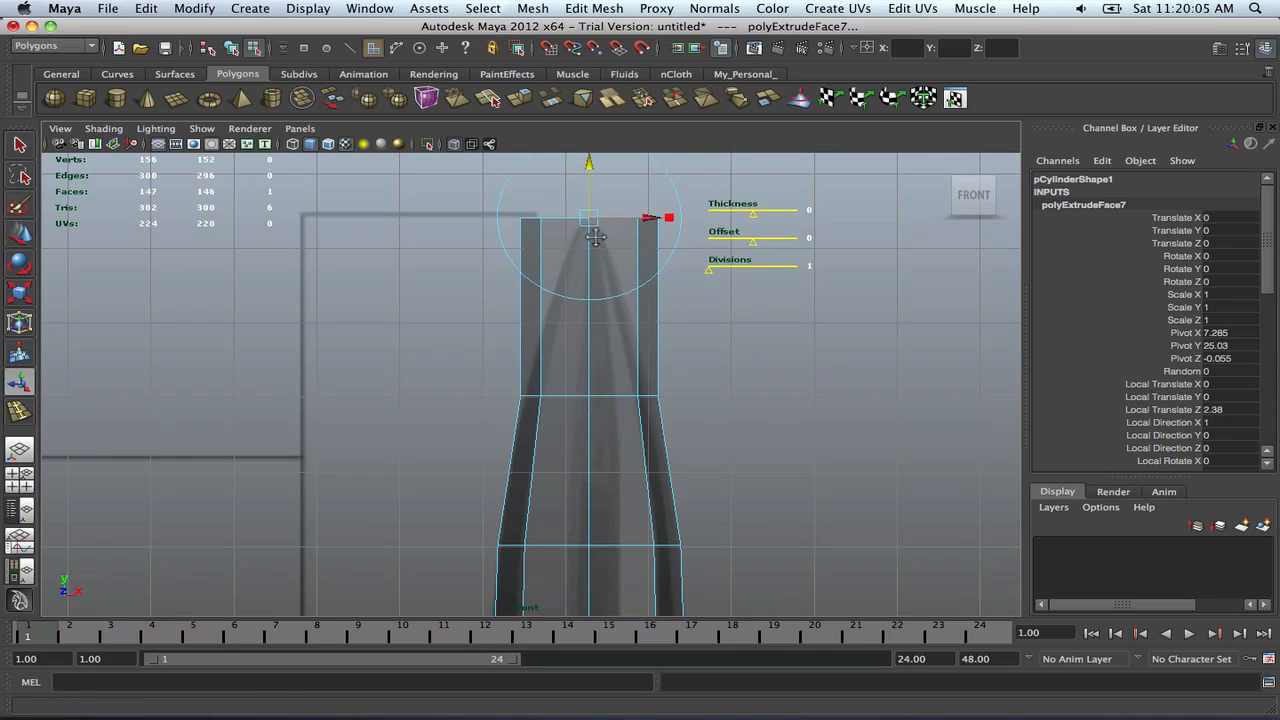
middle_click_drag(590, 162, 592, 228, "alt")
left_click_drag(591, 228, 546, 312)
Return to object mode and examine the bullet tip, the rim at the casing neck and the shoulder in perspective
key("space")
key("space")
right_click_drag(758, 301, 693, 322, "alt")
left_click_drag(693, 322, 732, 362, "alt")
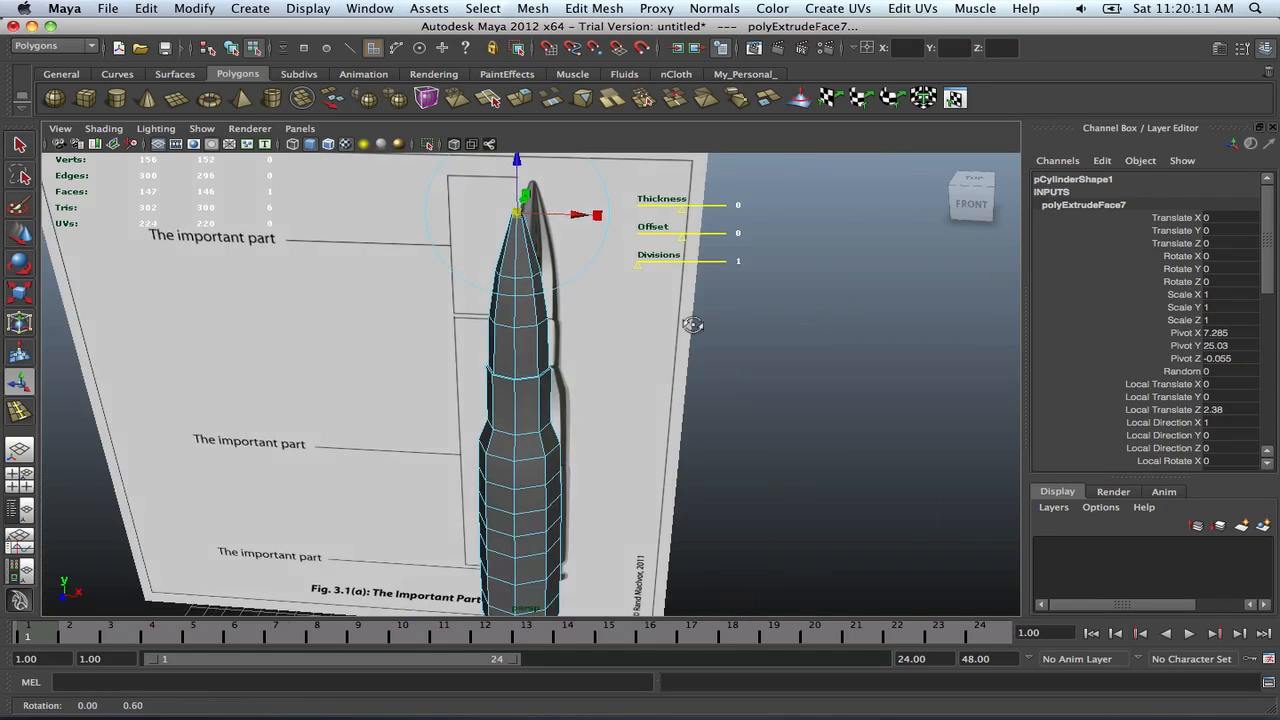
right_click_drag(577, 364, 635, 342)
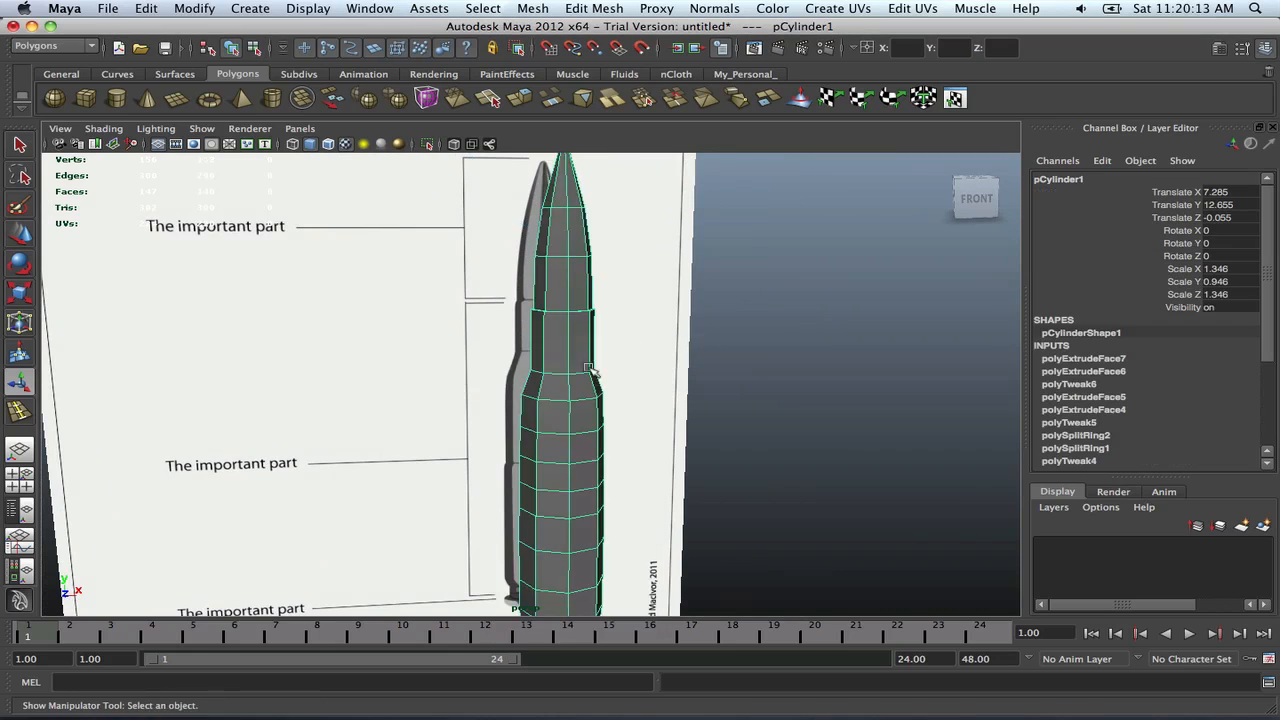
left_click_drag(734, 368, 585, 401, "alt")
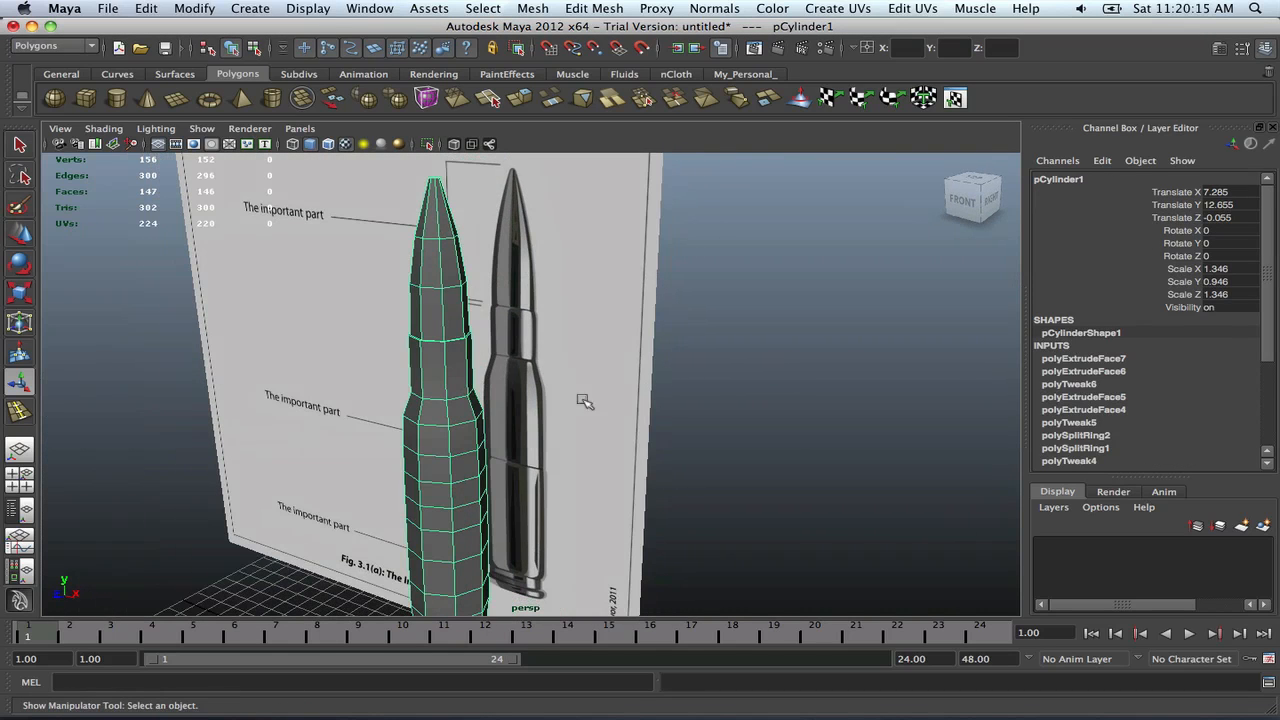
left_click(660, 374)
middle_click_drag(543, 366, 623, 406, "alt")
scroll(623, 406, "up", 10)
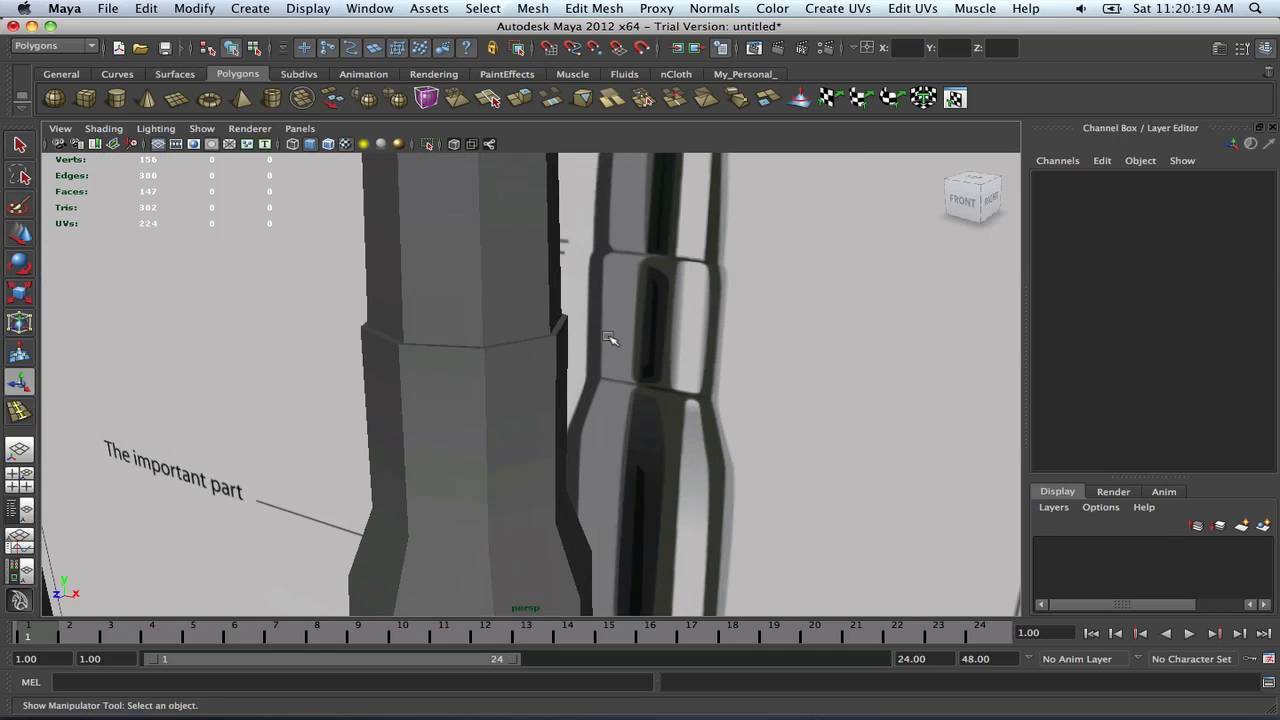
left_click_drag(663, 388, 600, 394, "alt")
left_click(688, 406)
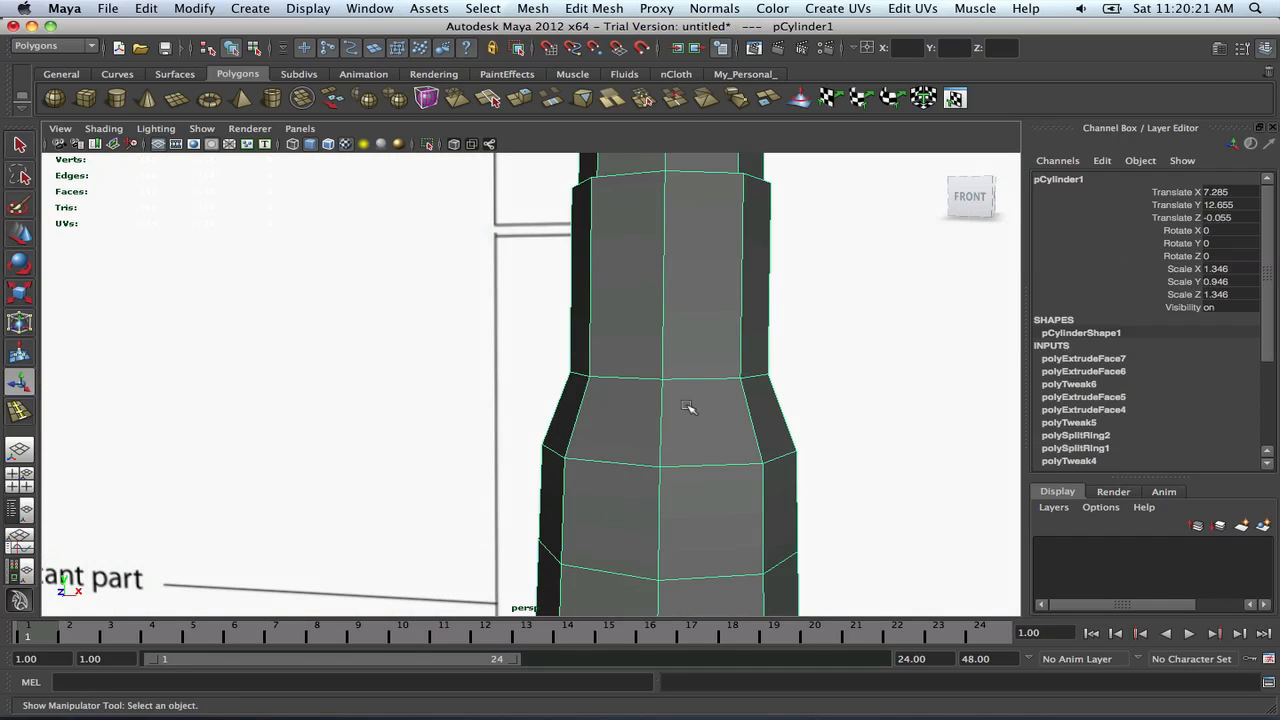
middle_click_drag(690, 391, 626, 402, "alt")
left_click_drag(603, 397, 543, 426, "alt")
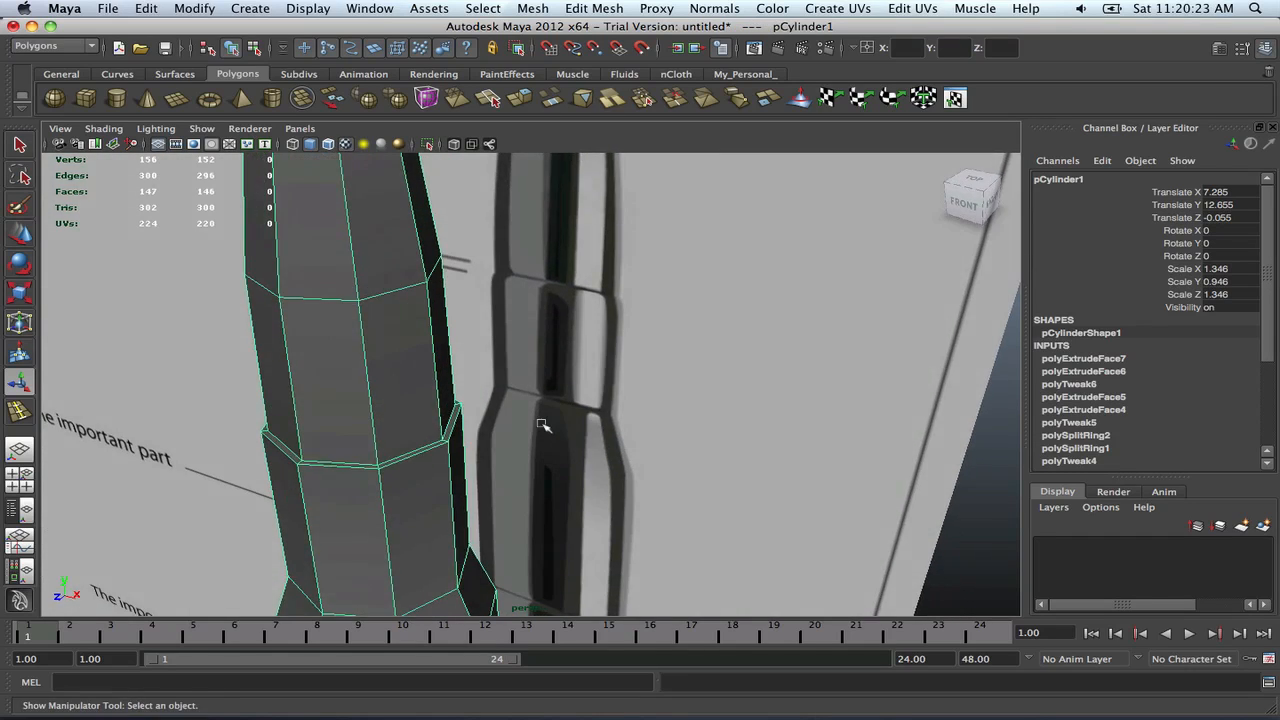
right_click_drag(543, 426, 488, 408, "alt")
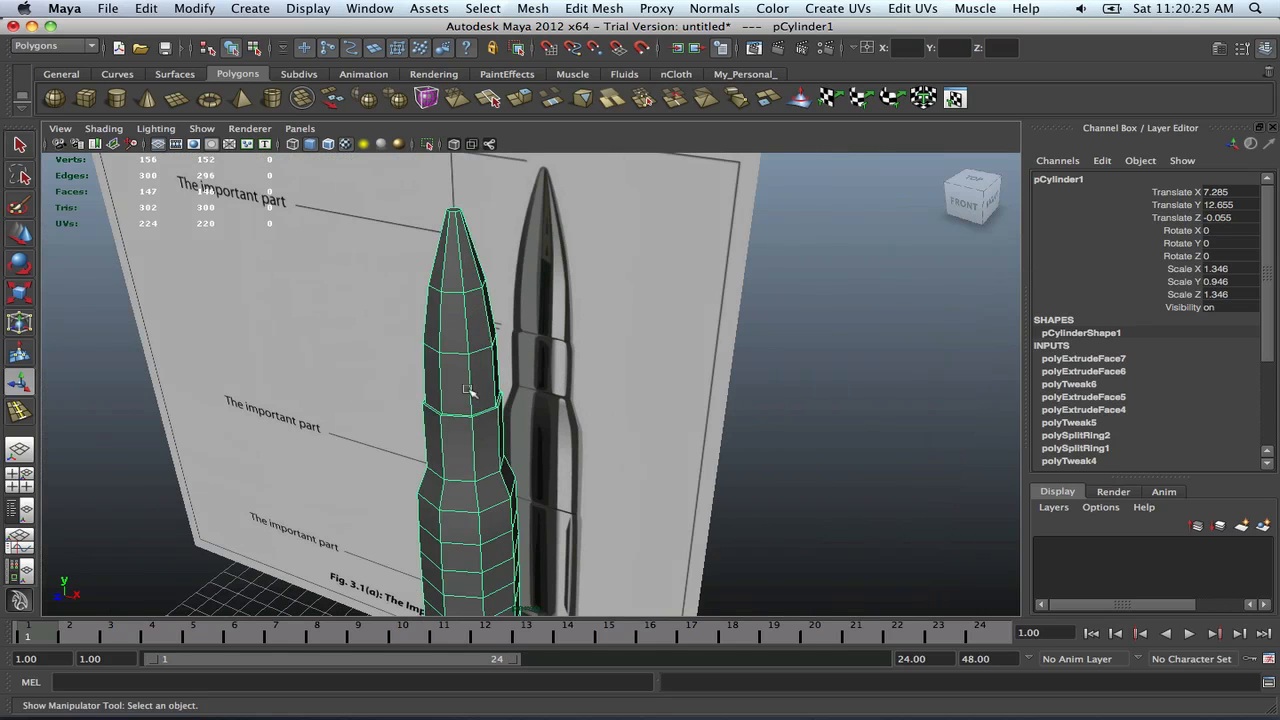
scroll(470, 365, "down", 5)
middle_click_drag(484, 356, 497, 313, "alt")
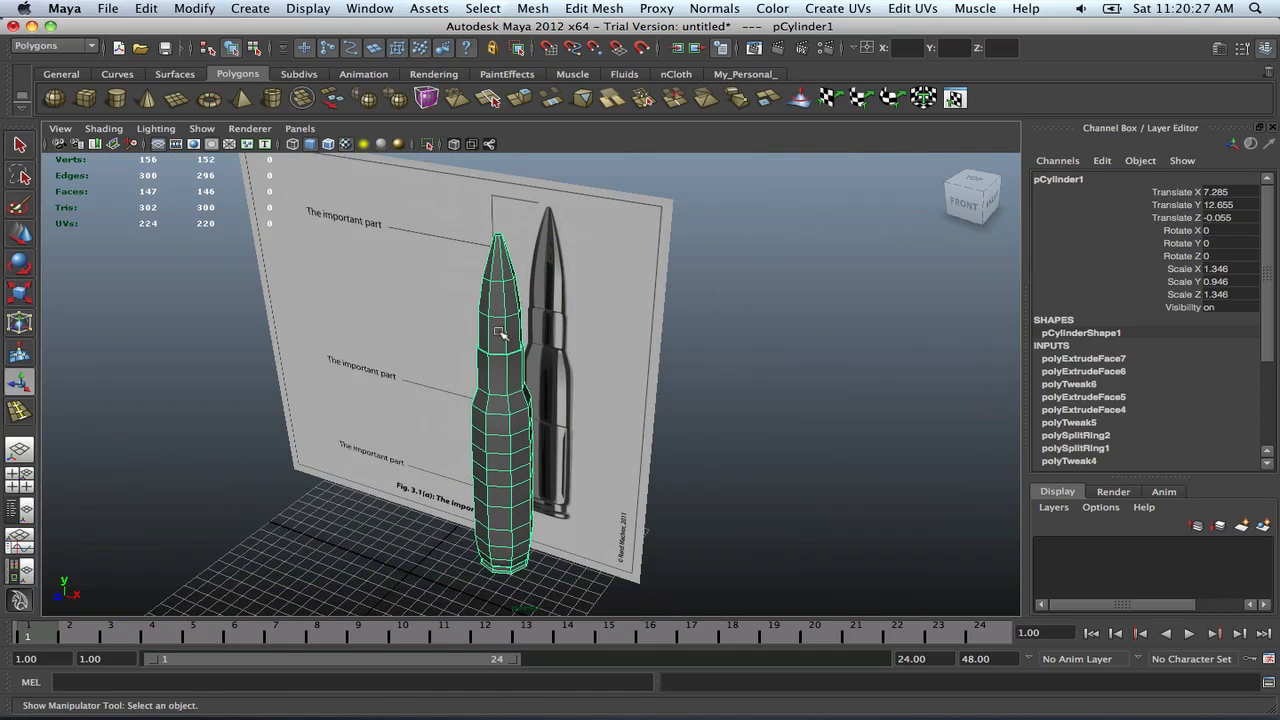
scroll(515, 362, "up", 8)
left_click_drag(500, 348, 548, 427, "alt")
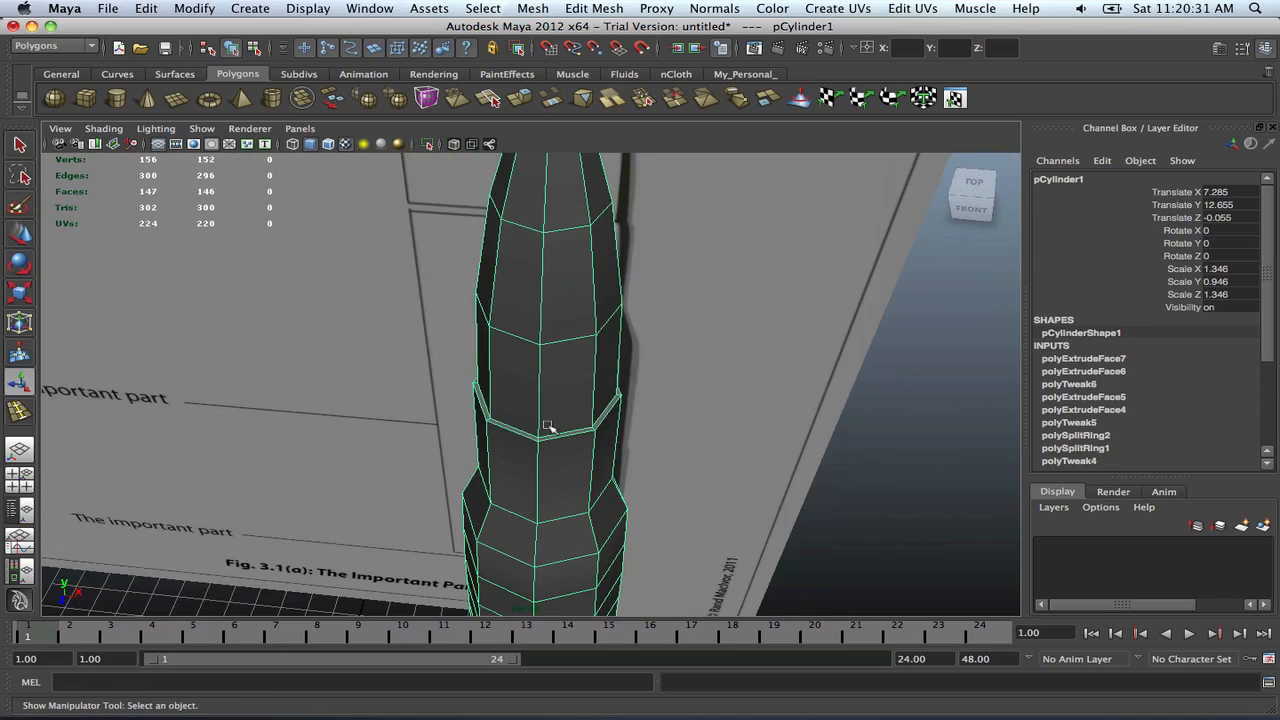
scroll(549, 441, "up", 2)
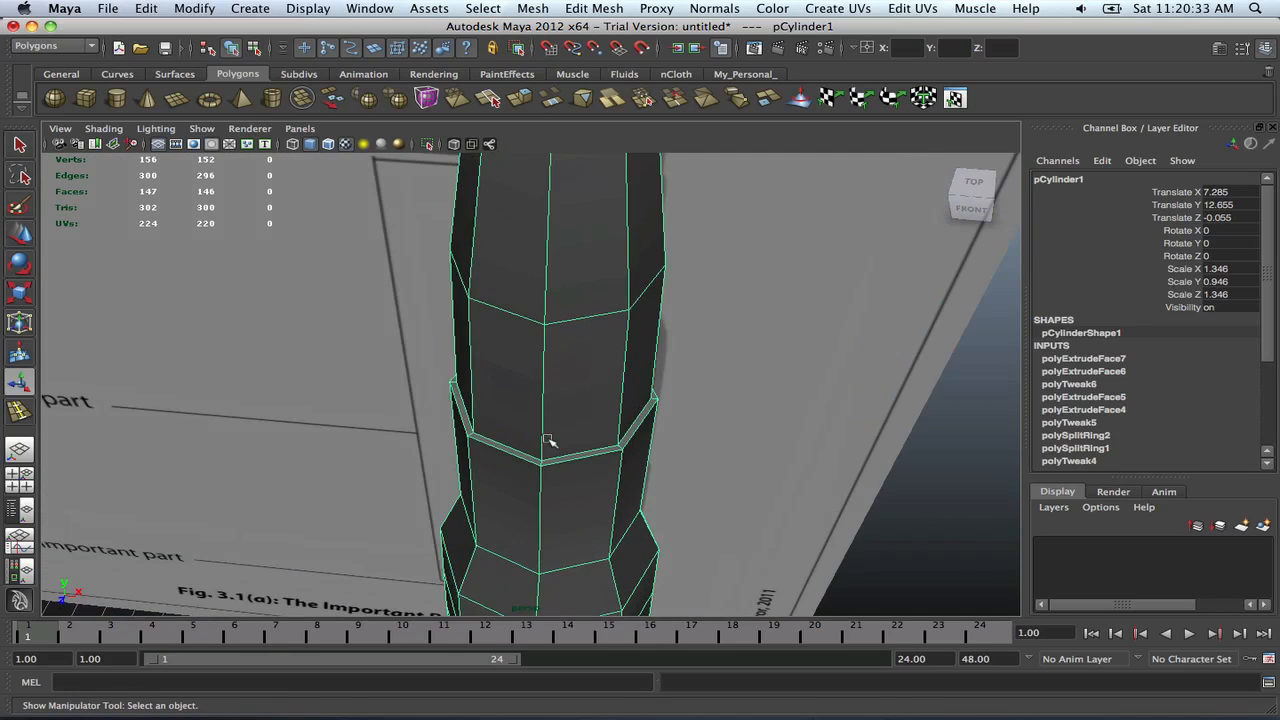
left_click_drag(628, 420, 503, 360, "alt")
middle_click_drag(503, 360, 523, 437, "alt")
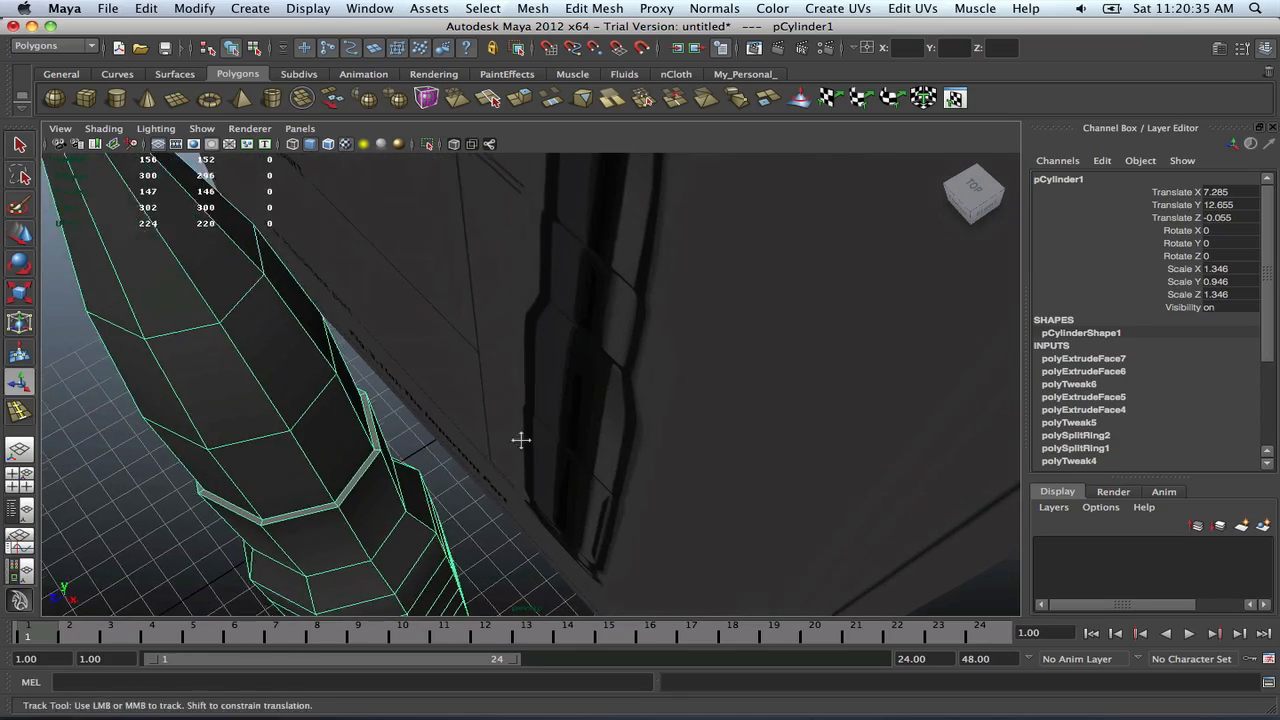
scroll(589, 440, "up", 5)
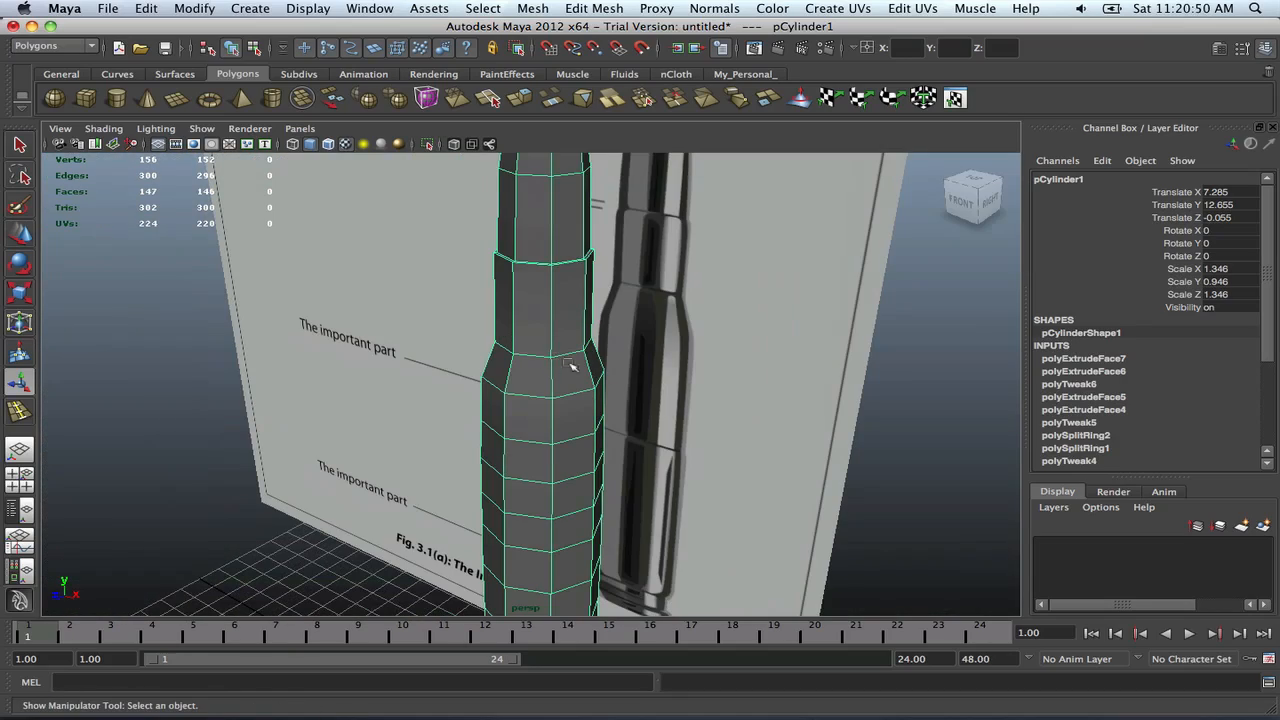
left_click_drag(570, 367, 610, 356, "alt")
Insert an edge loop around the casing neck just above its junction with the sloped shoulder in the front view
key("space")
key("space")
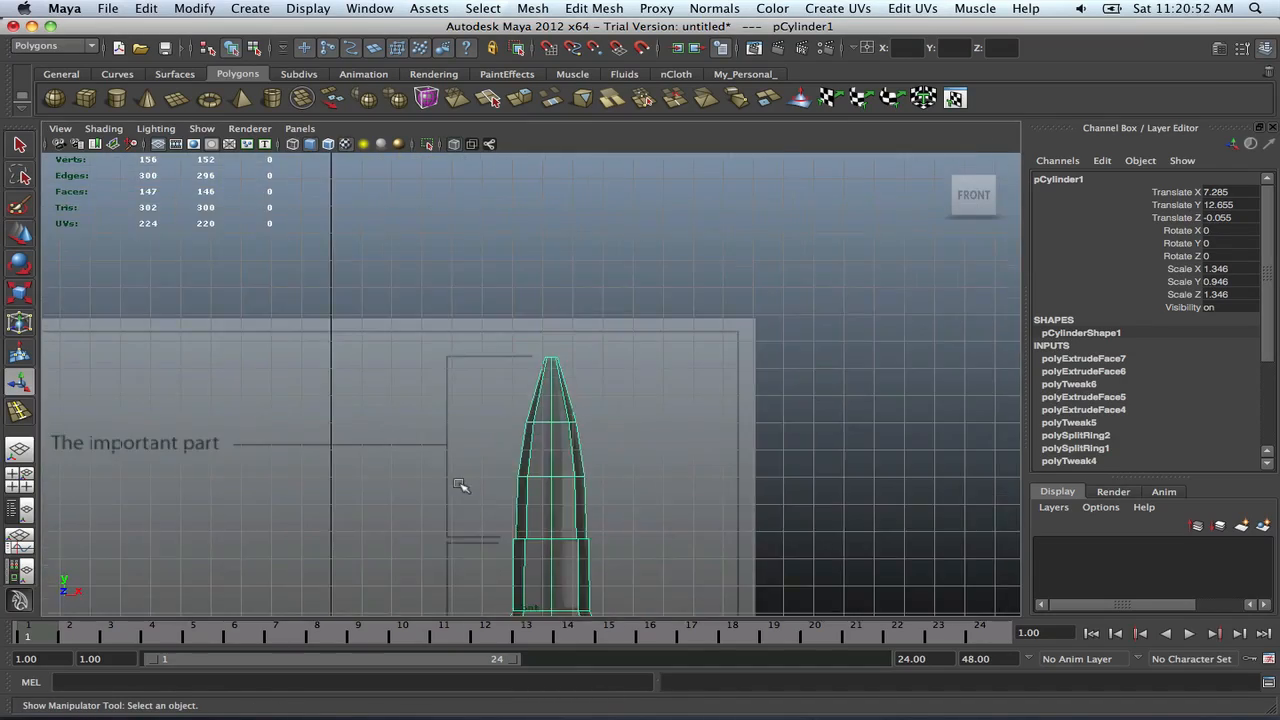
scroll(534, 334, "up", 8)
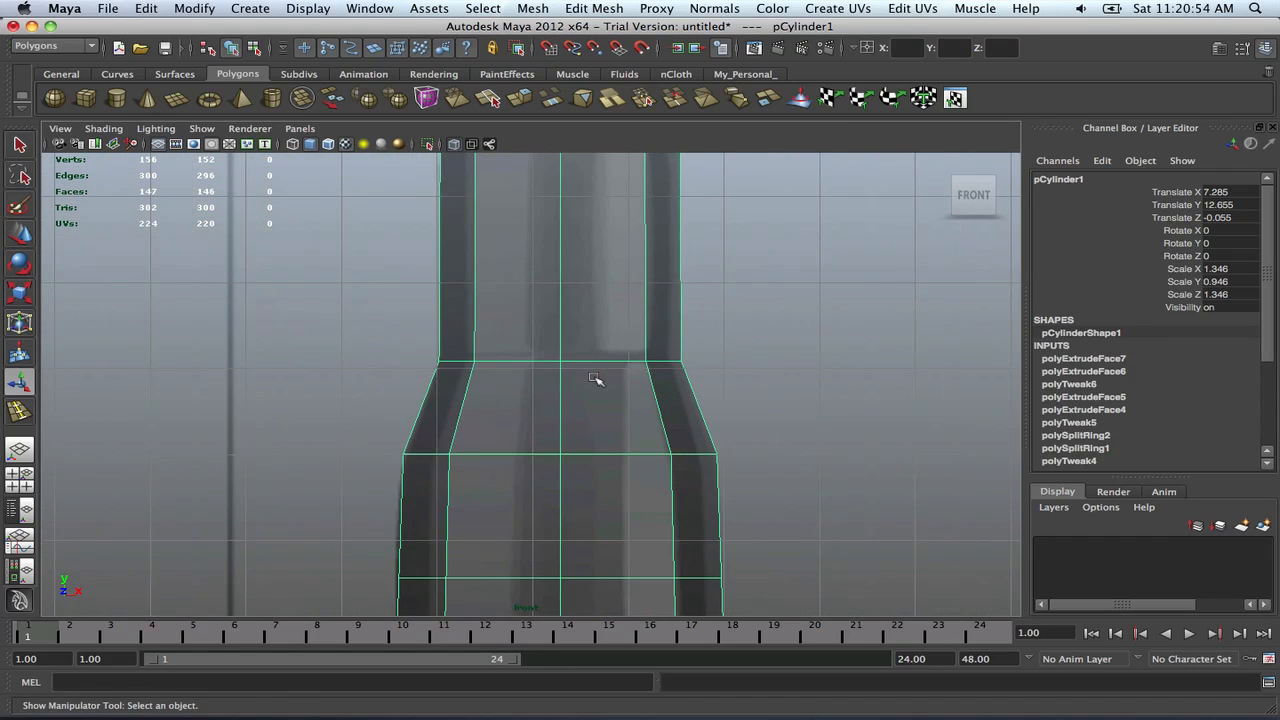
middle_click_drag(595, 379, 610, 426, "alt")
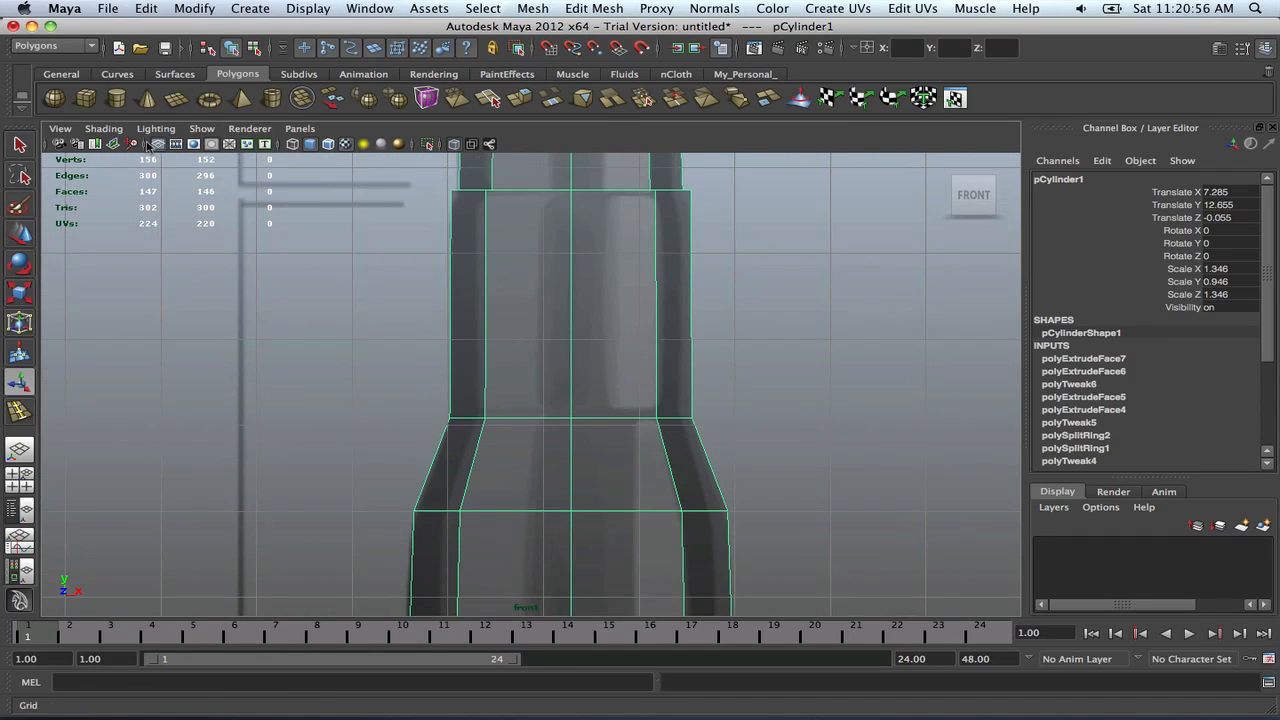
right_click_drag(604, 352, 589, 432)
left_click(612, 419)
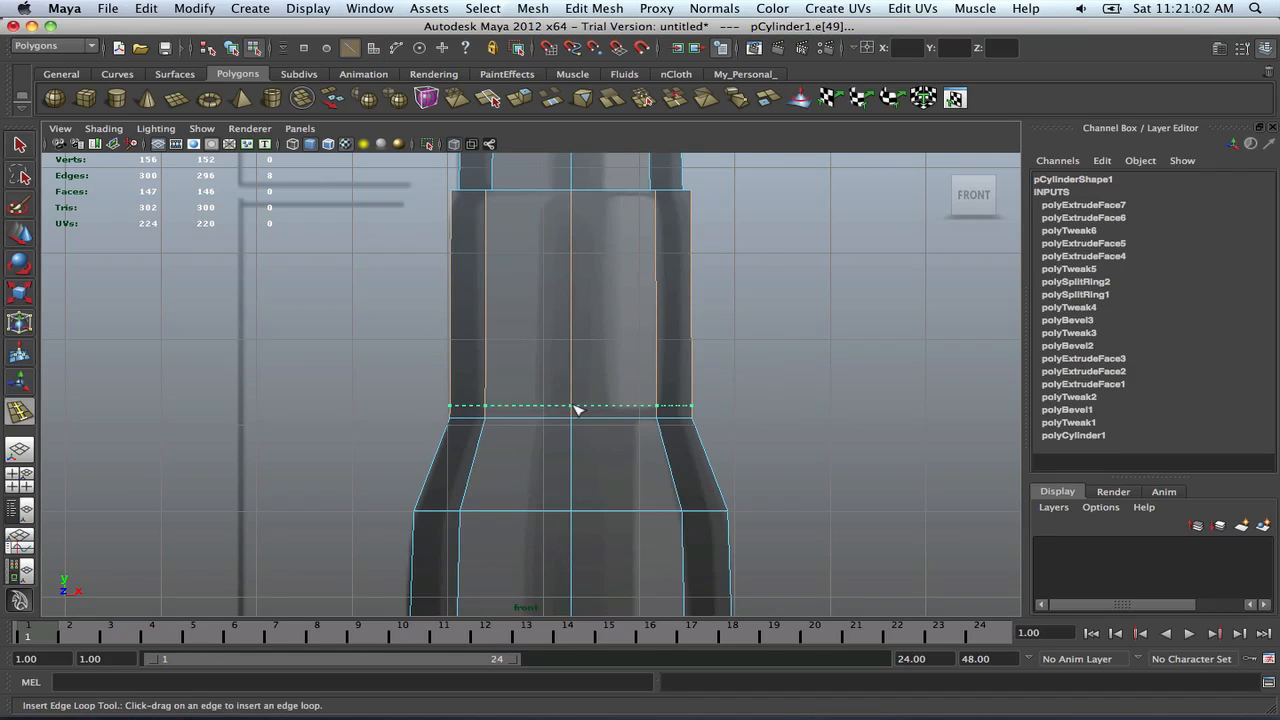
left_click(576, 409)
key("q")
Try to scale the new edge loop's vertices inward to about 0.96
right_click_drag(600, 374, 471, 405)
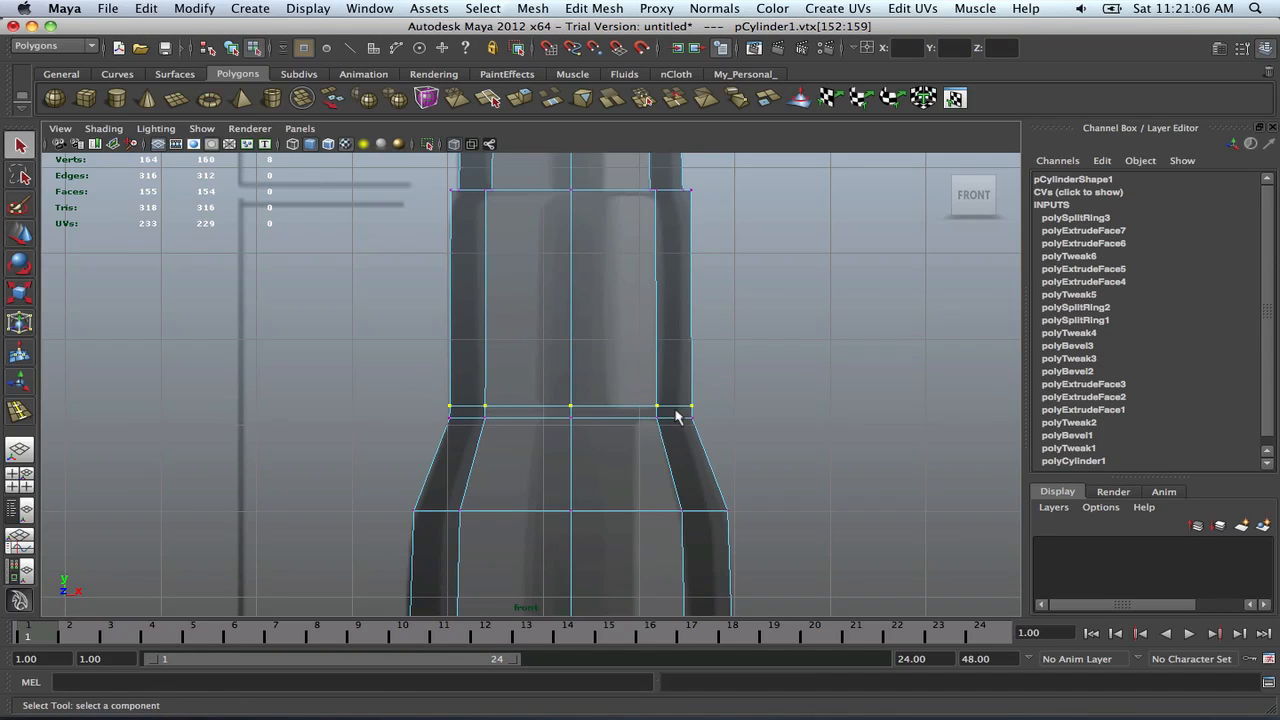
key("r")
left_click_drag(578, 408, 572, 408)
key("z")
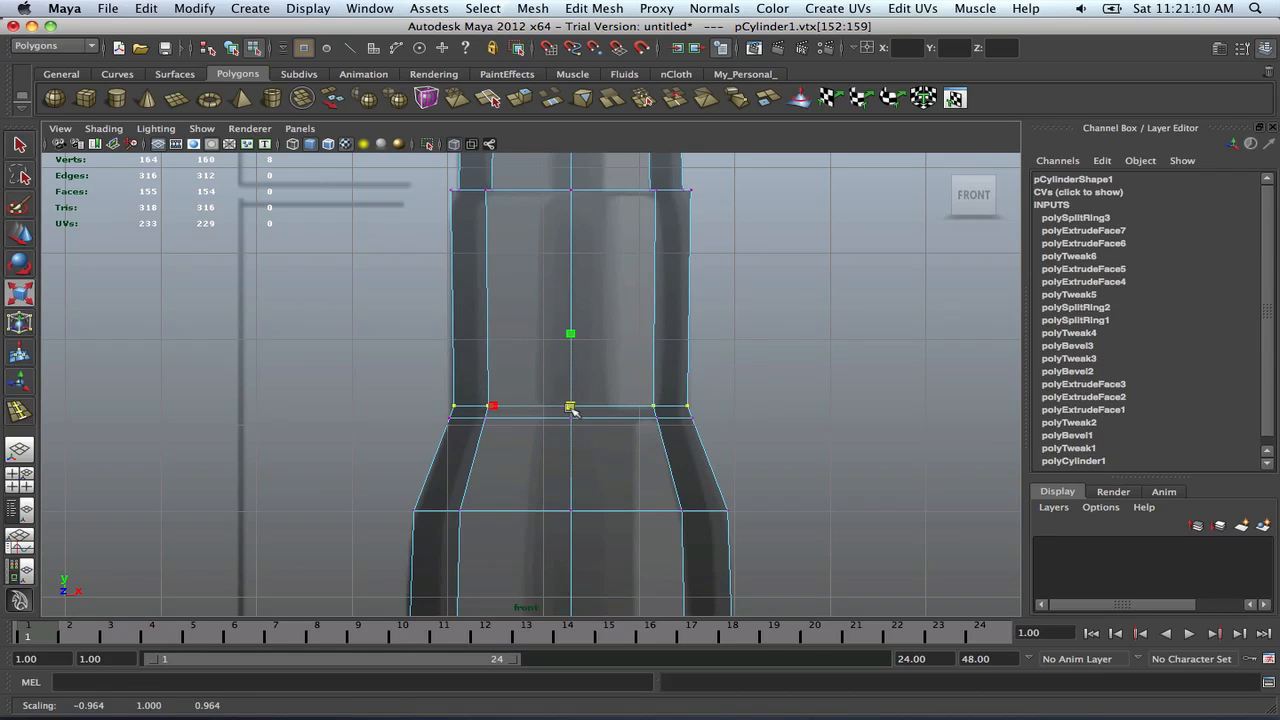
key("z")
Extrude the narrow ring of faces at the base of the casing neck and scale it to about 0.9 to cut a groove
right_click_drag(625, 413, 627, 440)
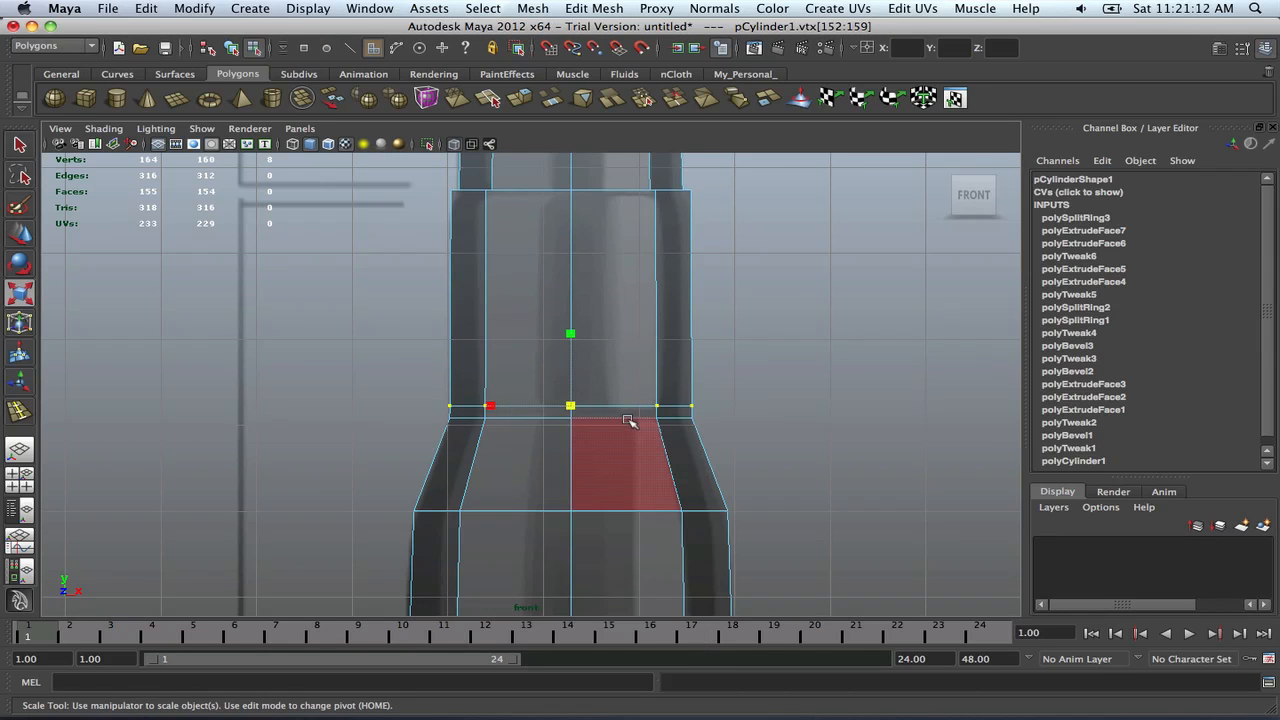
double_click(628, 414)
left_click(627, 412)
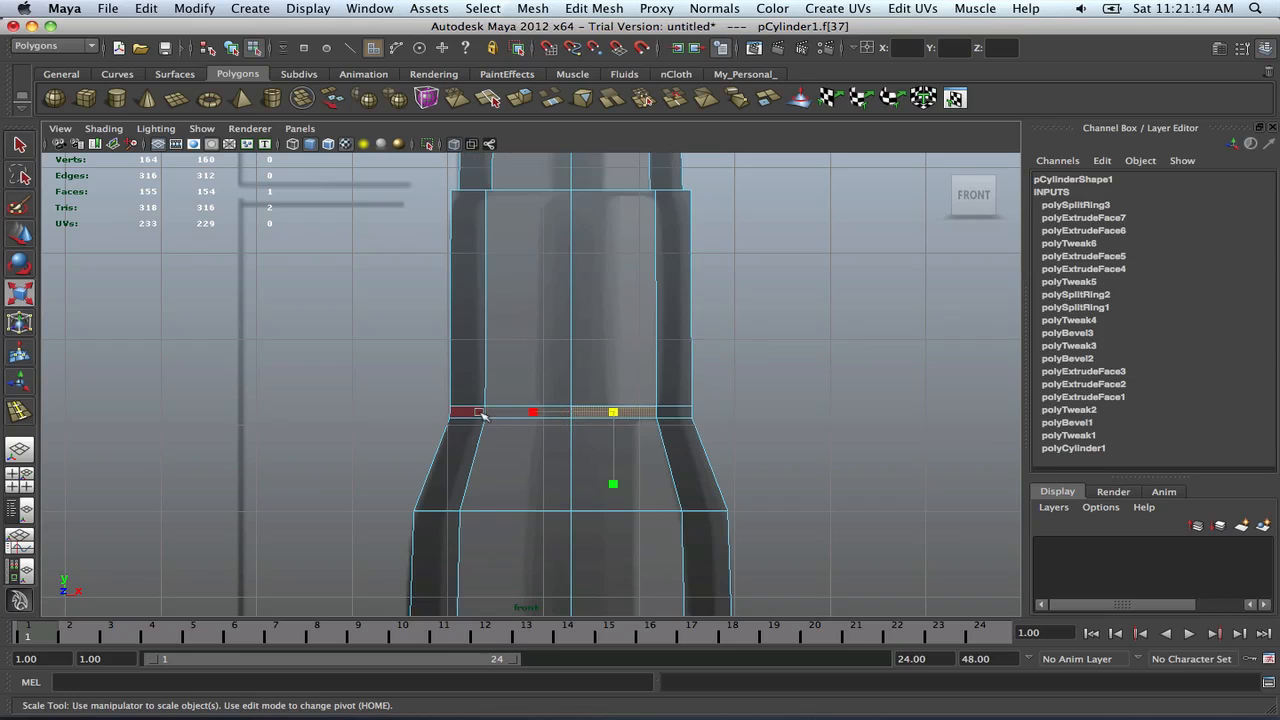
double_click(481, 413)
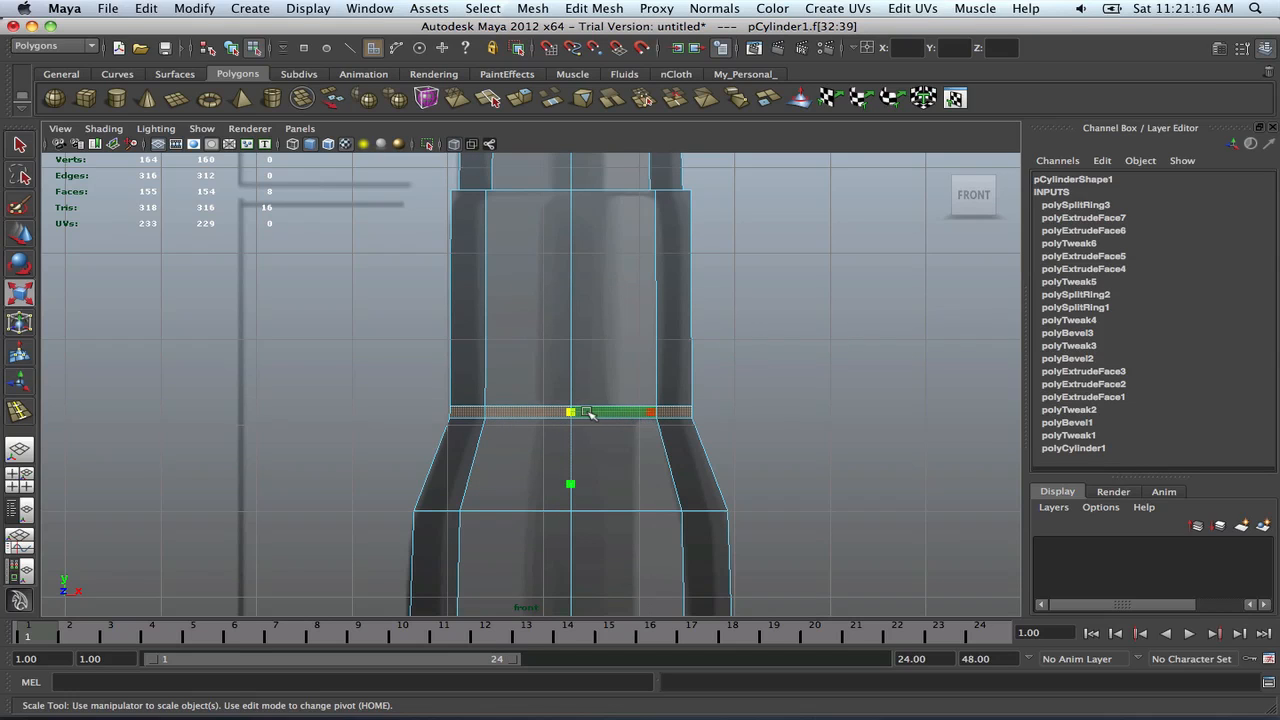
left_click_drag(578, 413, 571, 413)
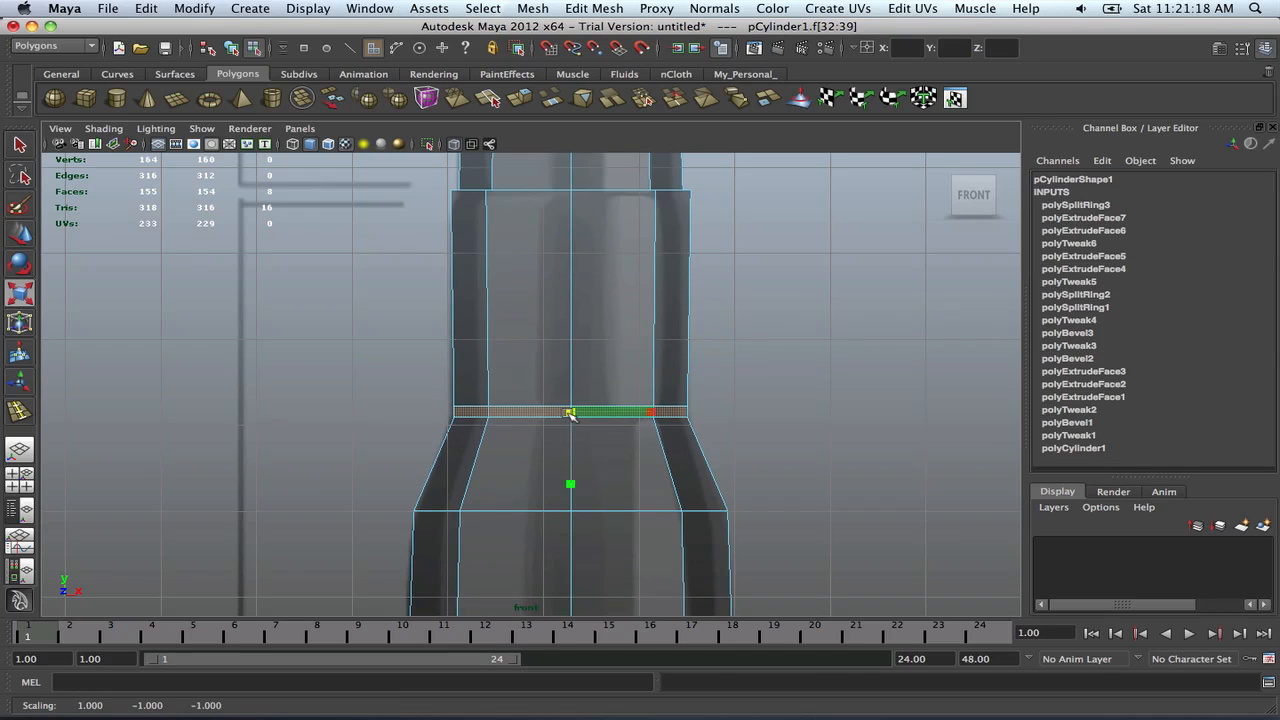
key("z")
right_click_drag(620, 411, 621, 443, "shift")
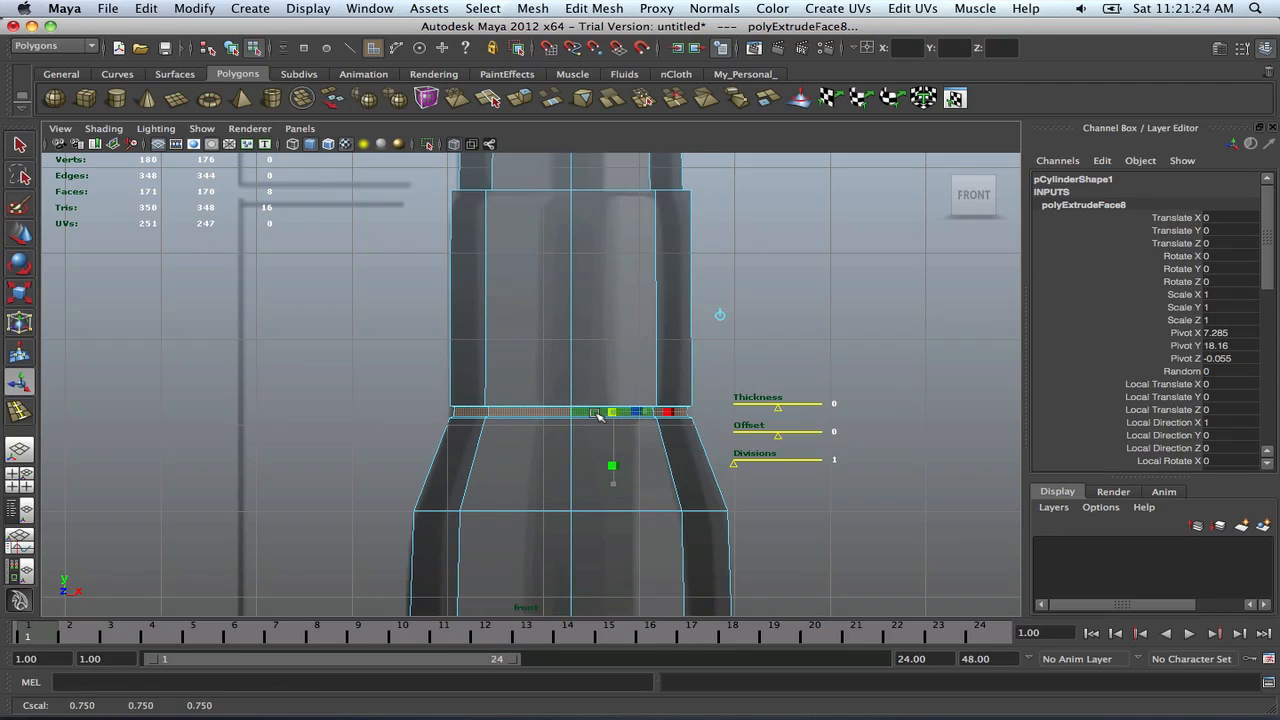
left_click(597, 413)
left_click_drag(613, 415, 611, 417)
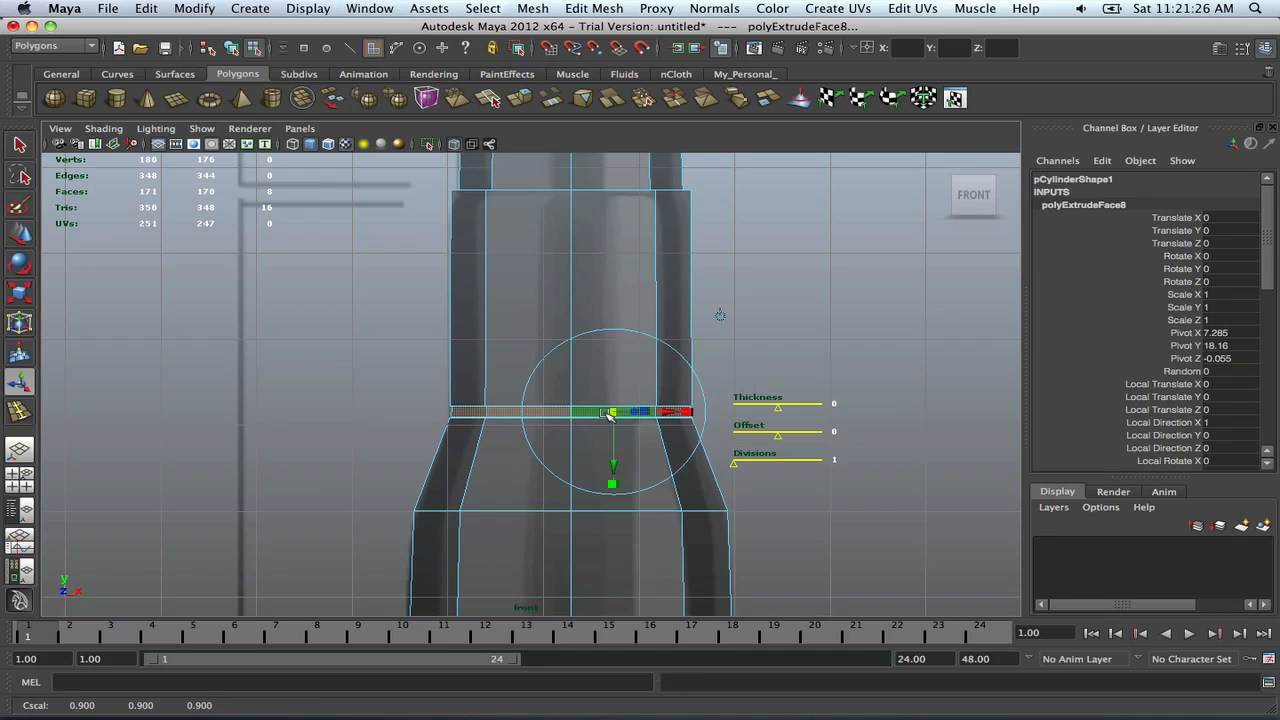
Return to object mode and examine the groove at the base of the casing neck in perspective
key("space")
key("space")
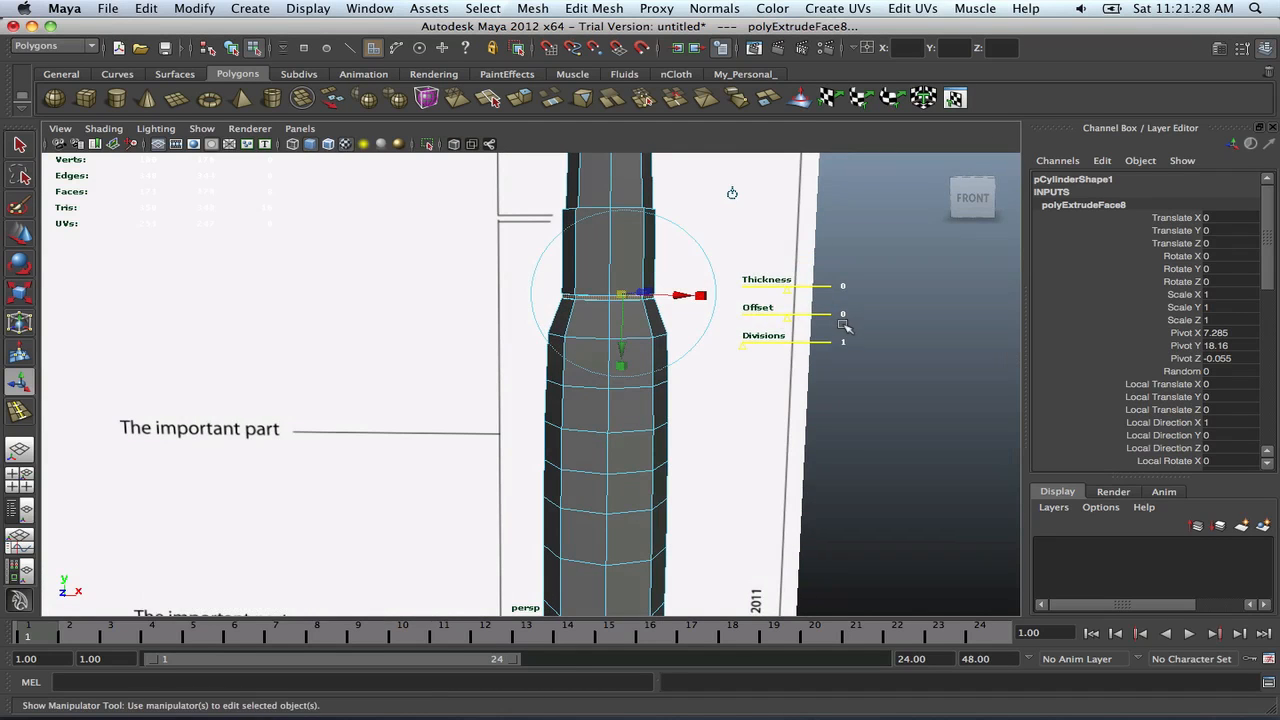
left_click(877, 333)
scroll(873, 352, "up", 3)
left_click_drag(577, 309, 514, 320, "alt")
scroll(518, 391, "up", 3)
middle_click_drag(514, 320, 534, 374, "alt")
scroll(518, 391, "up", 2)
scroll(543, 371, "up", 3)
left_click_drag(534, 374, 581, 341, "alt")
scroll(547, 370, "down", 8)
right_click_drag(583, 340, 609, 323)
left_click_drag(589, 357, 602, 347, "alt")
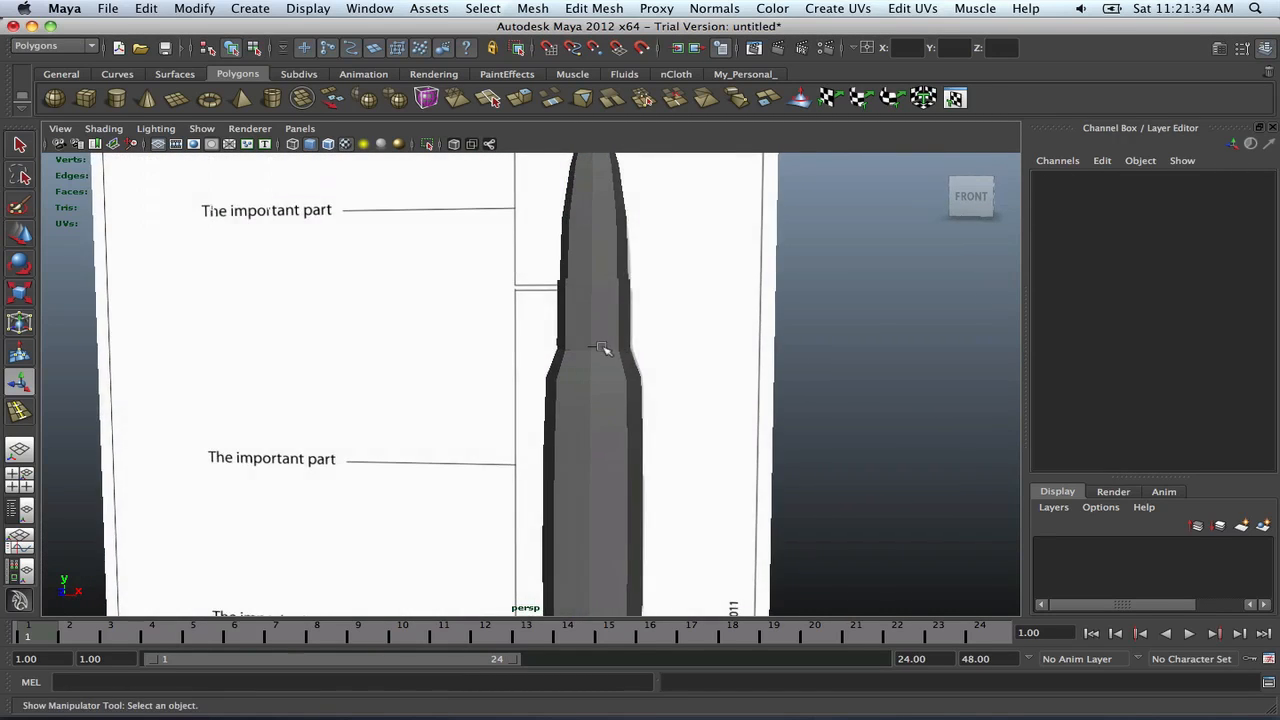
scroll(603, 348, "up", 4)
middle_click_drag(677, 380, 519, 400, "alt")
scroll(483, 300, "down", 5)
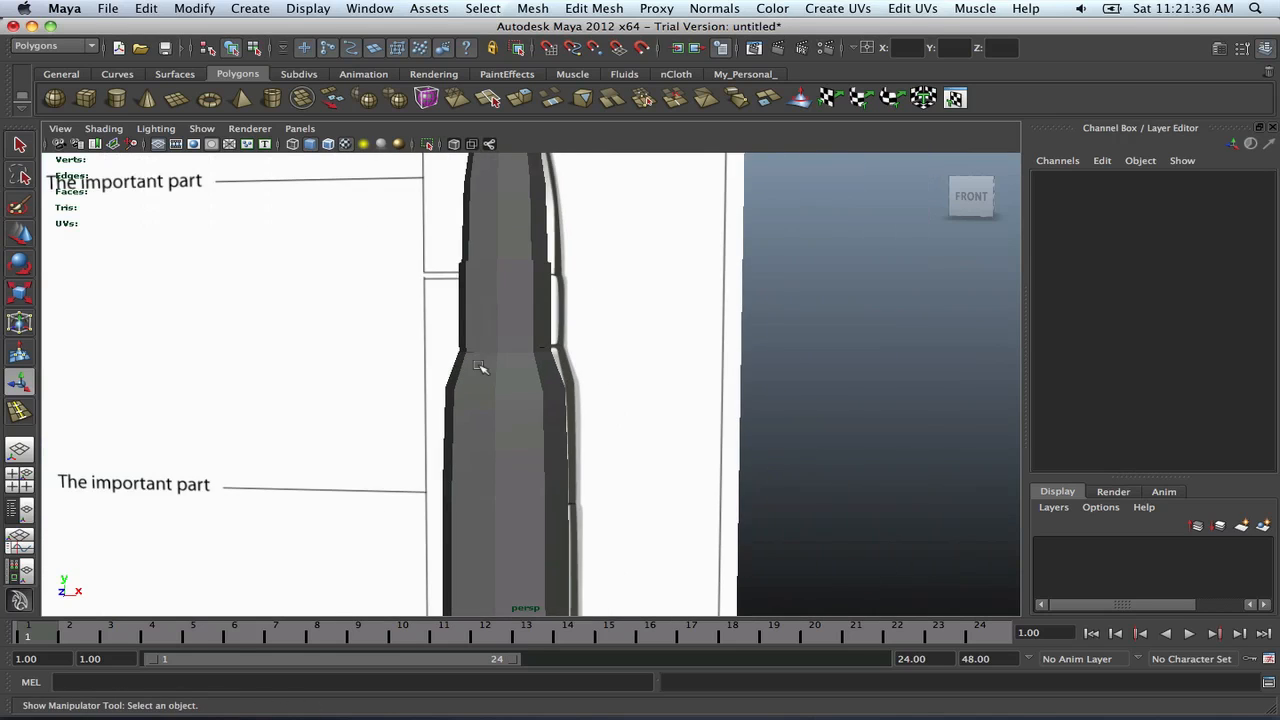
left_click_drag(486, 366, 537, 390, "alt")
Delete the construction history of the bullet mesh
left_click(600, 392)
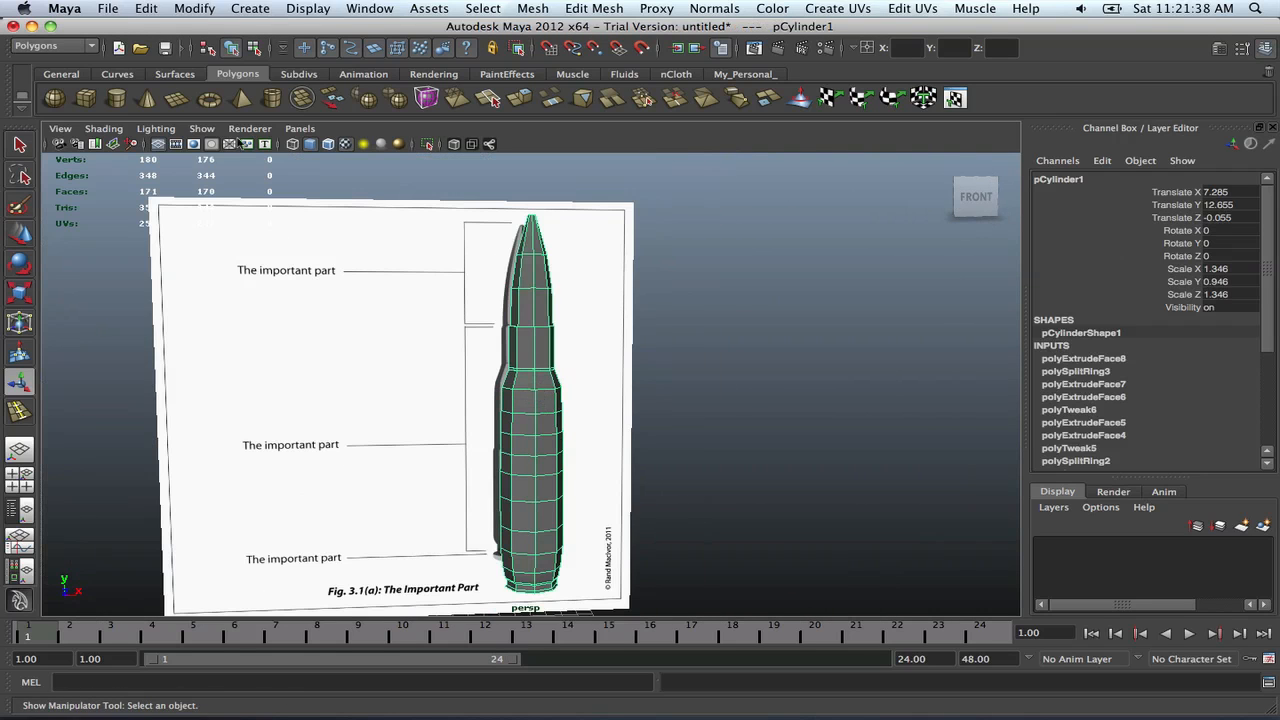
left_click(745, 74)
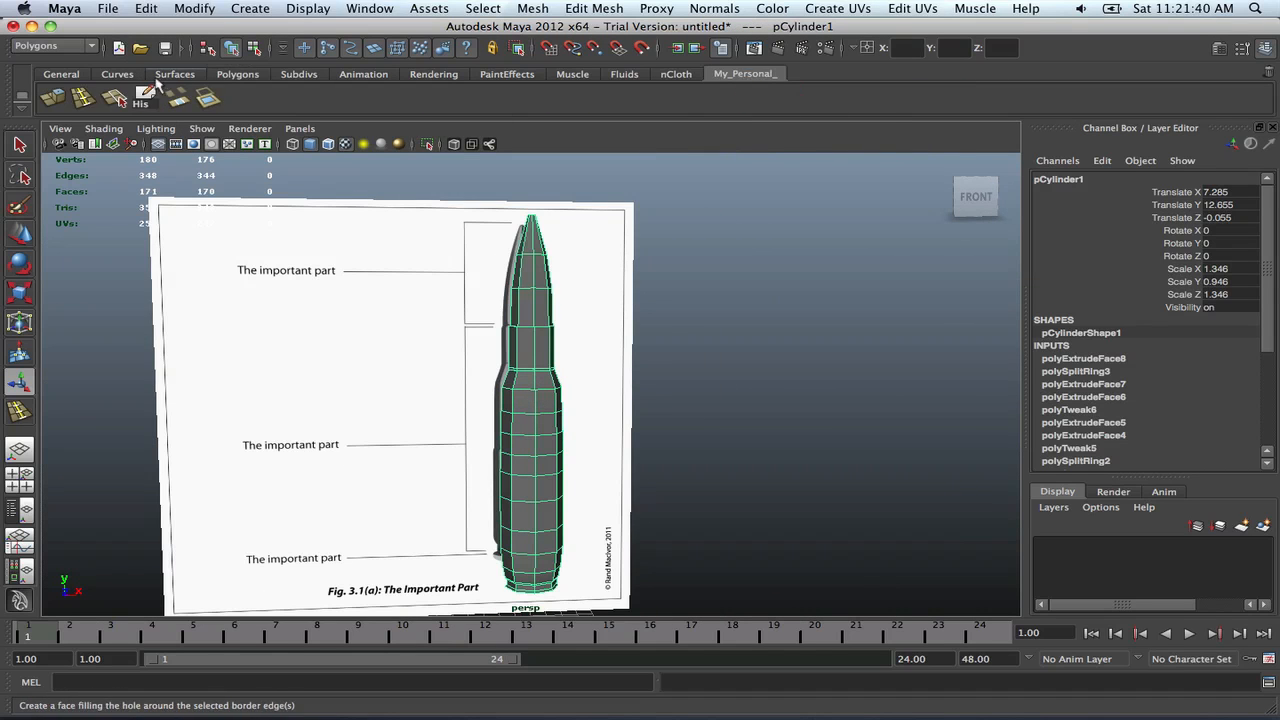
left_click(145, 96)
left_click_drag(609, 391, 557, 386, "alt")
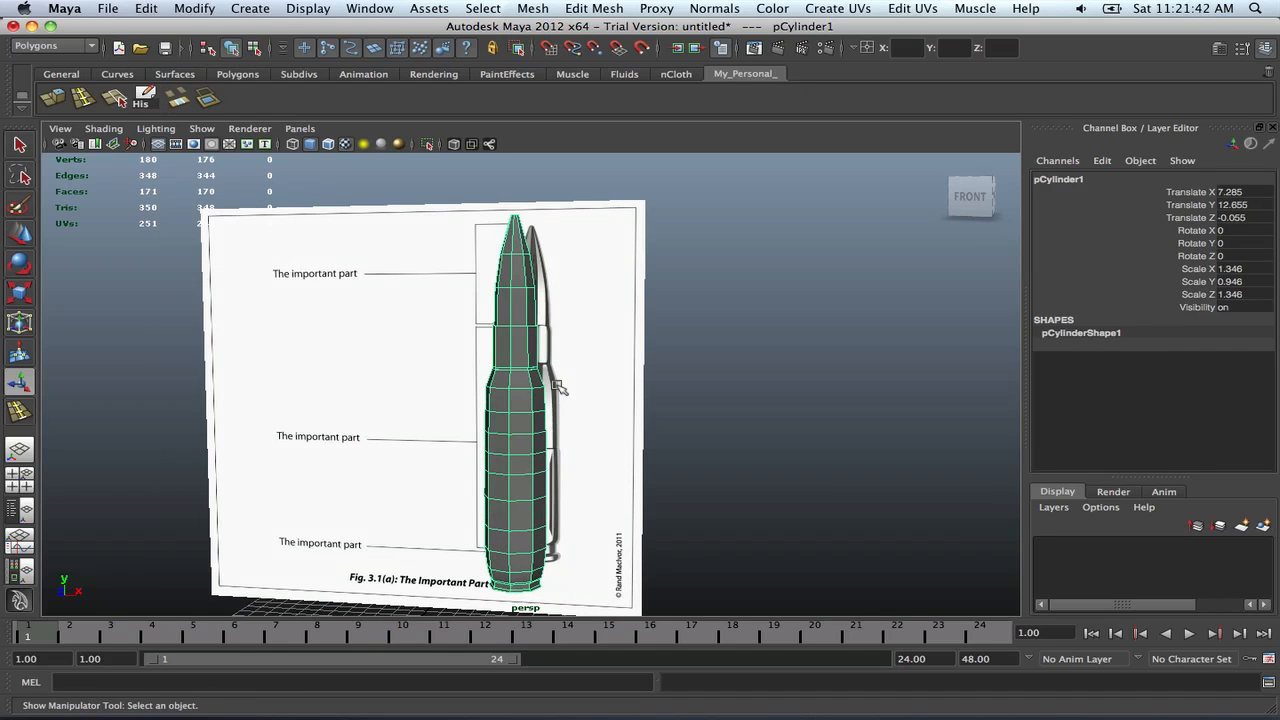
Examine the neck groove and shoulder of the bullet in perspective, with and without the smoothed preview
left_click(666, 371)
scroll(660, 368, "up", 5)
left_click_drag(654, 366, 509, 334, "alt")
scroll(666, 371, "down", 5)
scroll(517, 377, "up", 5)
left_click(533, 403)
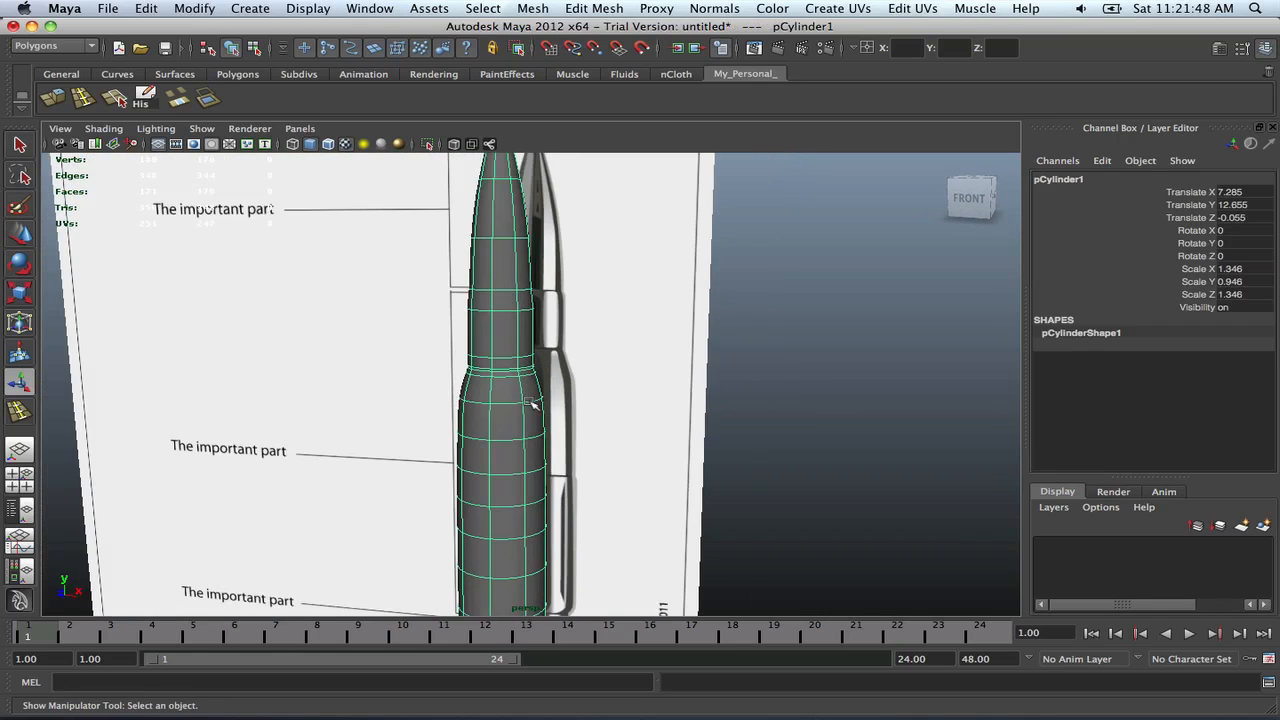
scroll(533, 403, "down", 5)
left_click(711, 403)
left_click_drag(711, 403, 666, 397, "alt")
scroll(600, 394, "up", 5)
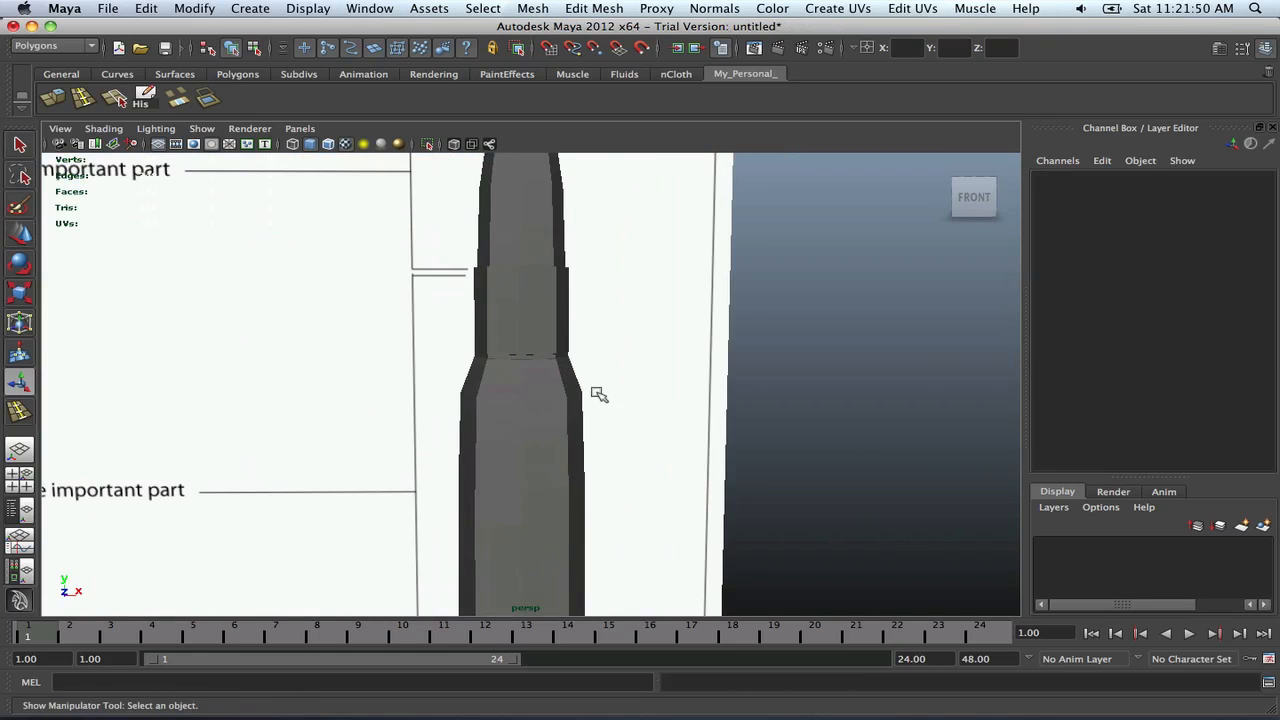
scroll(600, 394, "down", 5)
mouse_move(577, 456)
left_mouse_down("alt")
mouse_move(726, 466)
mouse_move(554, 466)
mouse_move(563, 449)
left_mouse_up("alt")
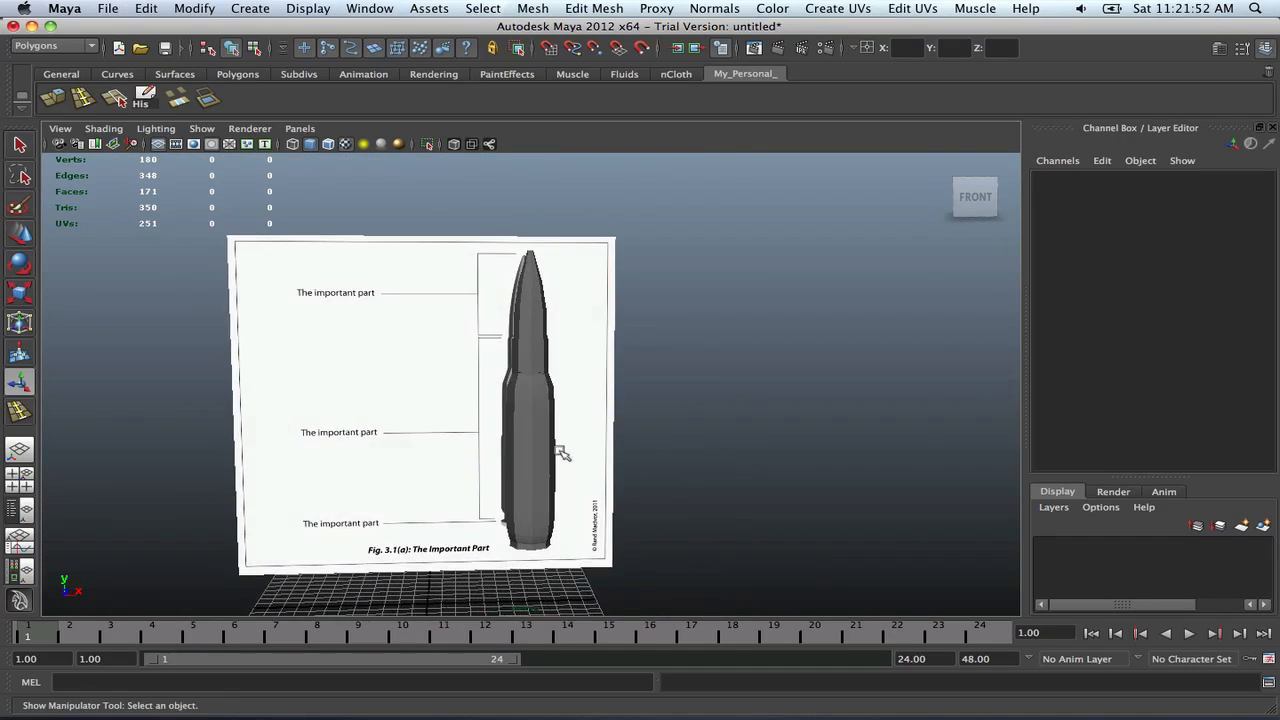
Examine the casing's lower end against the reference in the perspective and front views
scroll(563, 447, "up", 3)
middle_click_drag(556, 585, 554, 486, "alt")
left_click_drag(554, 486, 537, 464, "alt")
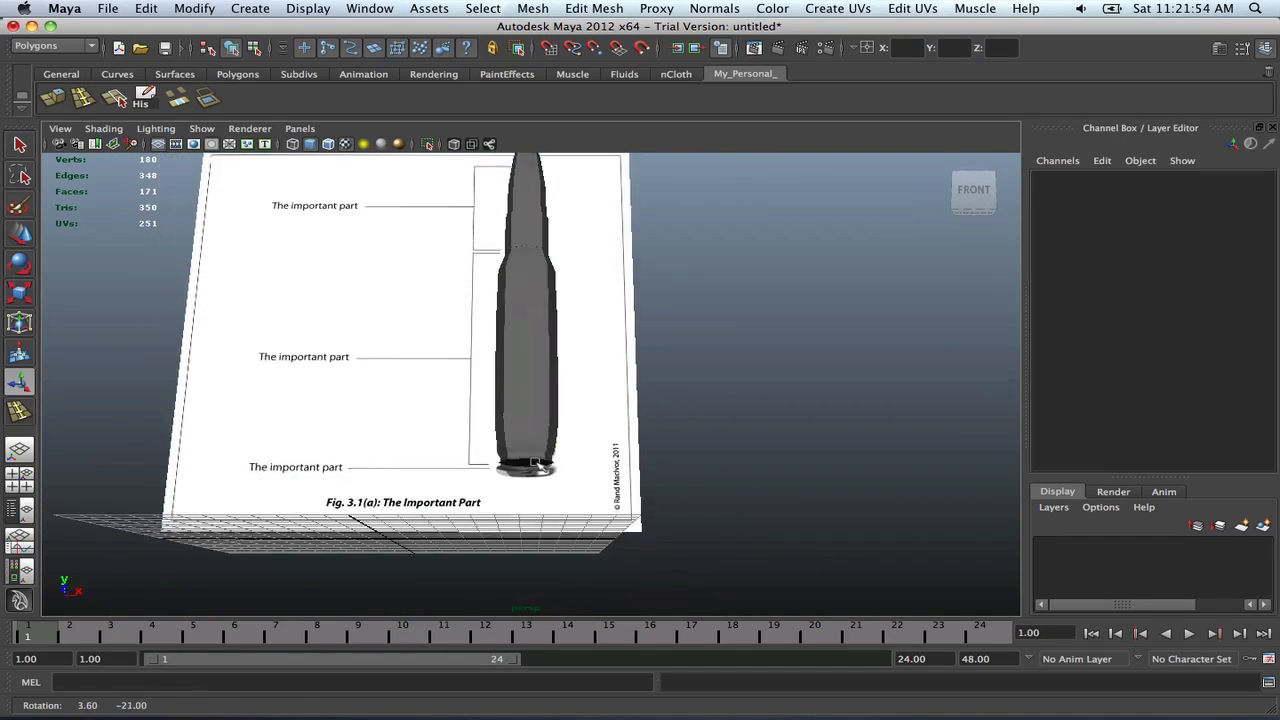
scroll(537, 464, "up", 5)
middle_click_drag(537, 464, 525, 181, "alt")
key("space")
key("space")
left_click(546, 460)
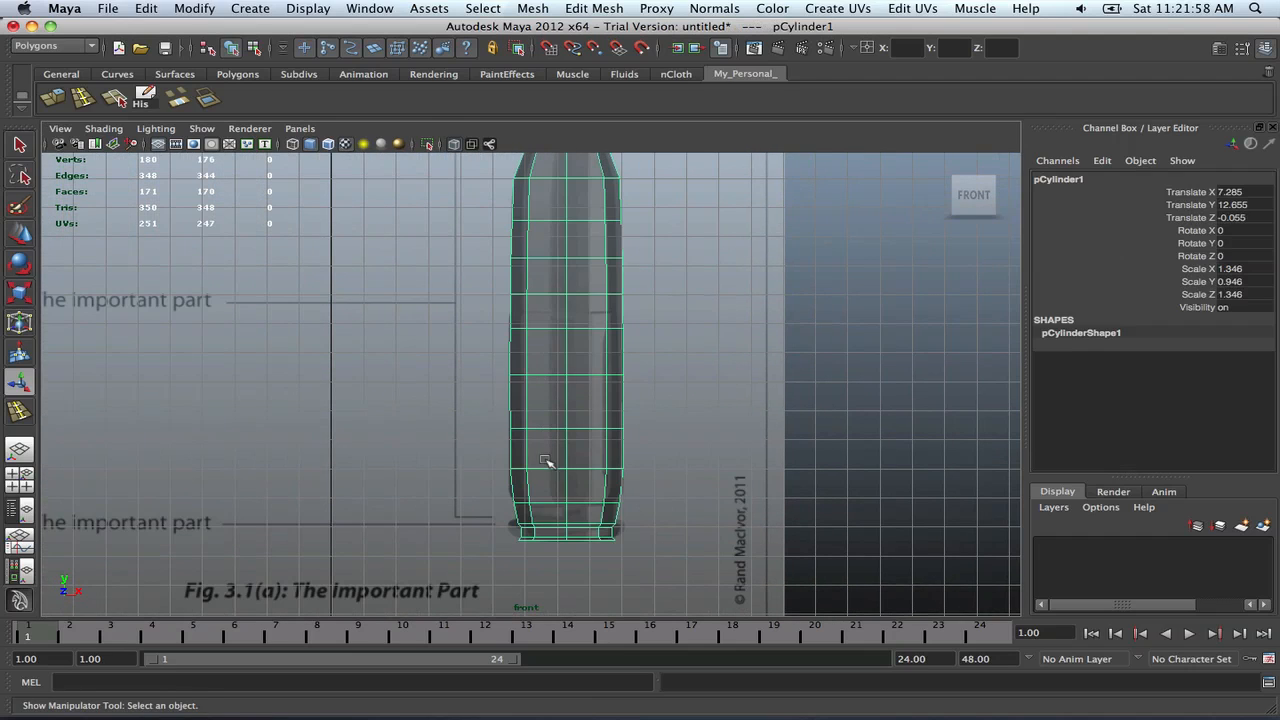
middle_click_drag(592, 393, 591, 466, "alt")
scroll(591, 466, "up", 1)
scroll(597, 486, "down", 1)
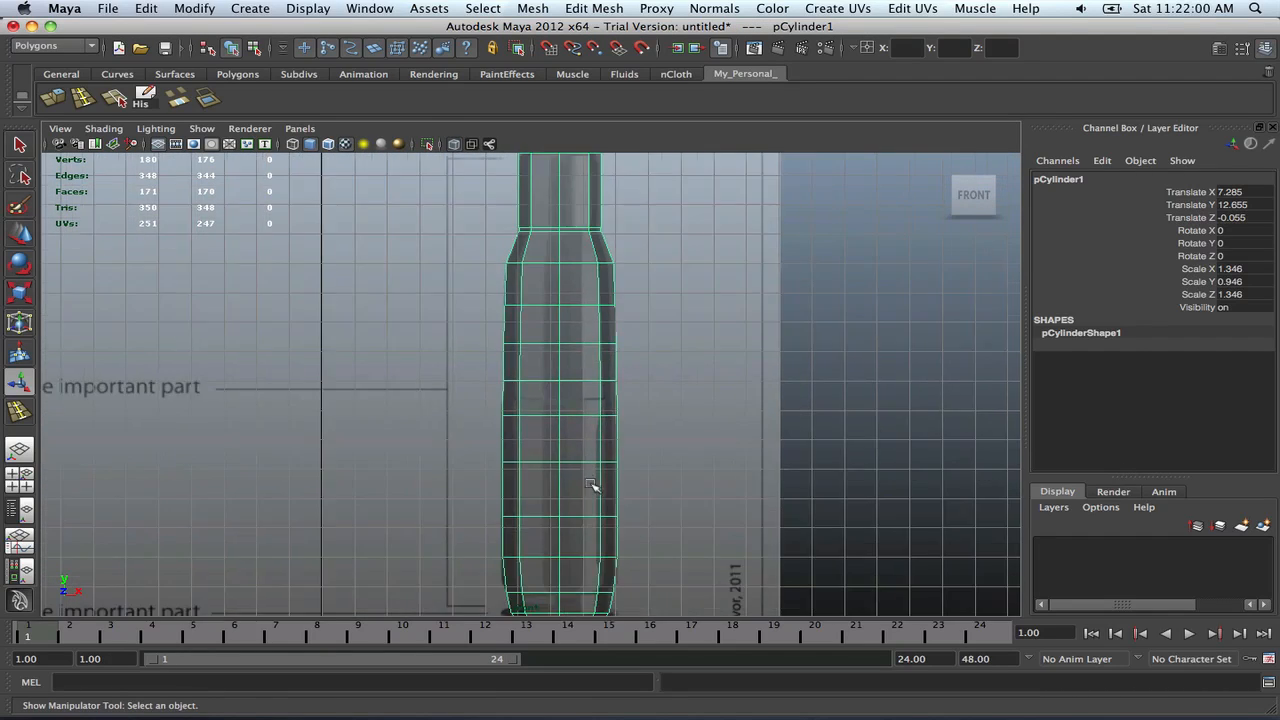
middle_click_drag(585, 606, 570, 484, "alt")
scroll(570, 484, "up", 5)
scroll(571, 486, "up", 3)
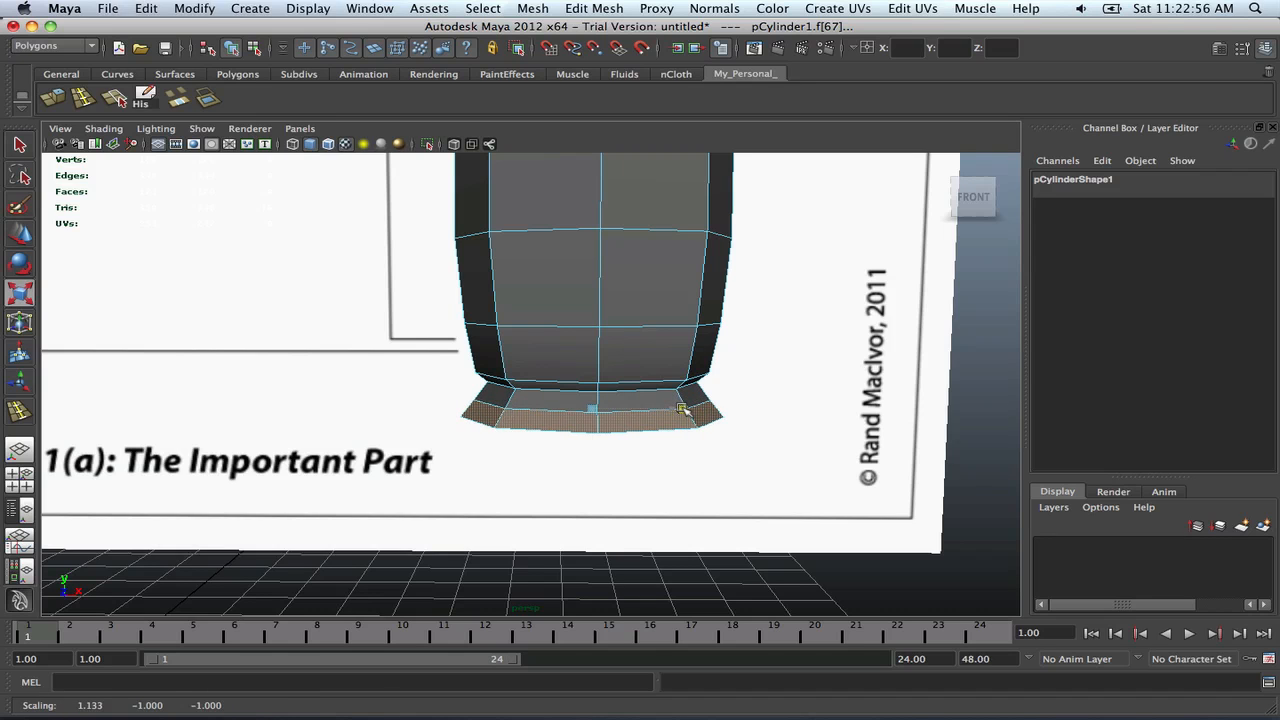
Scale the bottom ring of faces so the casing's base flares outward, and deselect it
mouse_move(680, 407)
left_mouse_down("alt")
mouse_move(692, 387)
mouse_move(670, 400)
left_mouse_up("alt")
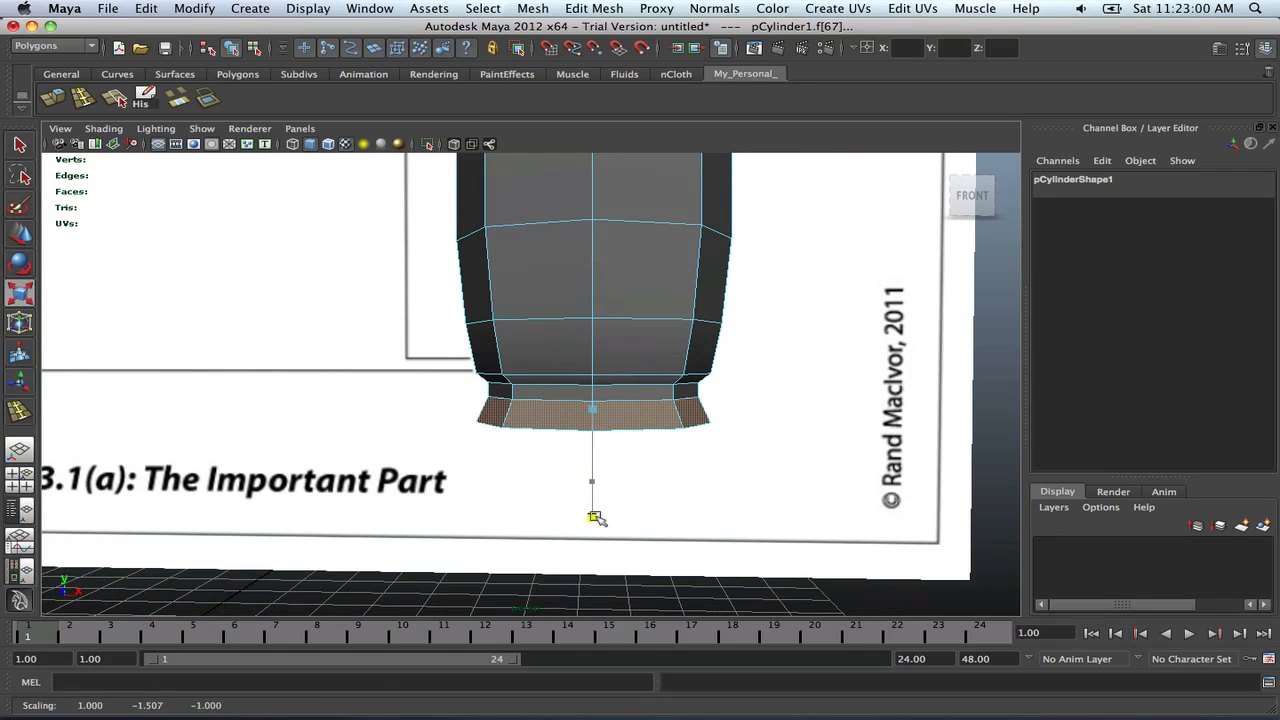
scroll(614, 450, "down", 2)
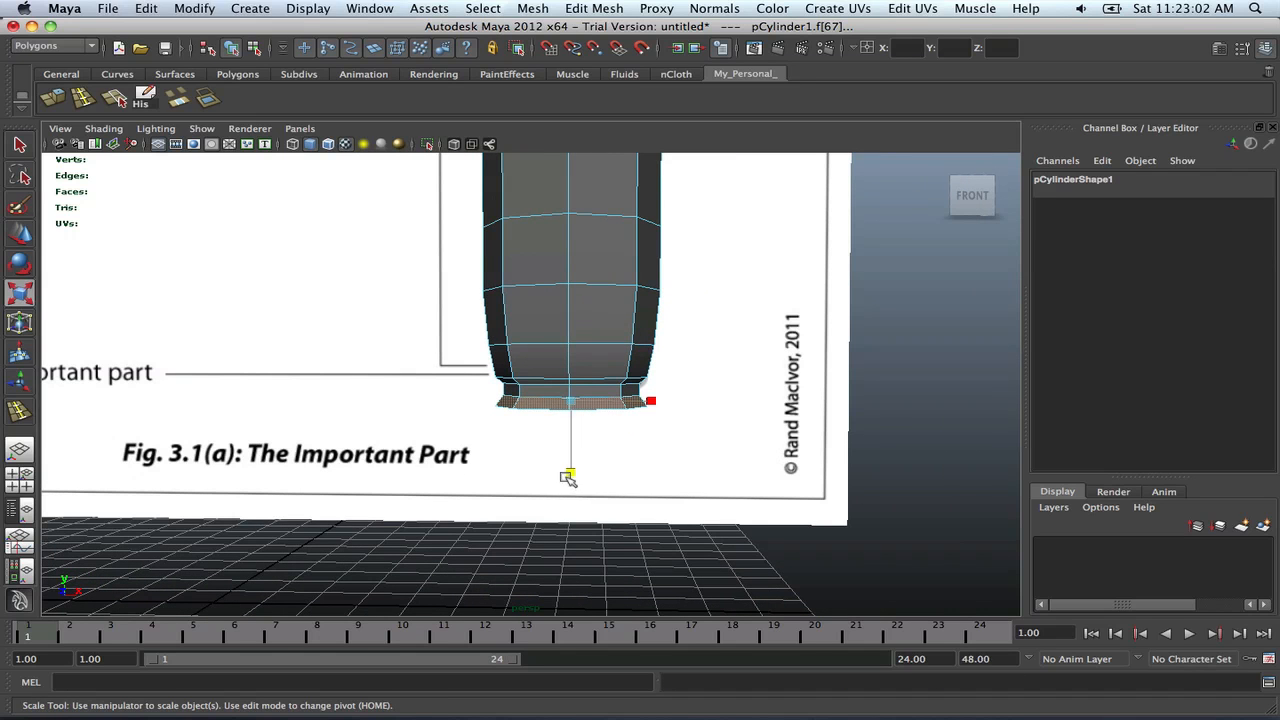
left_click(880, 446)
Return to object mode and inspect the flared casing base with the smoothed preview on and off
left_click_drag(654, 377, 590, 358, "alt")
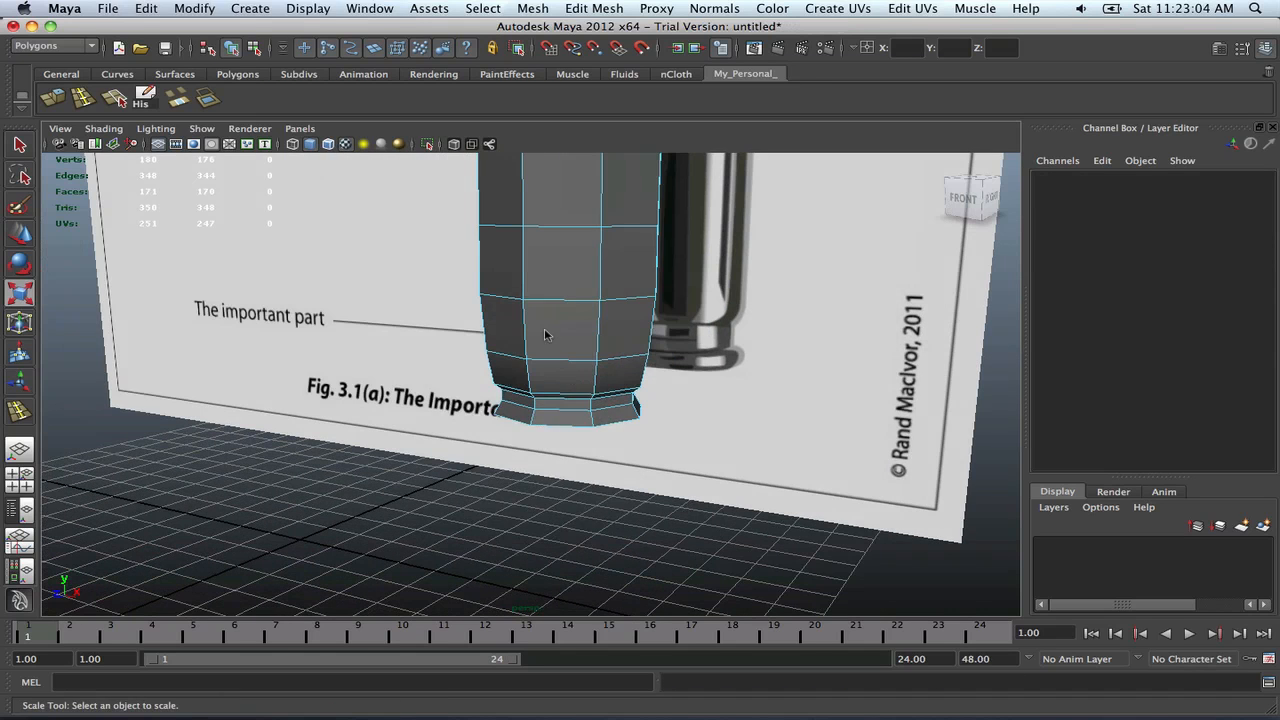
right_click_drag(546, 334, 580, 311)
left_click(578, 309)
left_click_drag(580, 315, 625, 329, "alt")
key("3")
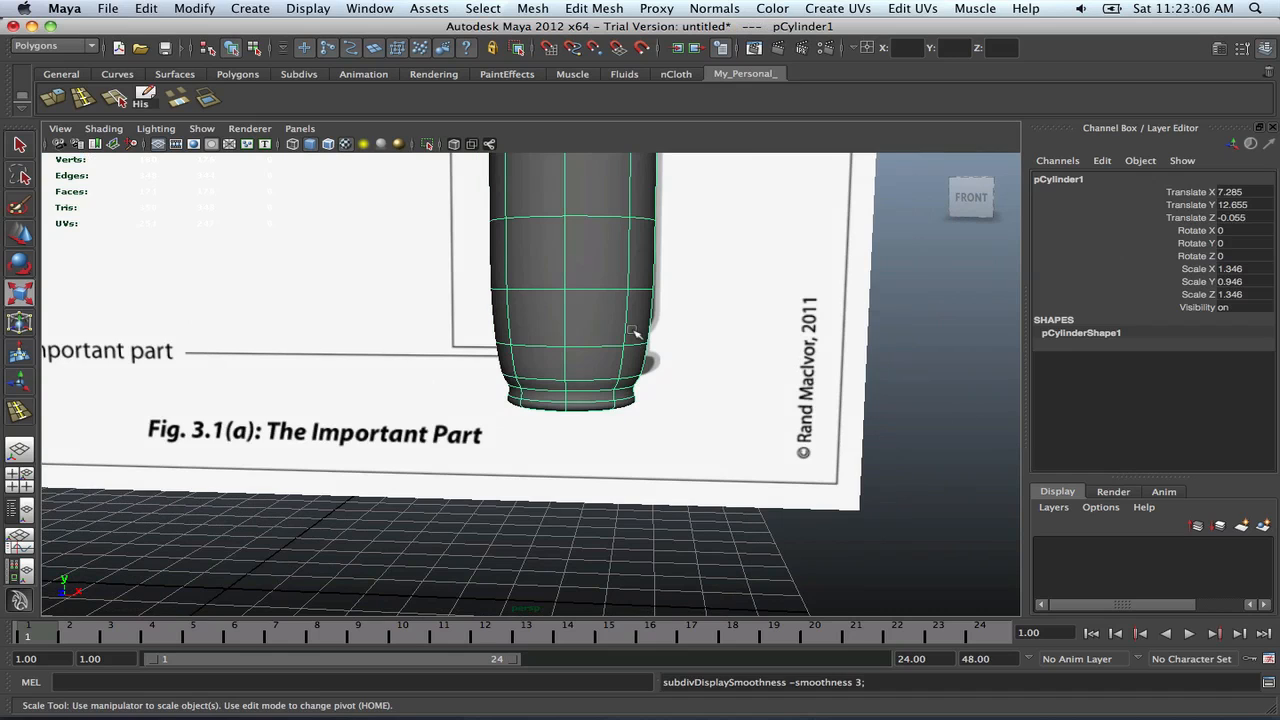
left_click_drag(778, 388, 806, 380, "alt")
left_click(806, 380)
scroll(794, 390, "up", 3)
mouse_move(703, 380)
left_mouse_down("alt")
mouse_move(871, 369)
mouse_move(666, 380)
mouse_move(686, 377)
mouse_move(640, 400)
mouse_move(686, 380)
mouse_move(523, 394)
mouse_move(680, 377)
mouse_move(700, 395)
left_mouse_up("alt")
left_click(654, 391)
scroll(643, 401, "up", 2)
key("1")
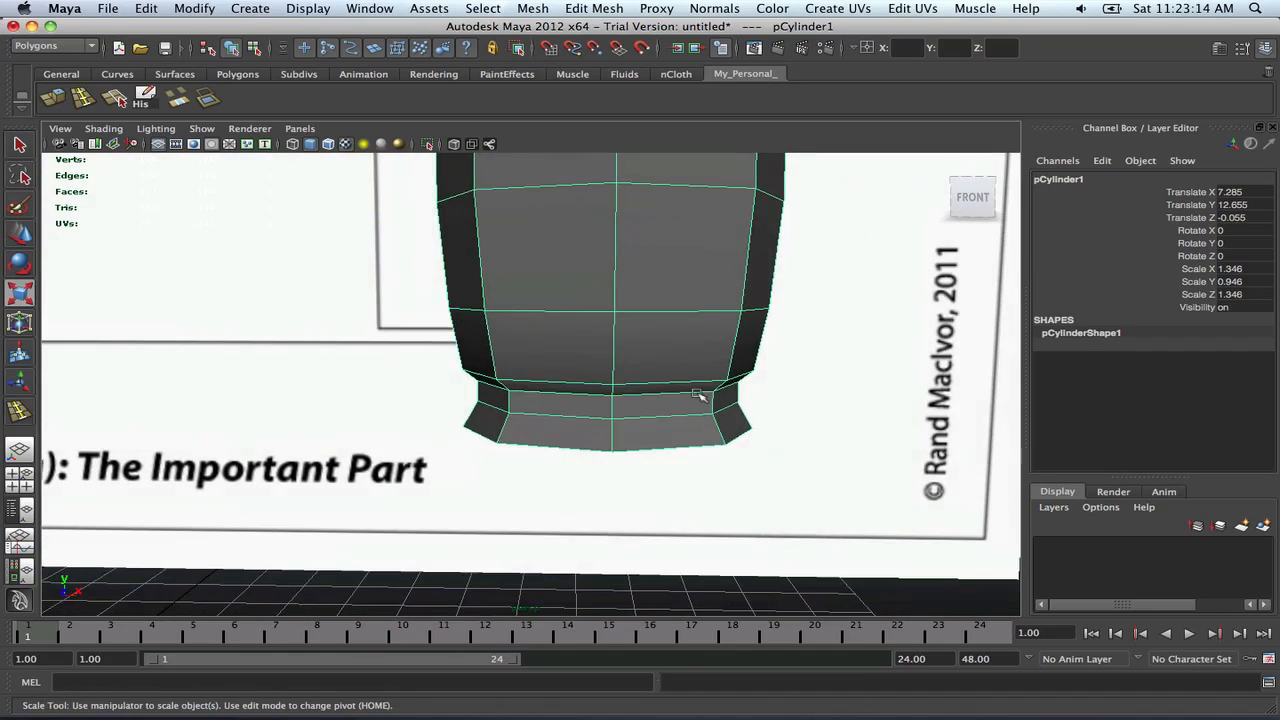
Bevel the edge loop just above the casing's bottom flare with an offset of 0.3 and one segment
key("space")
key("space")
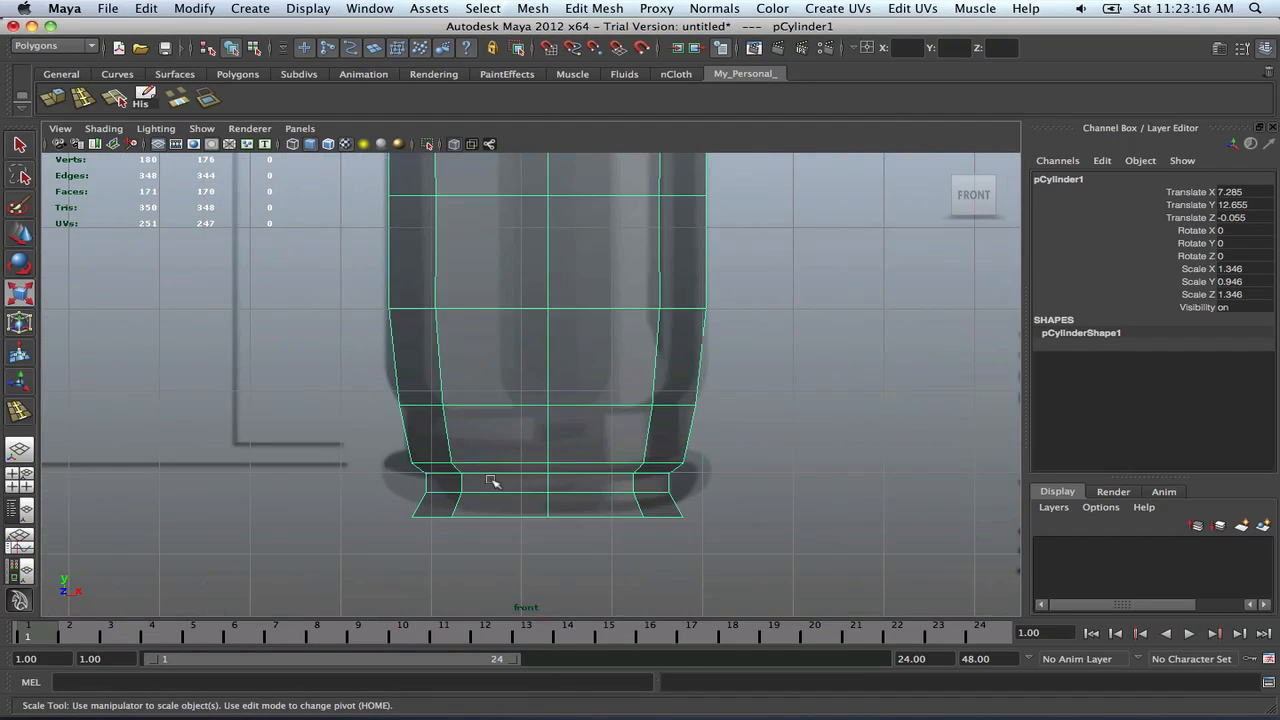
scroll(624, 521, "up", 1)
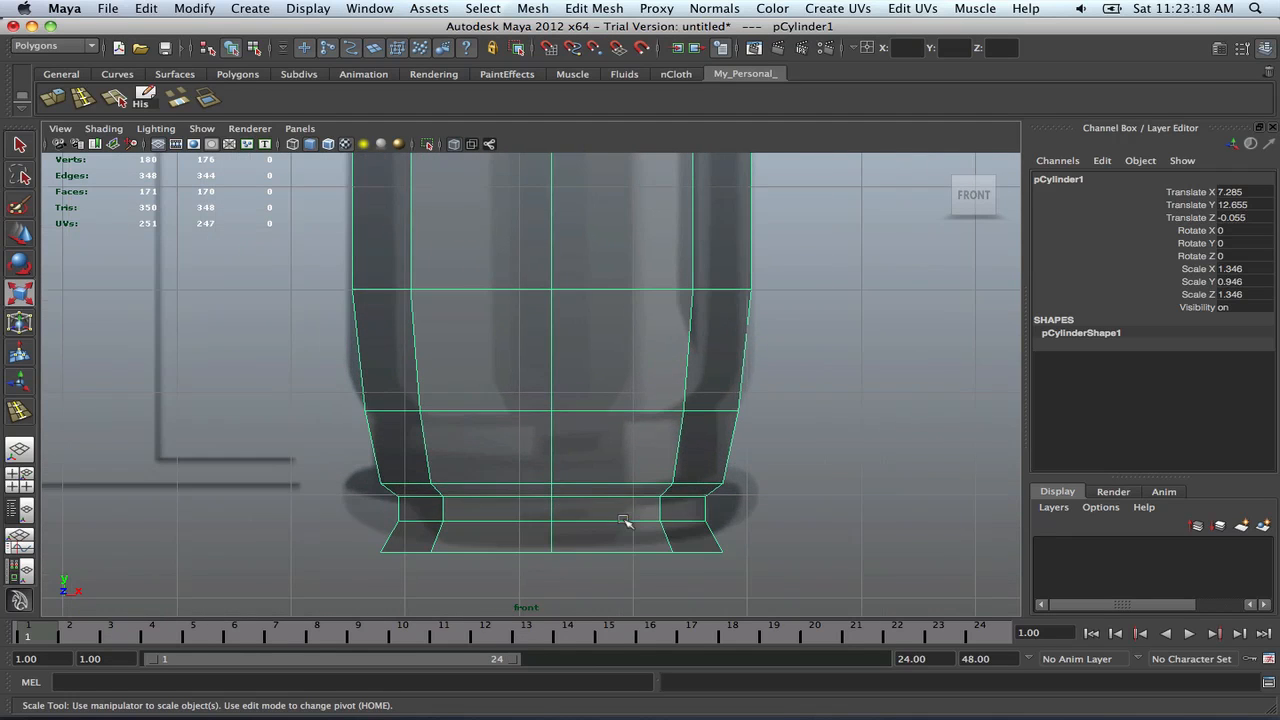
middle_click_drag(618, 520, 620, 470, "alt")
right_click_drag(609, 440, 609, 478)
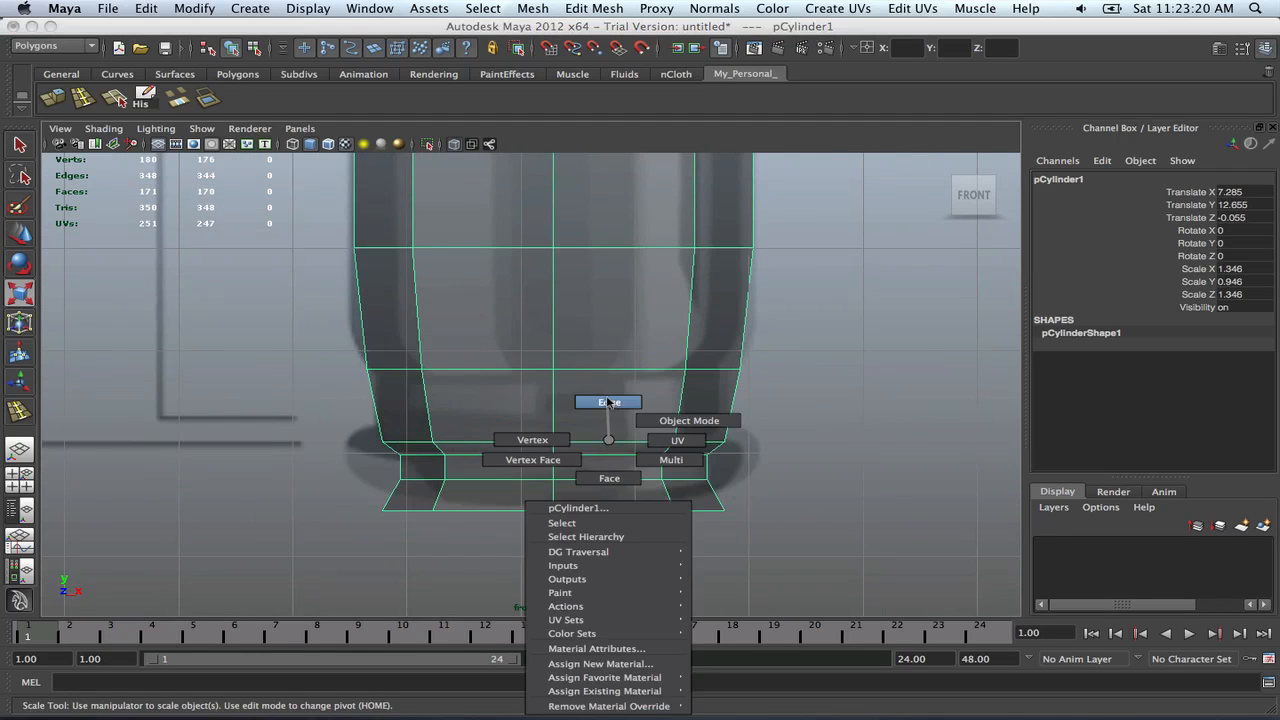
right_click_drag(609, 402, 609, 402)
double_click(611, 480)
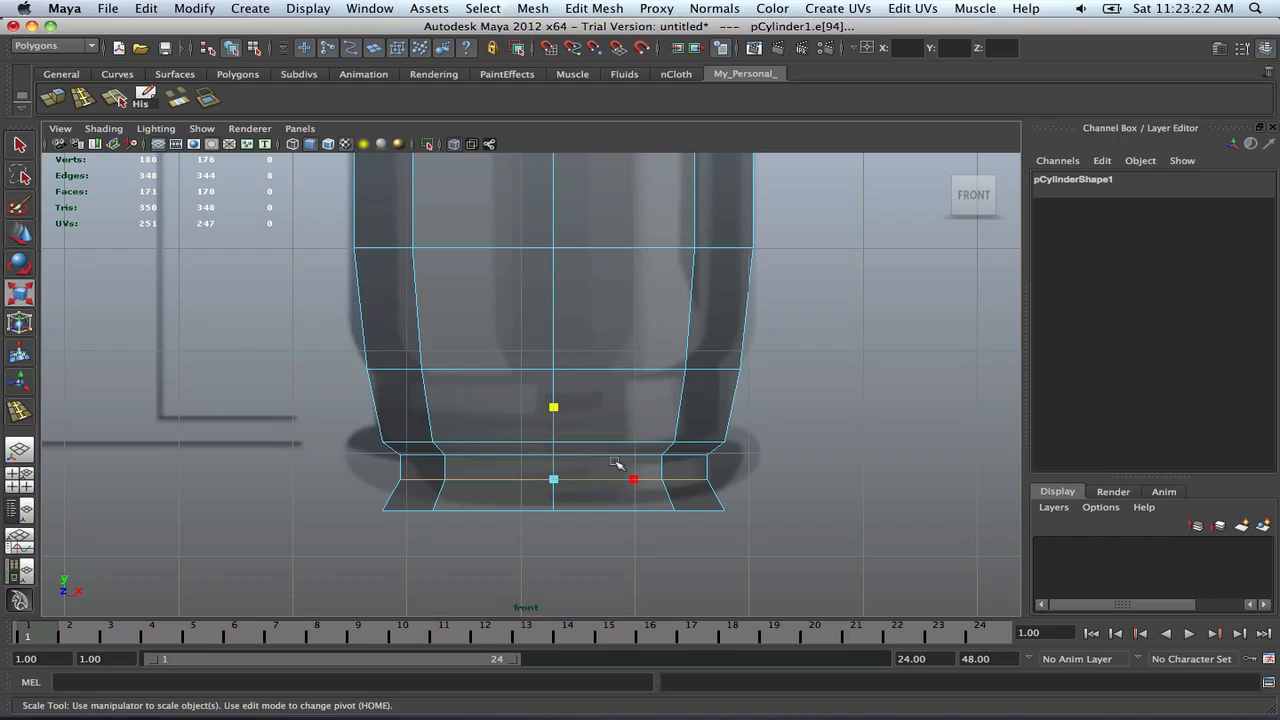
right_click_drag(615, 463, 716, 456, "shift")
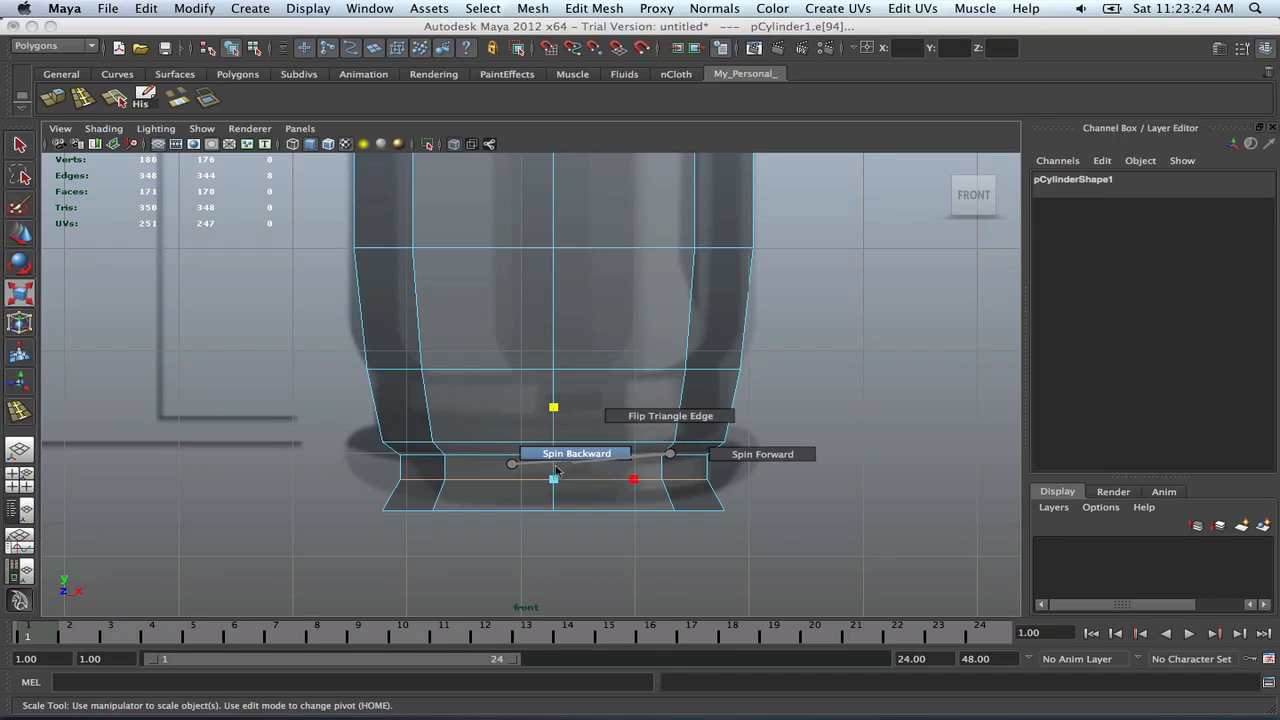
right_click_drag(556, 471, 665, 473, "shift")
left_click(1002, 438)
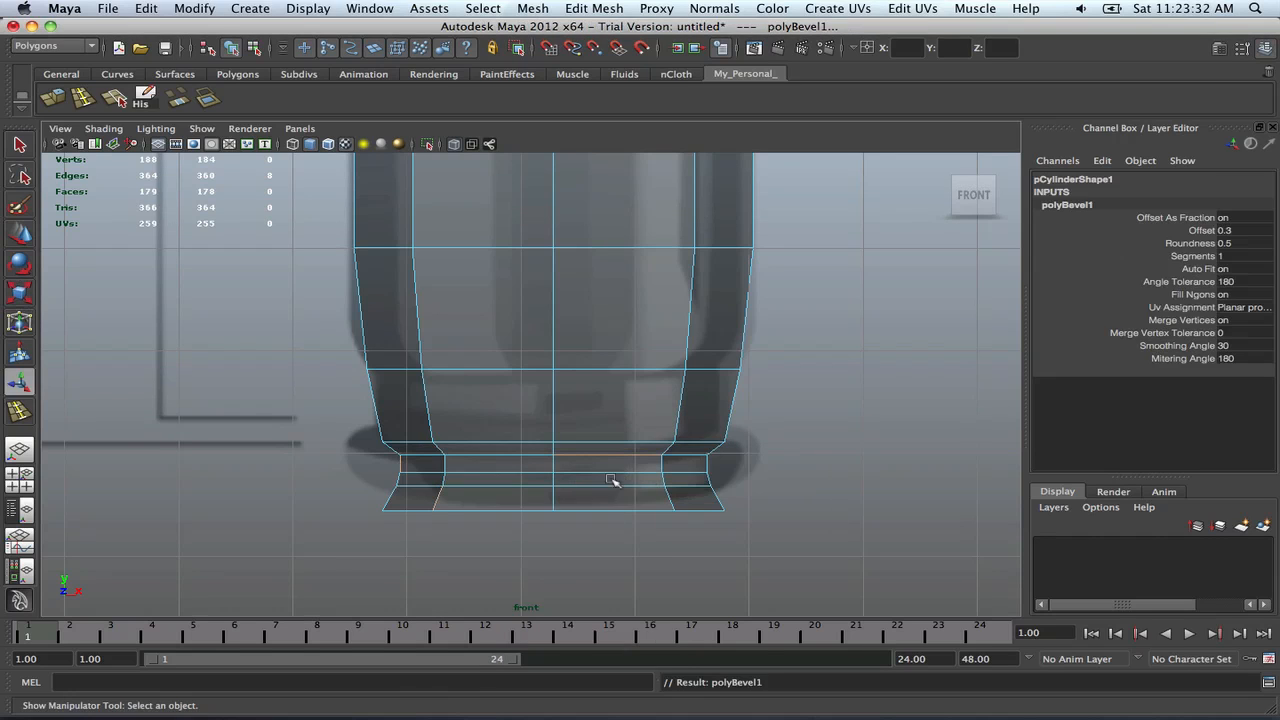
Preview the bevelled casing base smoothed and compare it with the rim in the reference image
scroll(578, 483, "up", 1)
scroll(580, 483, "down", 10)
scroll(580, 476, "up", 7)
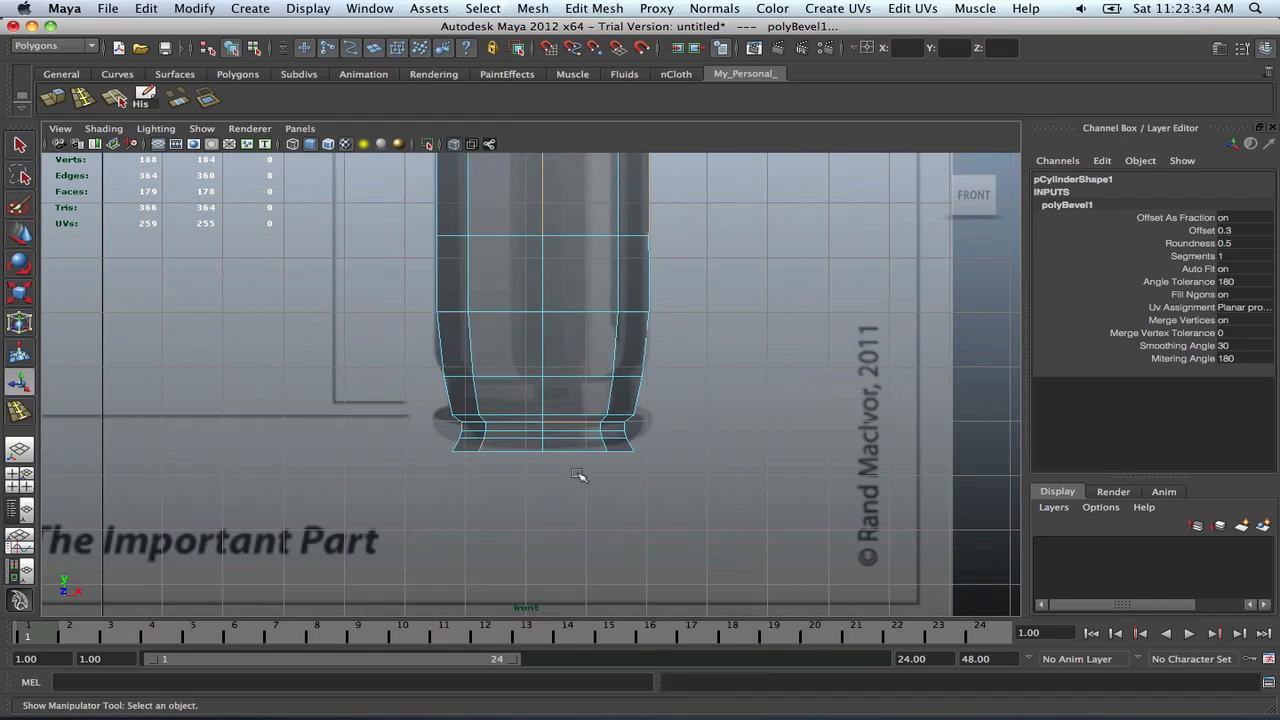
right_click_drag(573, 466, 607, 441)
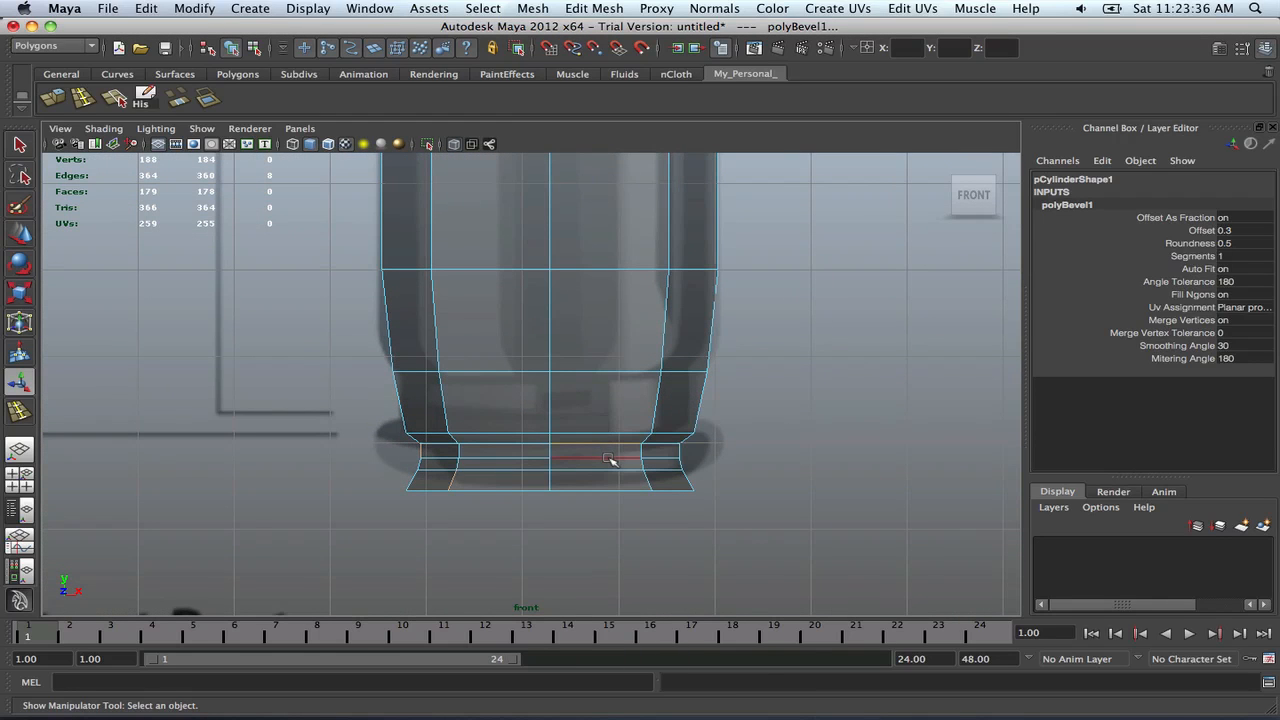
left_click(609, 458)
key("3")
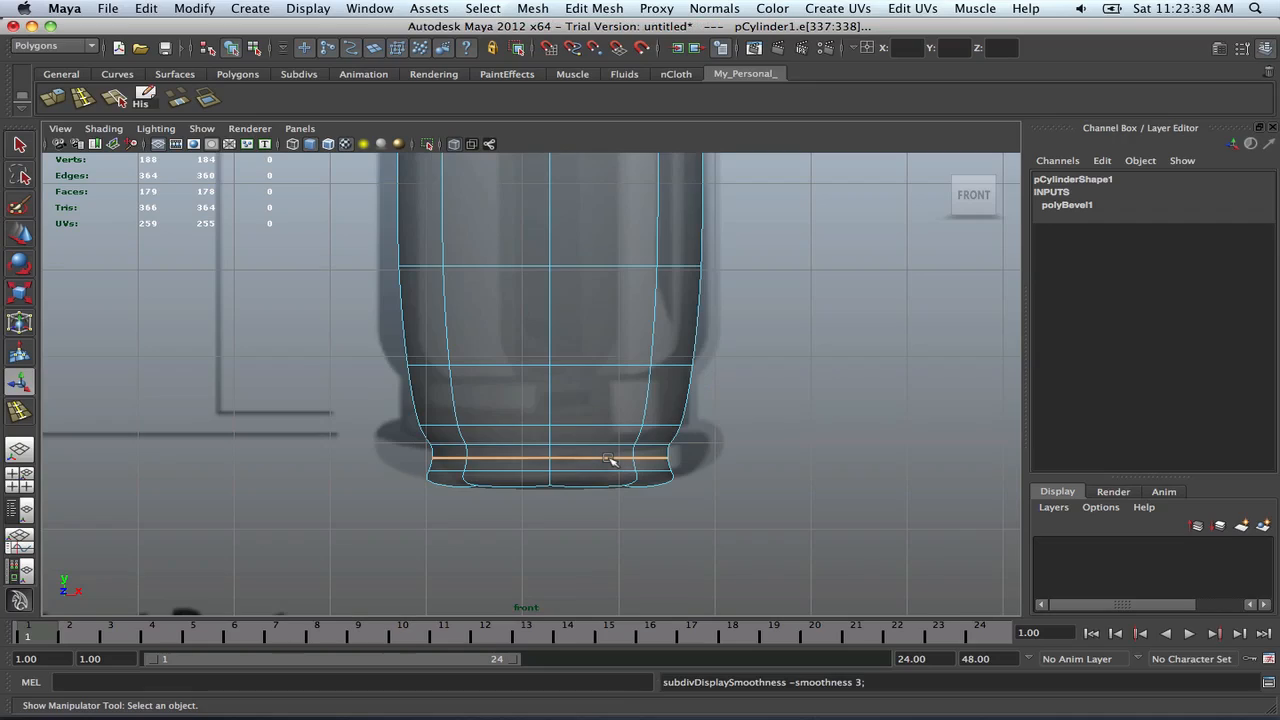
key("space")
key("space")
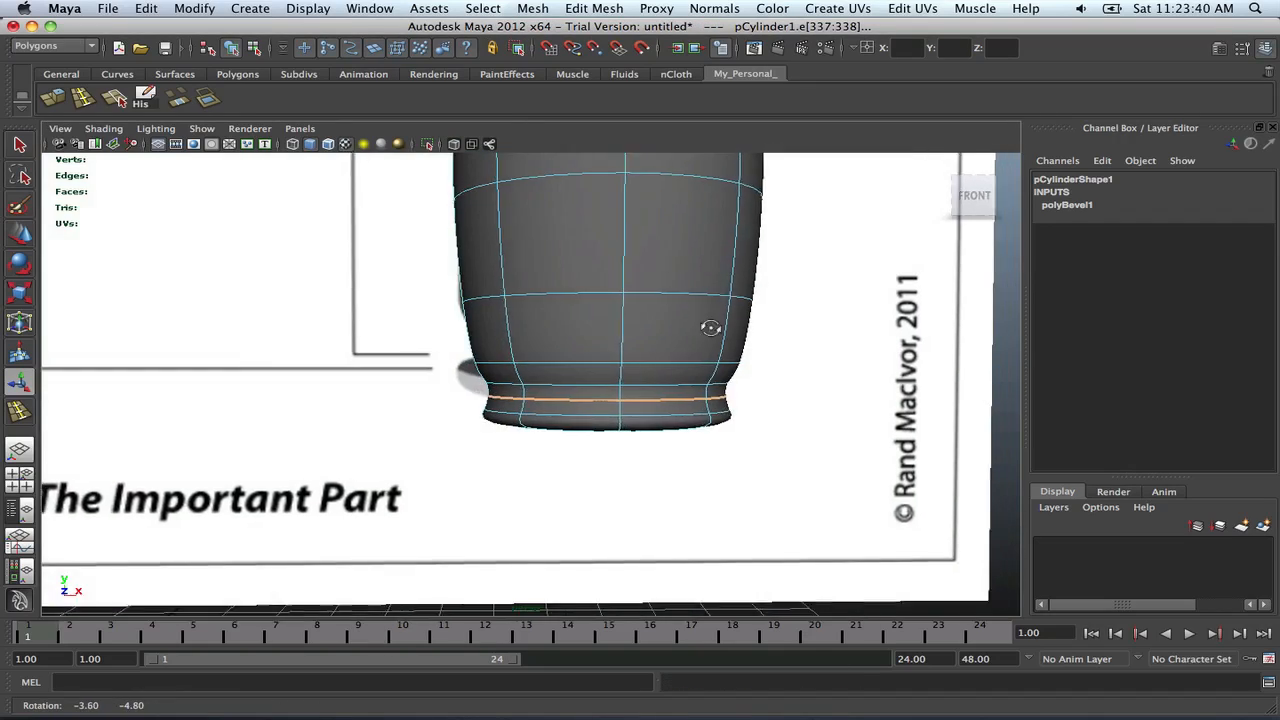
left_click_drag(711, 329, 765, 382, "alt")
scroll(687, 325, "down", 10)
left_click(771, 347)
scroll(765, 382, "up", 10)
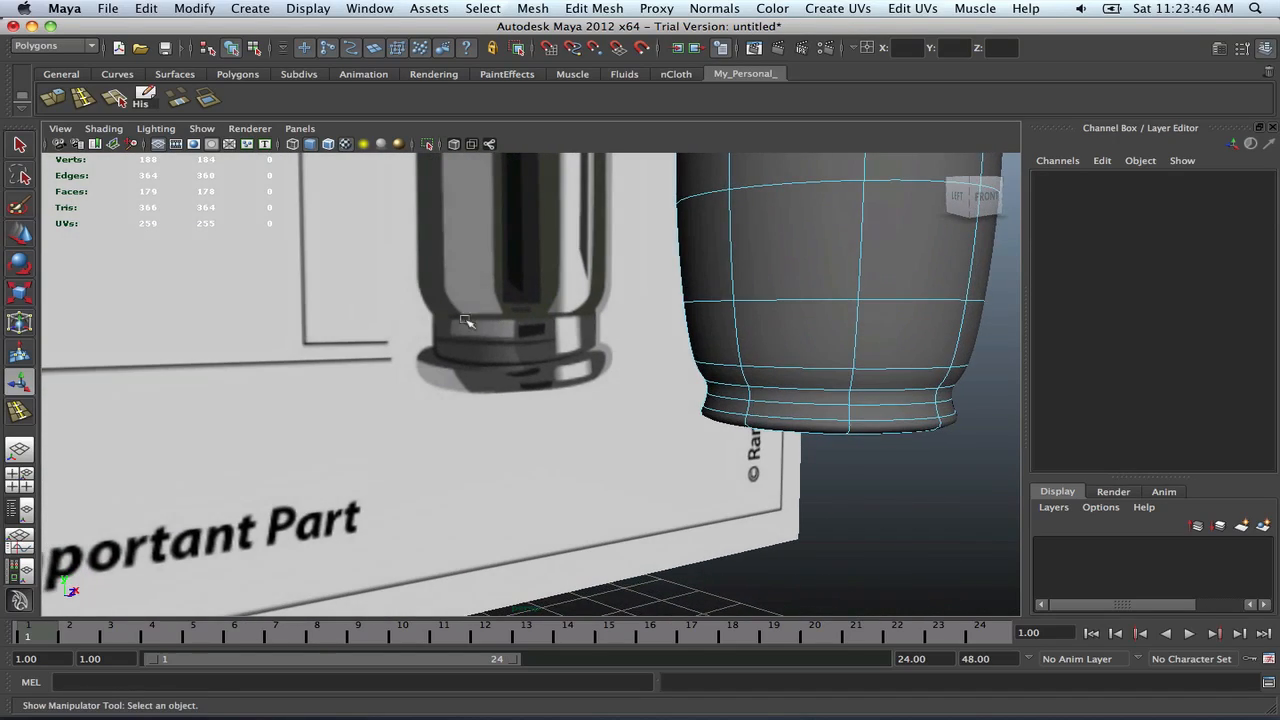
left_click_drag(466, 322, 511, 330, "alt")
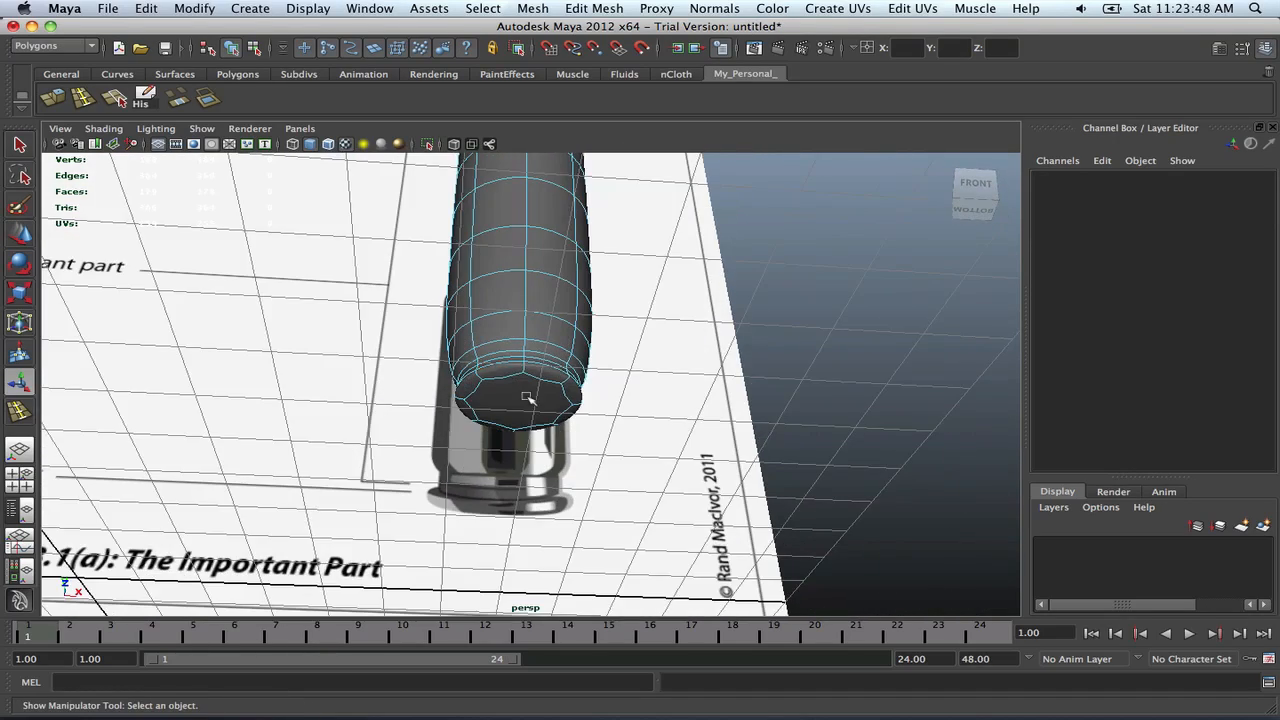
left_click_drag(527, 397, 520, 430, "alt")
scroll(543, 403, "down", 10)
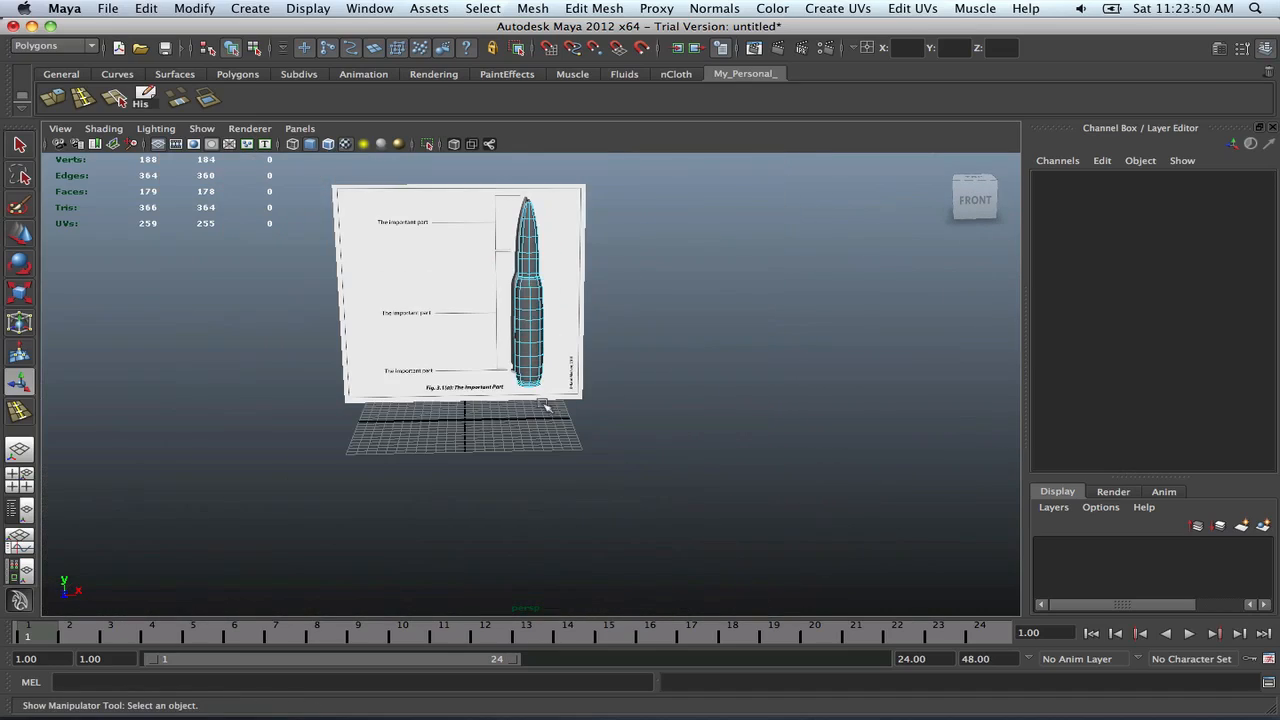
Select the face that caps the underside of the casing
right_click_drag(529, 360, 532, 326)
scroll(579, 389, "up", 5)
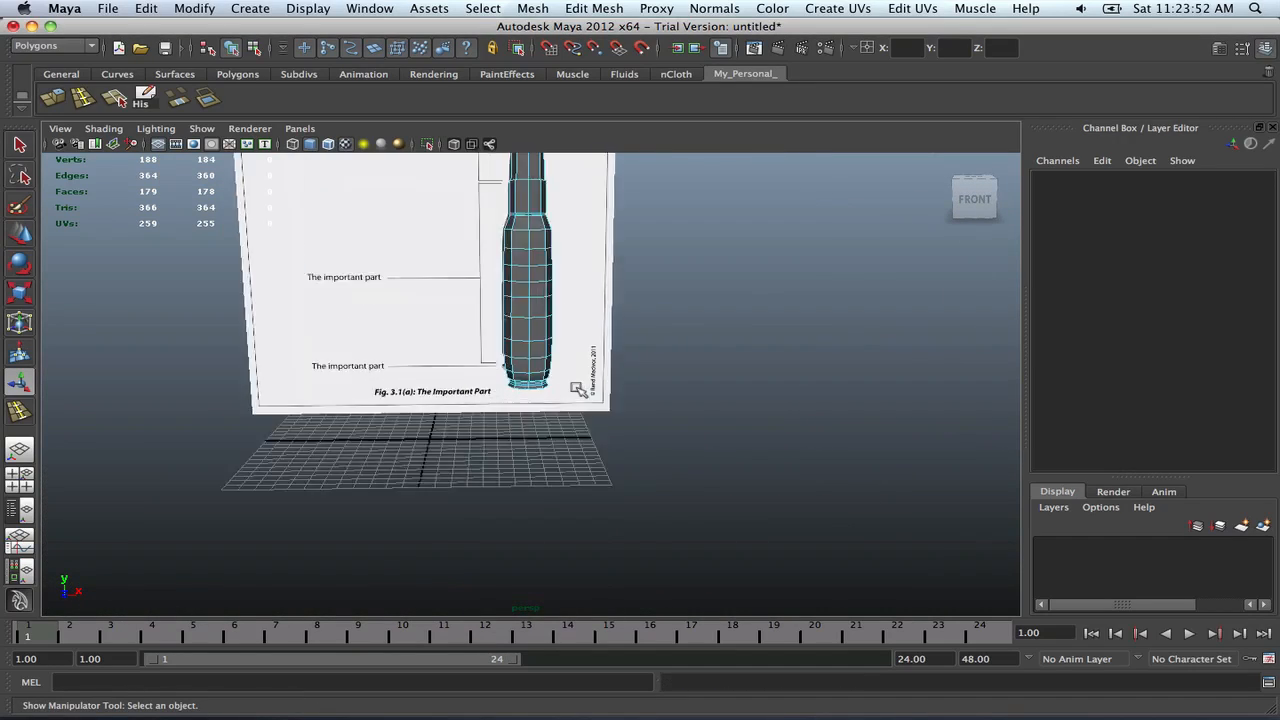
scroll(577, 388, "up", 10)
left_click_drag(534, 380, 531, 328, "alt")
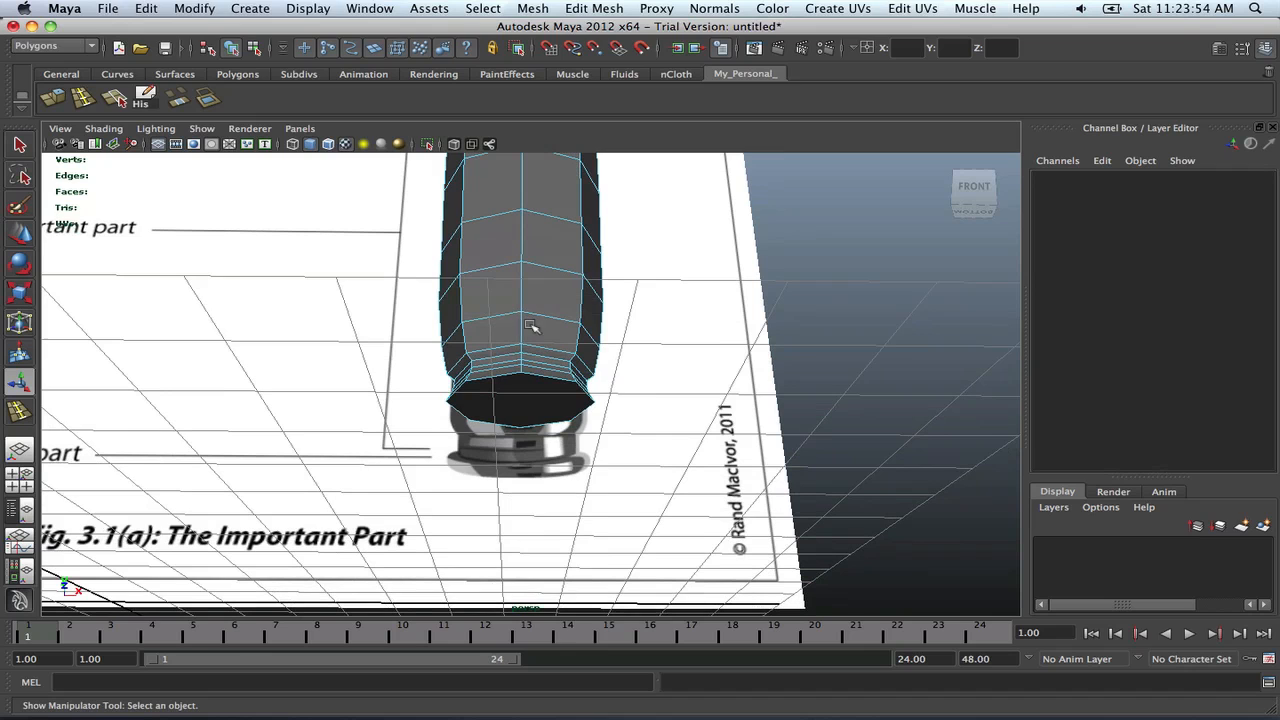
left_click(523, 397)
mouse_move(549, 385)
left_mouse_down("alt")
mouse_move(536, 409)
mouse_move(546, 373)
left_mouse_up("alt")
left_click(536, 409)
left_click(541, 387)
right_click_drag(546, 373, 543, 396)
left_click(543, 394)
left_click_drag(546, 378, 543, 417, "alt")
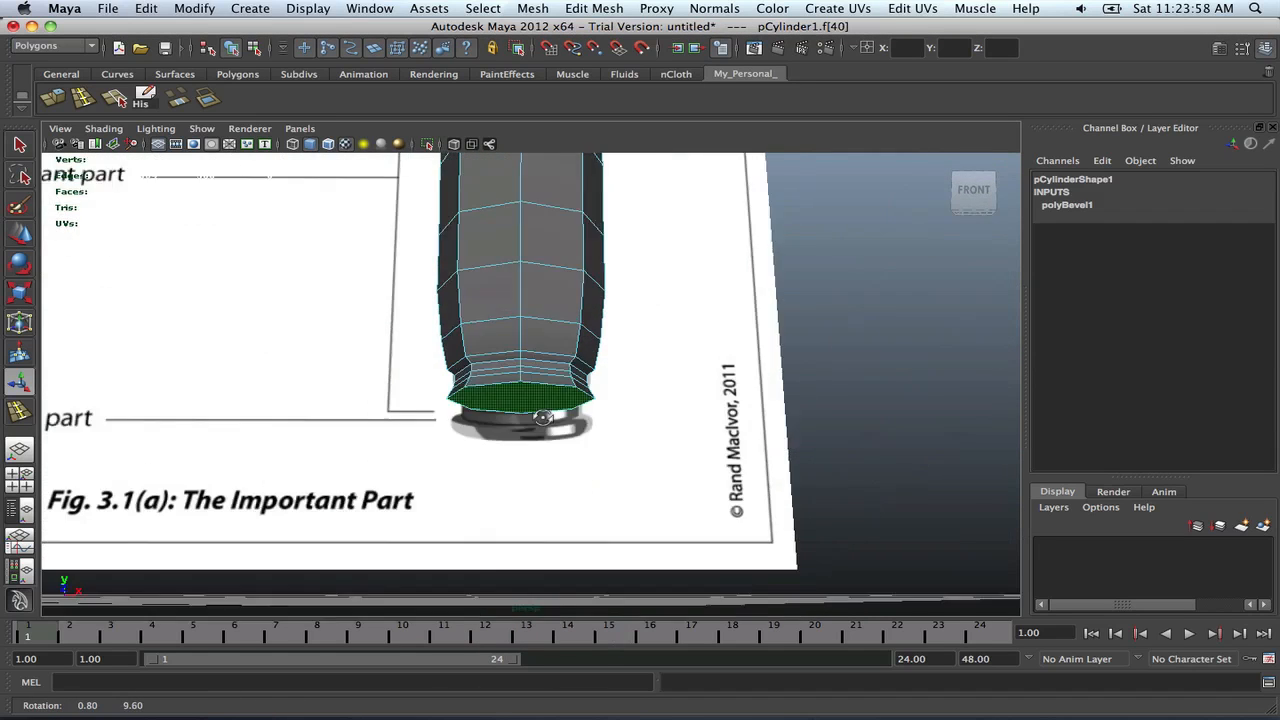
In the front view, extrude the bottom cap face, scale it wider than the casing and pull it down 0.601
key("space")
key("space")
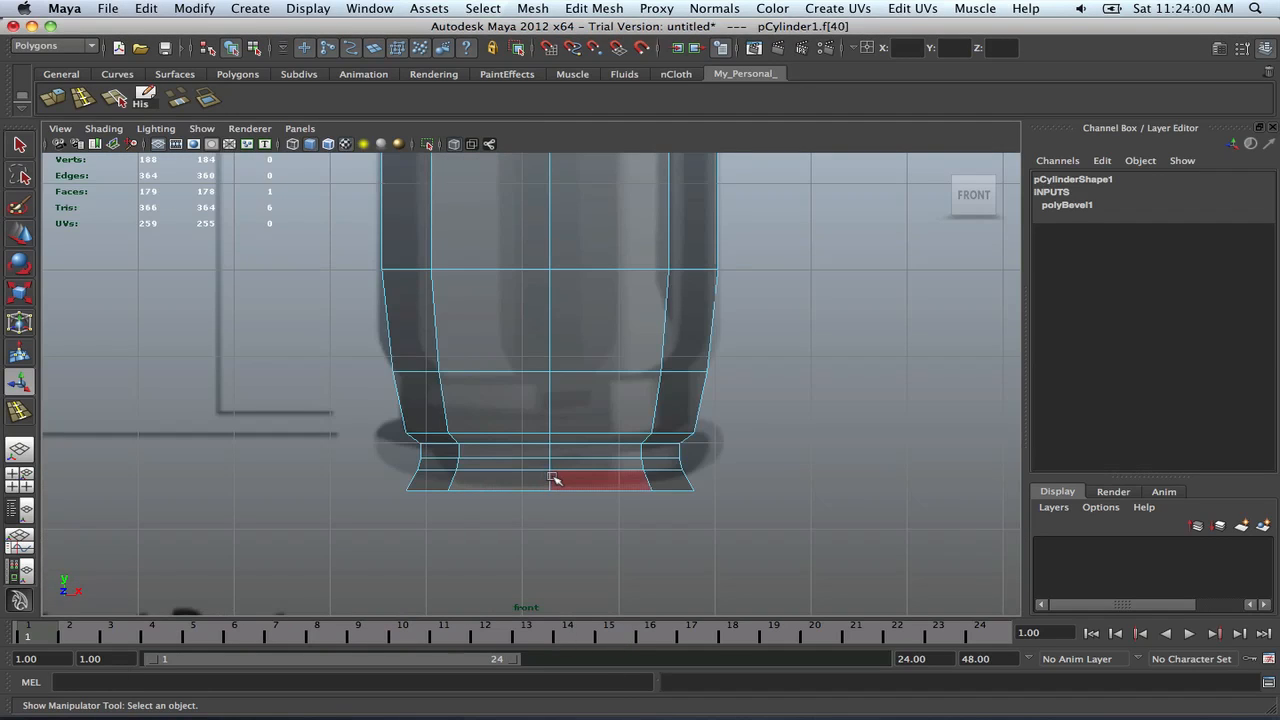
right_click_drag(562, 478, 566, 503, "shift")
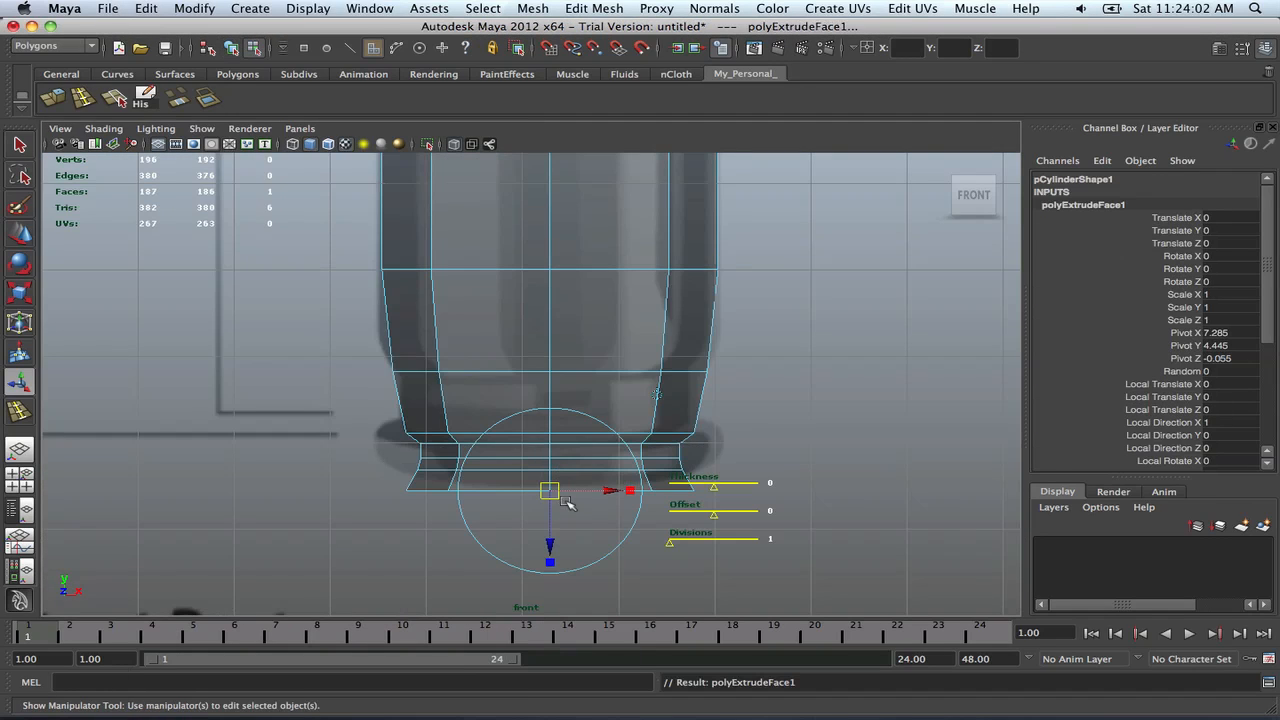
left_click_drag(631, 492, 580, 499)
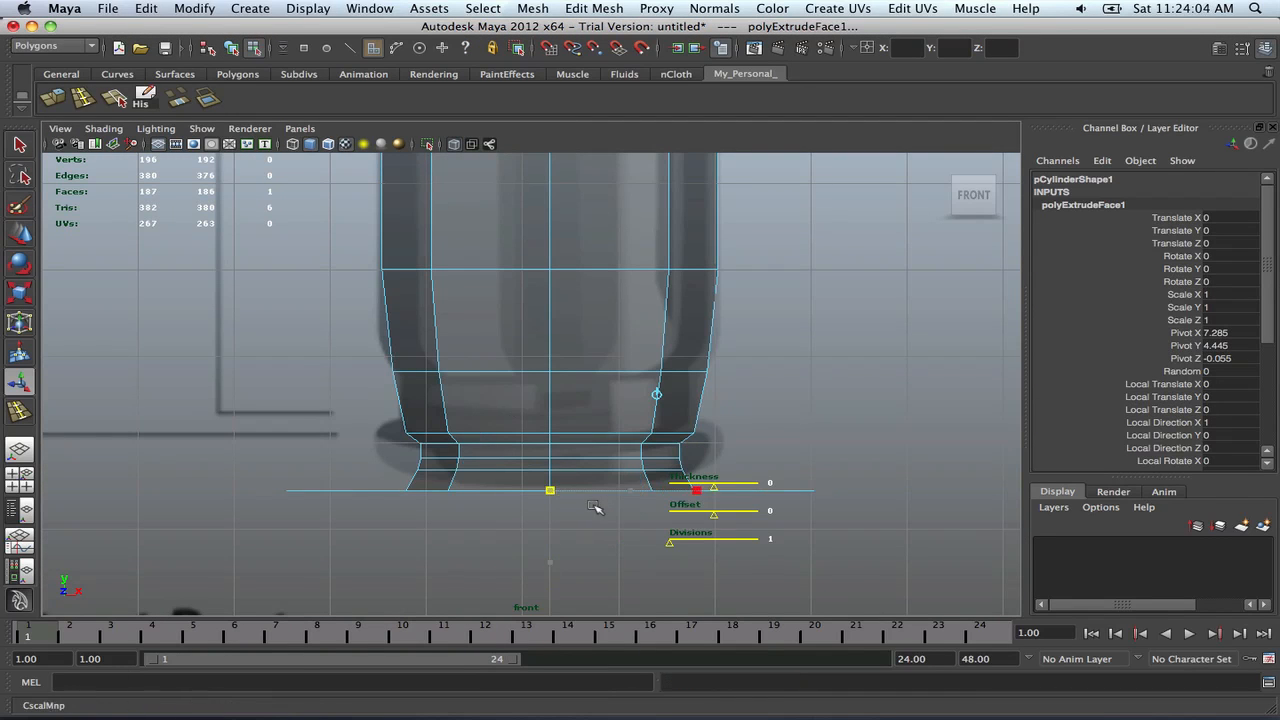
left_click_drag(553, 546, 562, 598)
scroll(585, 497, "up", 1)
middle_click_drag(587, 497, 592, 438, "alt")
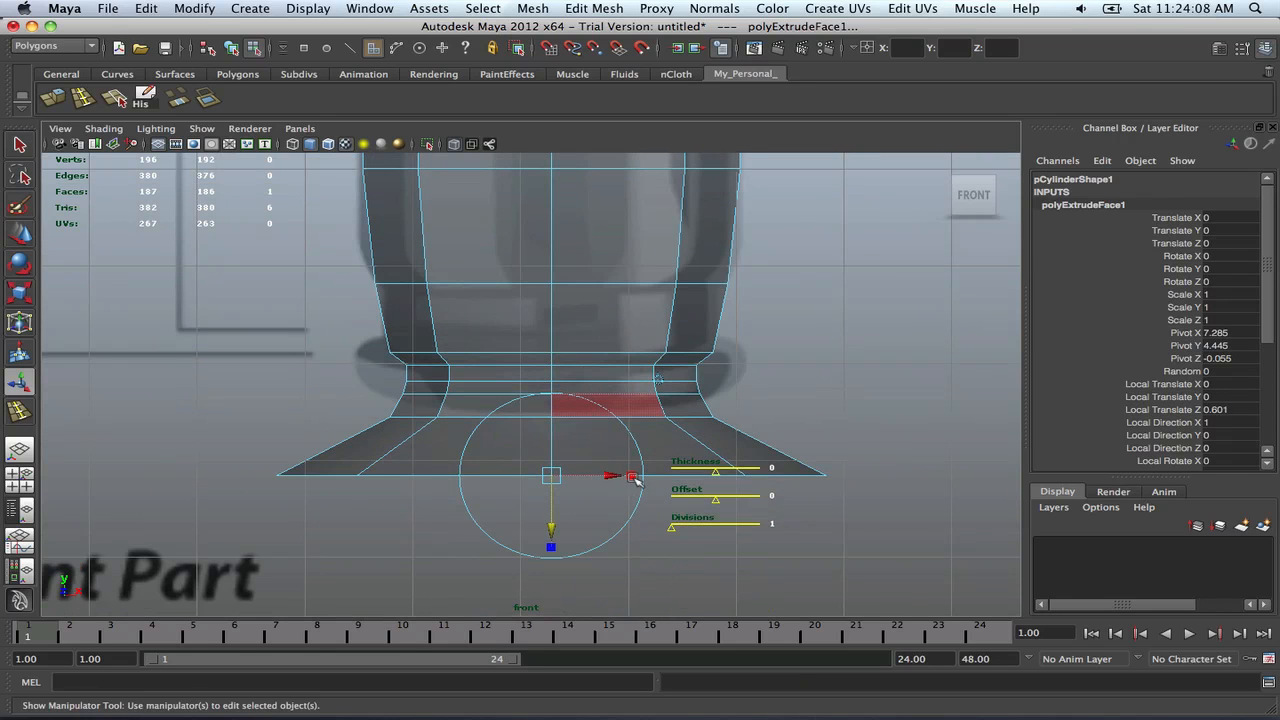
Try rescaling the extruded bottom face, and undo the rescaling and the face's downward offset, finishing in the perspective view
left_click_drag(632, 478, 598, 478)
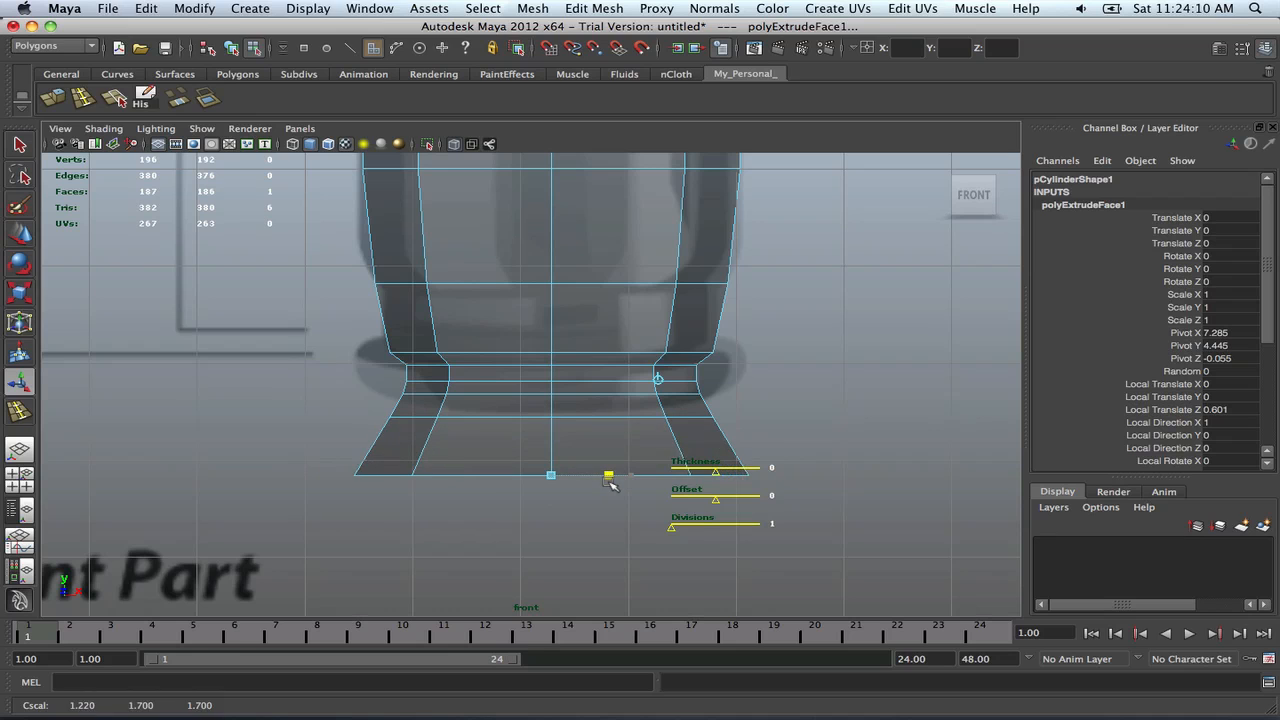
key("ctrl+z")
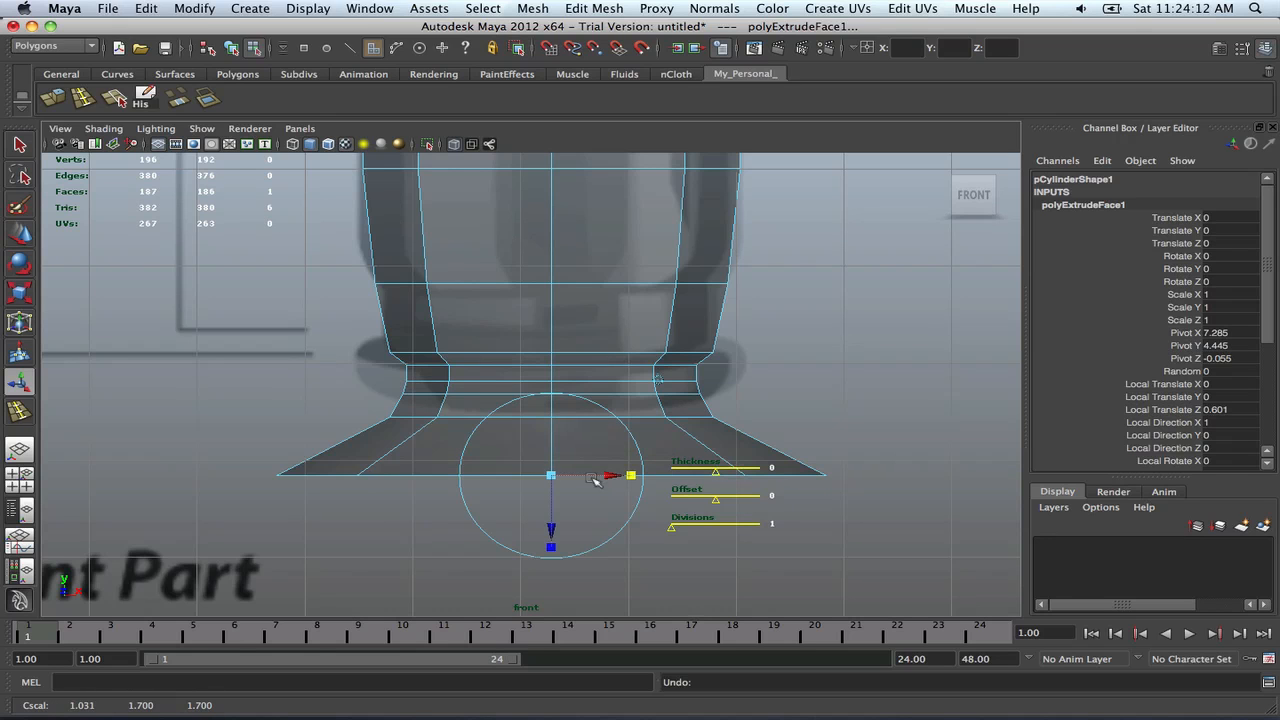
left_click_drag(555, 476, 555, 477)
key("ctrl+z")
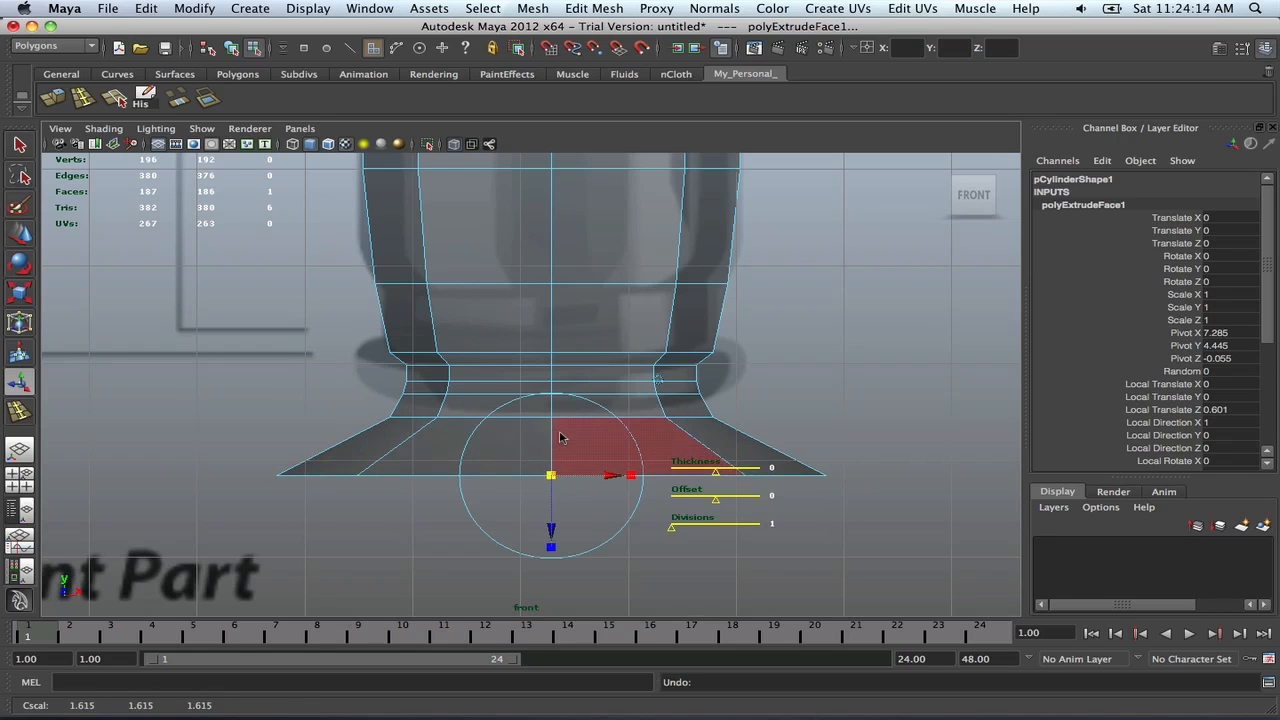
key("space")
key("space")
left_click_drag(705, 322, 667, 337, "alt")
key("ctrl+z")
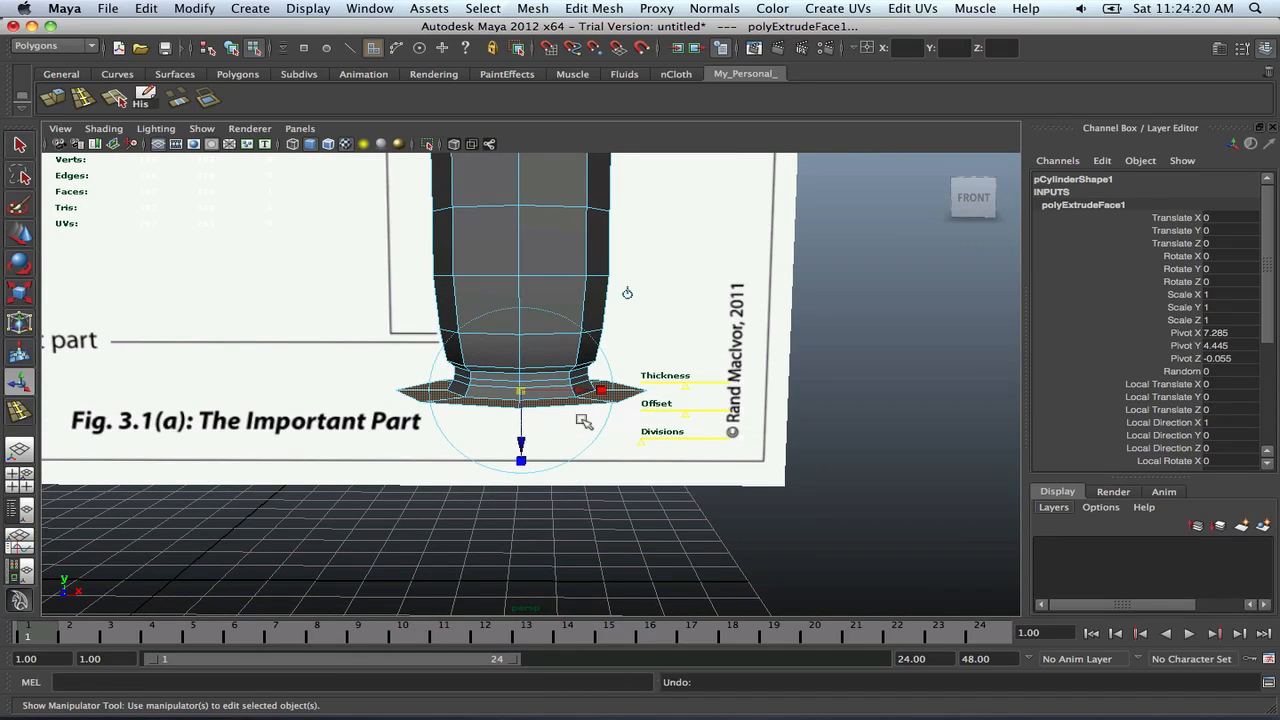
key("ctrl+e")
left_click_drag(519, 436, 525, 463)
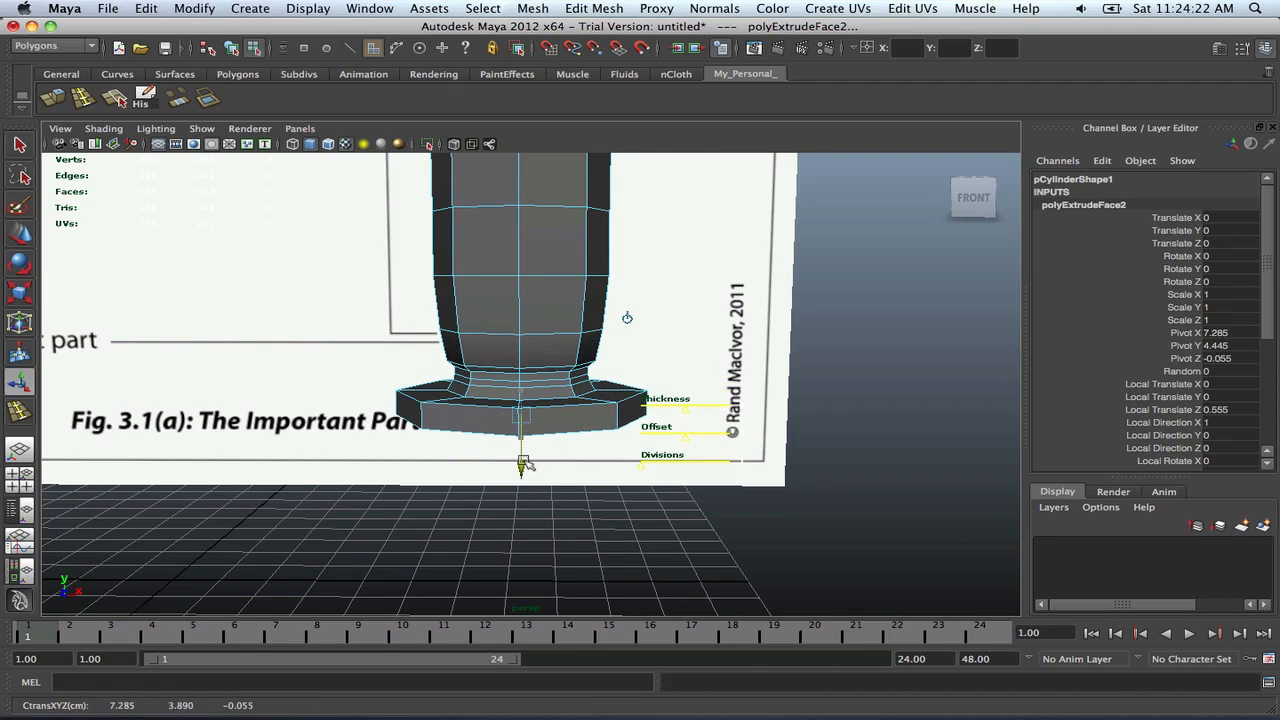
key("ctrl+z")
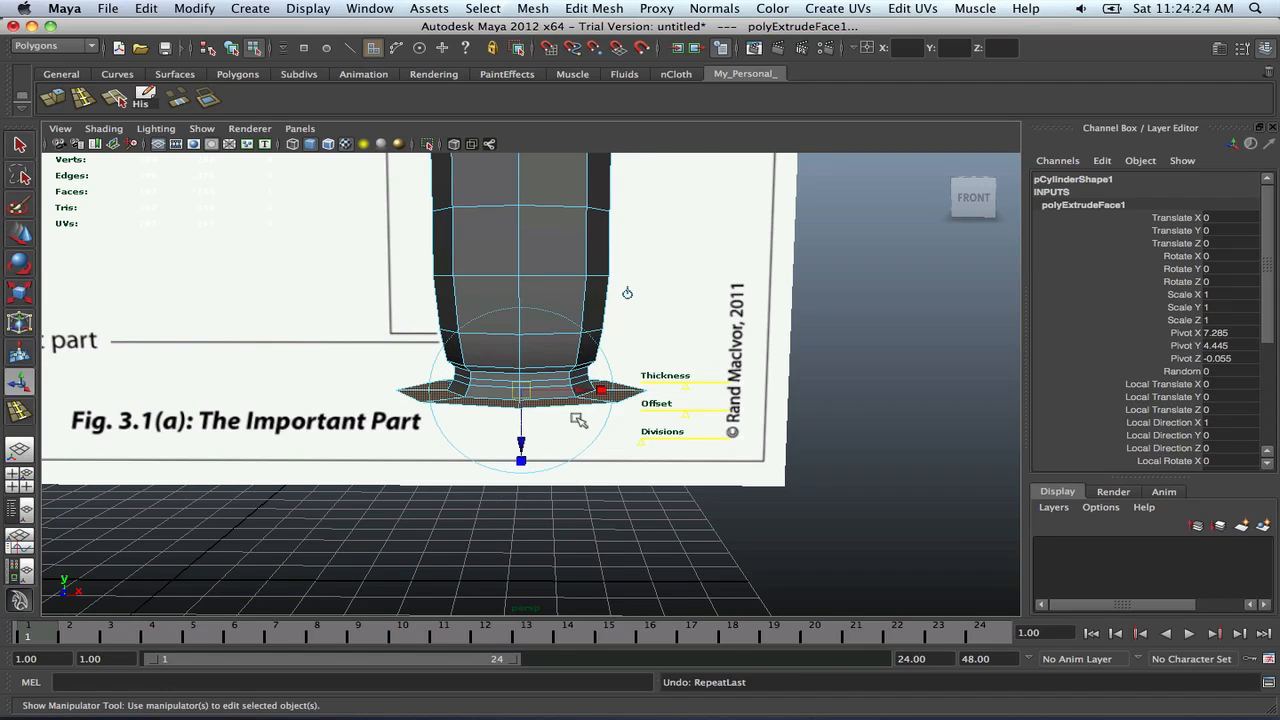
Narrow the flared bottom face, extrude it down 0.297 to form the rim, and check the shape in object mode
left_click_drag(613, 395, 586, 432, "alt")
key("ctrl+e")
right_click_drag(514, 297, 549, 270)
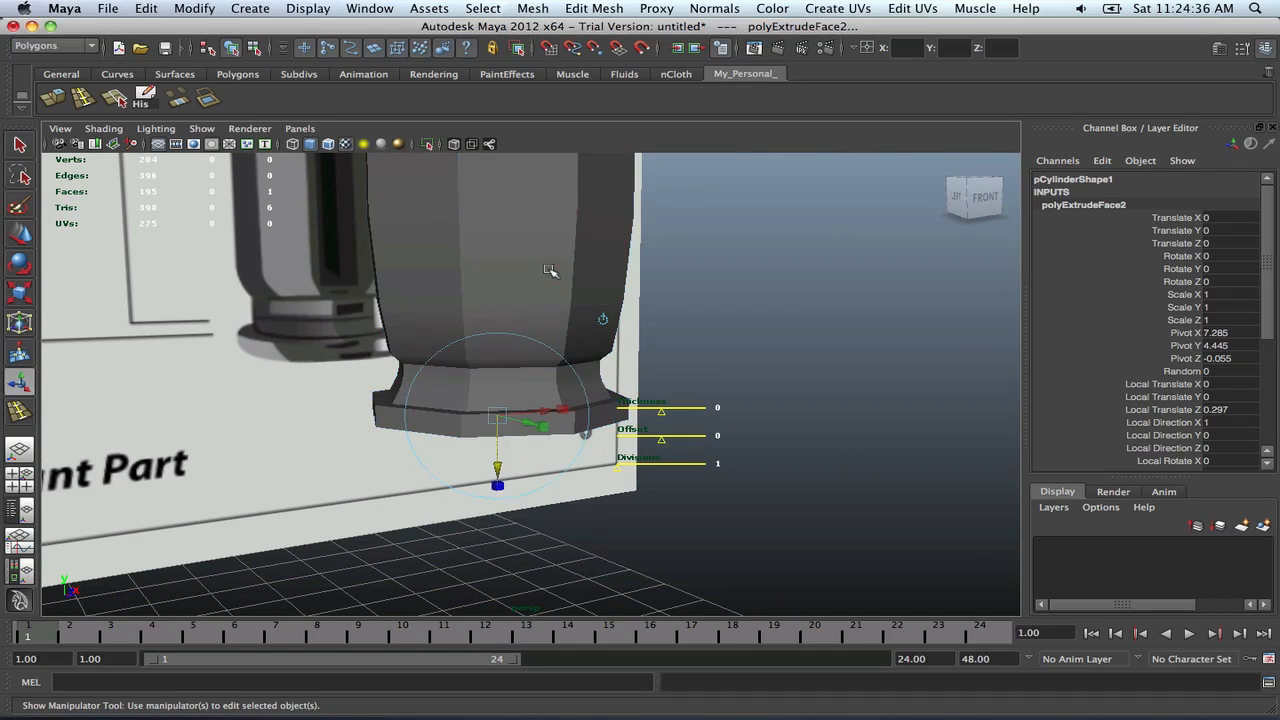
left_click(757, 325)
left_click_drag(757, 325, 617, 324, "alt")
left_click(530, 289)
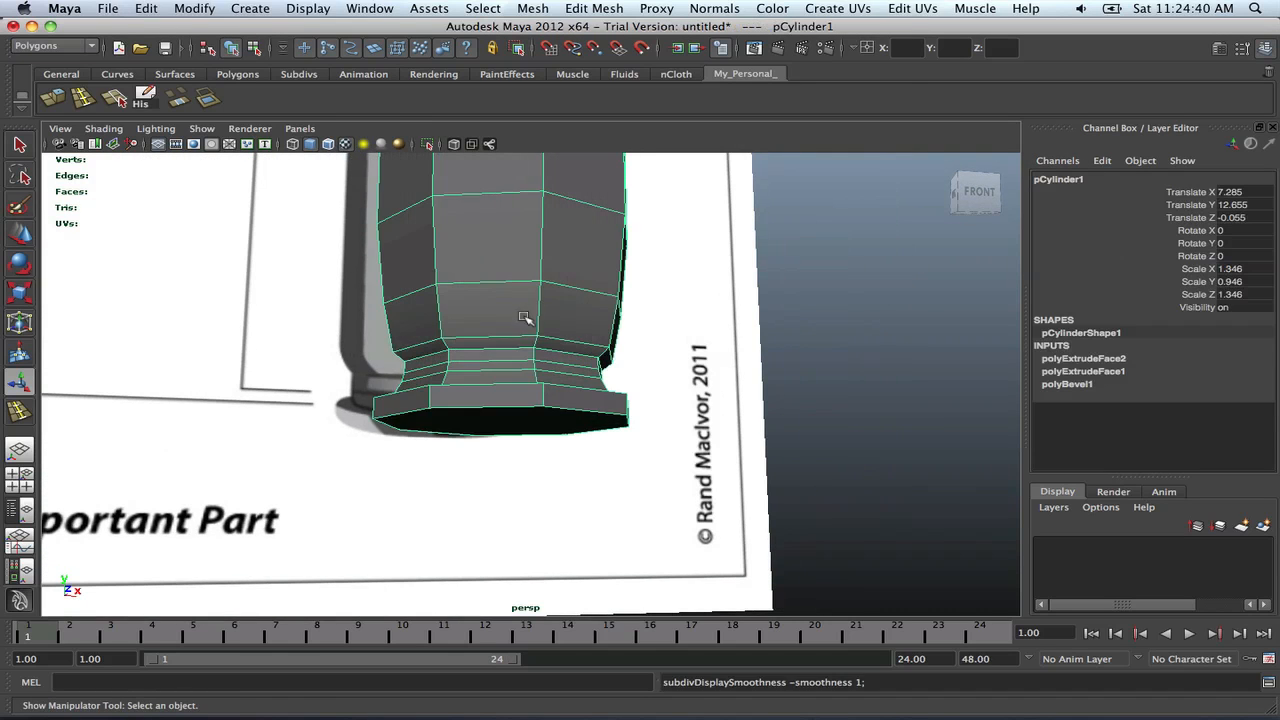
left_click_drag(531, 318, 520, 393, "alt")
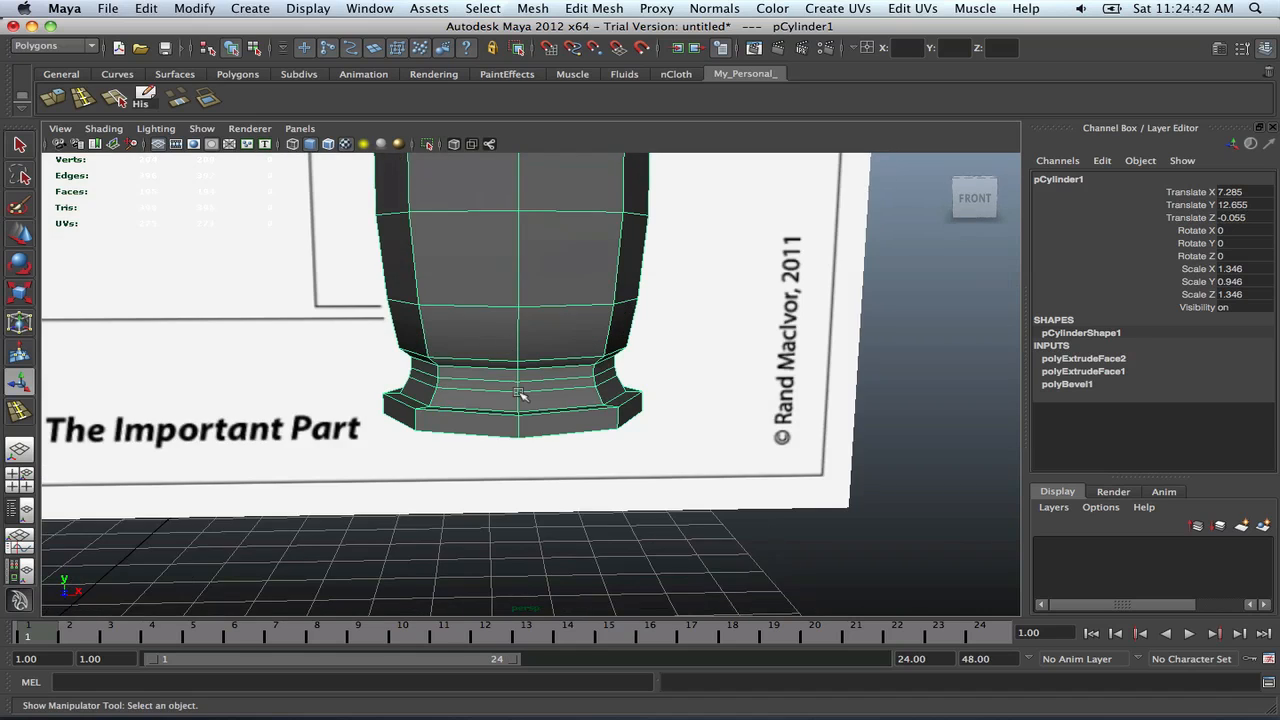
Insert edge loops around the middle of the rim and on the sloped band just above it
scroll(543, 297, "up", 10)
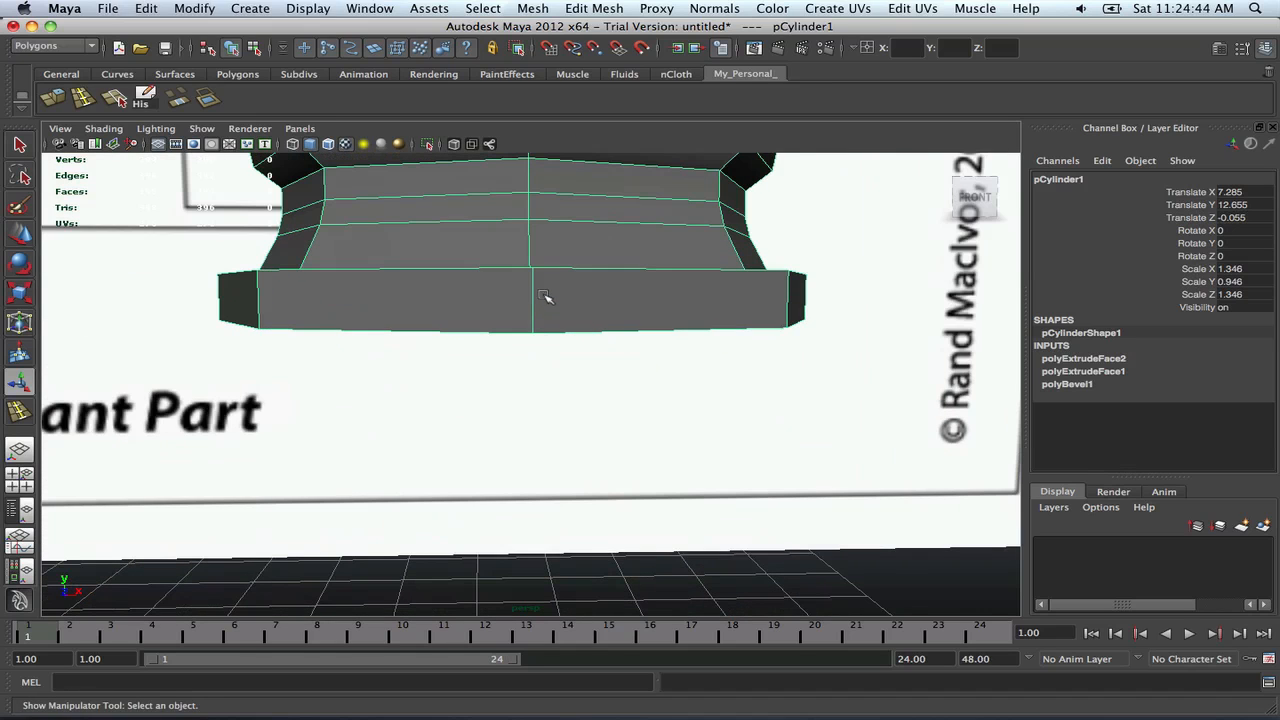
right_click_drag(546, 299, 583, 391)
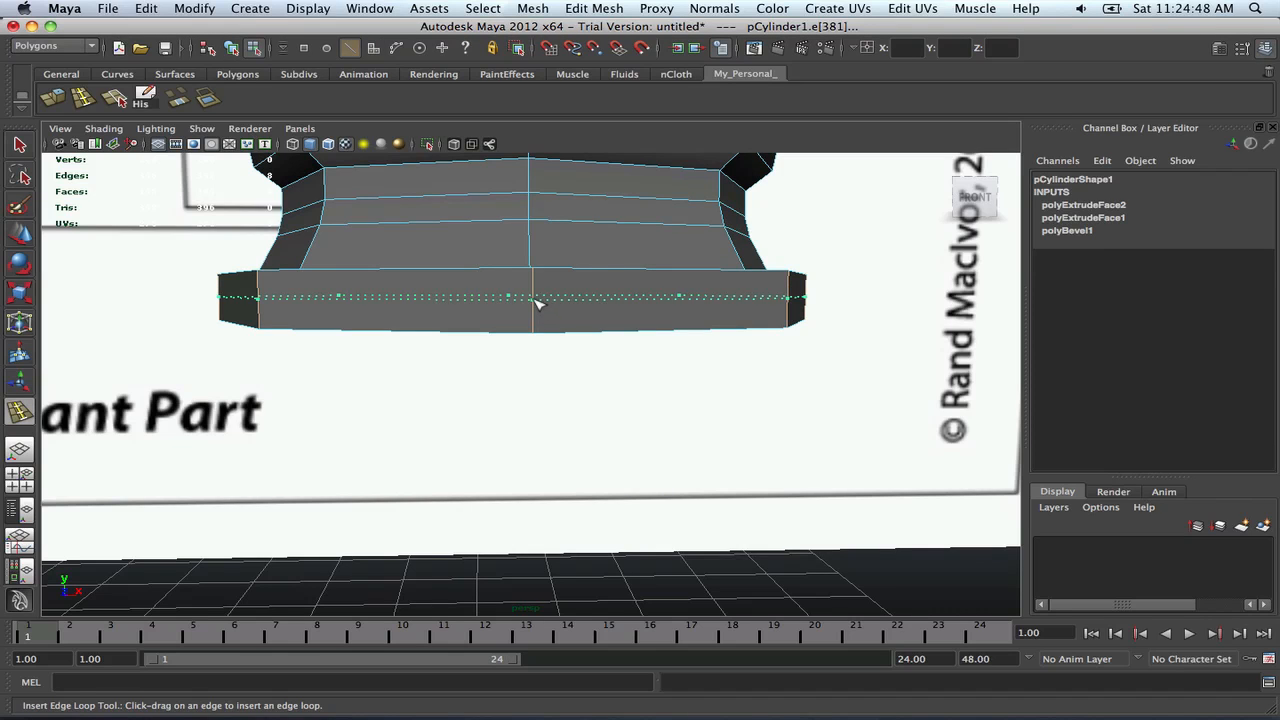
left_click_drag(538, 300, 551, 357)
scroll(531, 263, "down", 3)
left_click(548, 398)
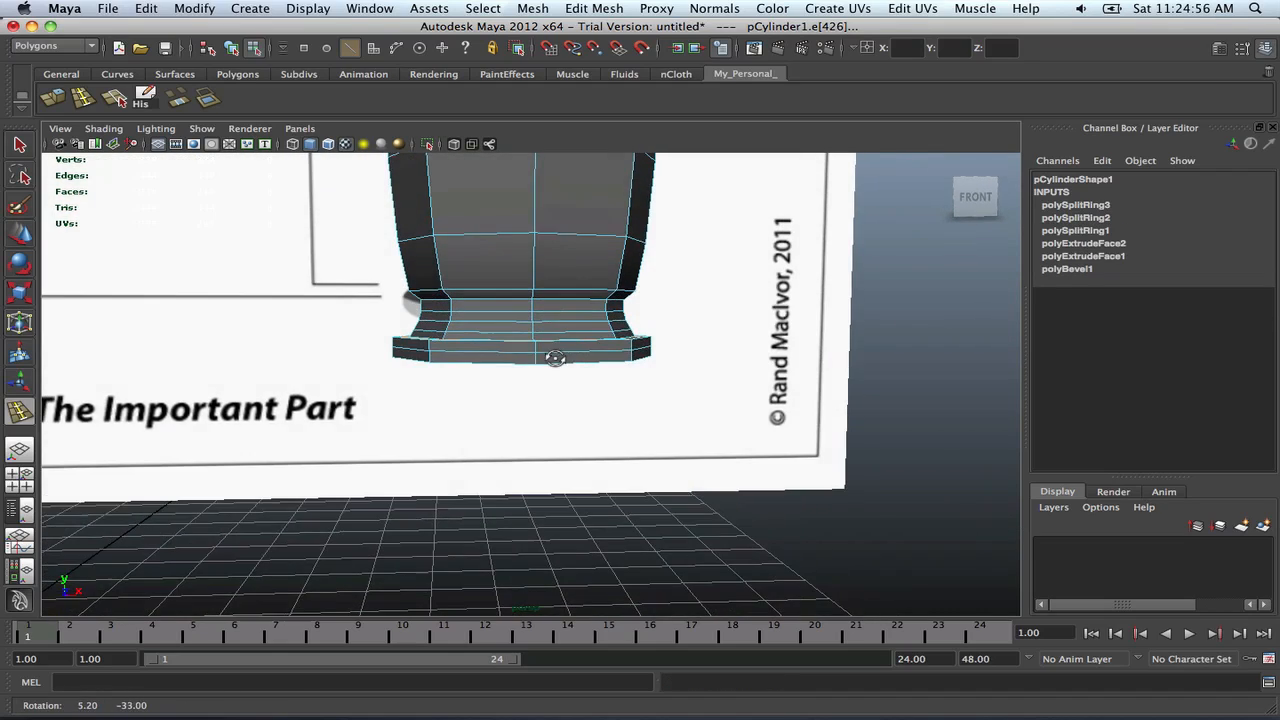
Insert two more edge loops around the rim, one near its lower edge and one near its upper edge
scroll(558, 360, "up", 5)
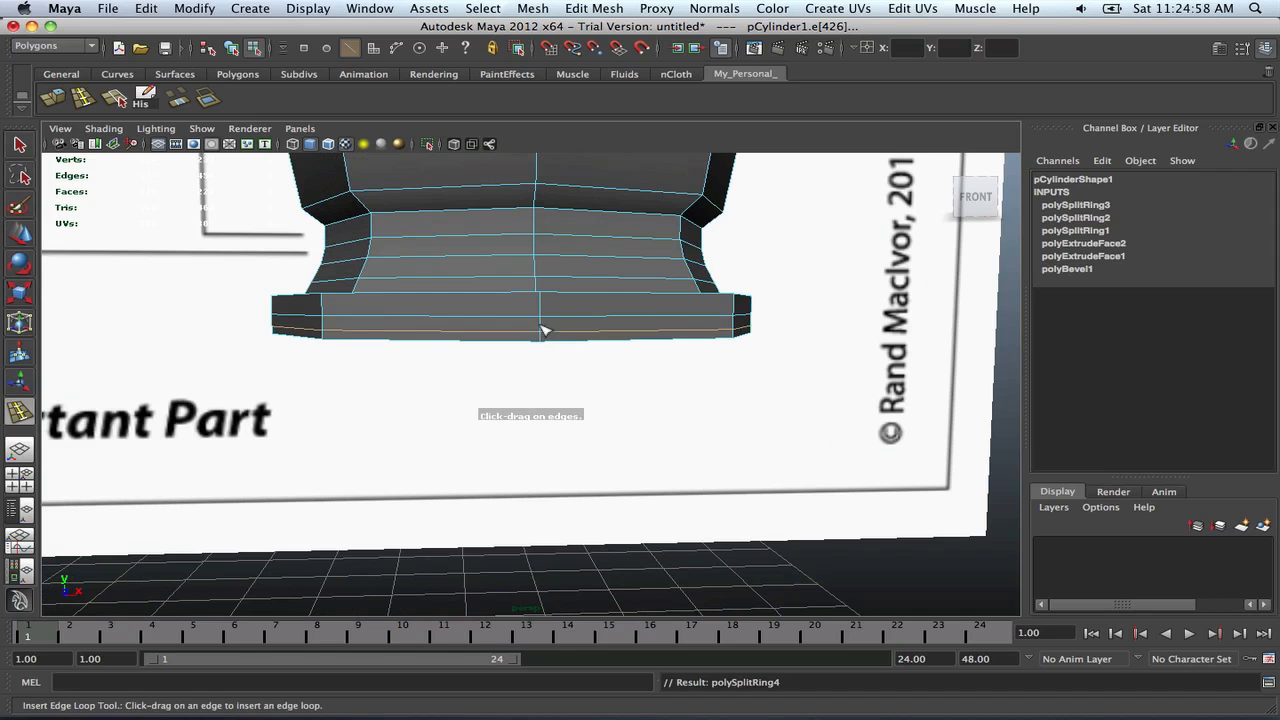
left_click(543, 331)
left_click(545, 308)
key("q")
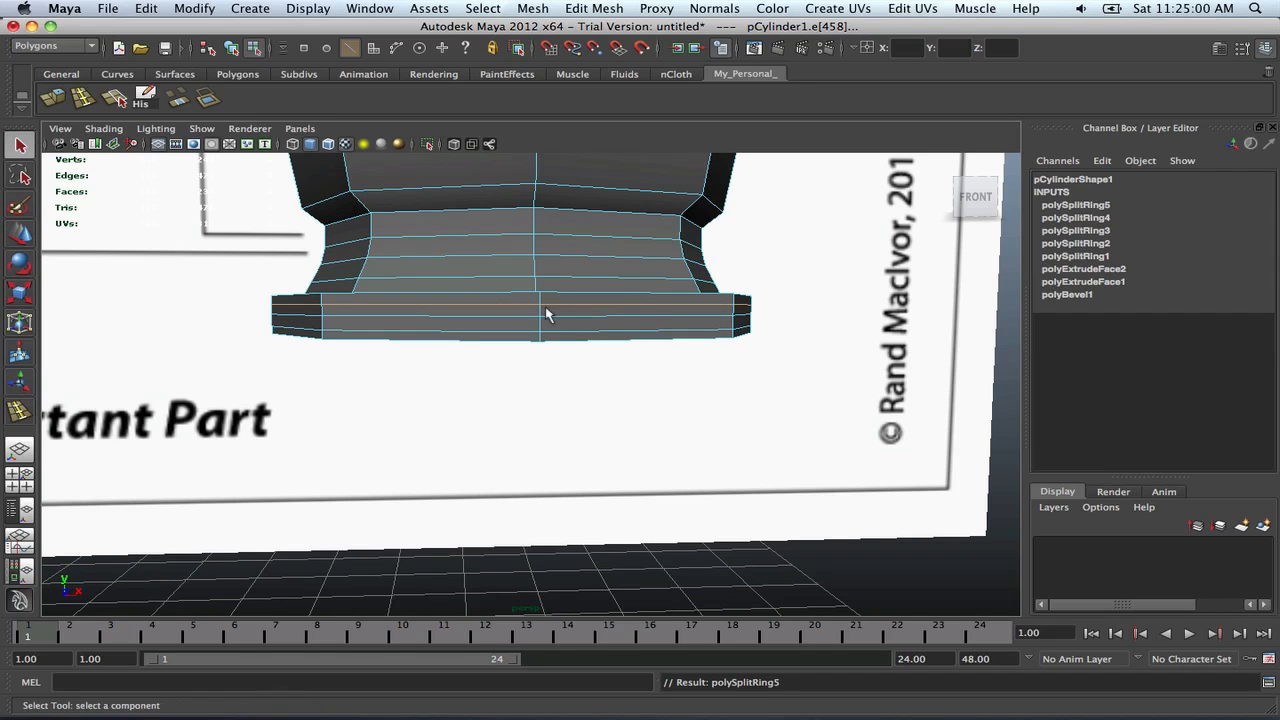
Return to object mode and inspect the rim and extractor groove with the smoothed preview on
right_click_drag(546, 308, 593, 283)
left_click(557, 304)
key("3")
scroll(562, 307, "down", 7)
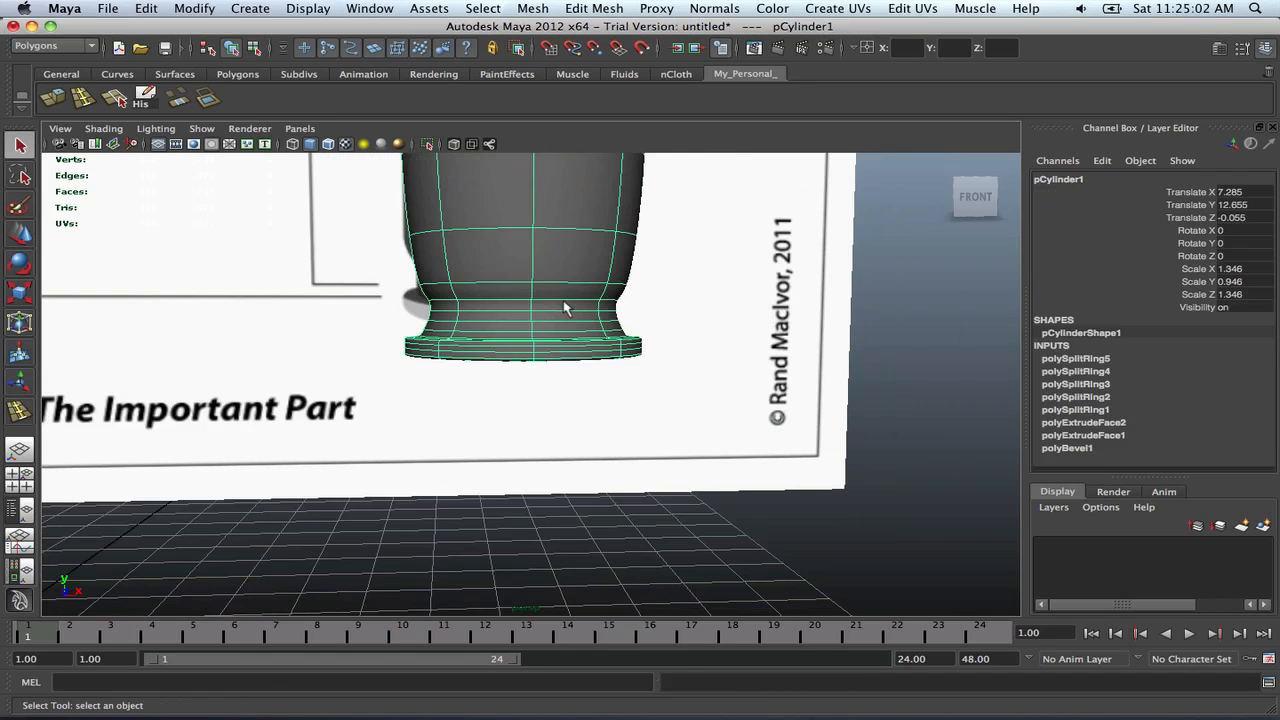
left_click_drag(563, 306, 694, 370, "alt")
left_click(834, 346)
scroll(807, 356, "up", 5)
mouse_move(555, 345)
left_mouse_down("alt")
mouse_move(717, 351)
mouse_move(563, 356)
left_mouse_up("alt")
Examine the whole smoothed bullet from several angles and compare its proportions with the reference image
scroll(563, 356, "down", 7)
middle_click_drag(563, 355, 618, 455, "alt")
left_click_drag(618, 457, 576, 440, "alt")
middle_click_drag(576, 440, 656, 399, "alt")
mouse_move(655, 399)
left_mouse_down("alt")
mouse_move(703, 401)
mouse_move(634, 402)
left_mouse_up("alt")
scroll(634, 402, "down", 7)
middle_click_drag(634, 402, 567, 463, "alt")
left_click_drag(567, 463, 595, 467, "alt")
scroll(597, 470, "up", 5)
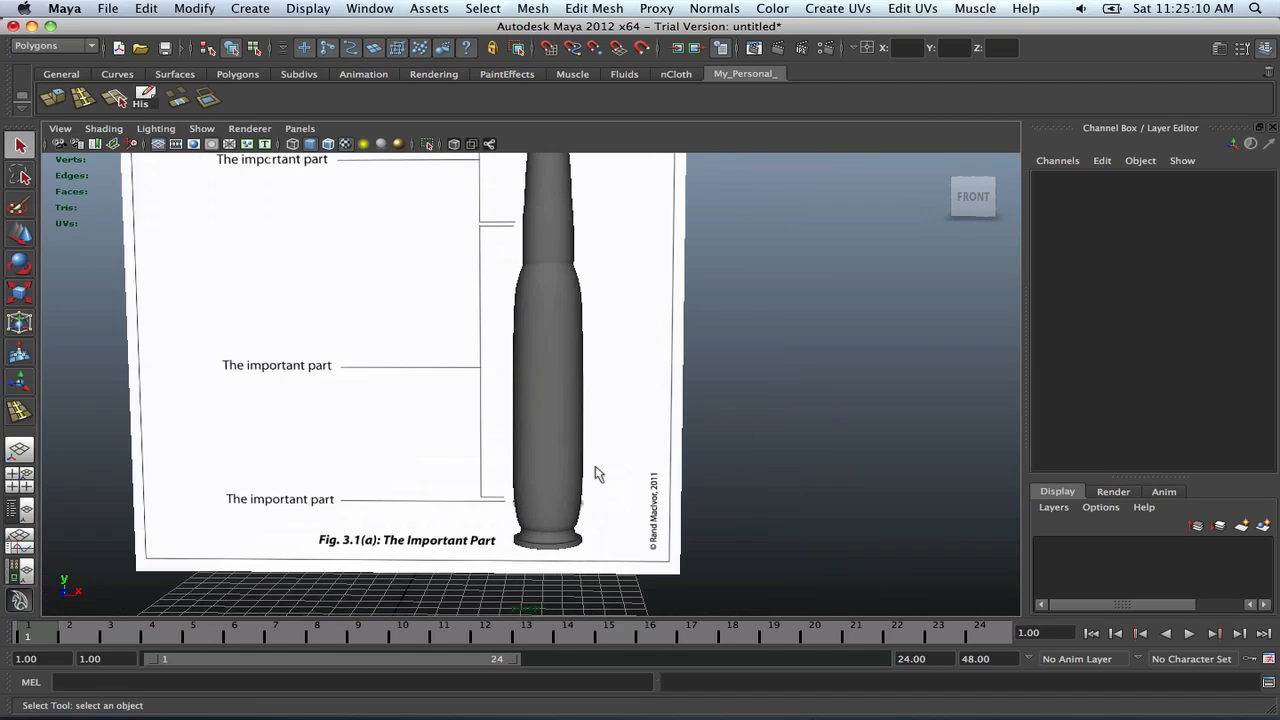
scroll(598, 472, "down", 7)
middle_click_drag(579, 433, 560, 456, "alt")
left_click_drag(560, 456, 587, 469, "alt")
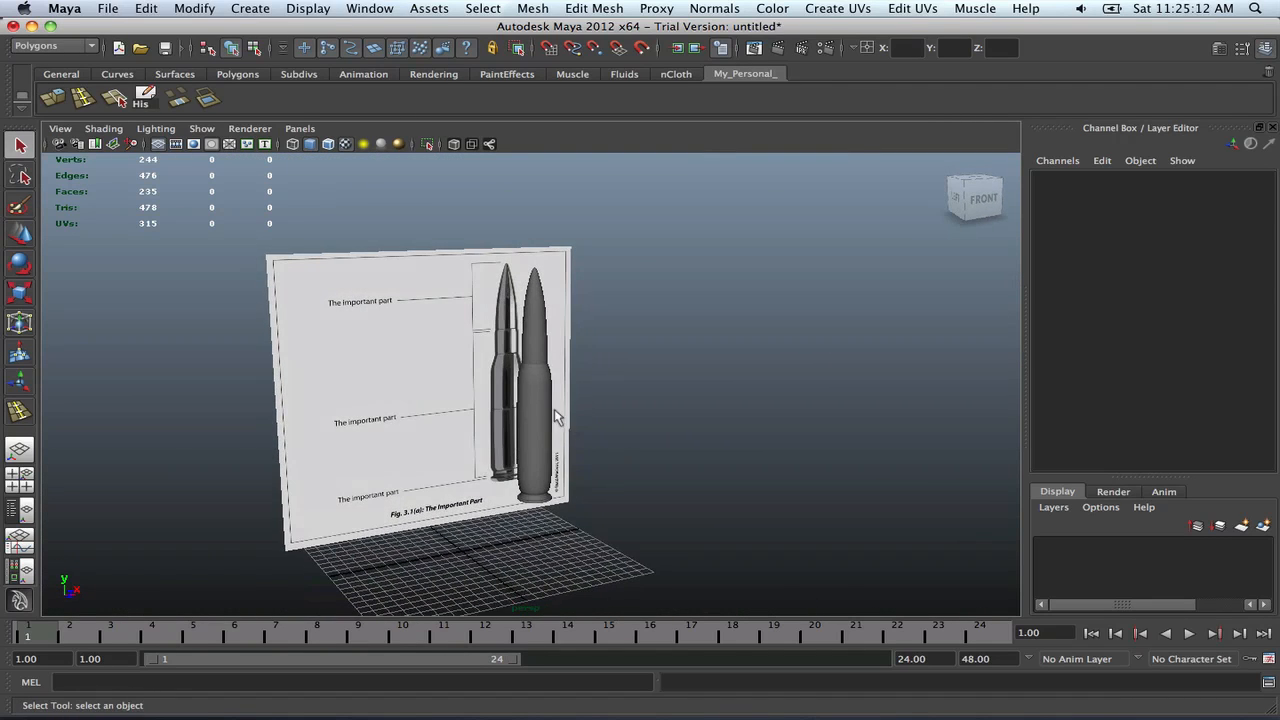
left_click(538, 400)
scroll(541, 415, "up", 4)
left_click_drag(483, 408, 574, 383, "alt")
scroll(553, 402, "down", 10)
left_click(686, 401)
scroll(688, 399, "up", 8)
scroll(528, 392, "down", 10)
left_click_drag(494, 394, 533, 395, "alt")
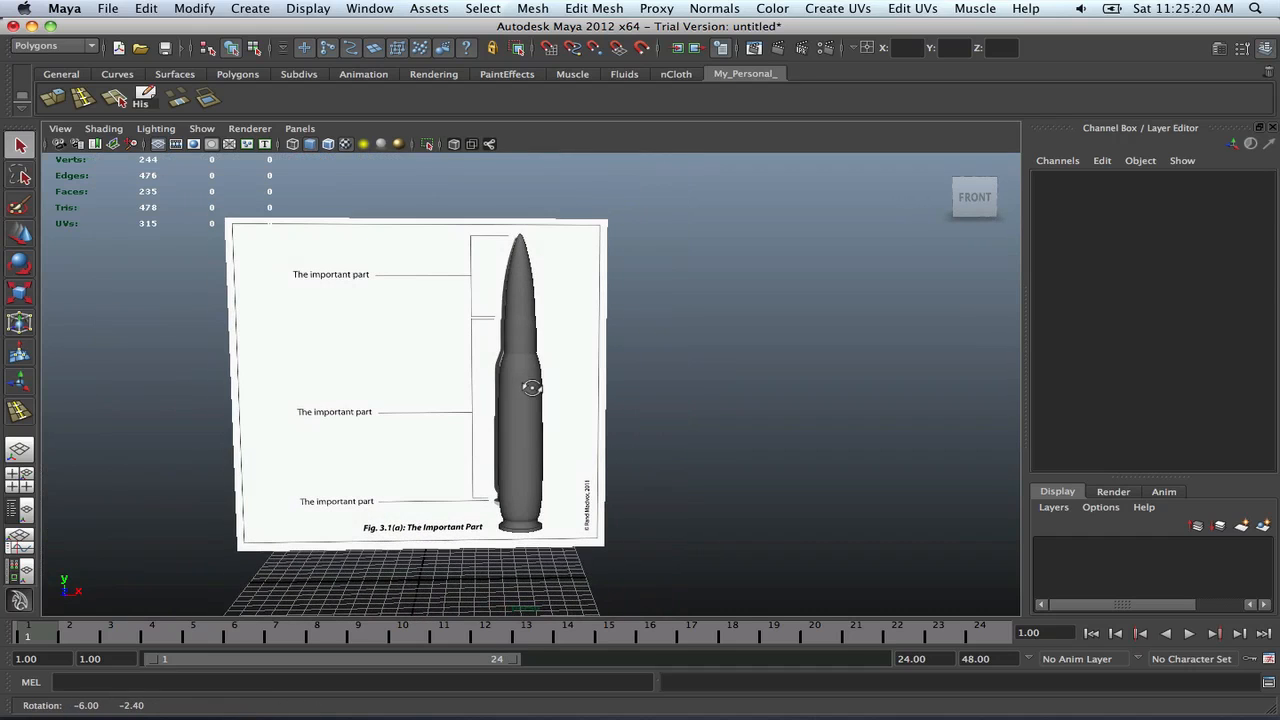
Move the bullet beside the reference plane to Translate X 14.928 to compare the two, and undo the move
left_click(530, 395)
key("w")
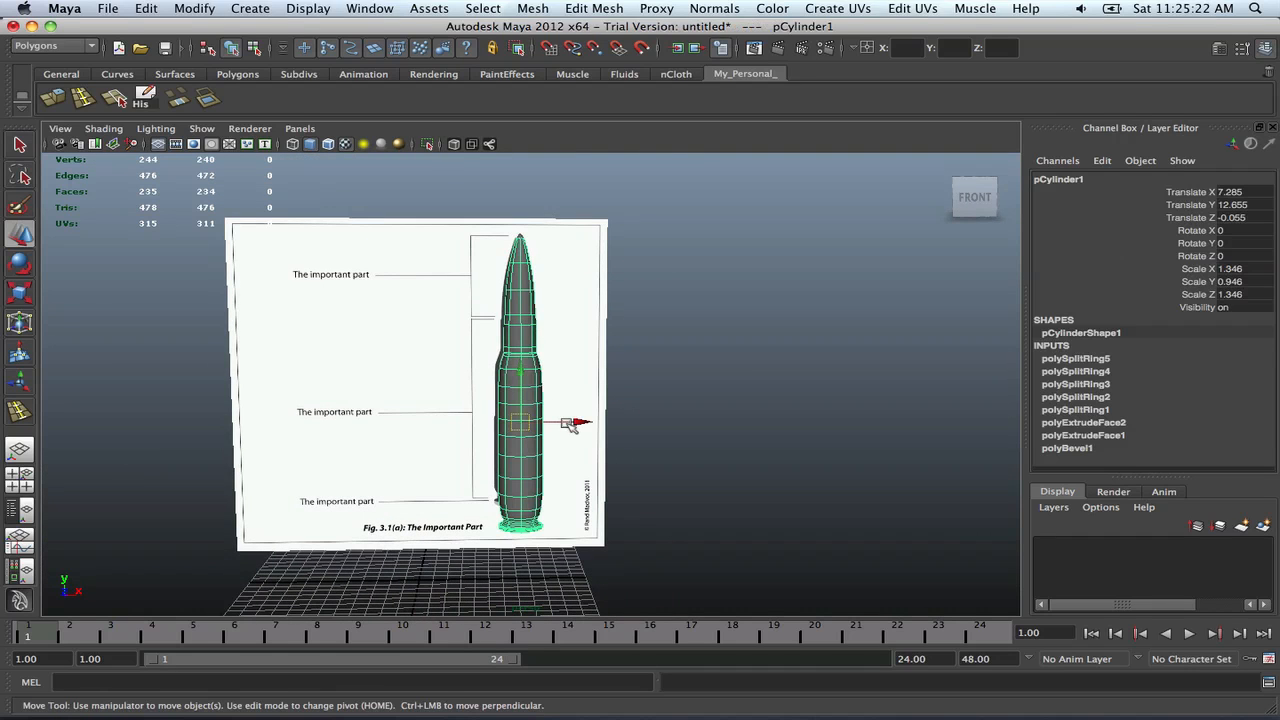
left_click_drag(580, 425, 715, 401)
left_click(723, 400)
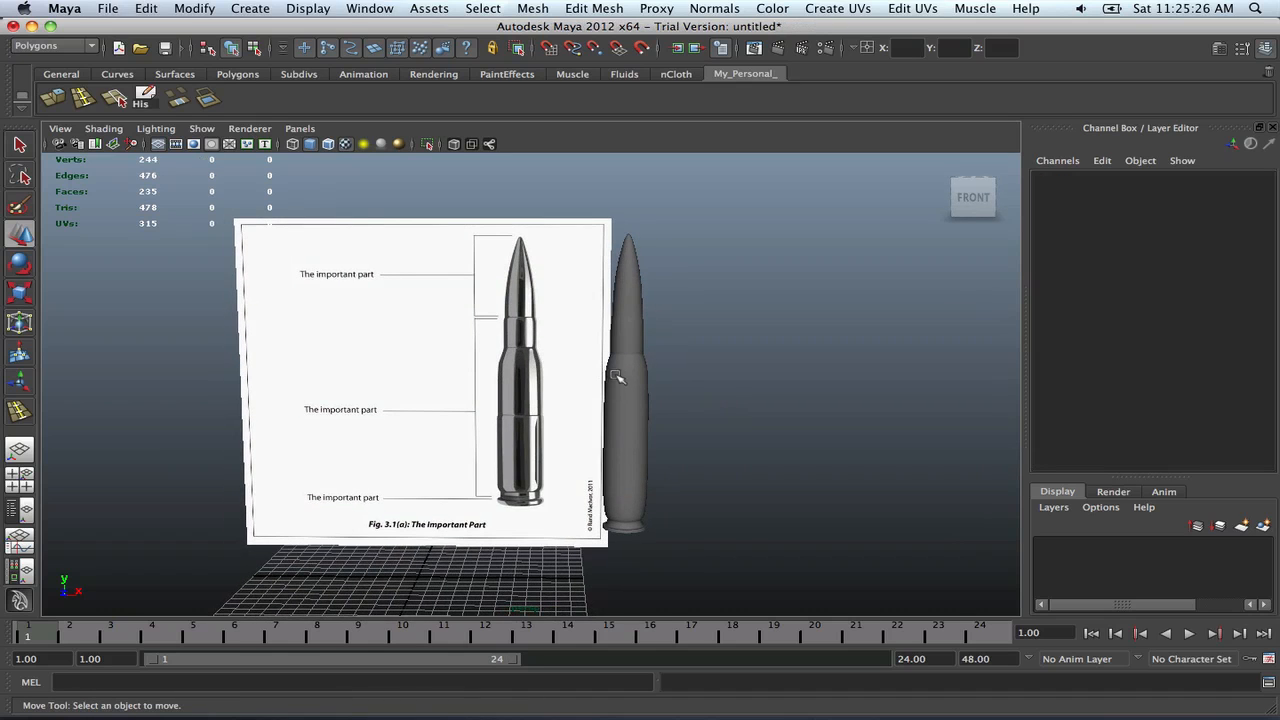
left_click(654, 431)
scroll(675, 460, "up", 3)
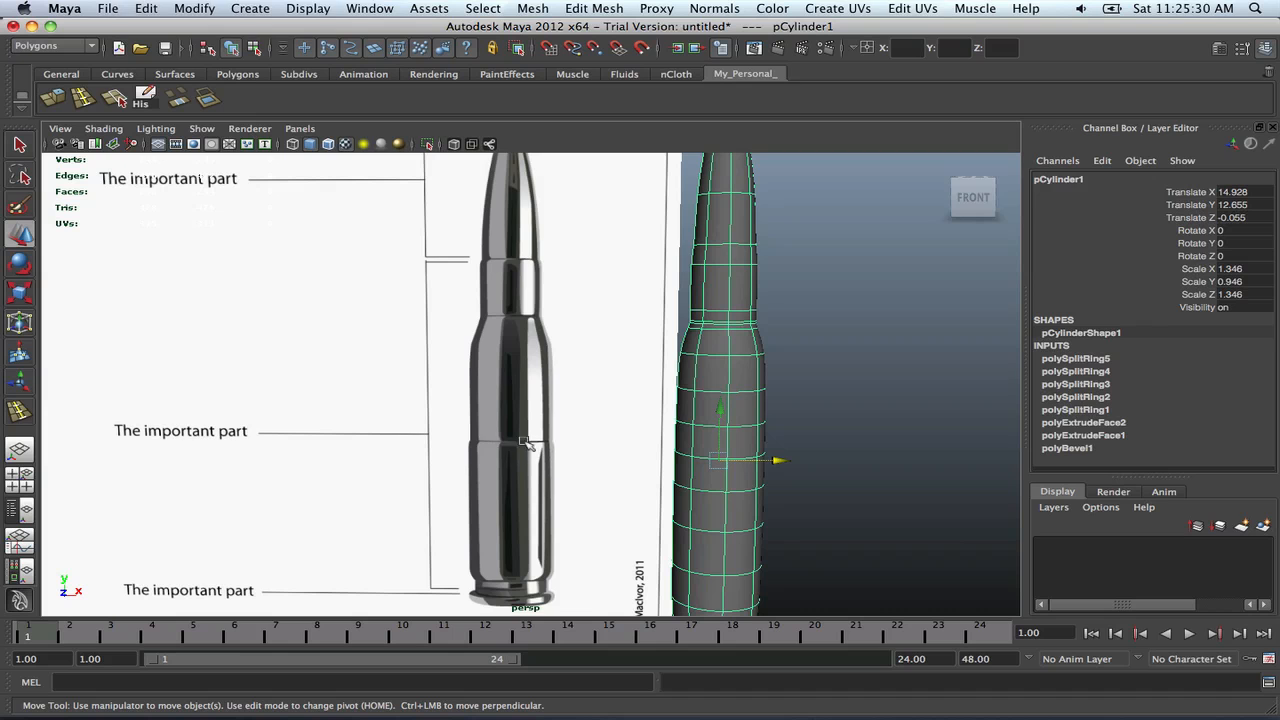
key("z")
key("z")
key("z")
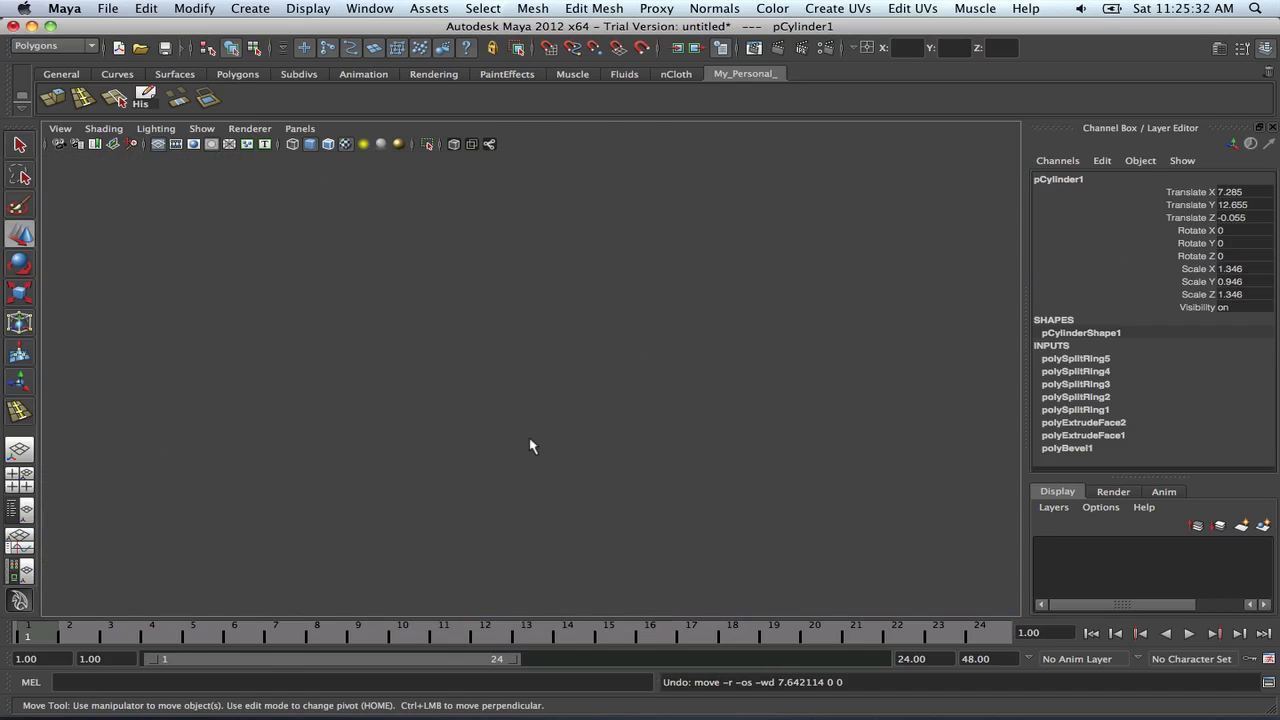
In the front view, turn off the smoothed preview and examine the seam halfway up the casing against the reference image
key("space")
key("space")
middle_click_drag(473, 360, 480, 534, "alt")
scroll(480, 534, "down", 5)
middle_click_drag(498, 480, 498, 478, "alt")
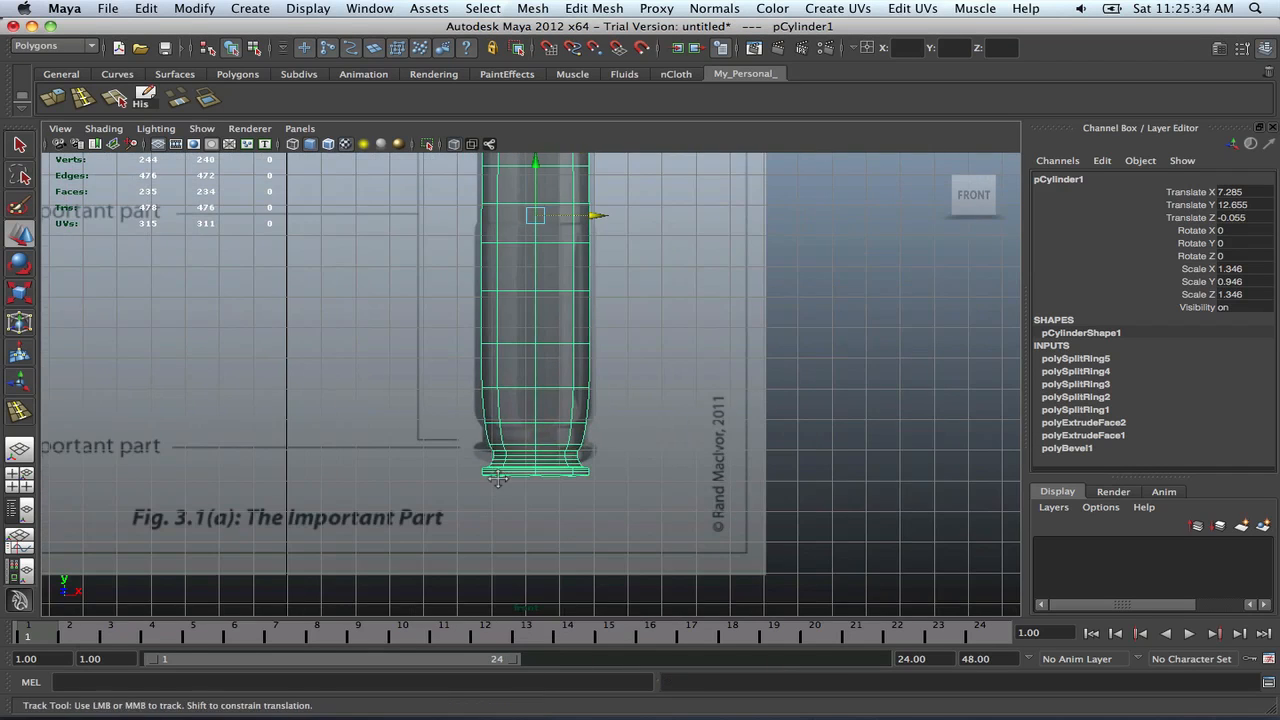
scroll(493, 571, "up", 3)
middle_click_drag(566, 372, 569, 426, "alt")
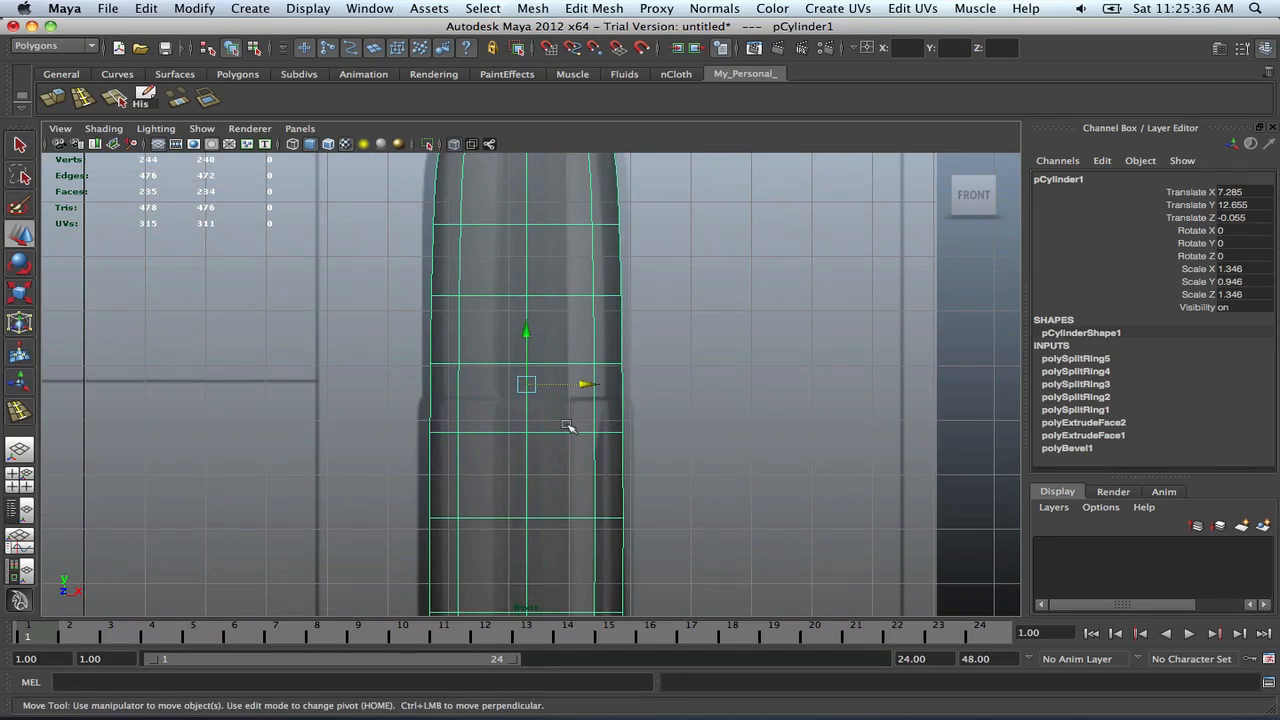
scroll(563, 427, "up", 2)
key("1")
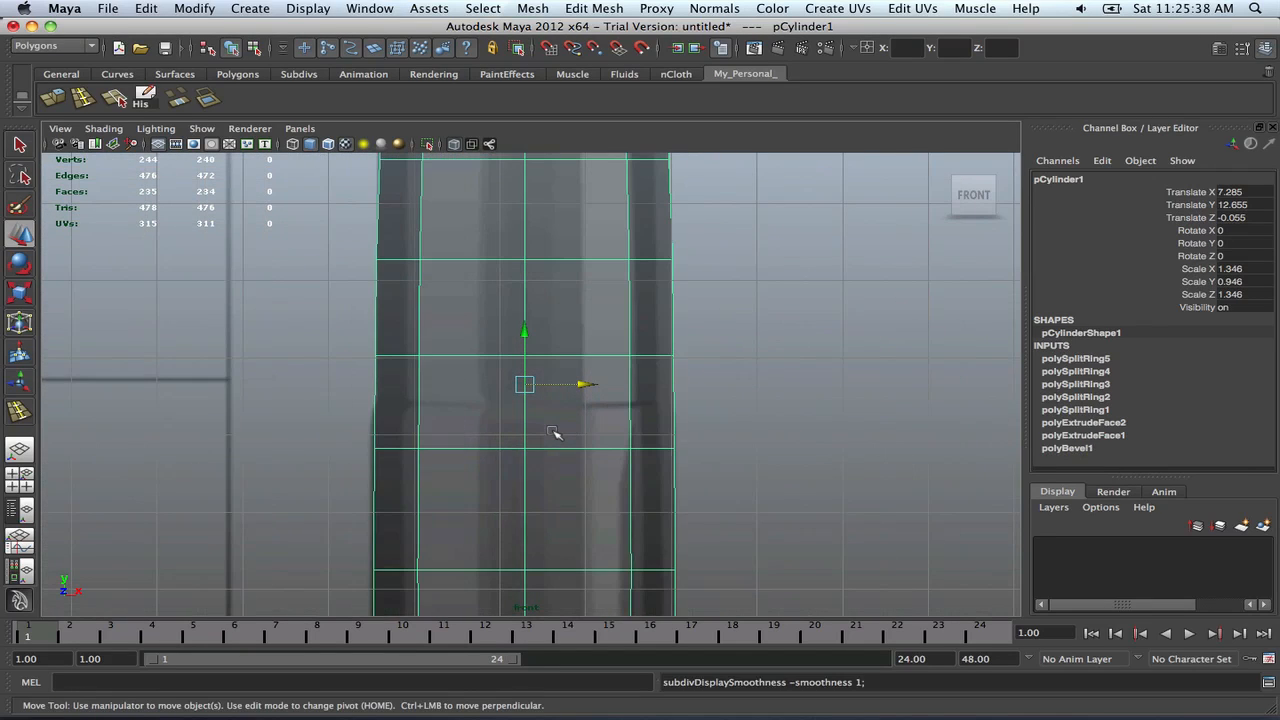
middle_click_drag(553, 432, 588, 424, "alt")
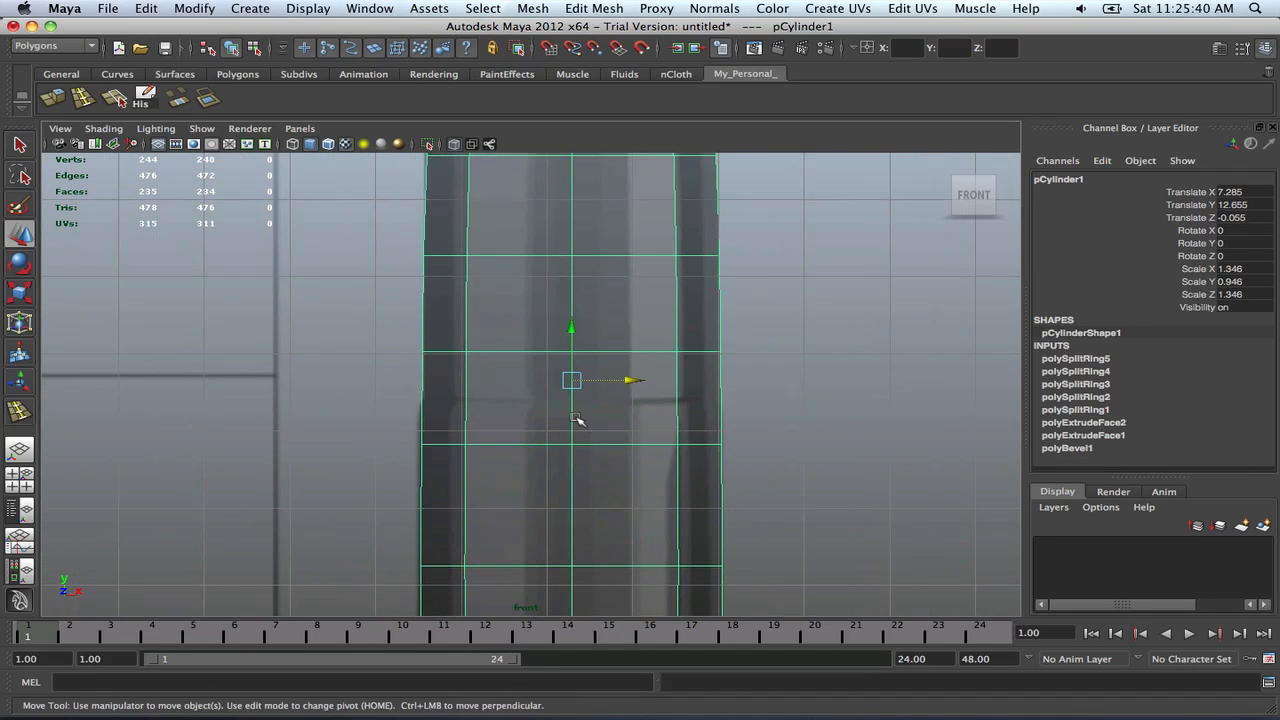
scroll(594, 421, "up", 2)
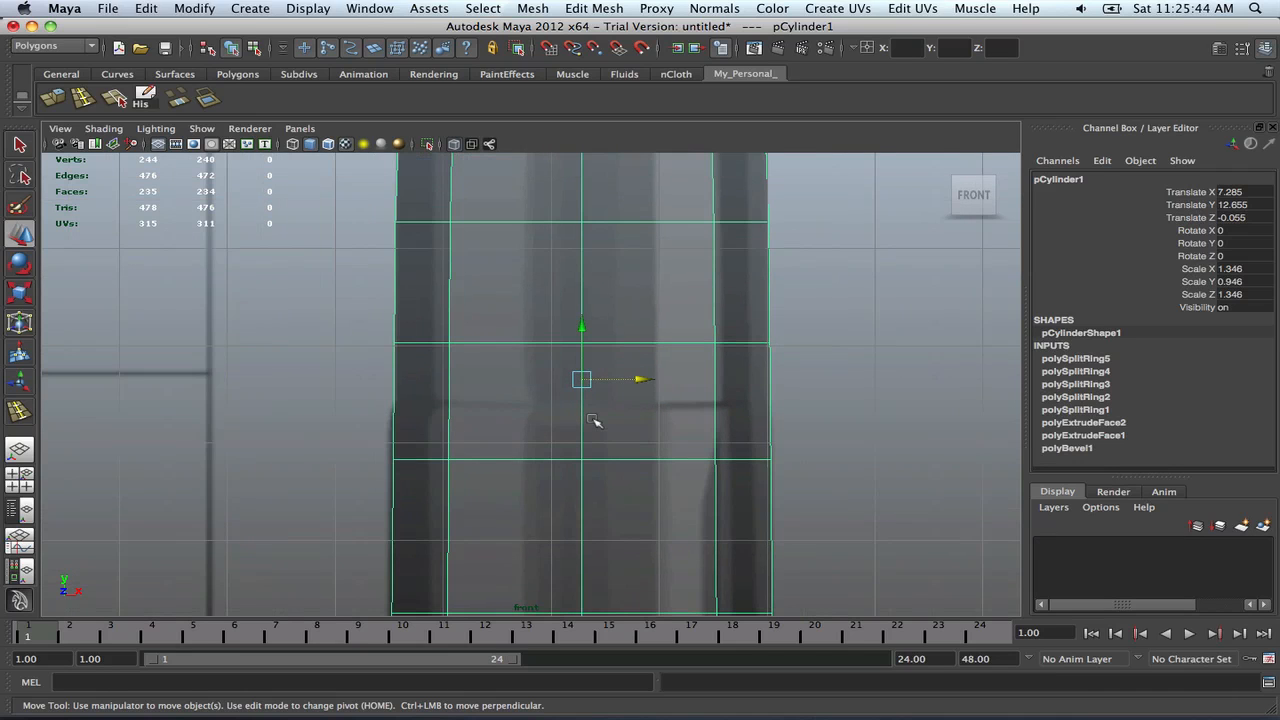
scroll(606, 423, "down", 2)
scroll(606, 423, "up", 3)
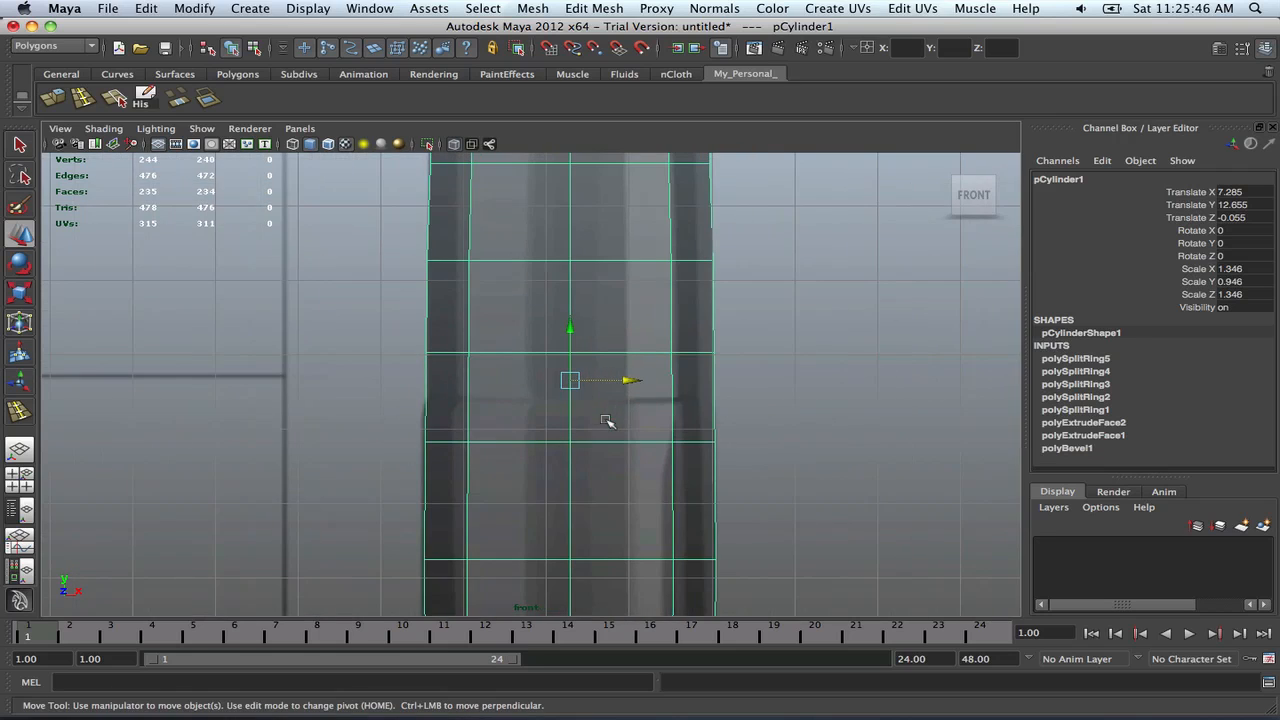
Insert an edge loop around the casing at the mid-height seam, aligned with the dark line on the reference image
scroll(637, 434, "up", 1)
scroll(620, 434, "down", 1)
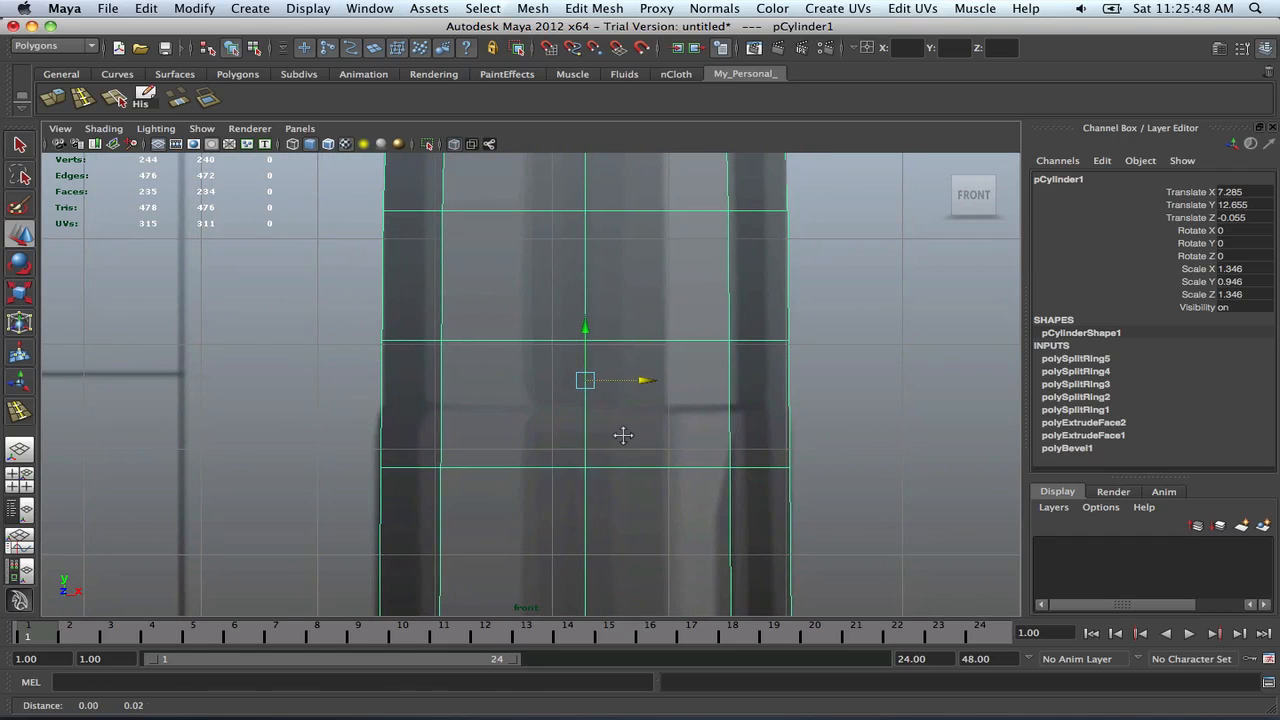
right_click_drag(626, 426, 631, 389)
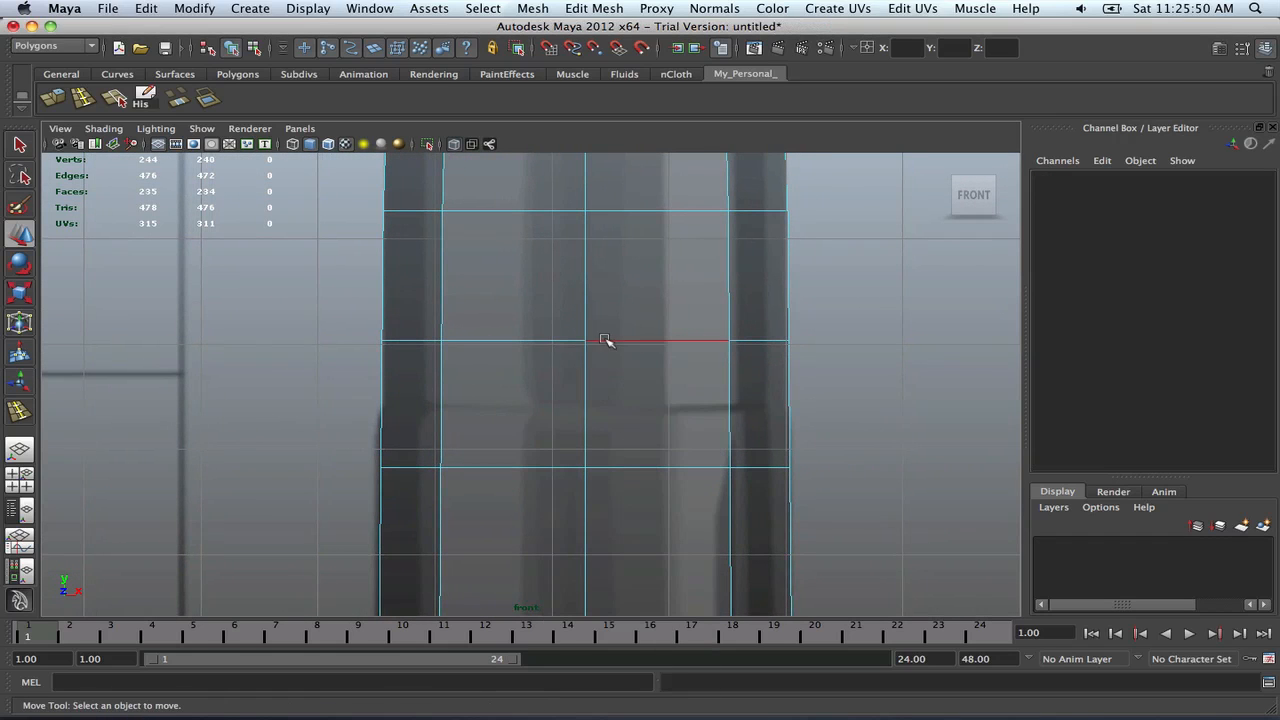
left_click(83, 99)
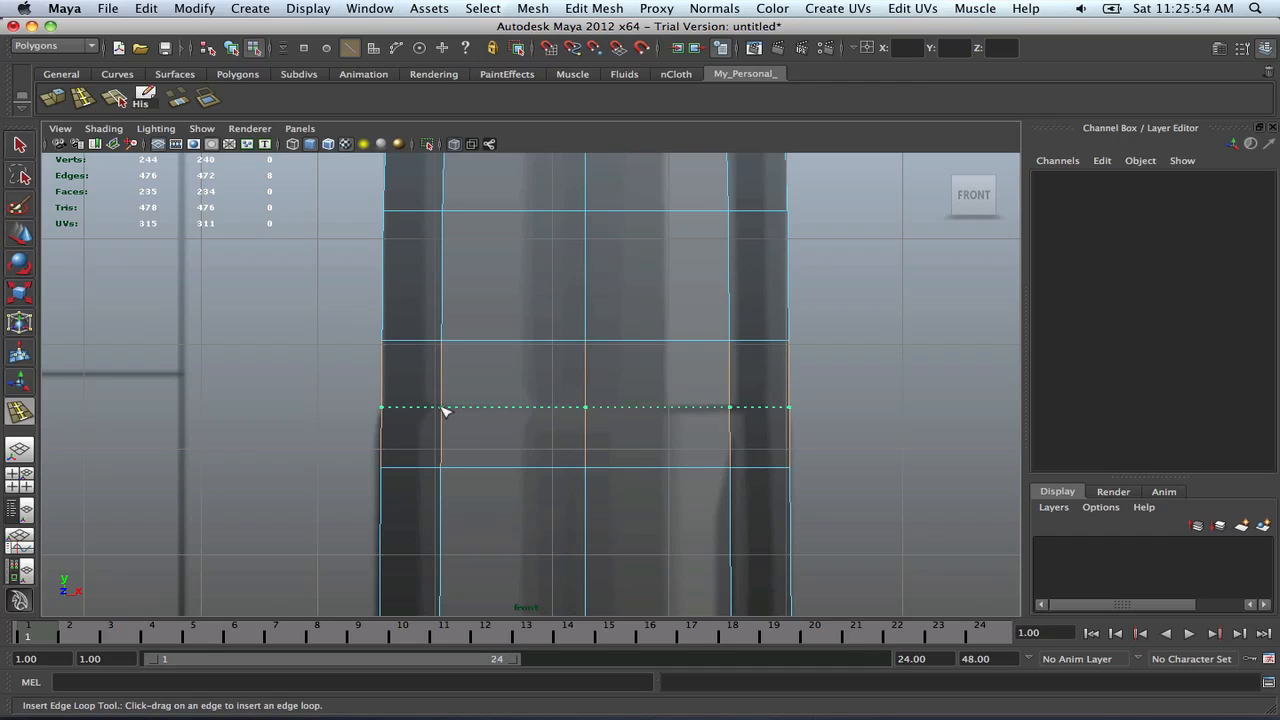
left_click_drag(445, 411, 445, 411)
key("q")
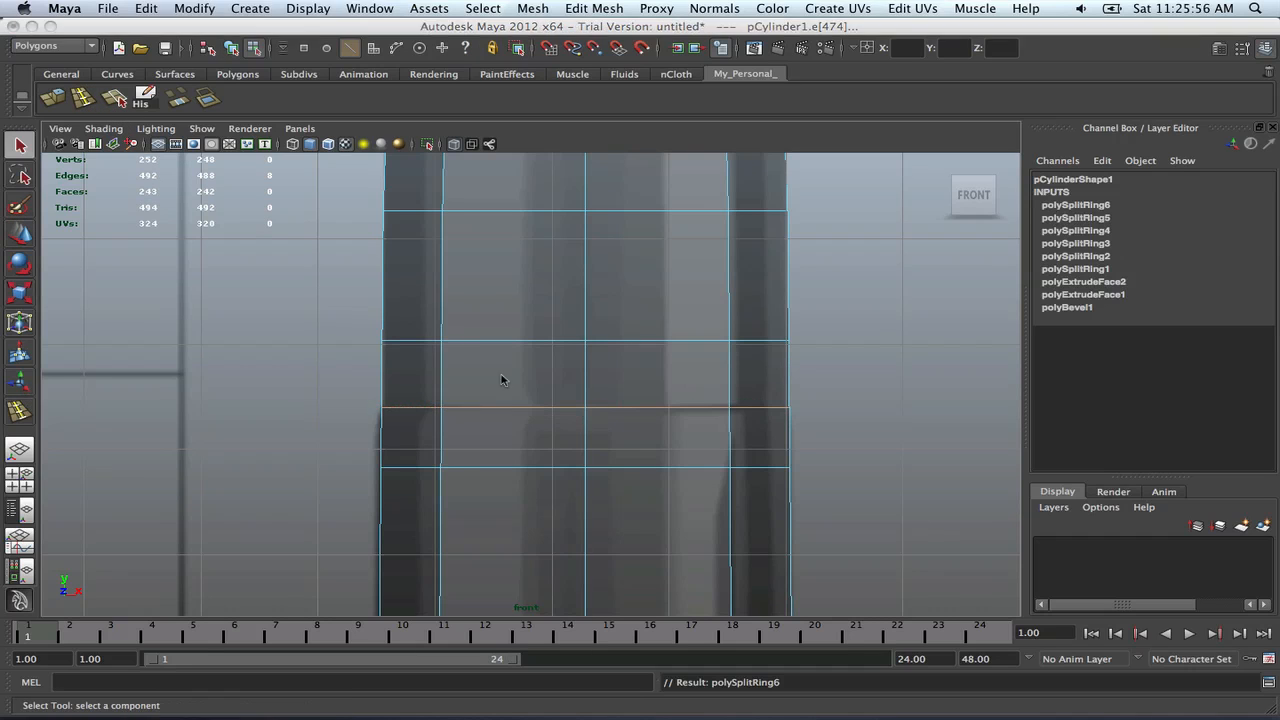
Bevel the new seam loop into two loops, and raise the lower one to narrow the band between them
right_click_drag(501, 375, 432, 374)
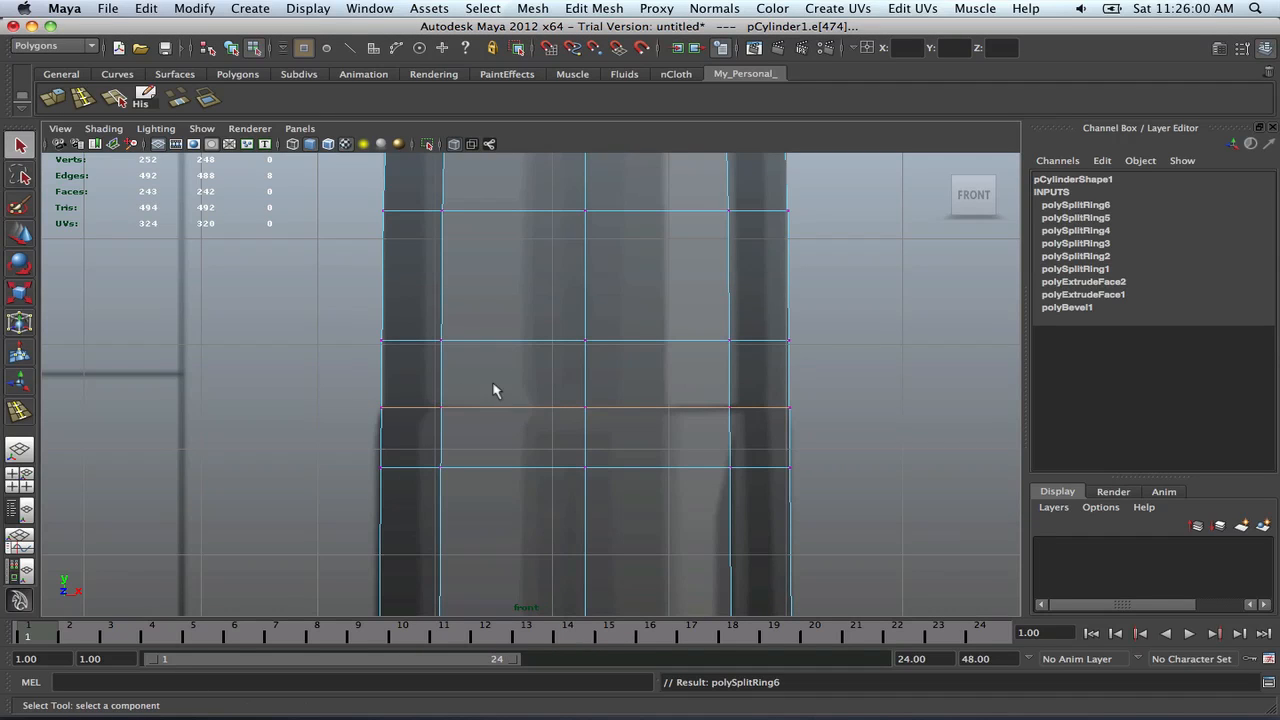
right_click_drag(520, 427, 576, 425, "shift")
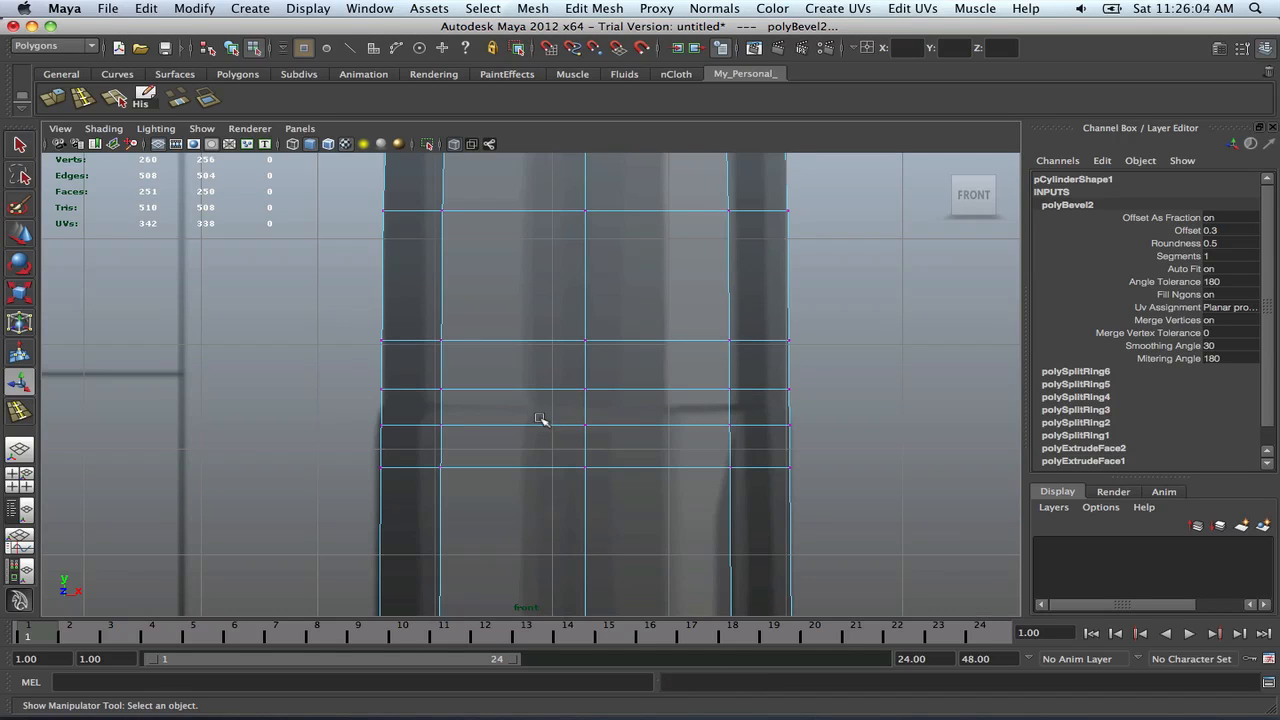
key("F10")
left_click(528, 426)
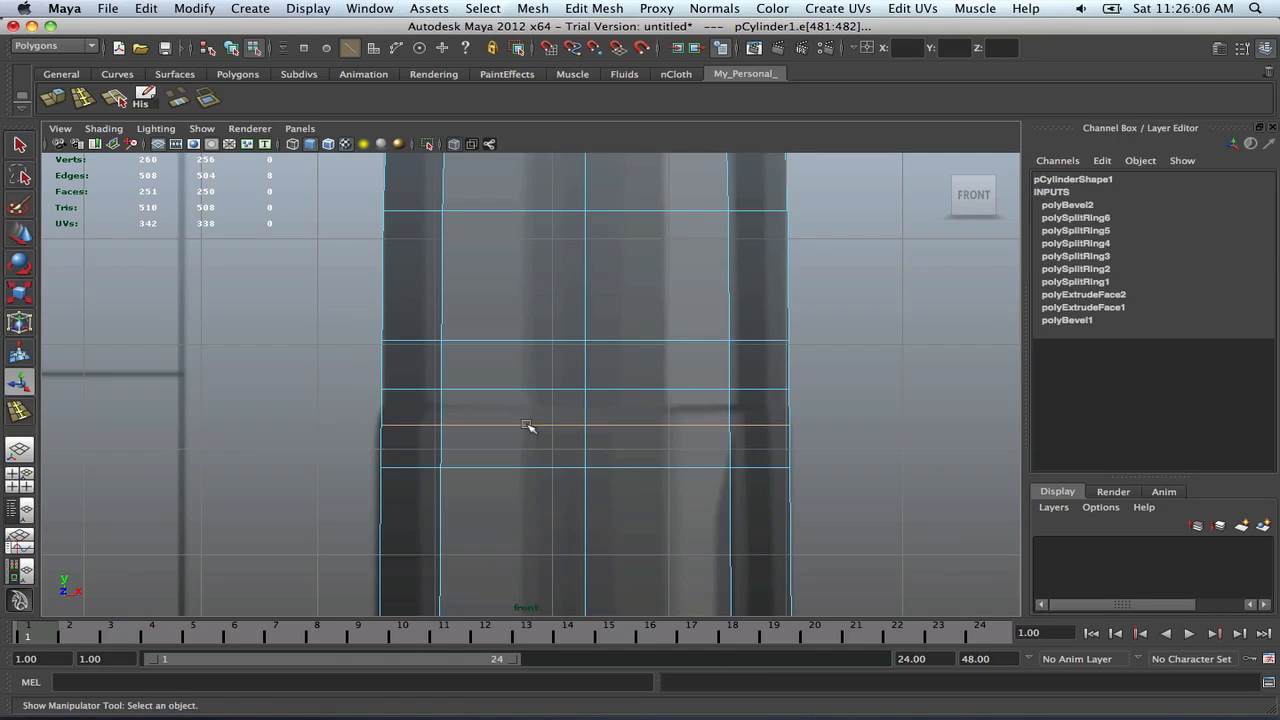
key("w")
left_click_drag(585, 376, 586, 363)
Select the full ring of faces between the two seam loops, extrude it, and scale it slightly inward to form a groove
right_click_drag(507, 396, 507, 431)
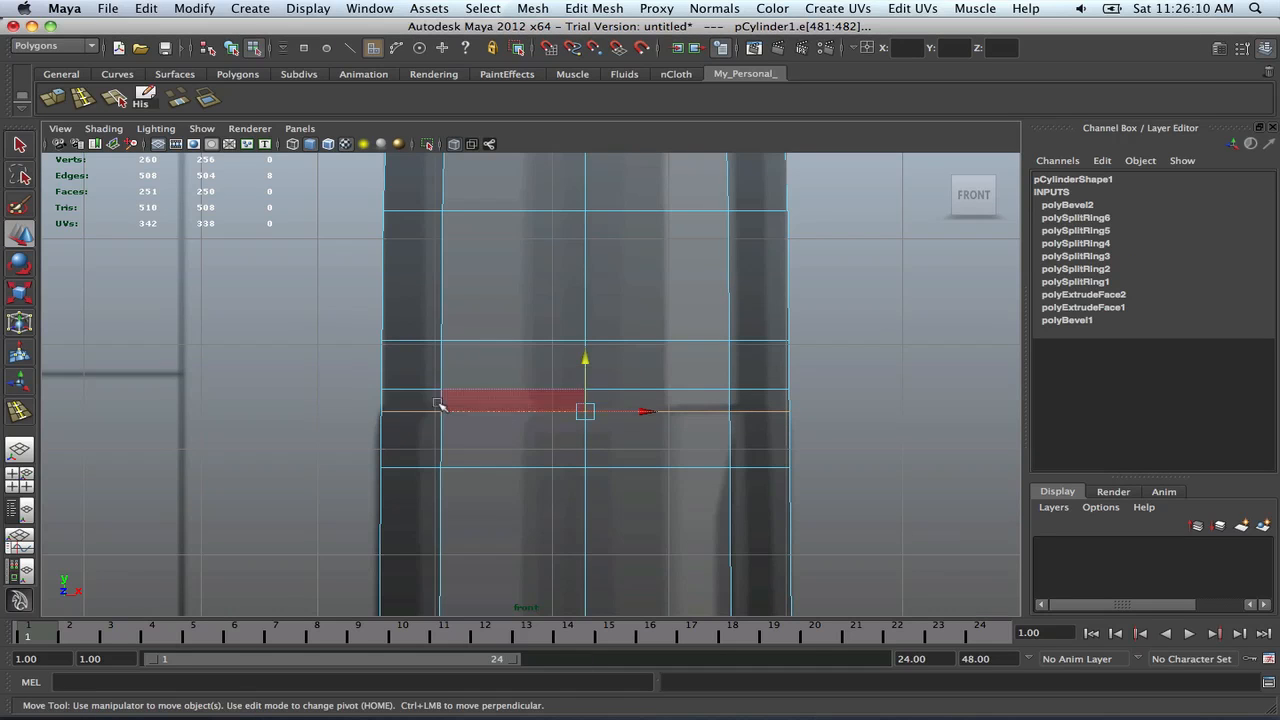
left_click(418, 401)
double_click(539, 400, "shift")
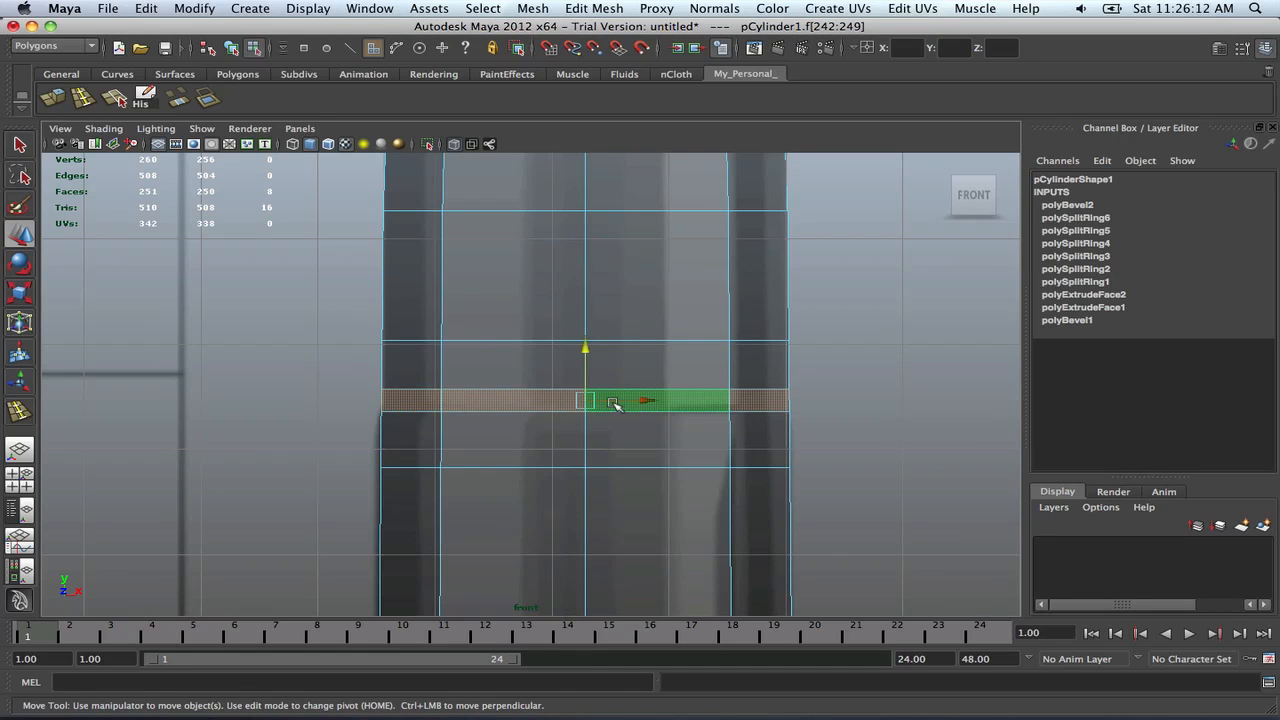
key("r")
right_click_drag(640, 401, 641, 440, "shift")
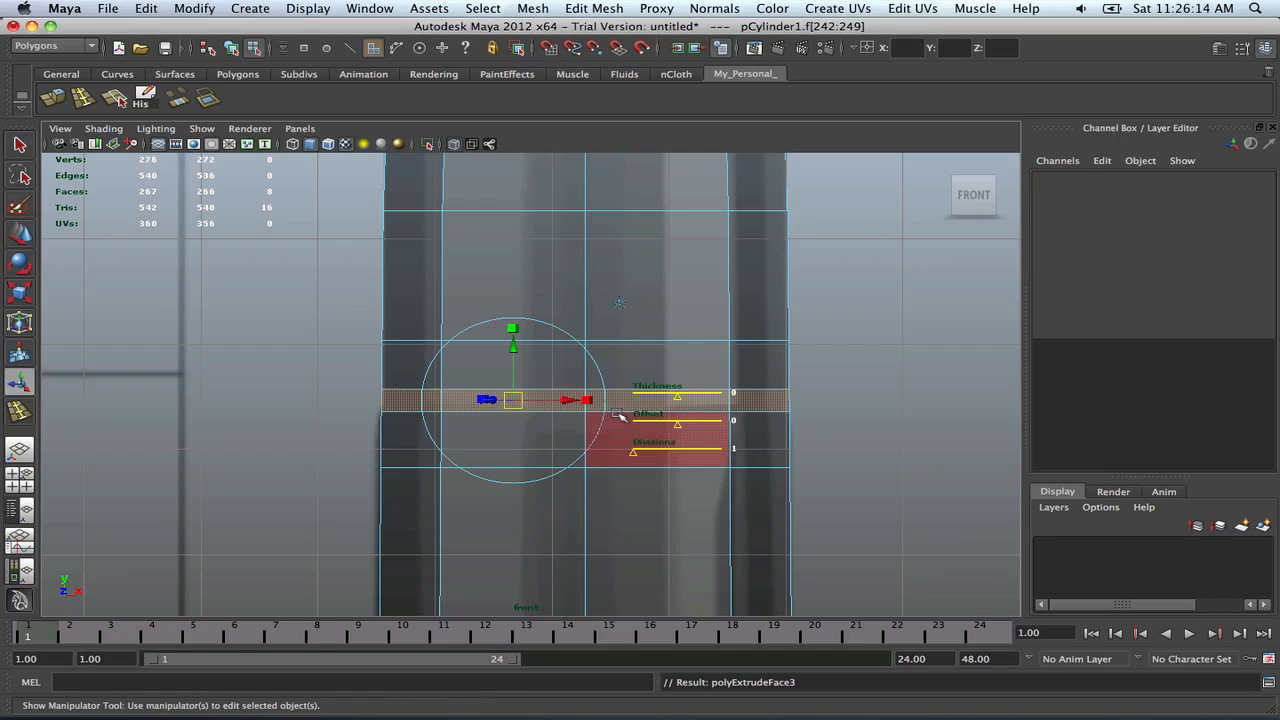
left_click_drag(512, 400, 511, 404)
key("q")
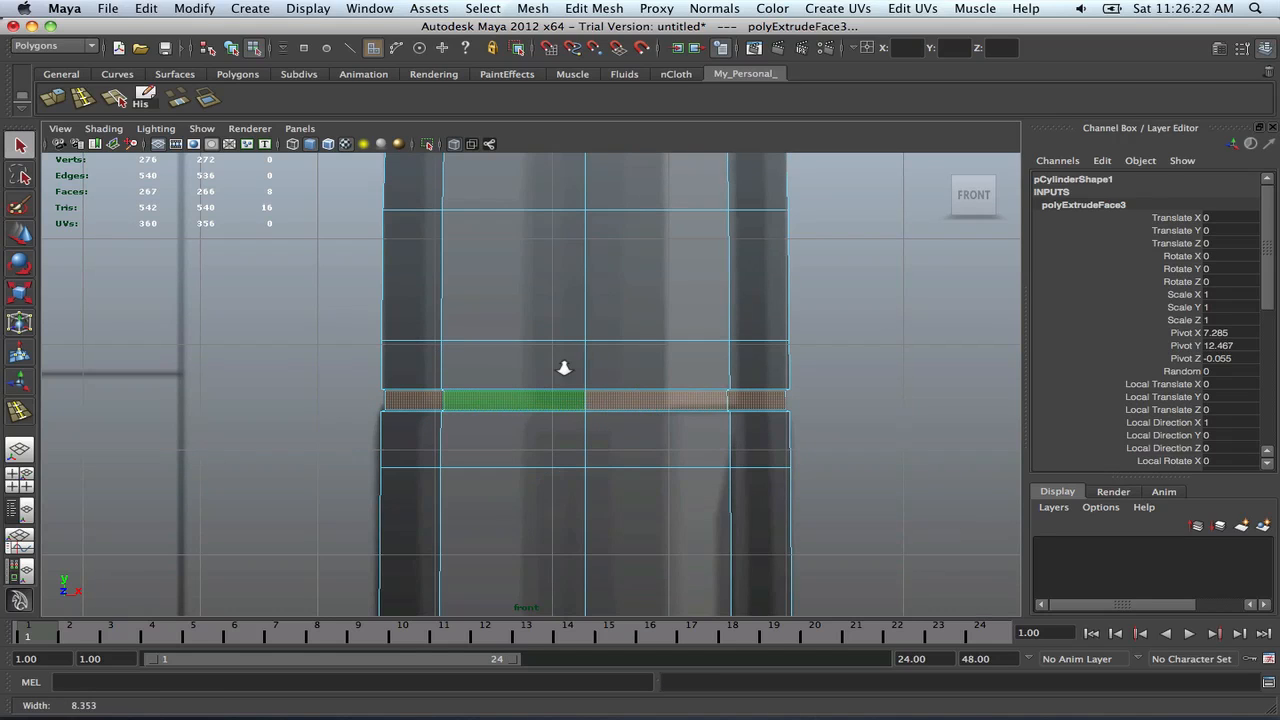
Return to object mode and inspect the seam groove up close in the perspective view
scroll(555, 355, "down", 5)
key("F8")
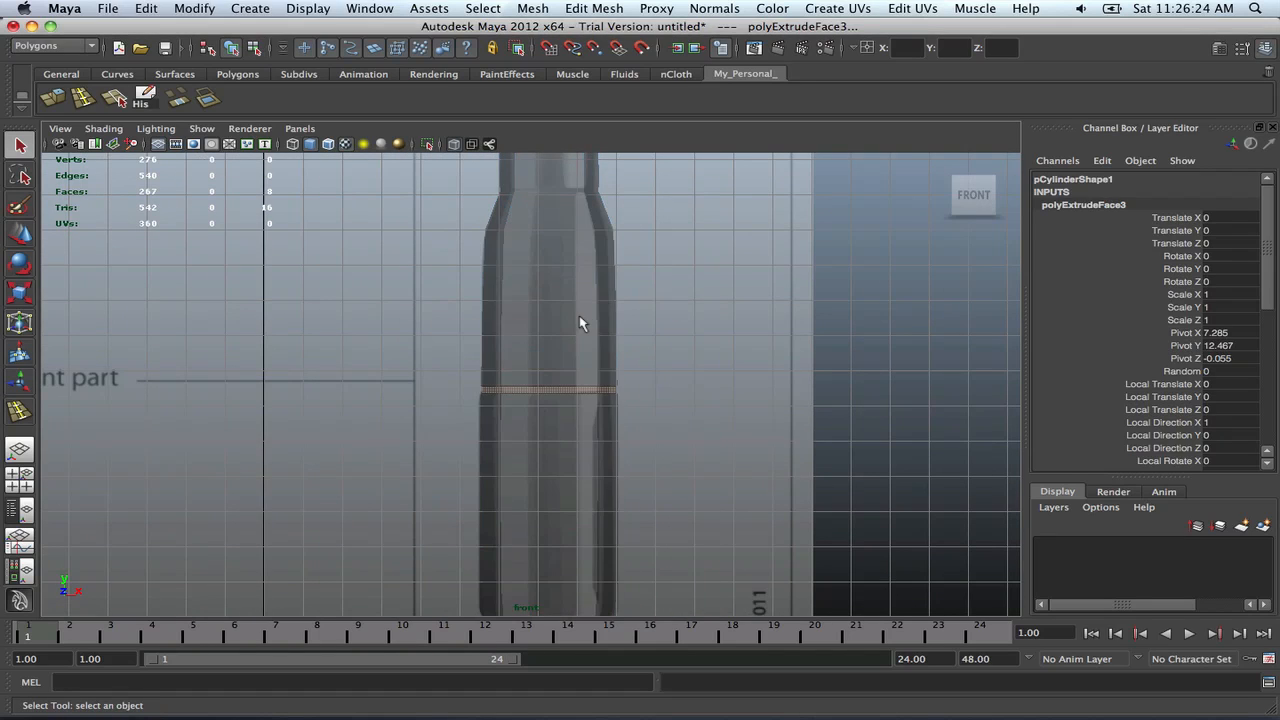
key("space")
key("space")
left_click_drag(754, 305, 571, 391, "alt")
left_click(760, 378)
scroll(713, 326, "up", 5)
scroll(572, 390, "up", 3)
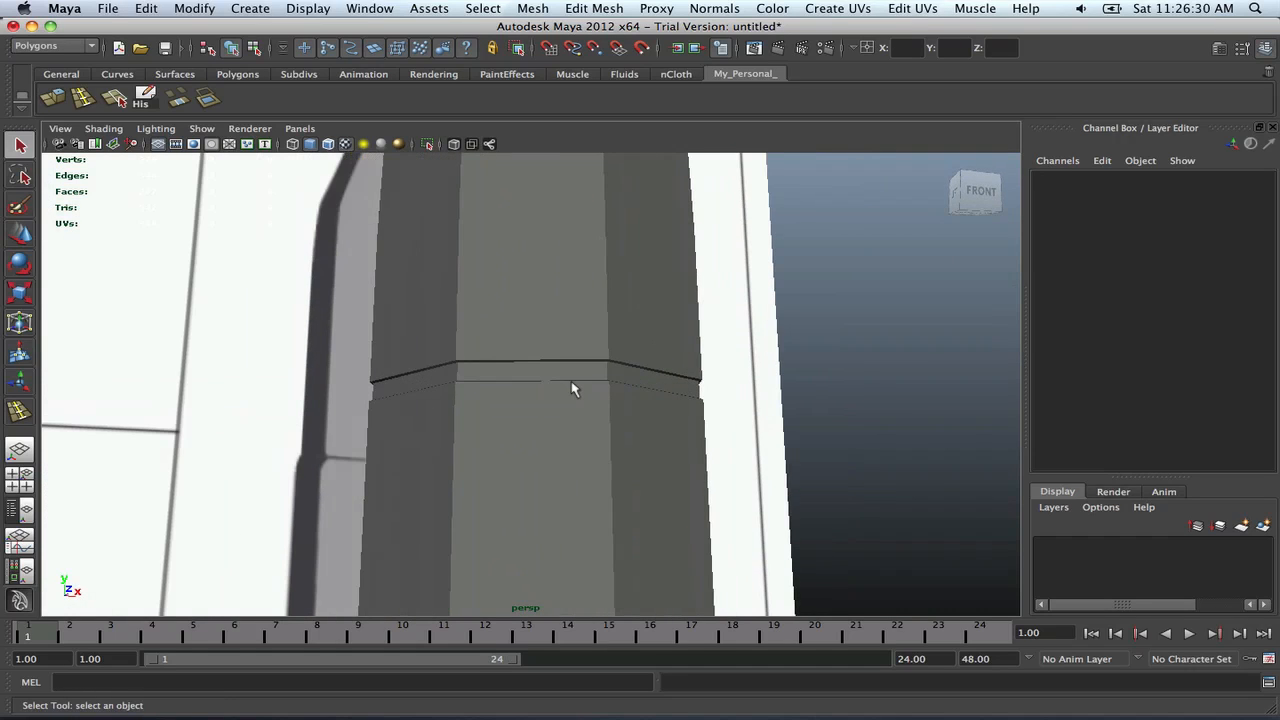
Turn on the smoothed preview for the bullet and examine how the seam groove looks on the casing
left_click(570, 293)
scroll(568, 306, "down", 4)
left_click_drag(567, 309, 533, 340, "alt")
key("3")
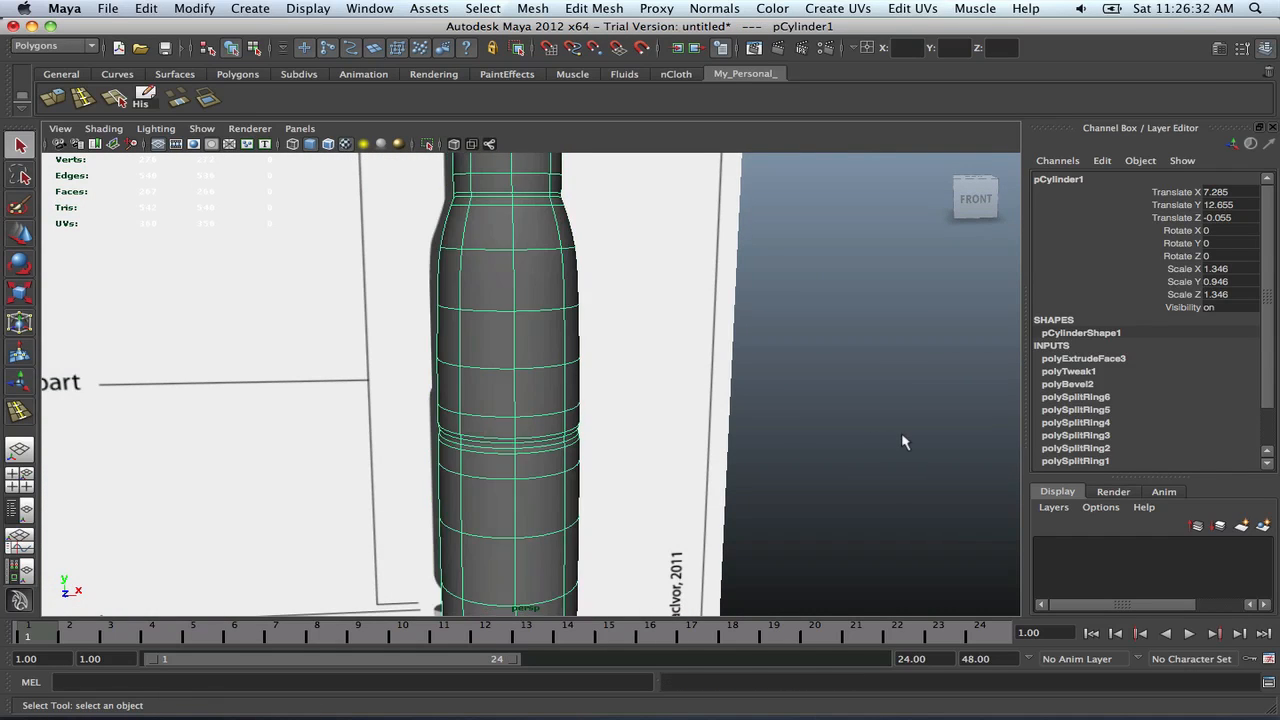
left_click(905, 442)
left_click_drag(708, 424, 501, 379, "alt")
scroll(677, 430, "down", 4)
scroll(549, 423, "up", 5)
left_click(494, 330)
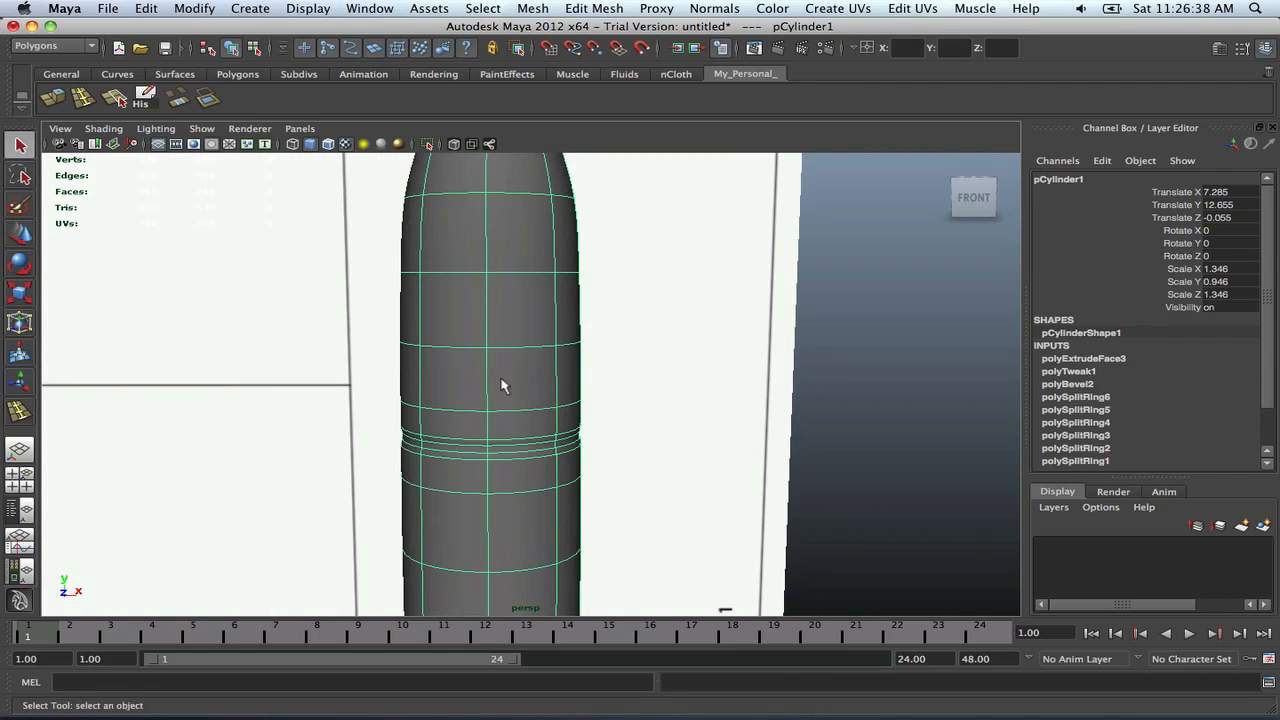
Go back to the front view and undo the selection changes until the groove's face ring is selected again
key("space")
key("space")
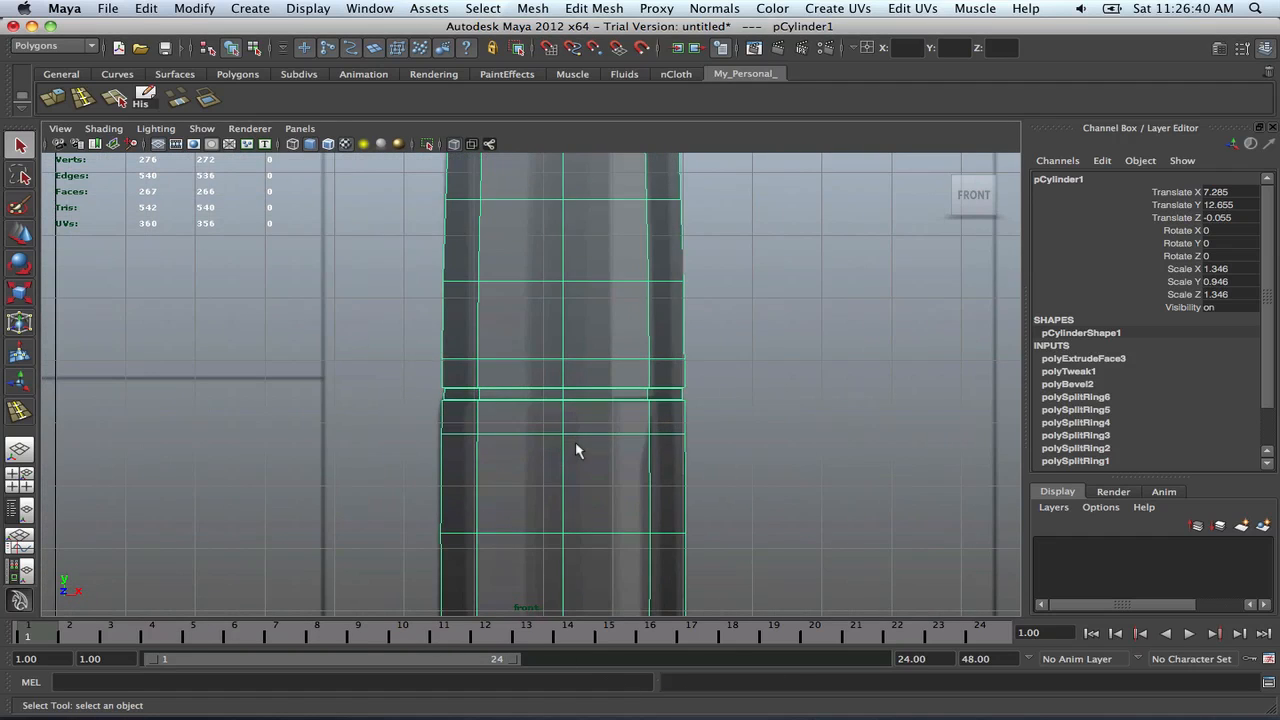
key("z")
key("z")
key("z")
key("z")
key("z")
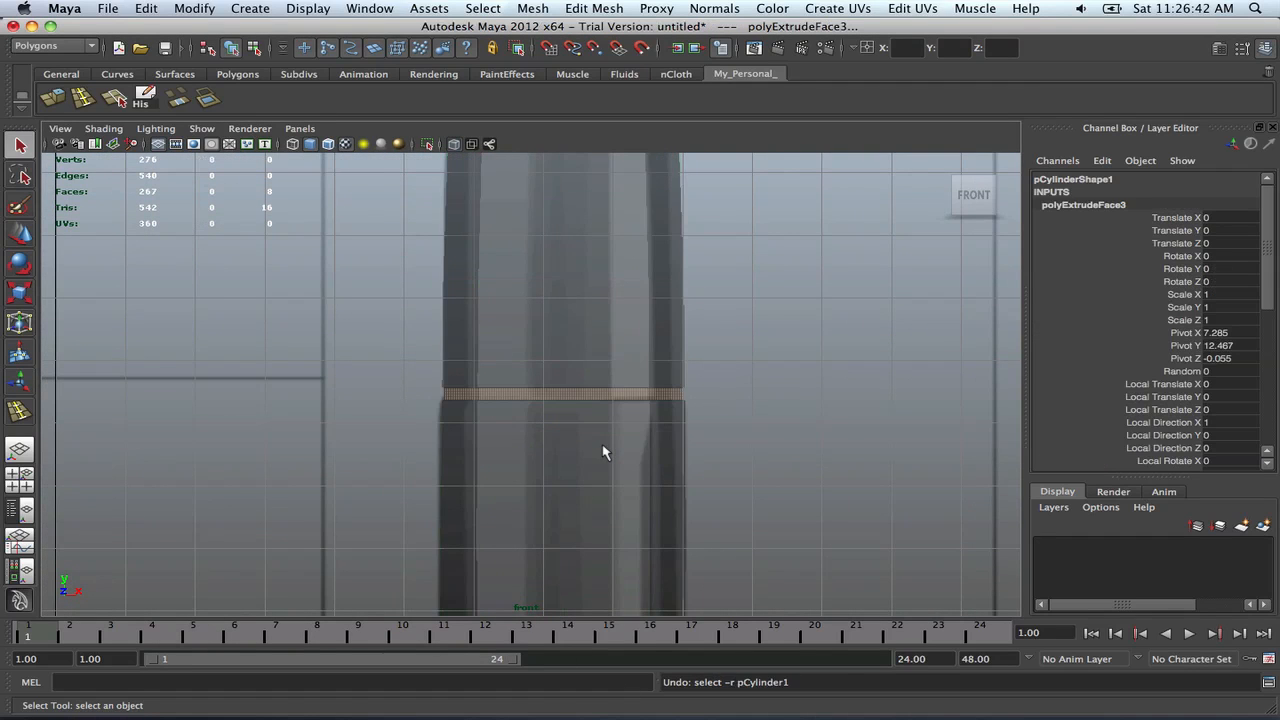
Extrude the groove's face ring a second time, scaling it slightly further inward, and return to object mode
scroll(603, 452, "up", 3)
left_click(614, 397)
scroll(629, 400, "up", 4)
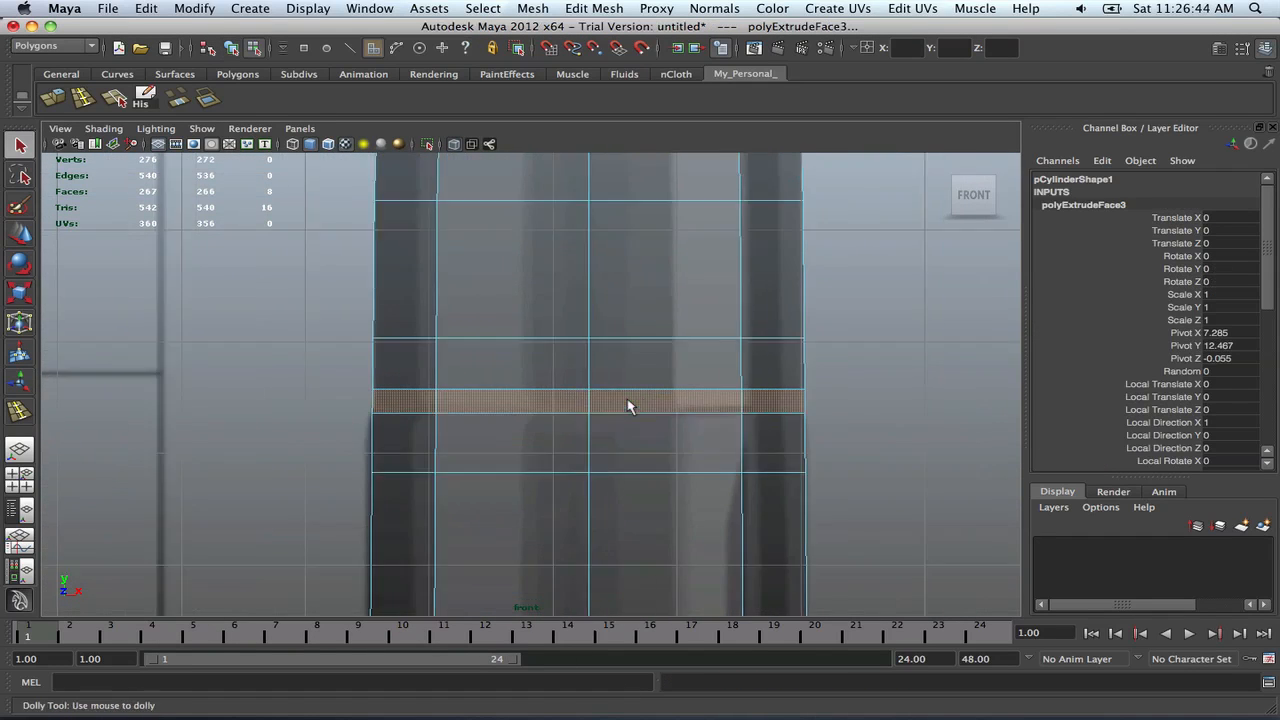
right_click_drag(687, 404, 689, 433, "shift")
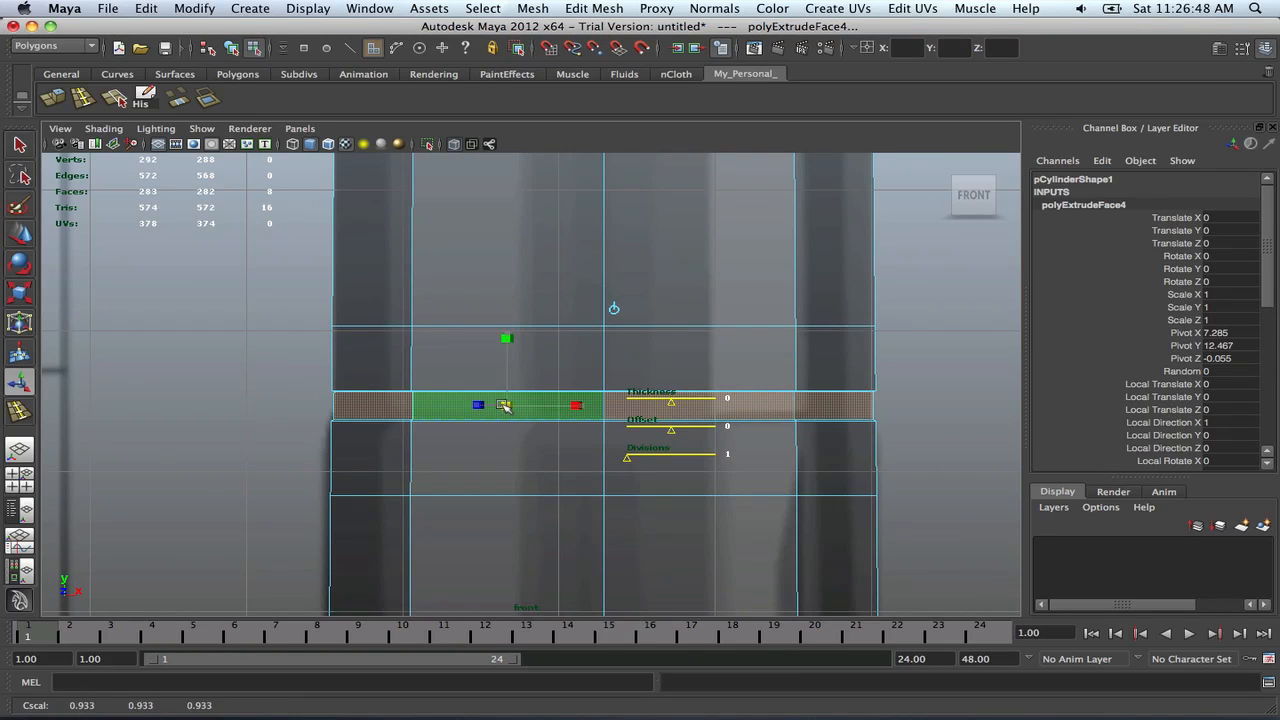
left_click_drag(510, 406, 517, 411)
key("q")
right_click_drag(586, 371, 623, 349)
Preview the bullet smoothed in the perspective view and examine the deepened seam groove from several angles against the reference image
key("space")
key("space")
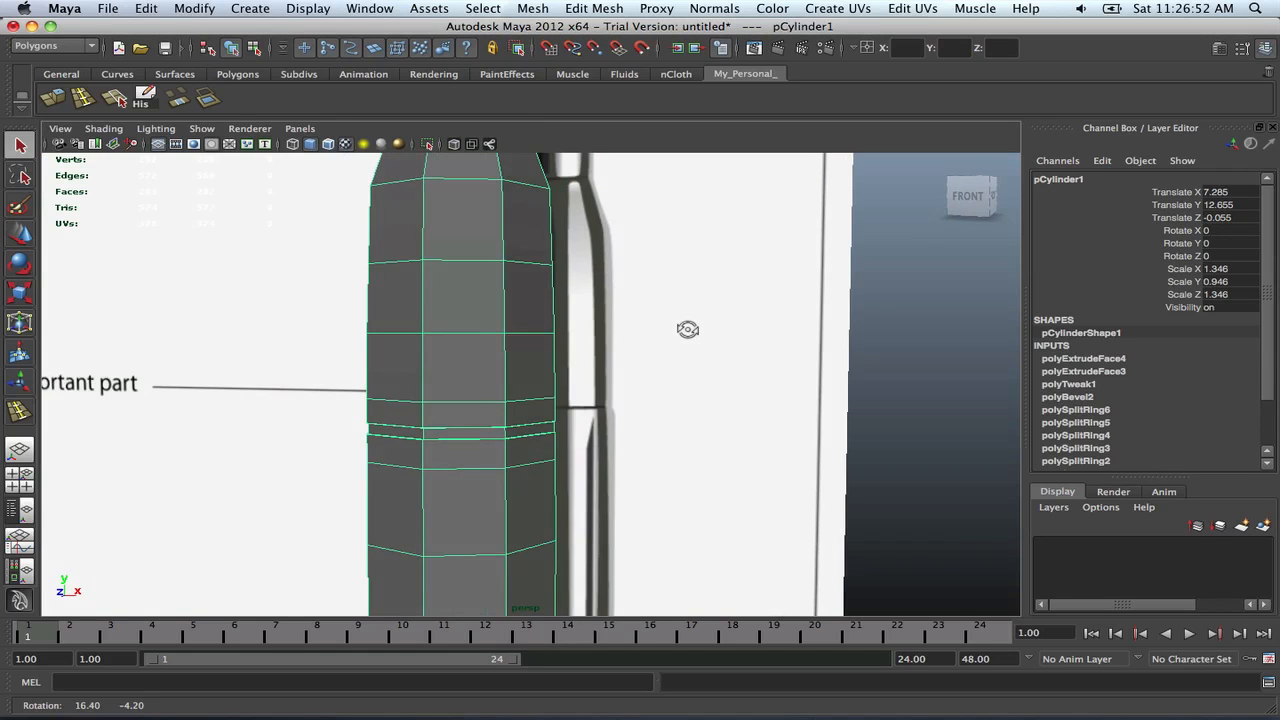
key("3")
left_click(800, 420)
left_click_drag(780, 423, 610, 428, "alt")
left_click(515, 380)
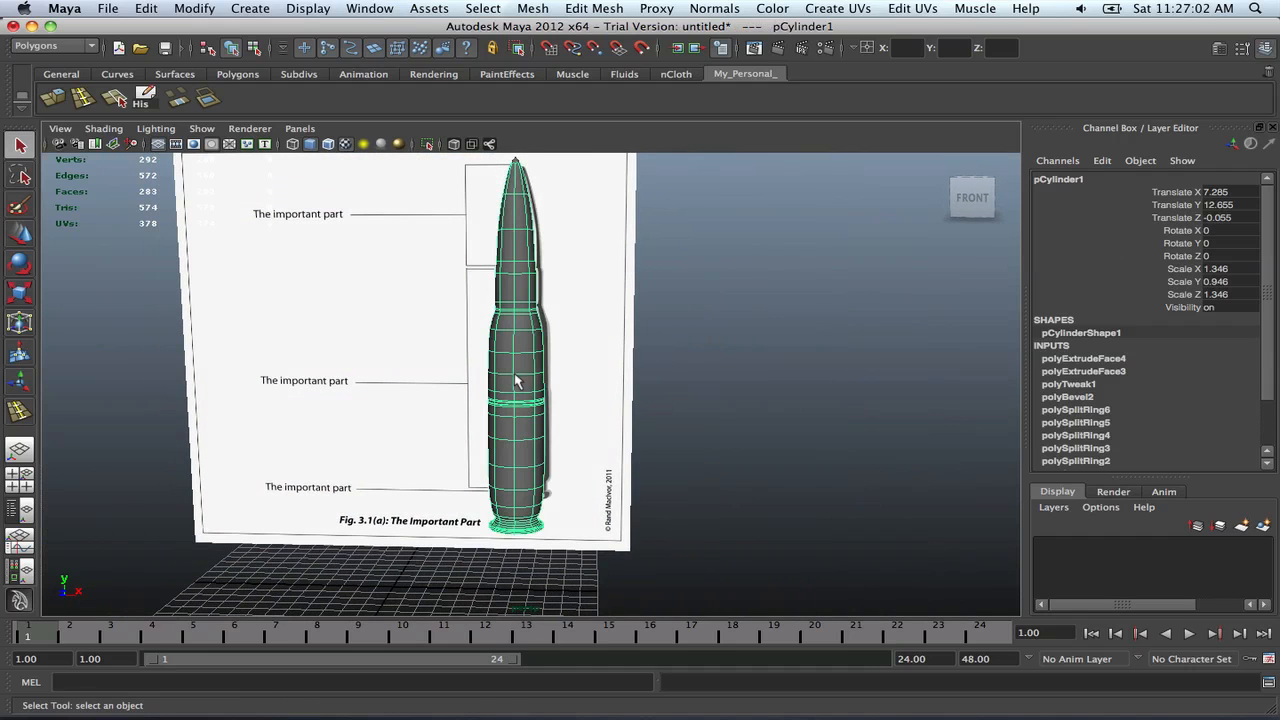
middle_click_drag(520, 389, 521, 422, "alt")
left_click(686, 403)
left_click_drag(665, 402, 541, 403, "alt")
scroll(541, 403, "up", 5)
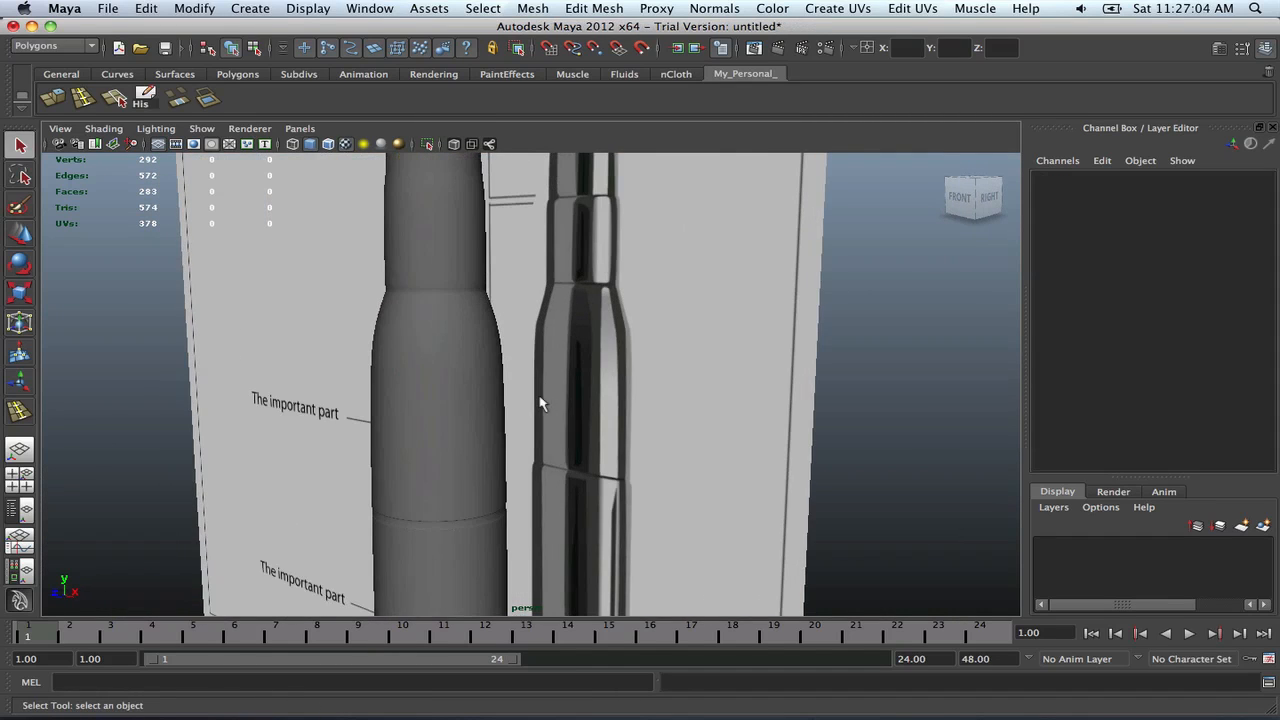
scroll(528, 394, "up", 1)
scroll(491, 369, "down", 4)
left_click_drag(491, 369, 730, 394, "alt")
scroll(518, 383, "down", 4)
Move the smoothed bullet beside the reference plane to Translate X 17.543
left_click(524, 398)
key("w")
left_click(771, 406)
scroll(742, 390, "up", 2)
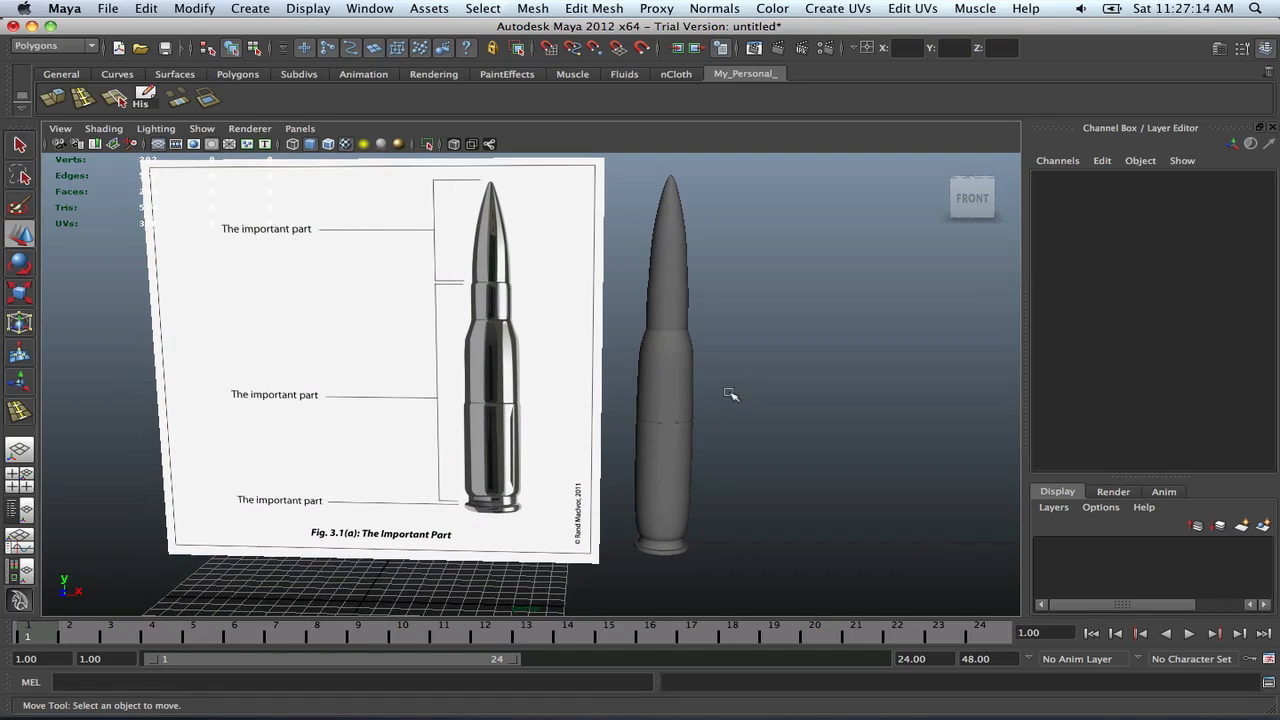
left_click(680, 330)
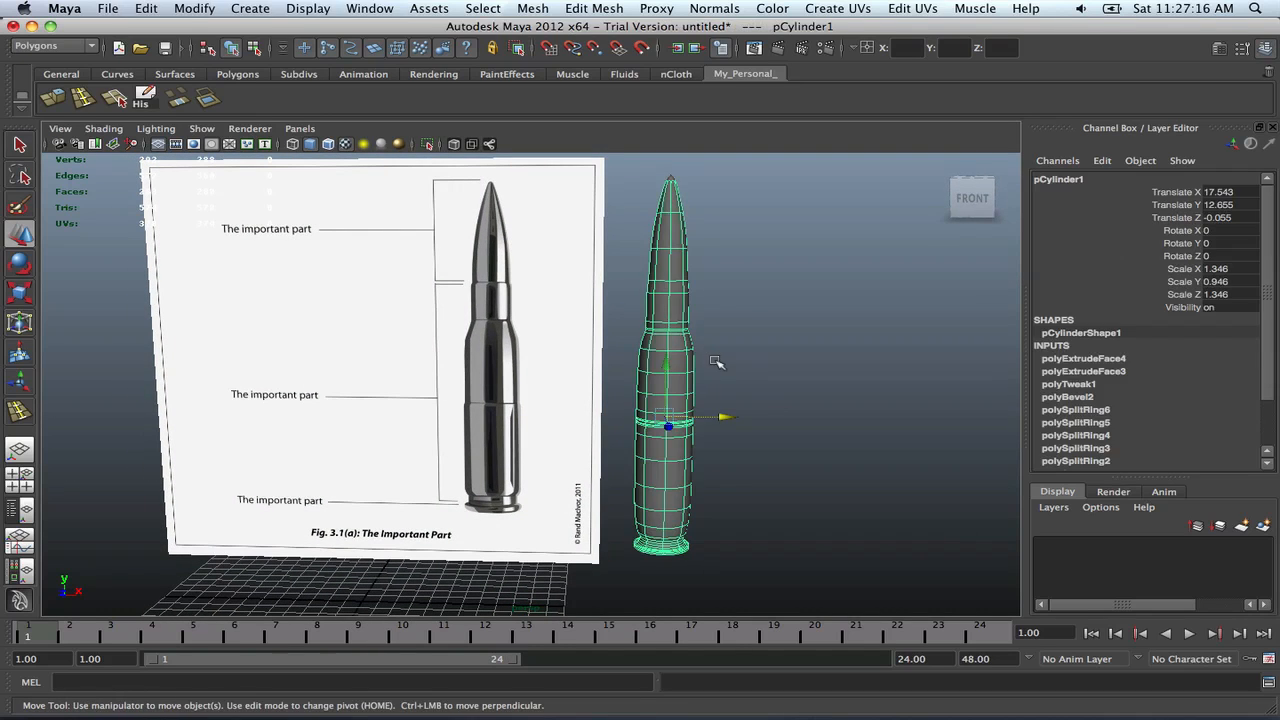
left_click(766, 455)
Compare the neck and tip of the smoothed bullet with the same areas of the reference image
scroll(766, 455, "up", 5)
scroll(767, 451, "down", 3)
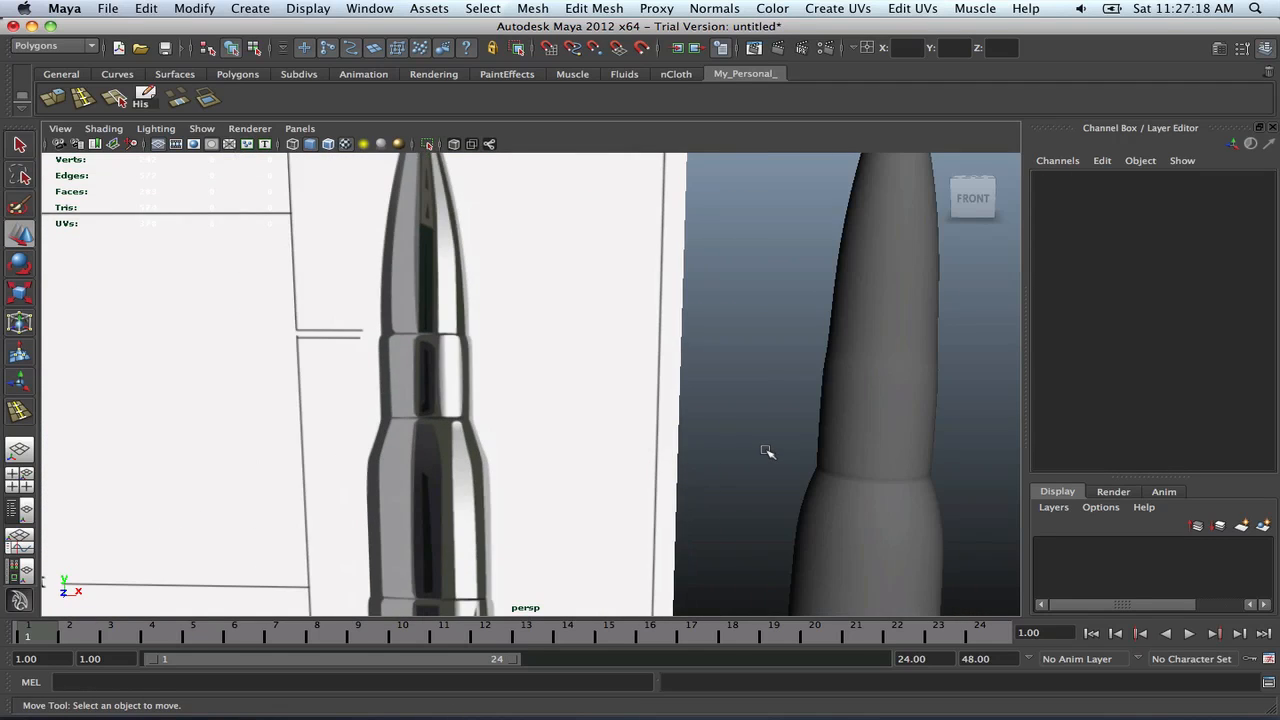
middle_click_drag(766, 449, 689, 437, "alt")
left_click(828, 420)
mouse_move(828, 420)
left_mouse_down("alt")
mouse_move(839, 391)
mouse_move(811, 391)
mouse_move(831, 397)
left_mouse_up("alt")
left_click(834, 391)
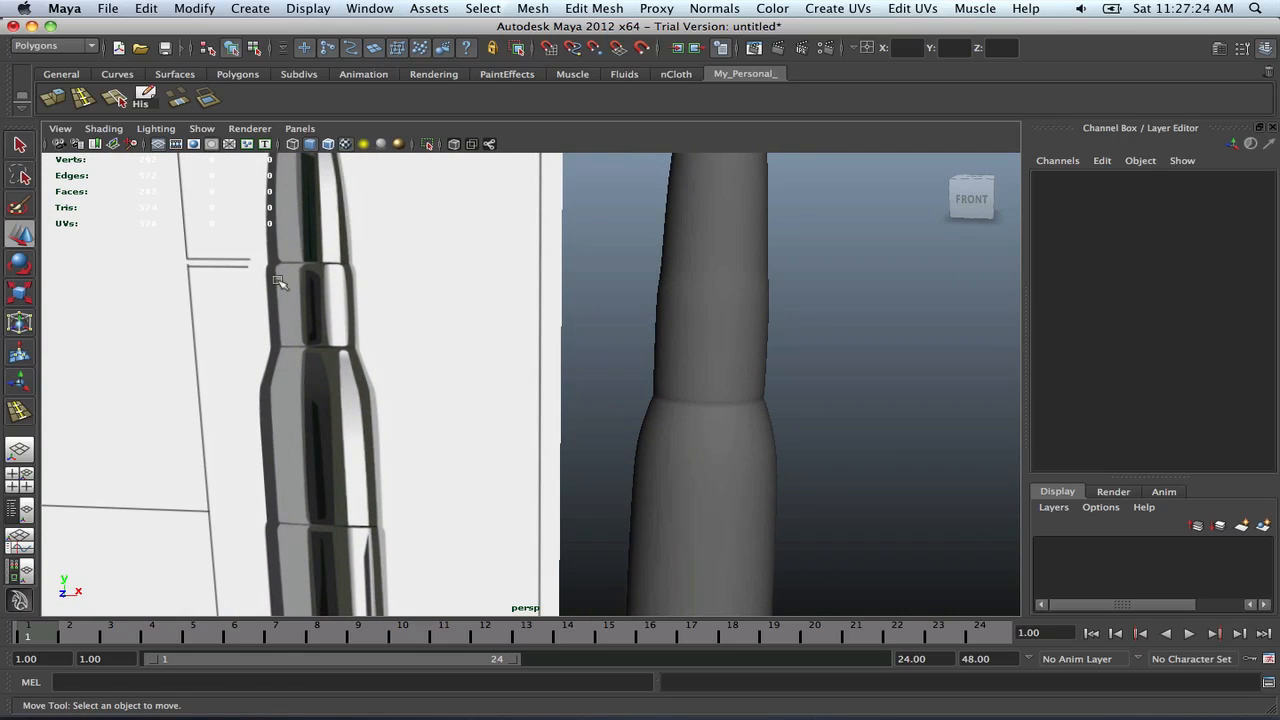
scroll(686, 269, "down", 3)
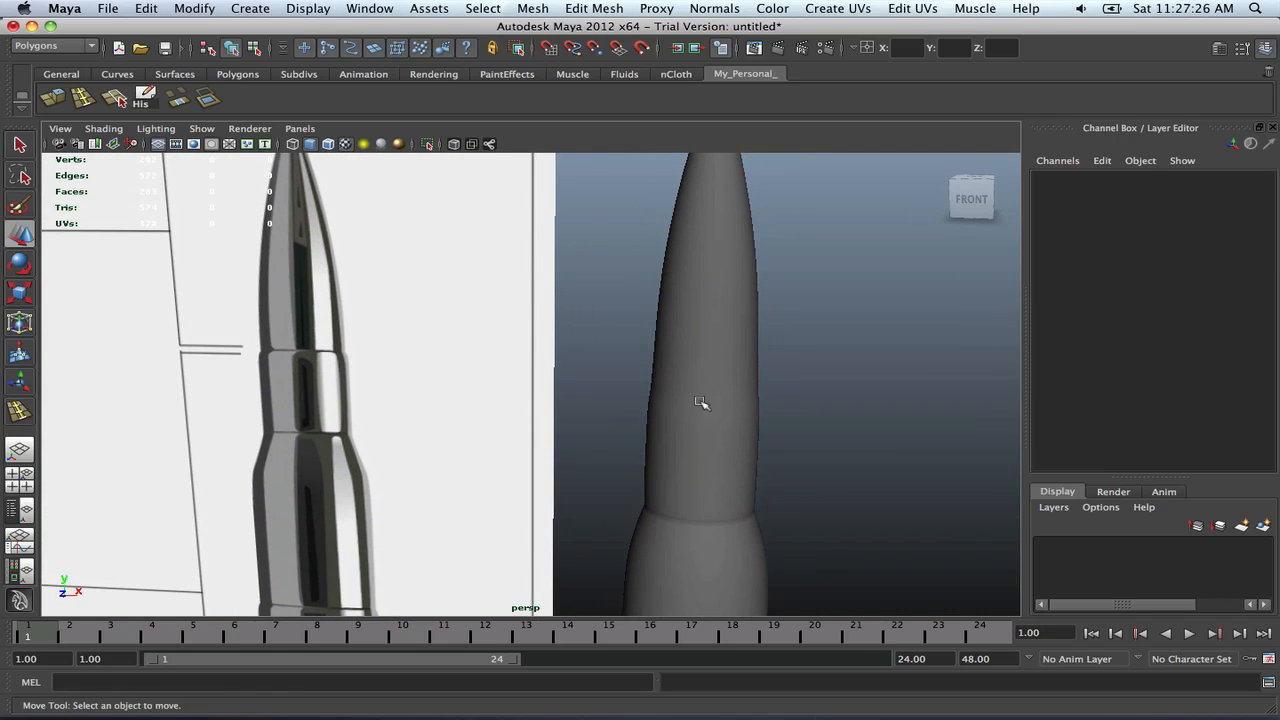
Undo the sideways move to put the bullet back in front of the reference image
left_click(755, 432)
key("z")
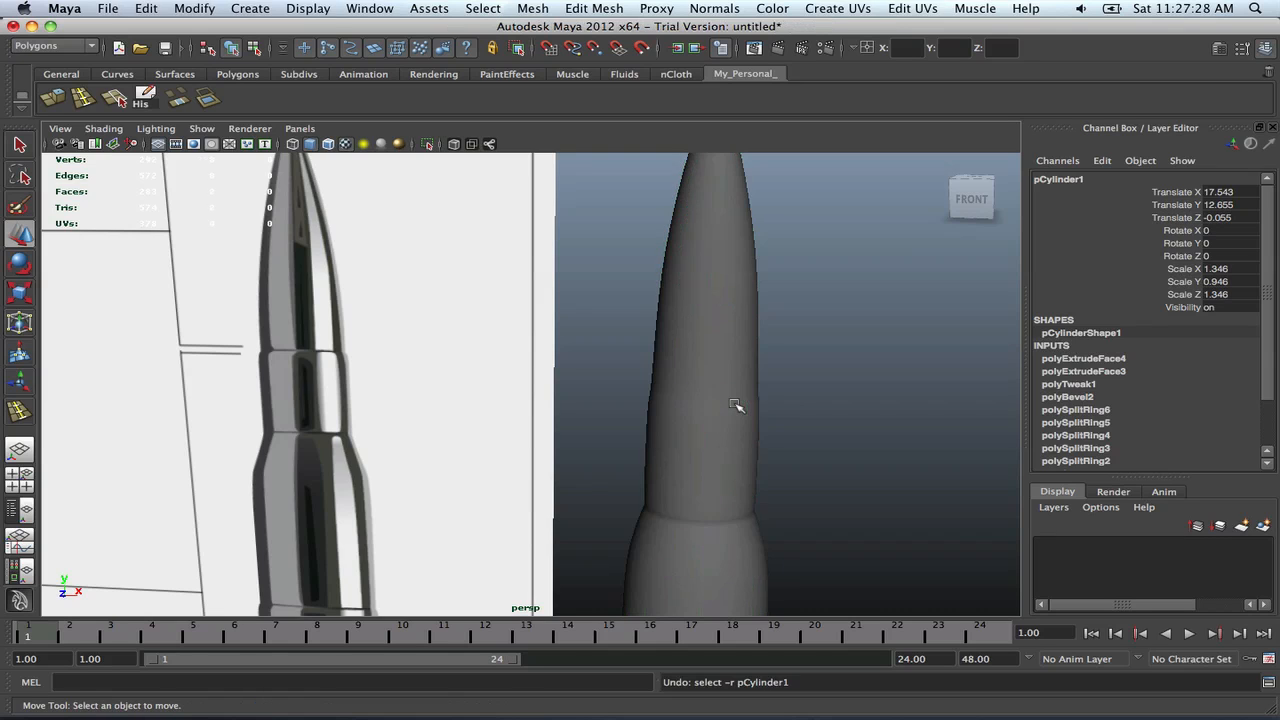
key("shift+z")
key("z")
key("shift+z")
key("z")
key("z")
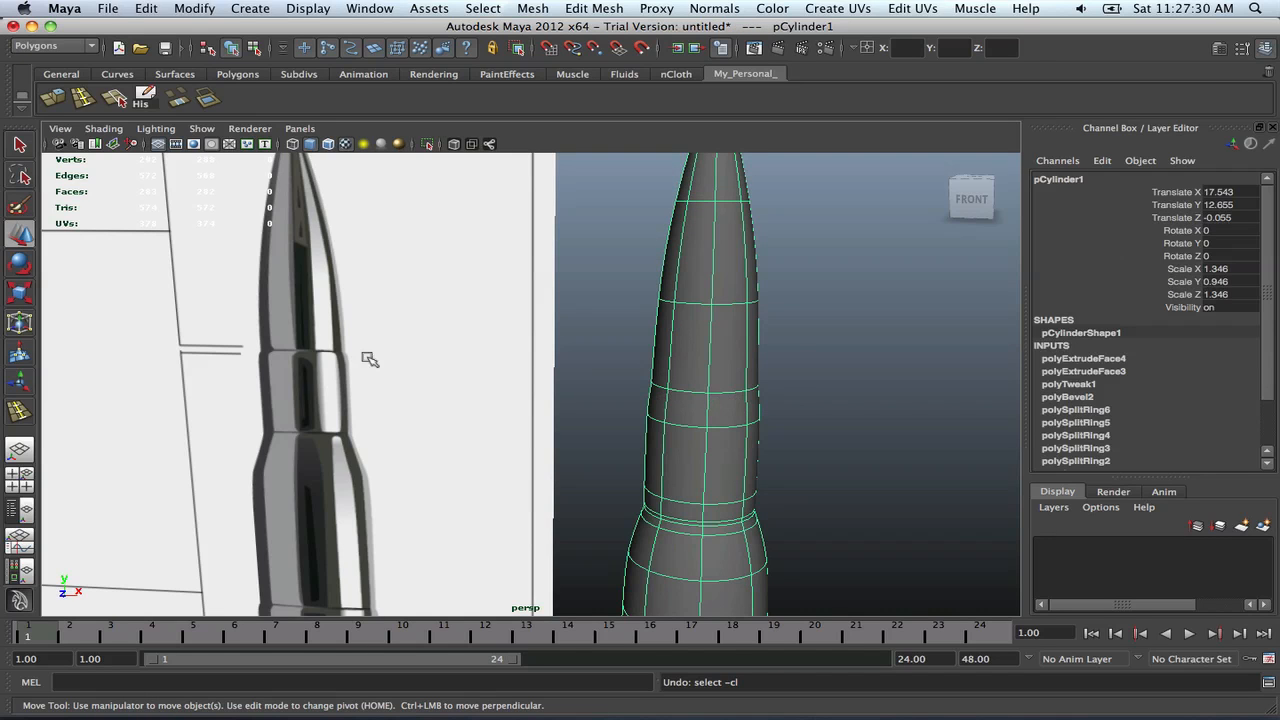
key("z")
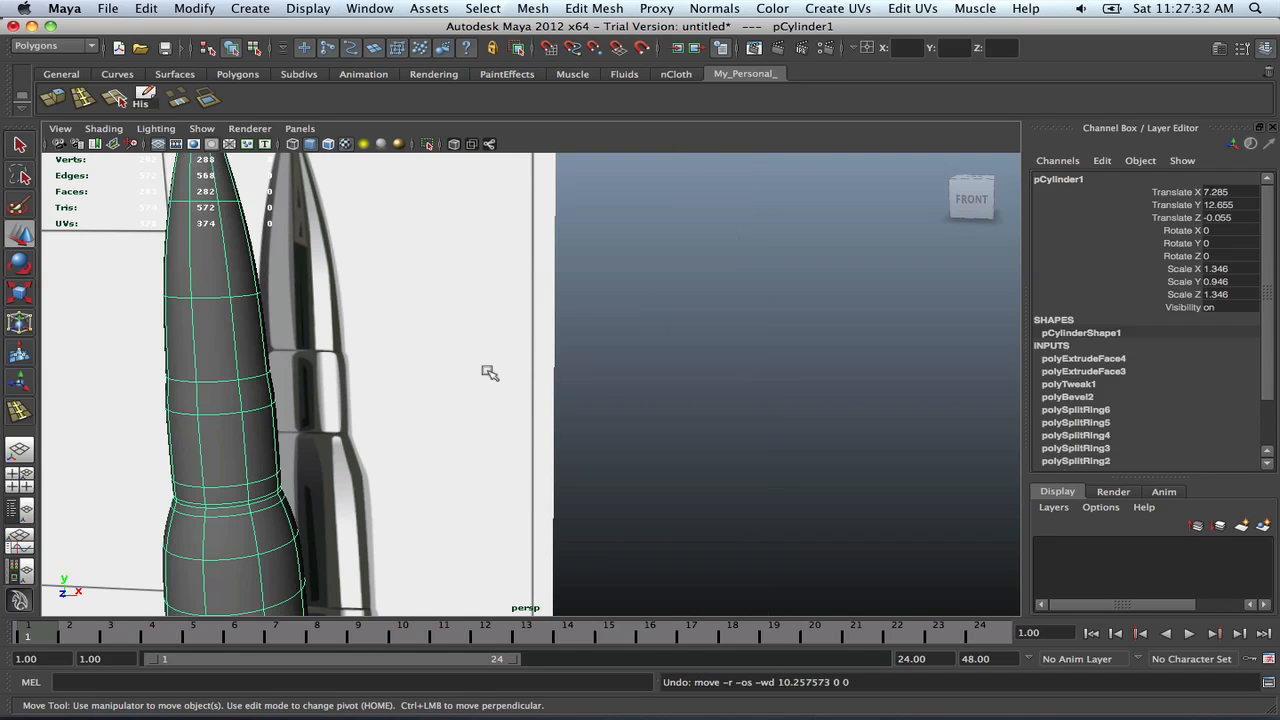
In the front view, turn off the smoothed preview and examine the edge between the neck and the tip against the reference
key("space")
key("space")
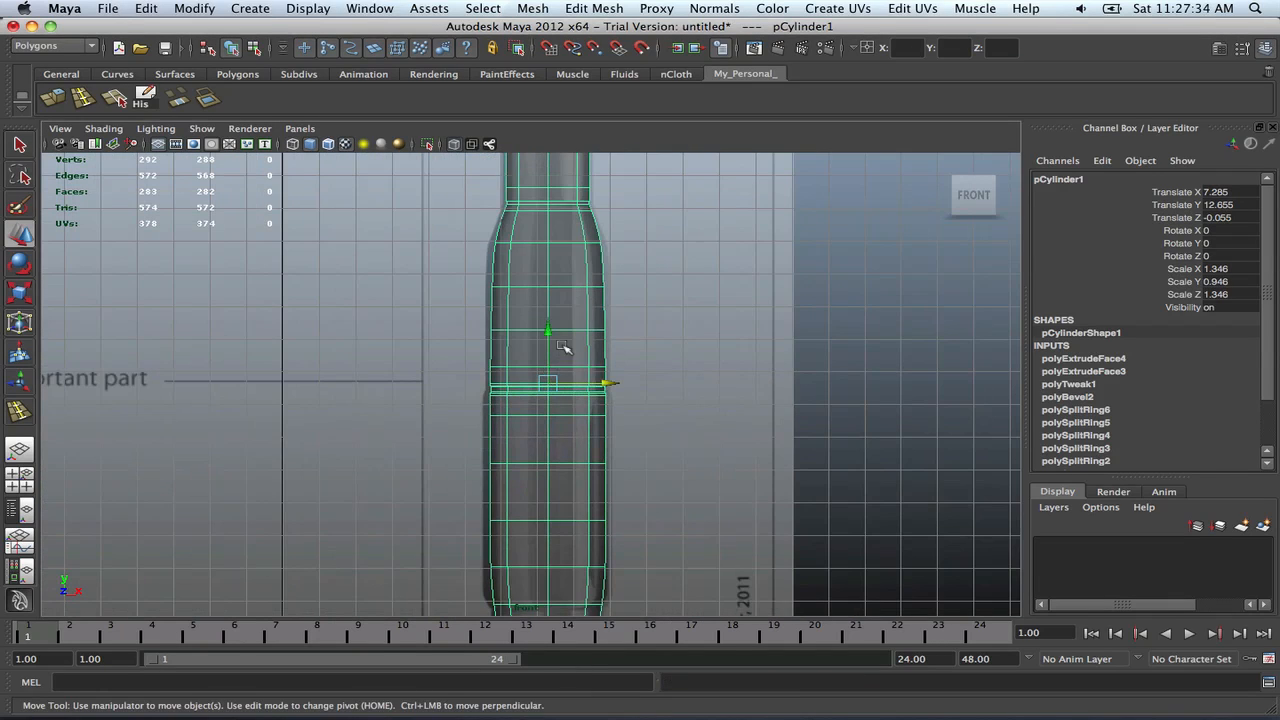
middle_click_drag(563, 346, 576, 392, "alt")
key("1")
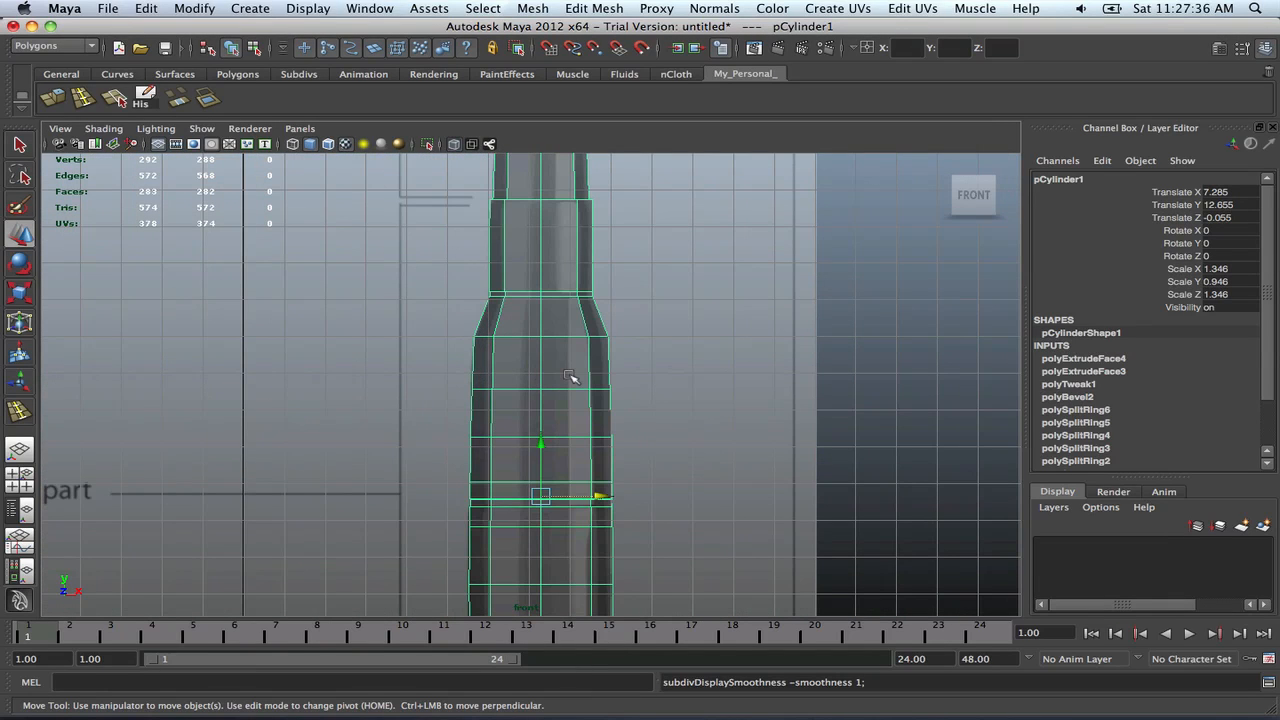
scroll(570, 375, "down", 3)
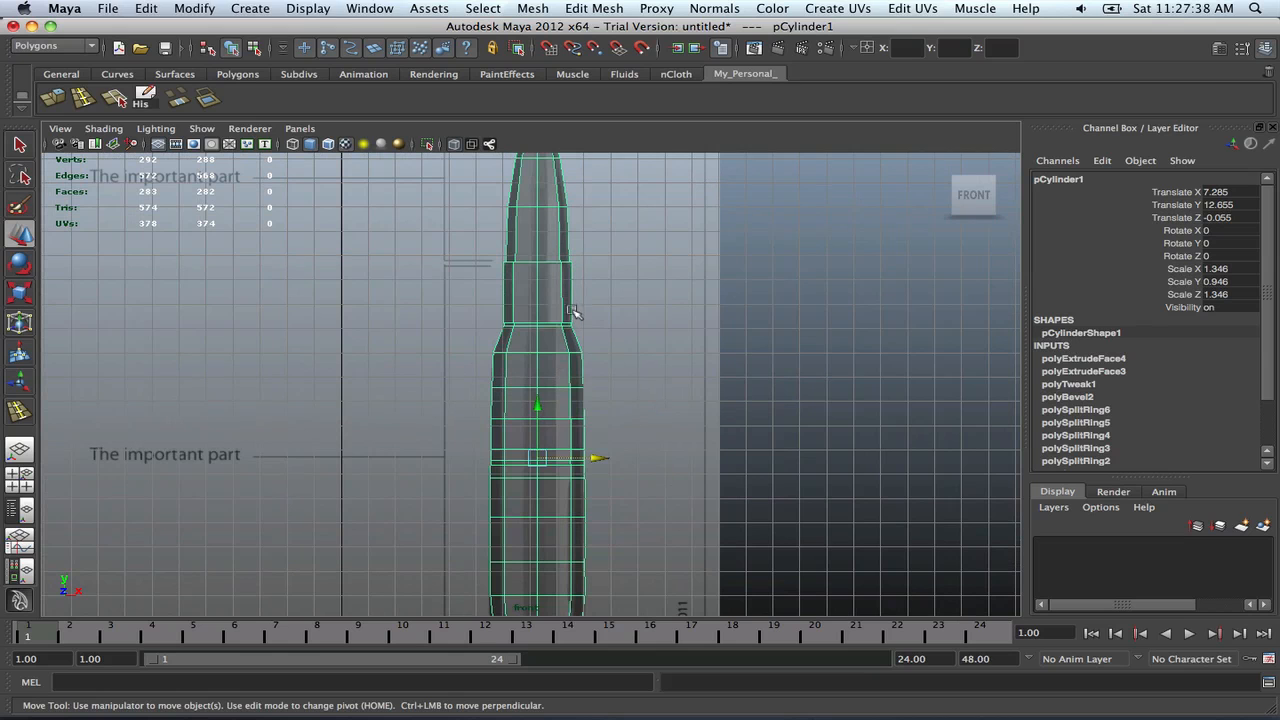
middle_click_drag(550, 269, 562, 417, "alt")
scroll(562, 417, "up", 5)
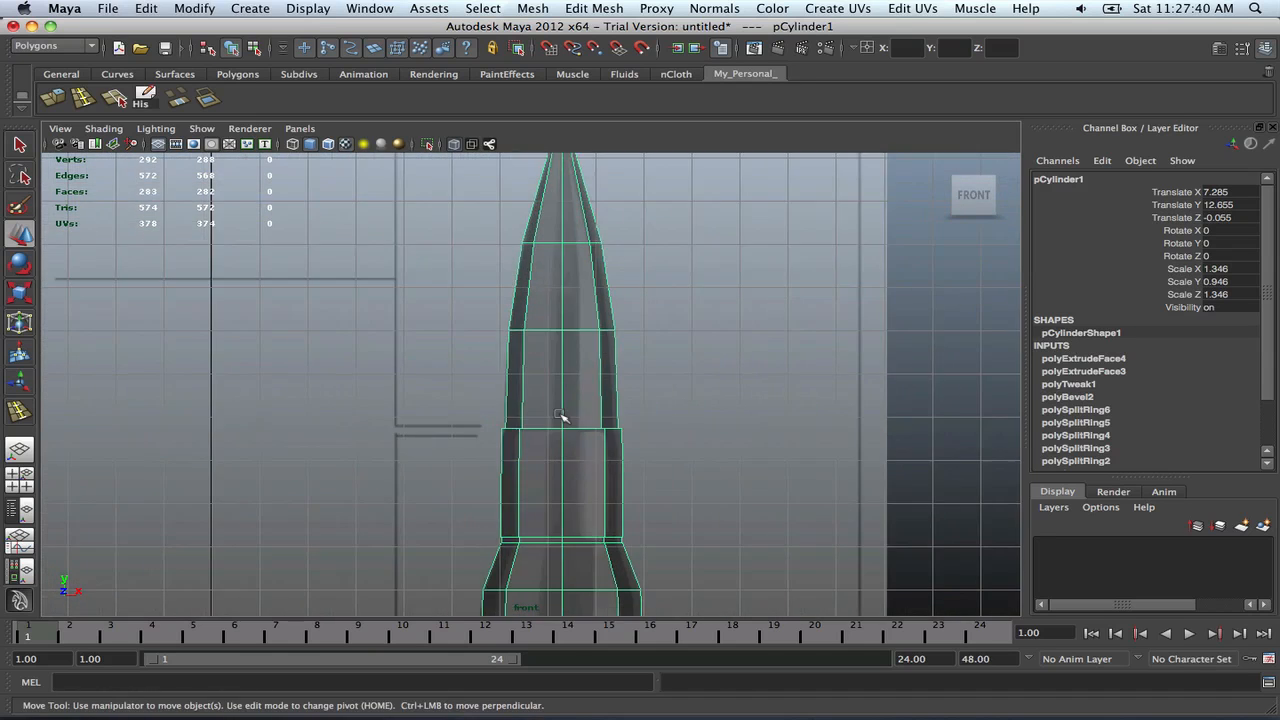
scroll(562, 417, "down", 5)
scroll(563, 417, "up", 5)
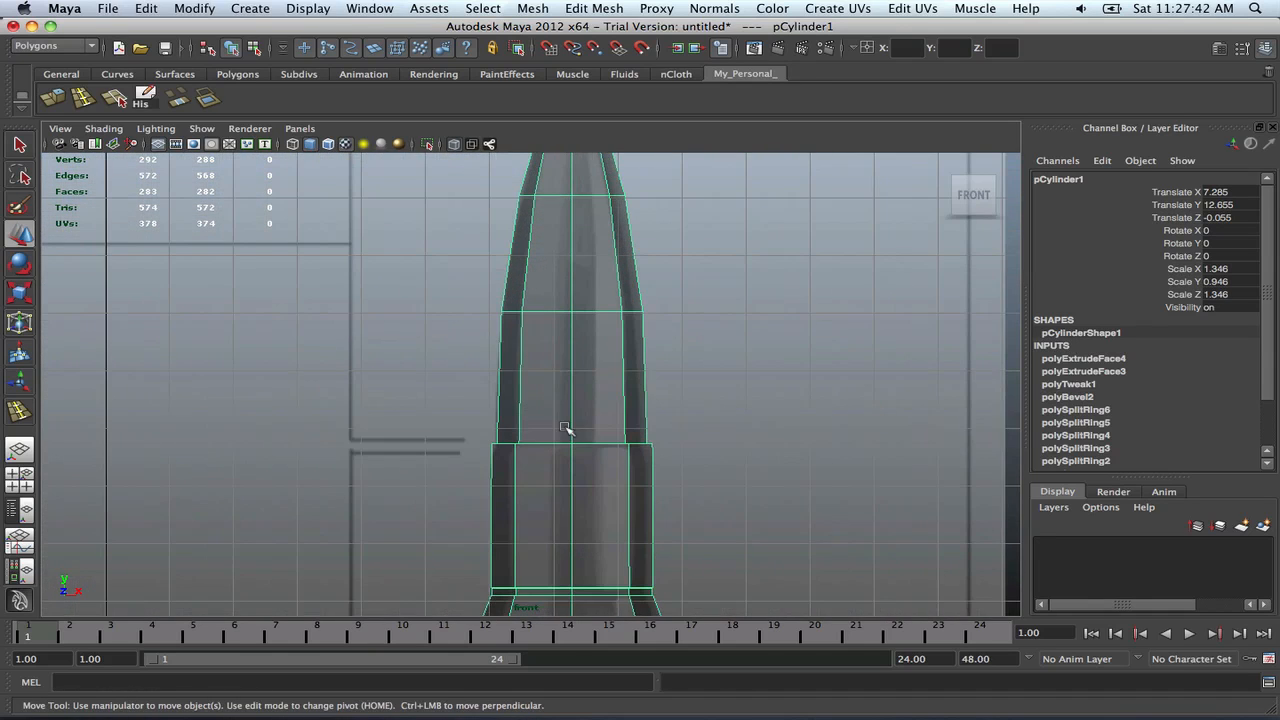
Move the bullet sideways to Translate X 11.792 and compare its neck and tip with the reference image
middle_click_drag(601, 442, 580, 514, "alt")
scroll(580, 491, "down", 5)
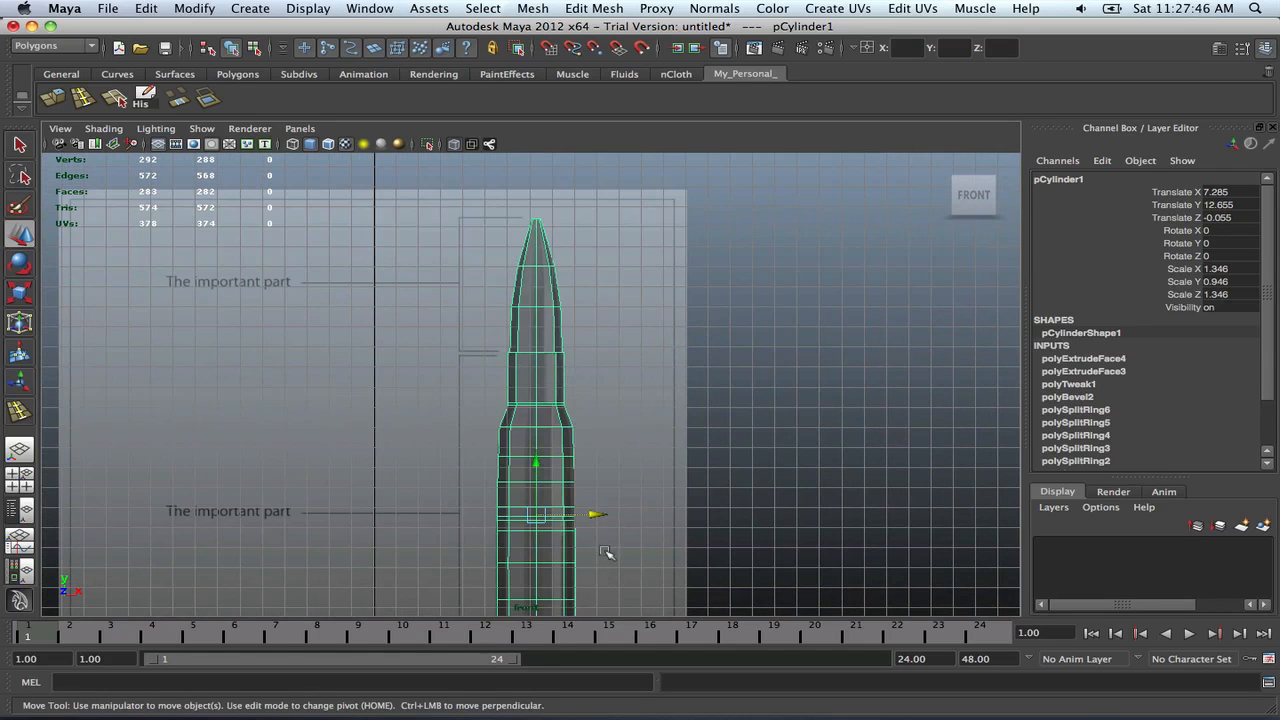
left_click_drag(596, 517, 697, 520)
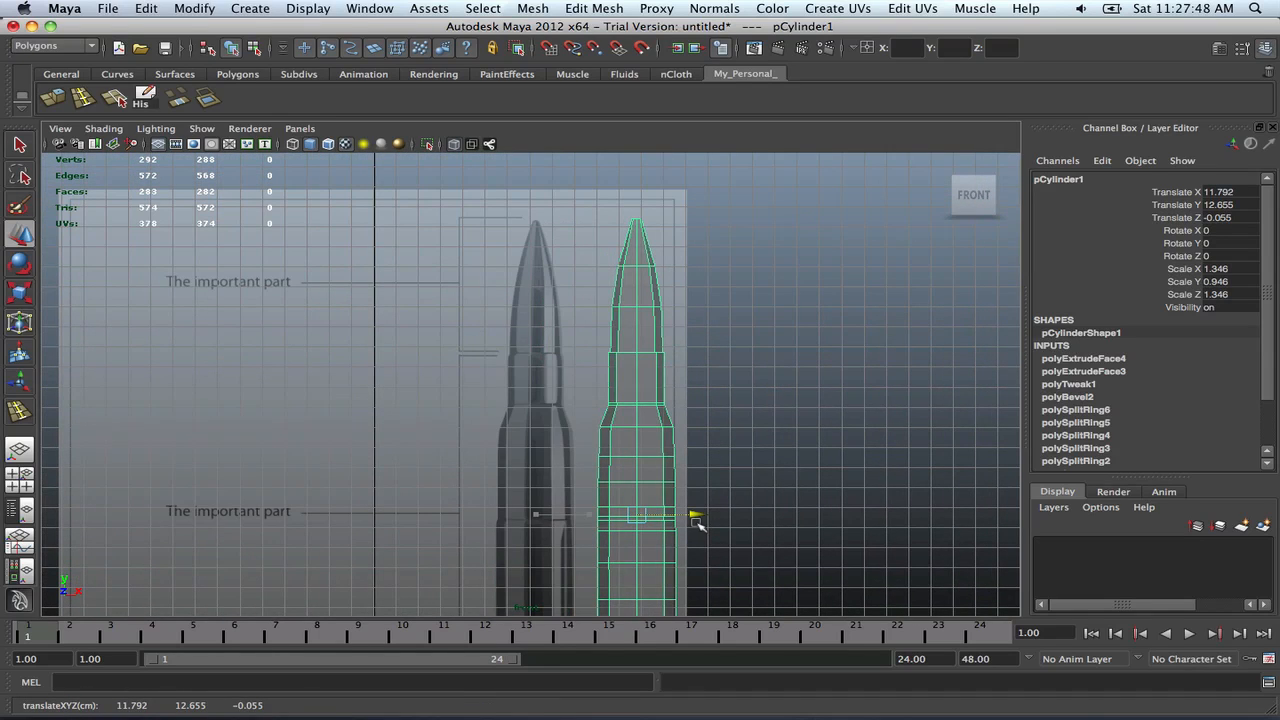
scroll(680, 501, "up", 3)
middle_click_drag(629, 356, 637, 514, "alt")
scroll(636, 514, "up", 5)
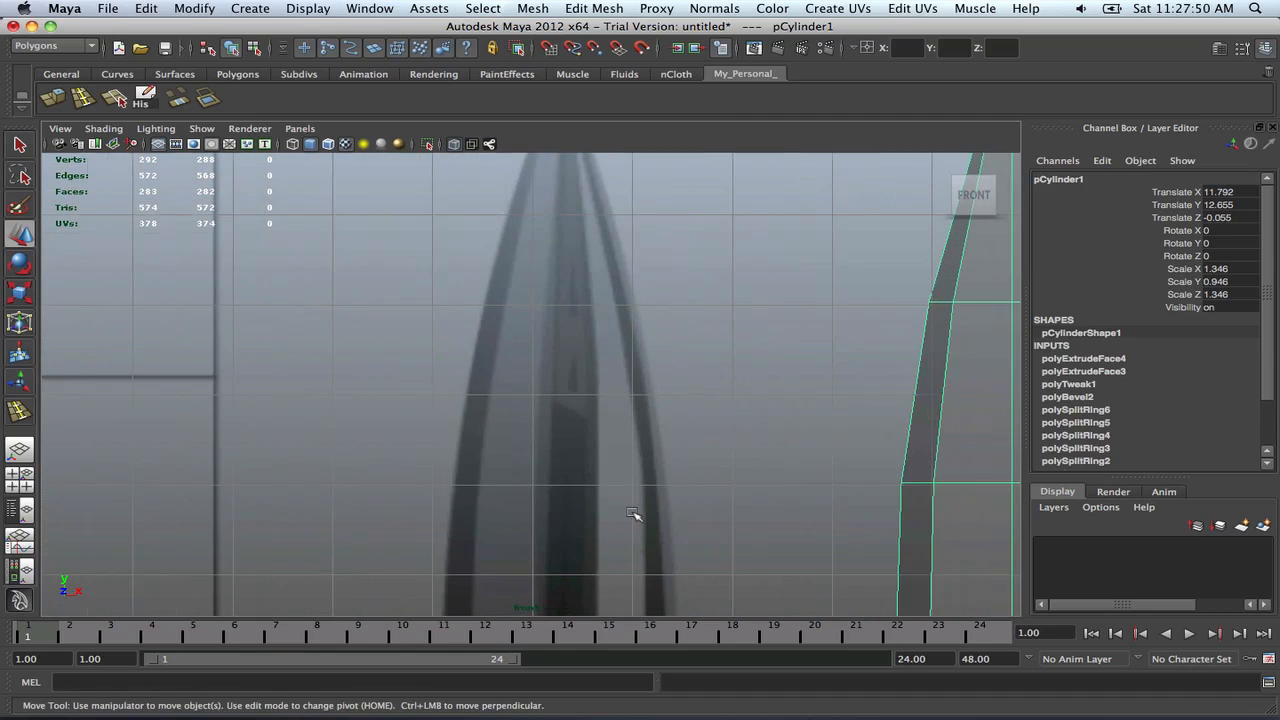
scroll(635, 514, "down", 2)
scroll(628, 508, "down", 3)
key("space")
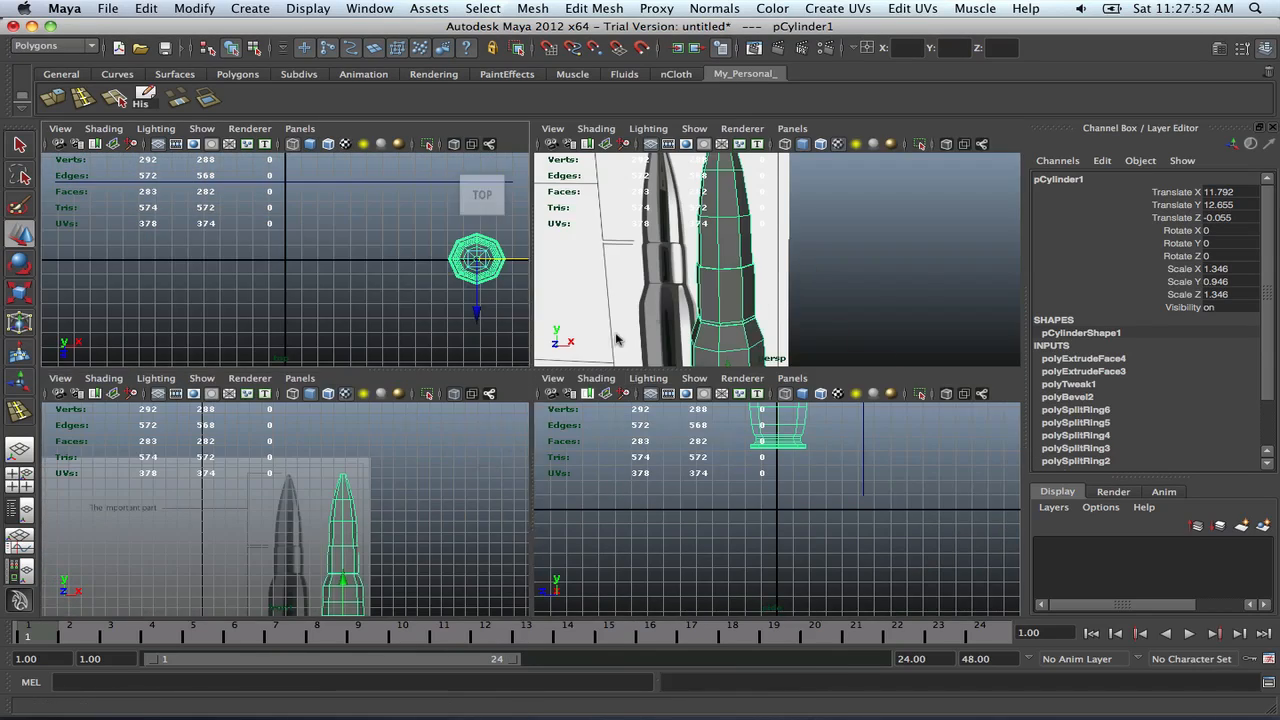
key("space")
middle_click_drag(617, 345, 667, 403, "alt")
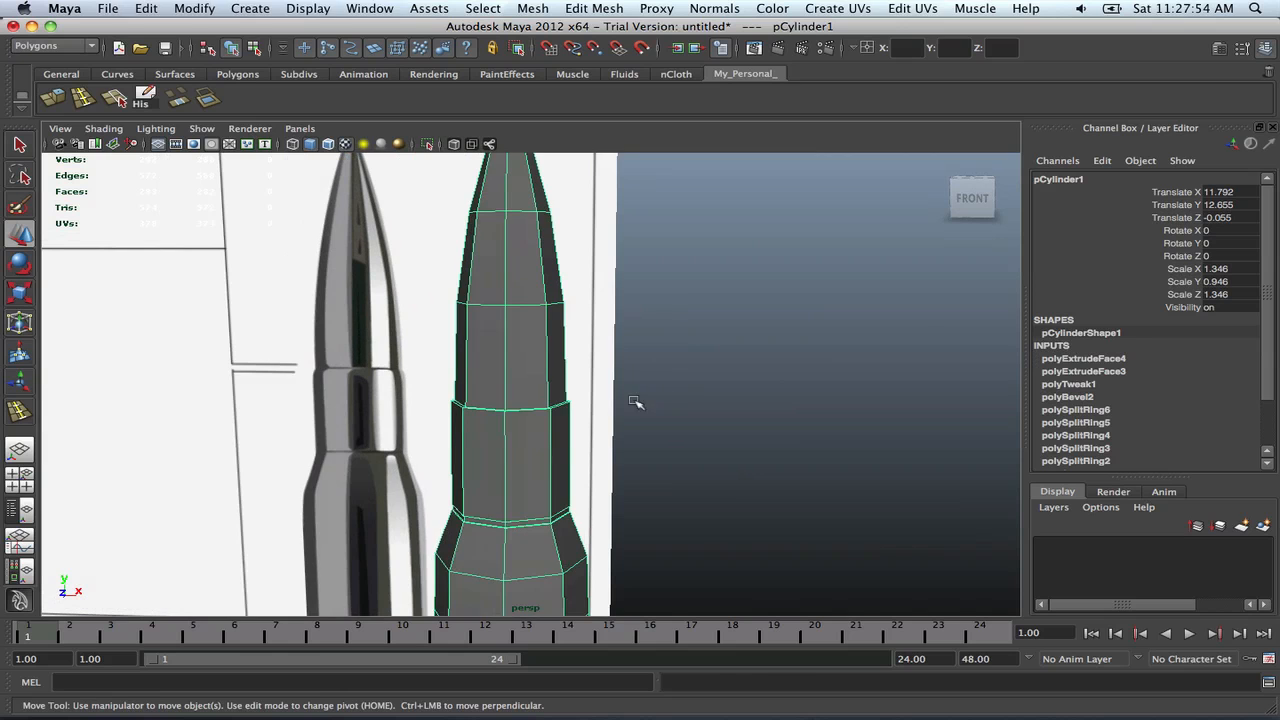
Undo the sideways move and examine the neck's upper edge against the reference in the front view
key("z")
key("space")
key("space")
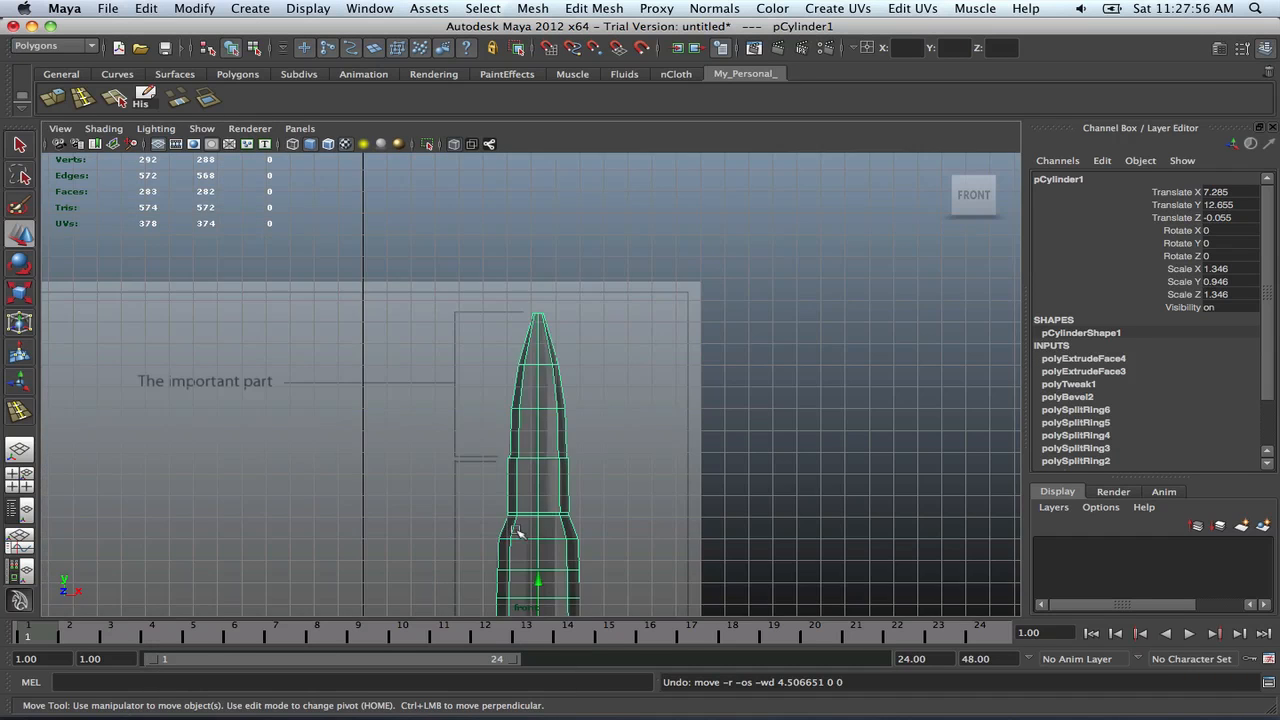
scroll(517, 530, "up", 5)
scroll(610, 500, "up", 3)
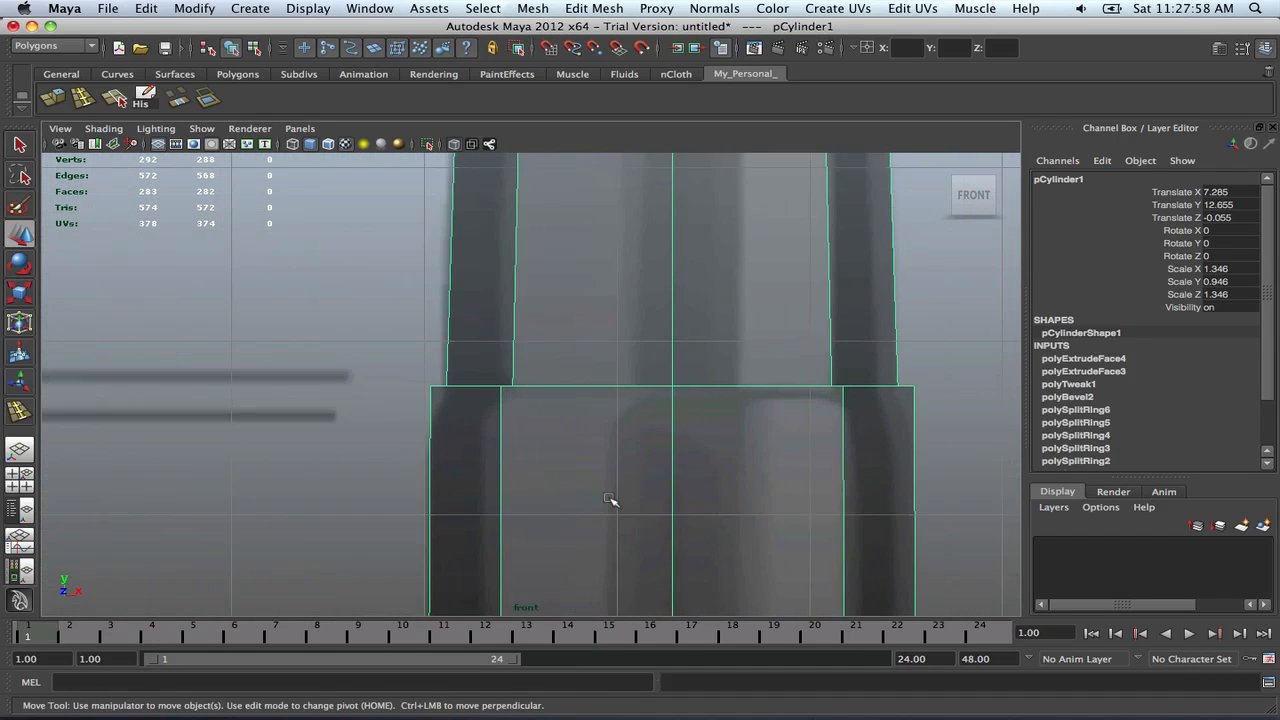
middle_click_drag(690, 408, 592, 410, "alt")
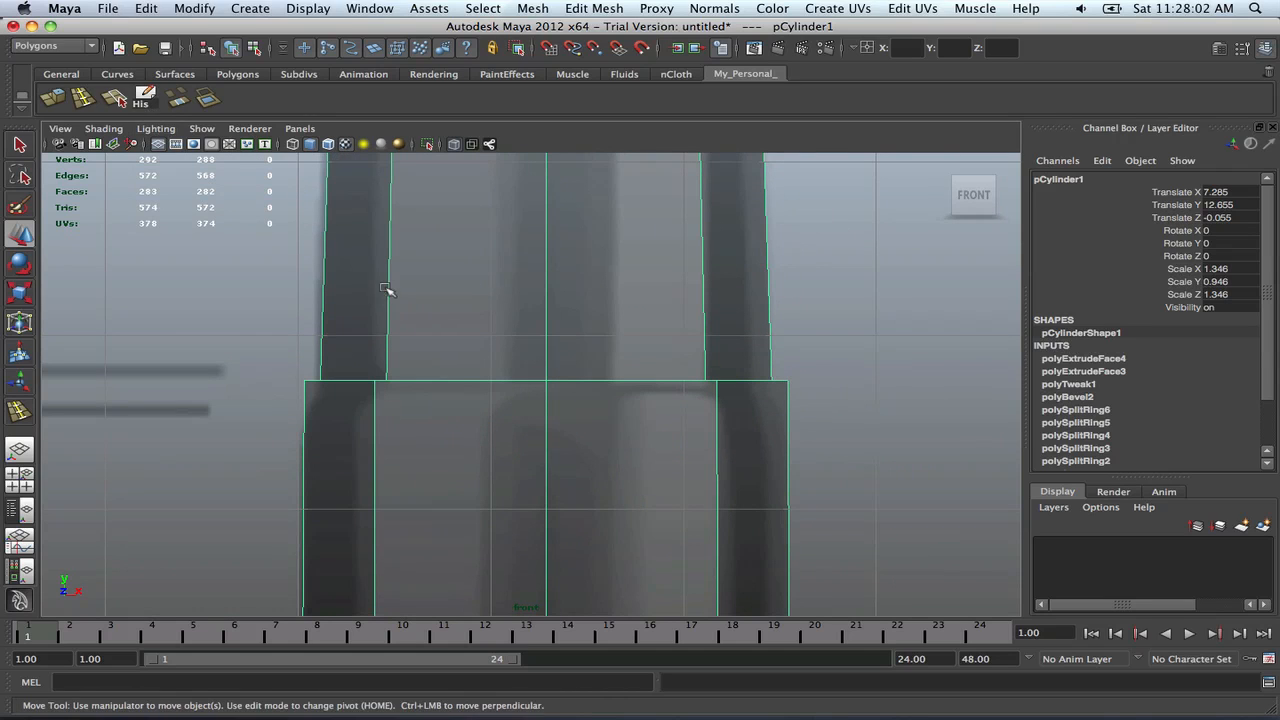
right_click_drag(490, 420, 491, 388)
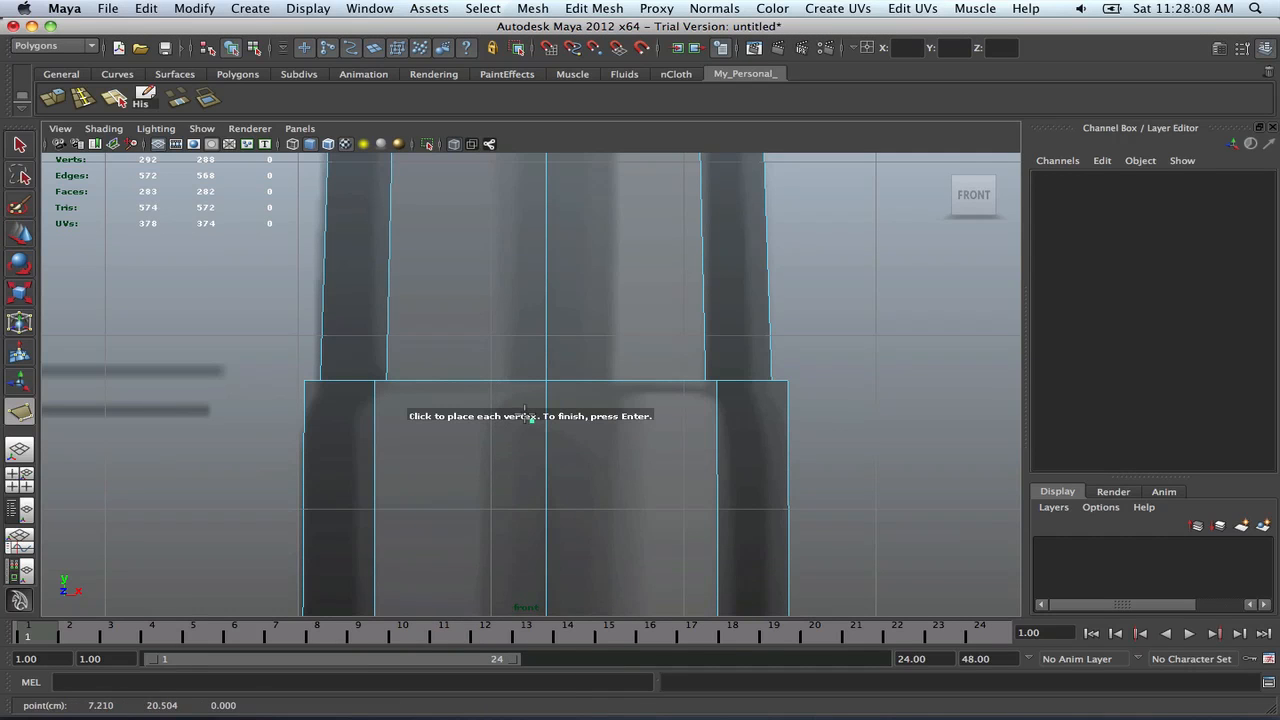
key("ctrl+z")
key("ctrl+z")
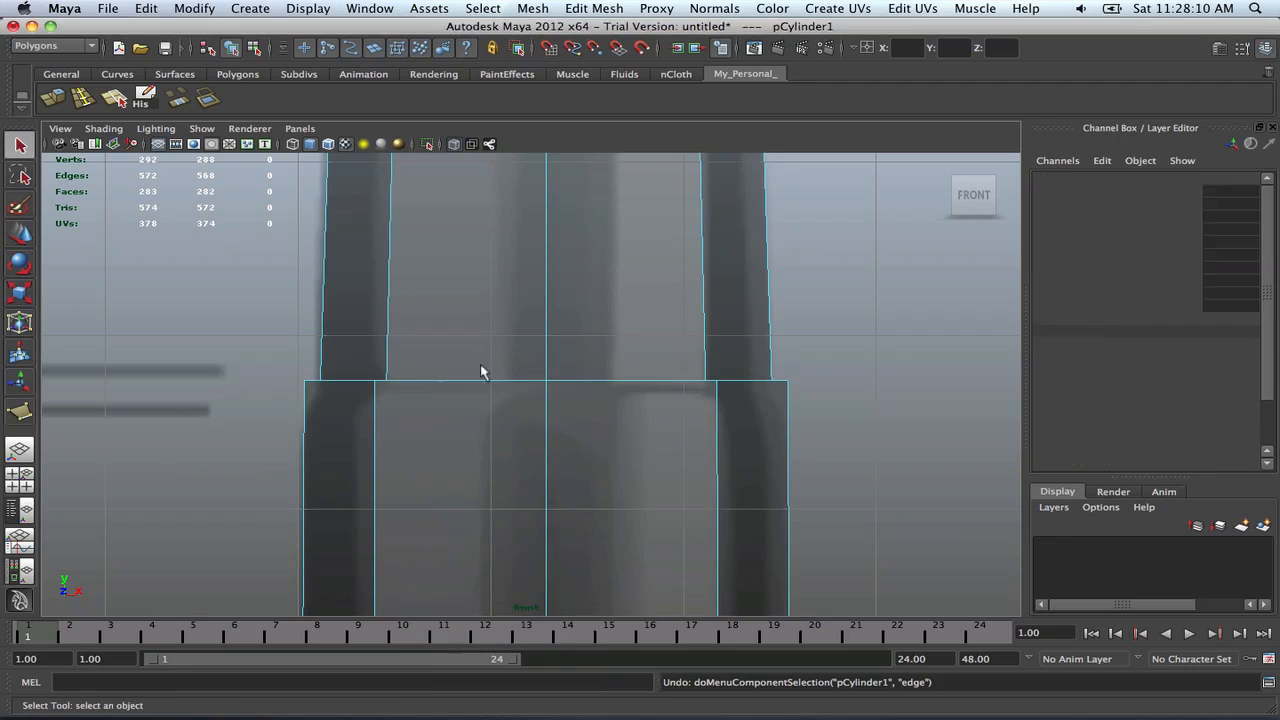
key("ctrl+z")
Insert an edge loop around the neck just below its upper edge
right_click_drag(503, 423, 482, 511, "shift")
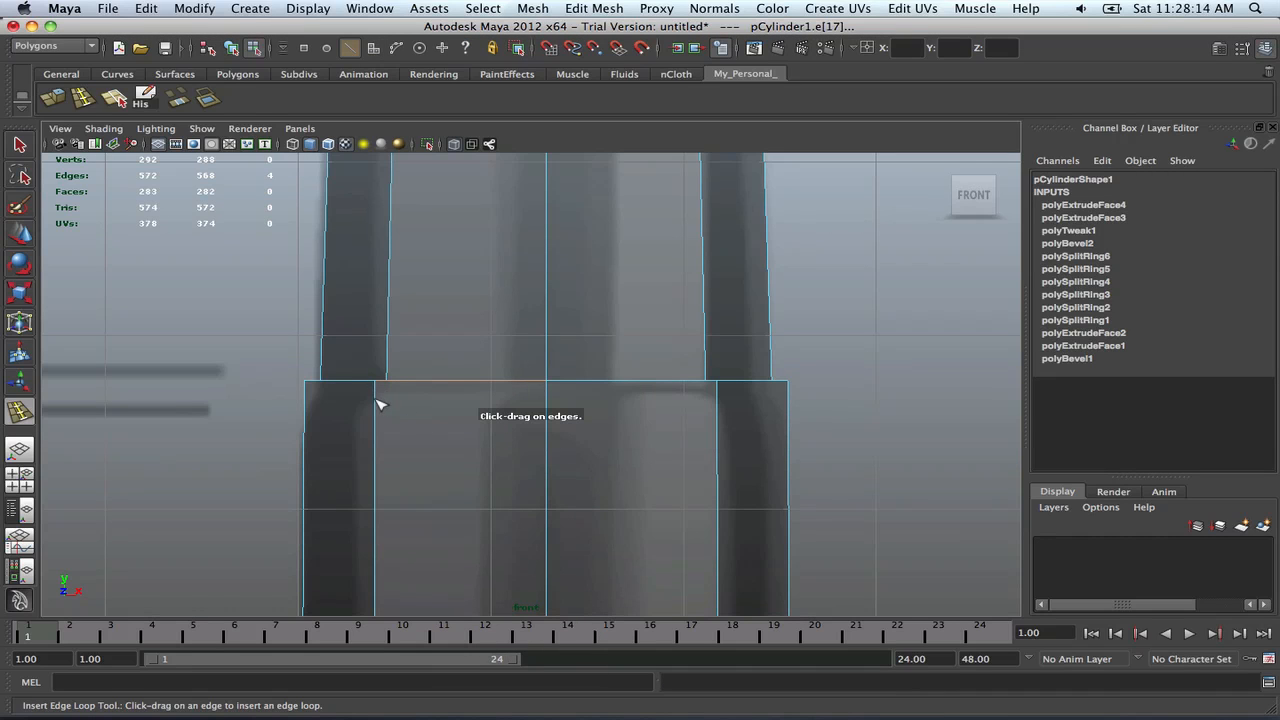
left_click_drag(377, 403, 380, 408)
key("q")
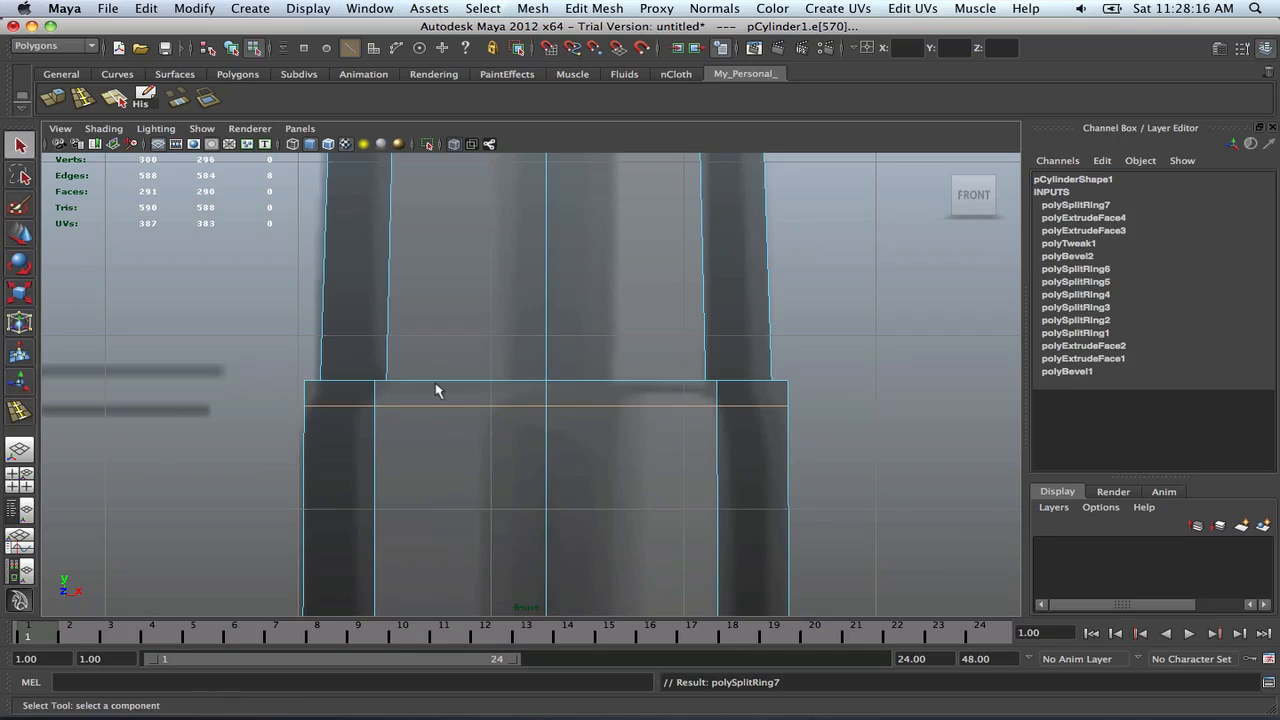
Extrude the ring of faces between the new edge loop and the neck's upper edge, scaling it to 0.917
mouse_move(430, 413)
right_mouse_down()
mouse_move(443, 397)
mouse_move(444, 433)
right_mouse_up()
left_click(438, 398)
double_click(355, 398, "shift")
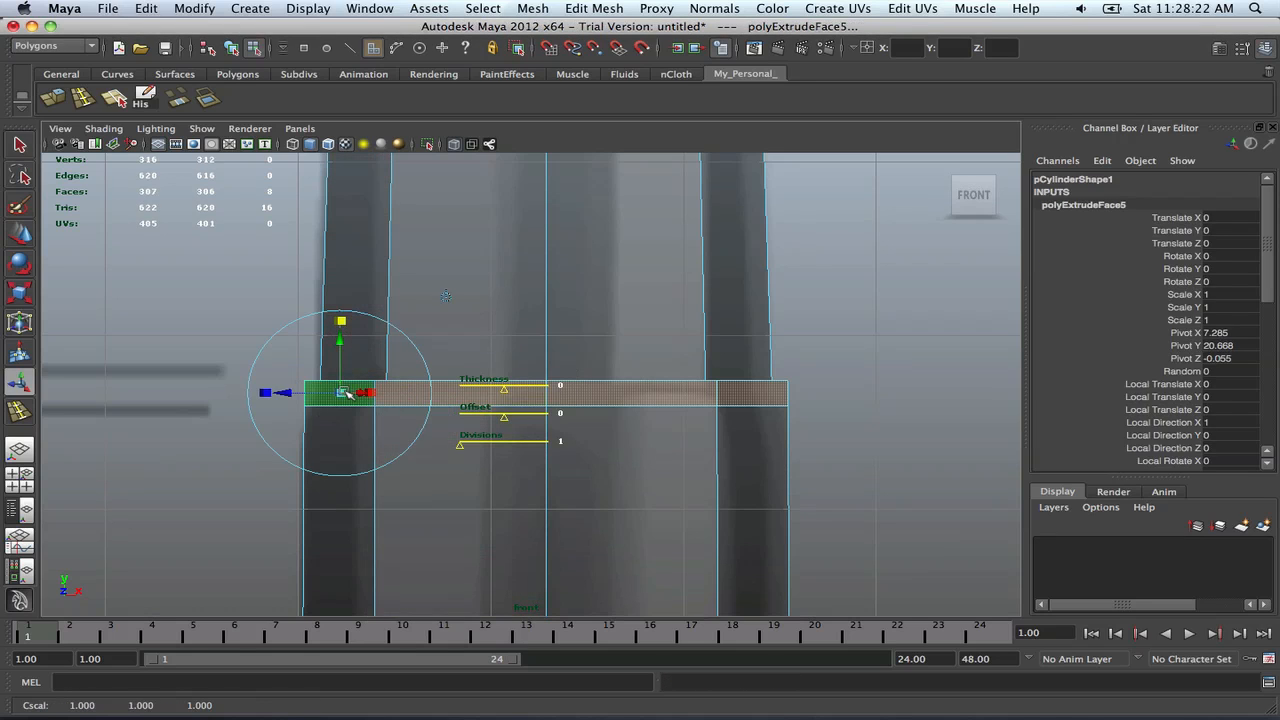
left_click_drag(346, 391, 341, 393)
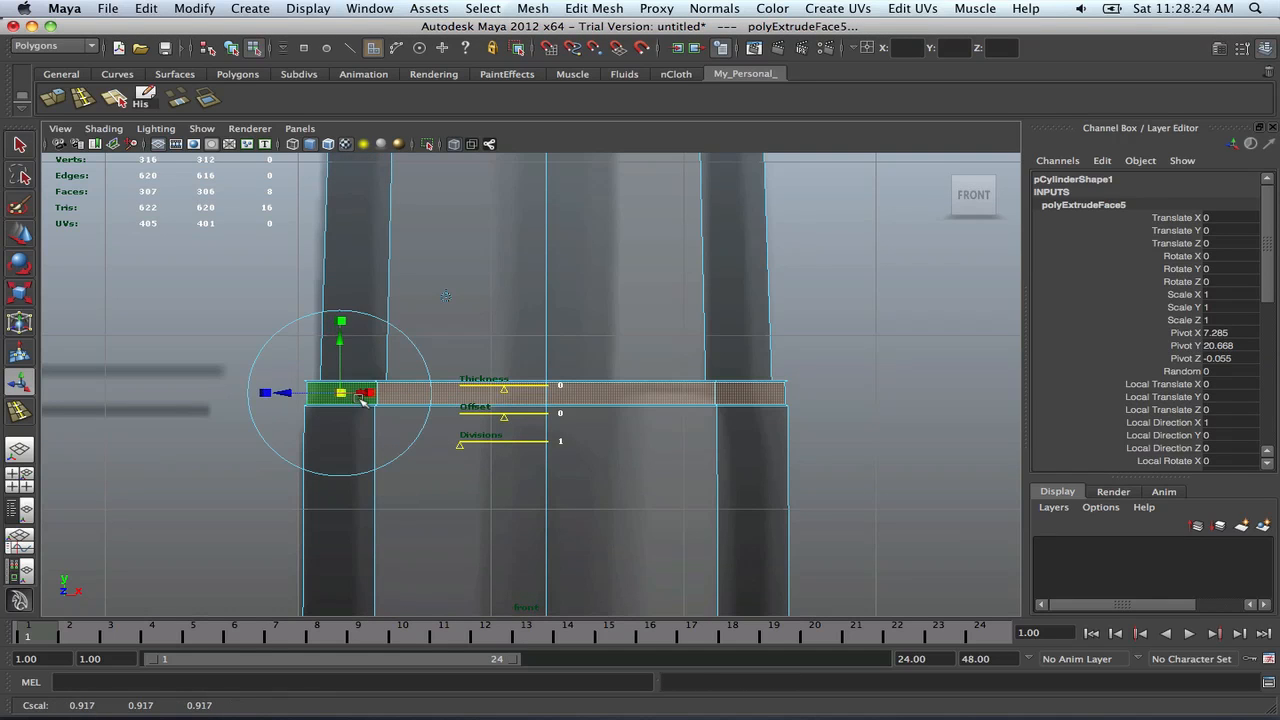
key("q")
Preview the bullet smoothed in the perspective view and examine the extruded ring between the neck and the tip
right_click_drag(511, 400, 520, 392)
left_click(521, 393)
scroll(520, 396, "down", 8)
key("space")
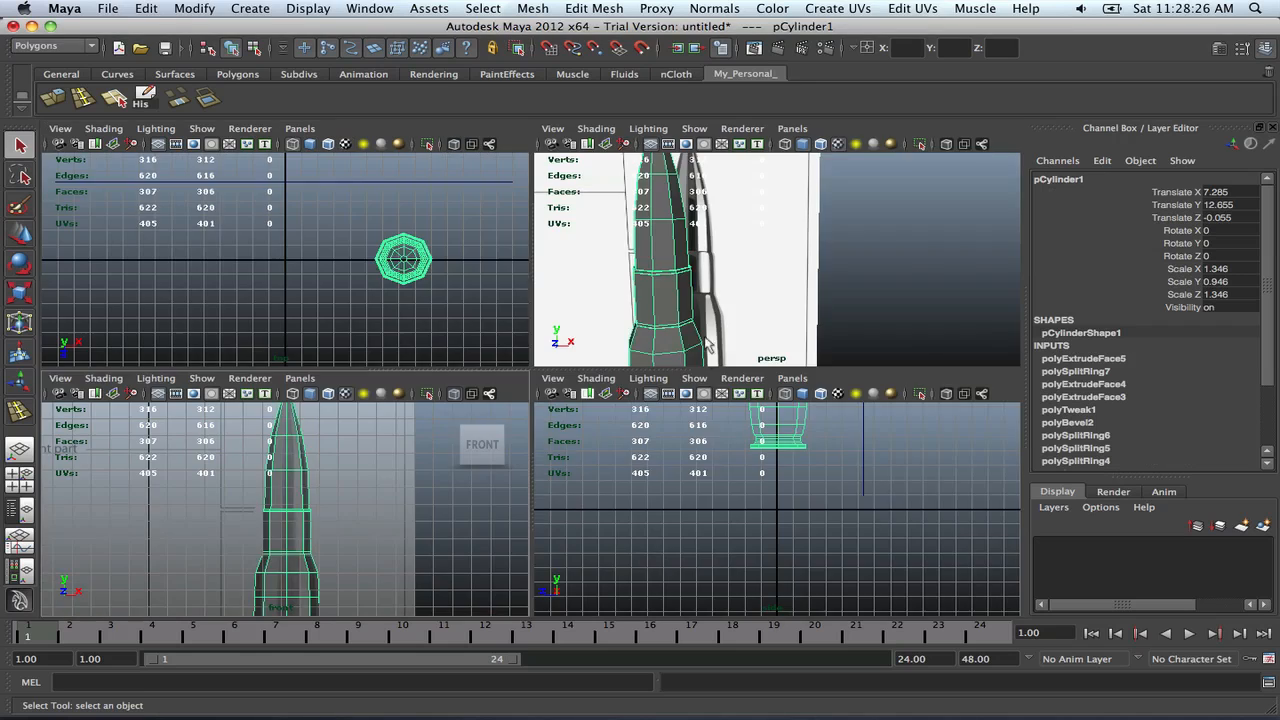
key("space")
scroll(545, 420, "down", 5)
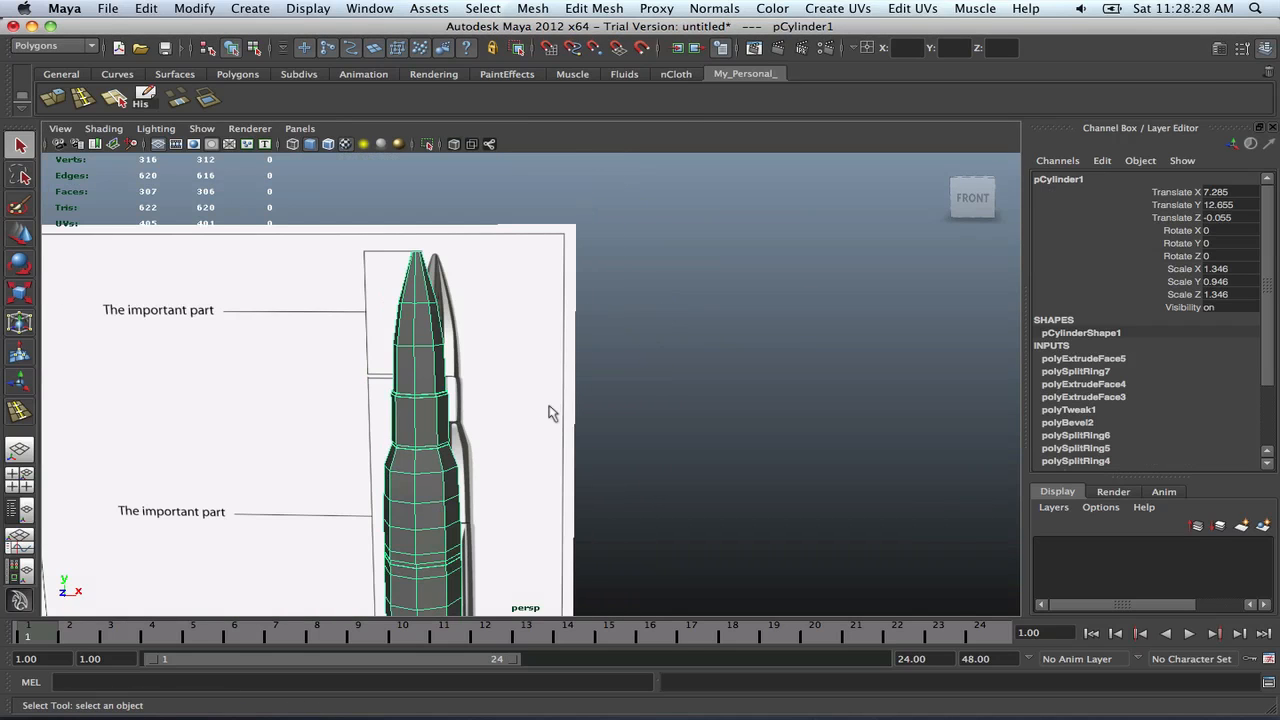
left_click(571, 409)
scroll(614, 400, "up", 4)
scroll(675, 378, "up", 3)
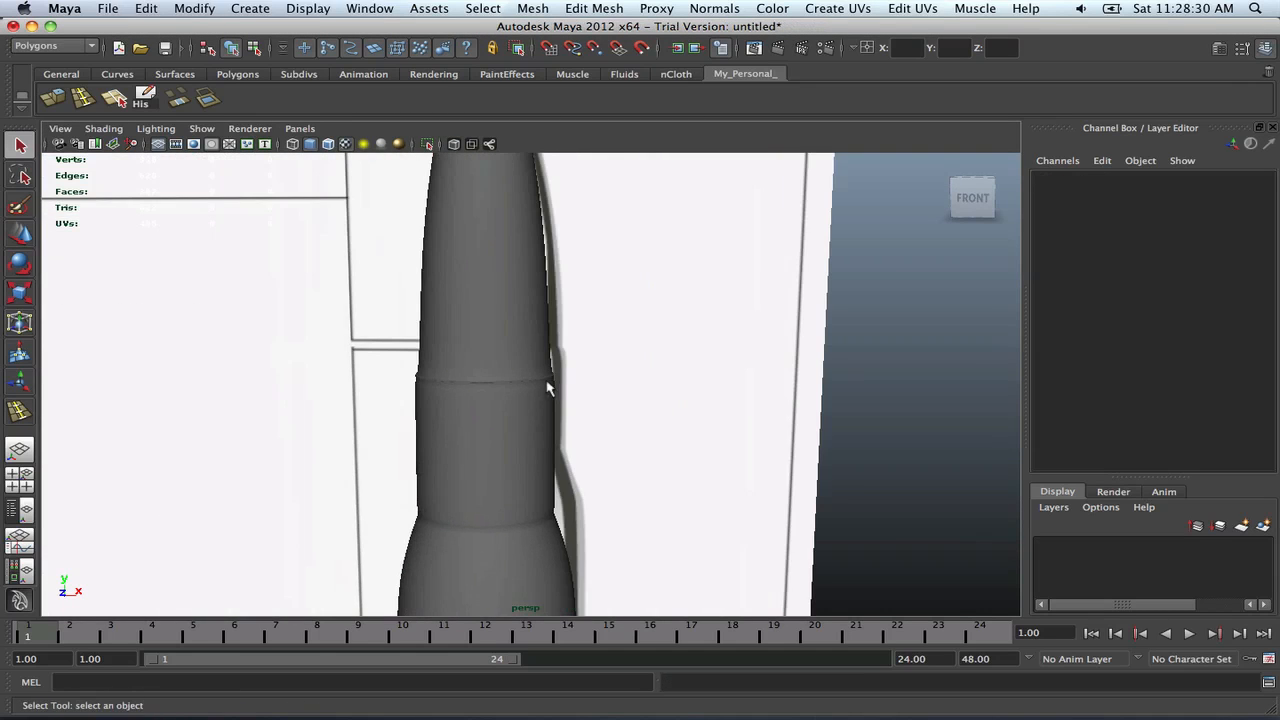
left_click_drag(548, 388, 554, 360, "alt")
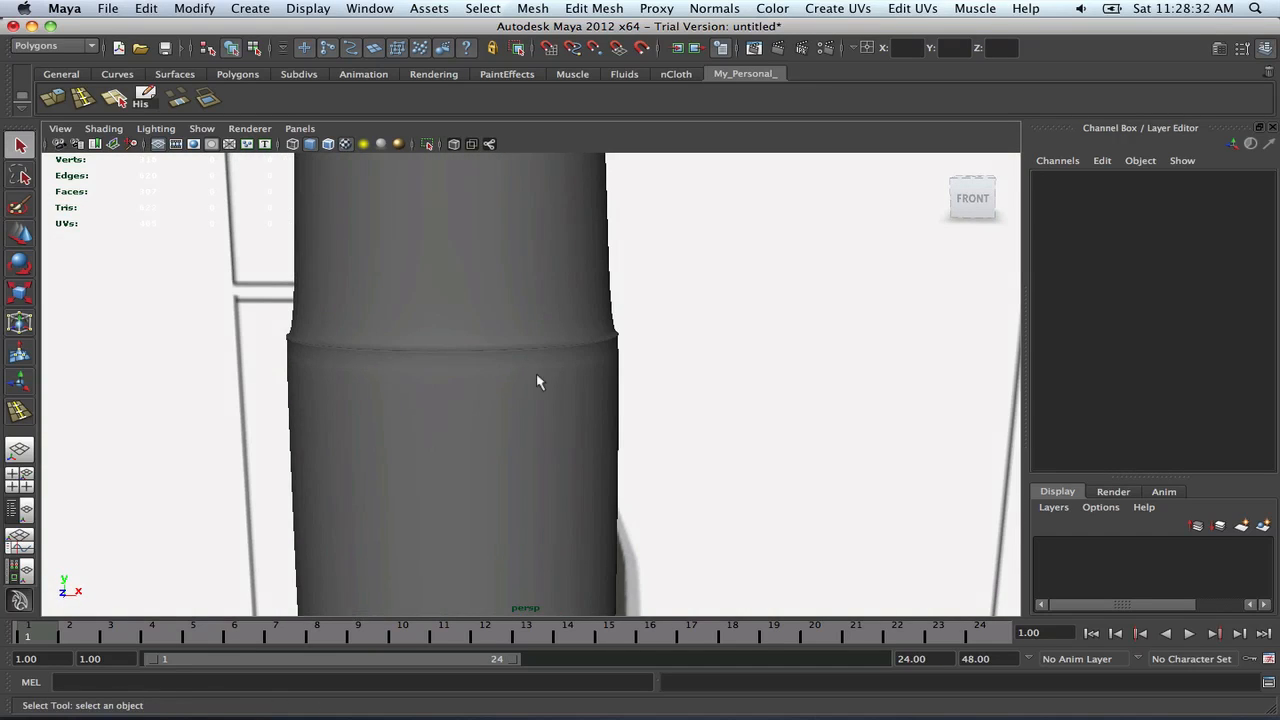
scroll(533, 378, "up", 3)
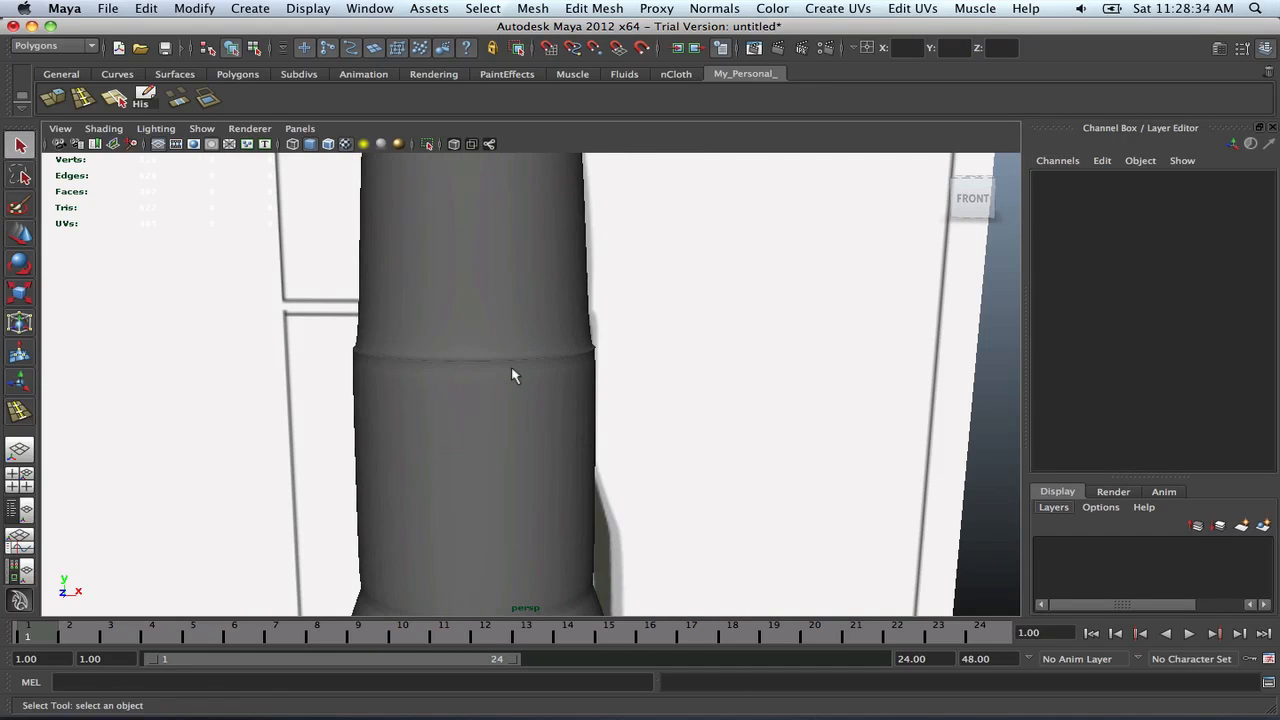
Turn off the smoothed preview and undo the scaling of the extruded ring, keeping its faces selected
left_click(511, 367)
key("1")
key("z")
key("z")
key("z")
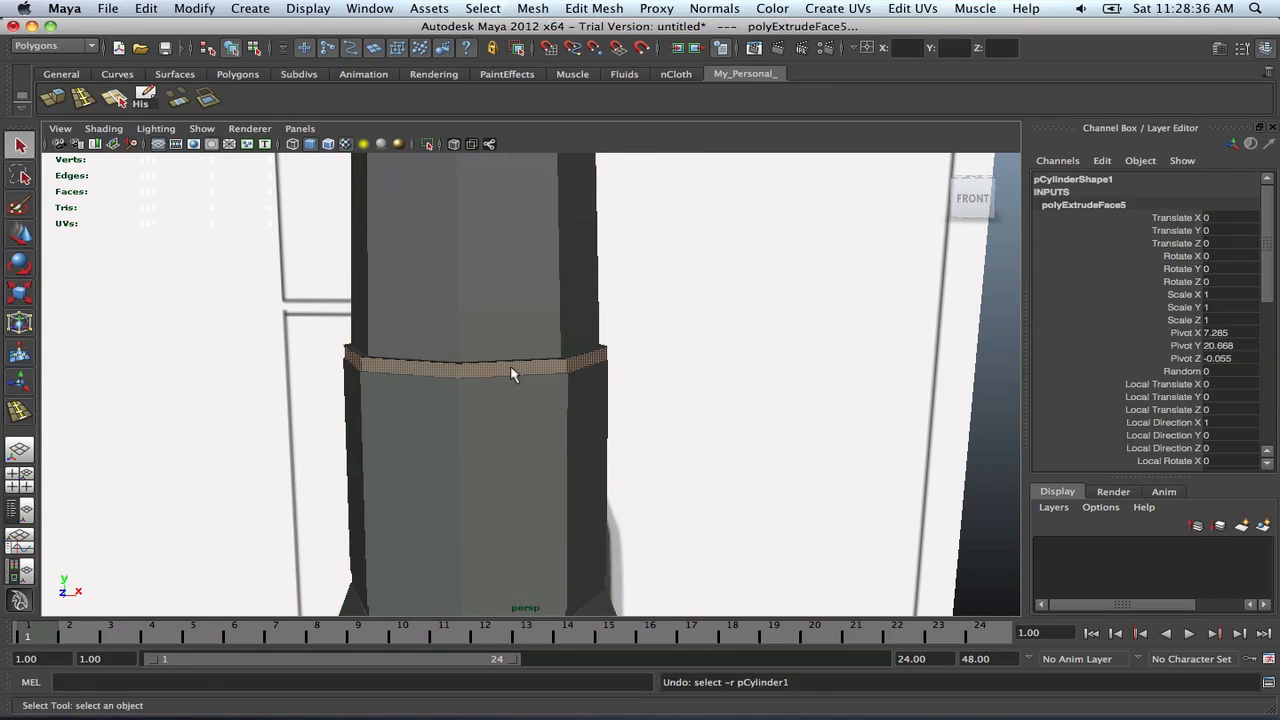
In the front view, scale the extruded ring of faces uniformly inward to about 0.979
key("space")
key("space")
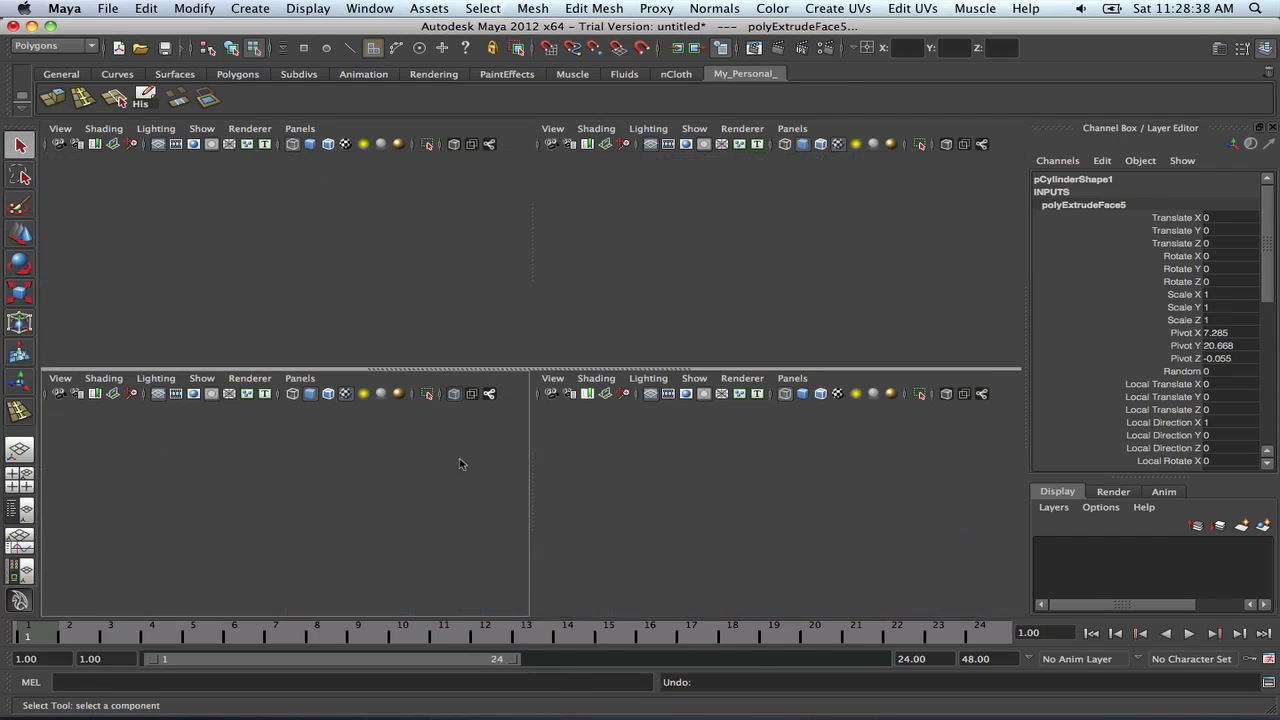
scroll(496, 447, "up", 5)
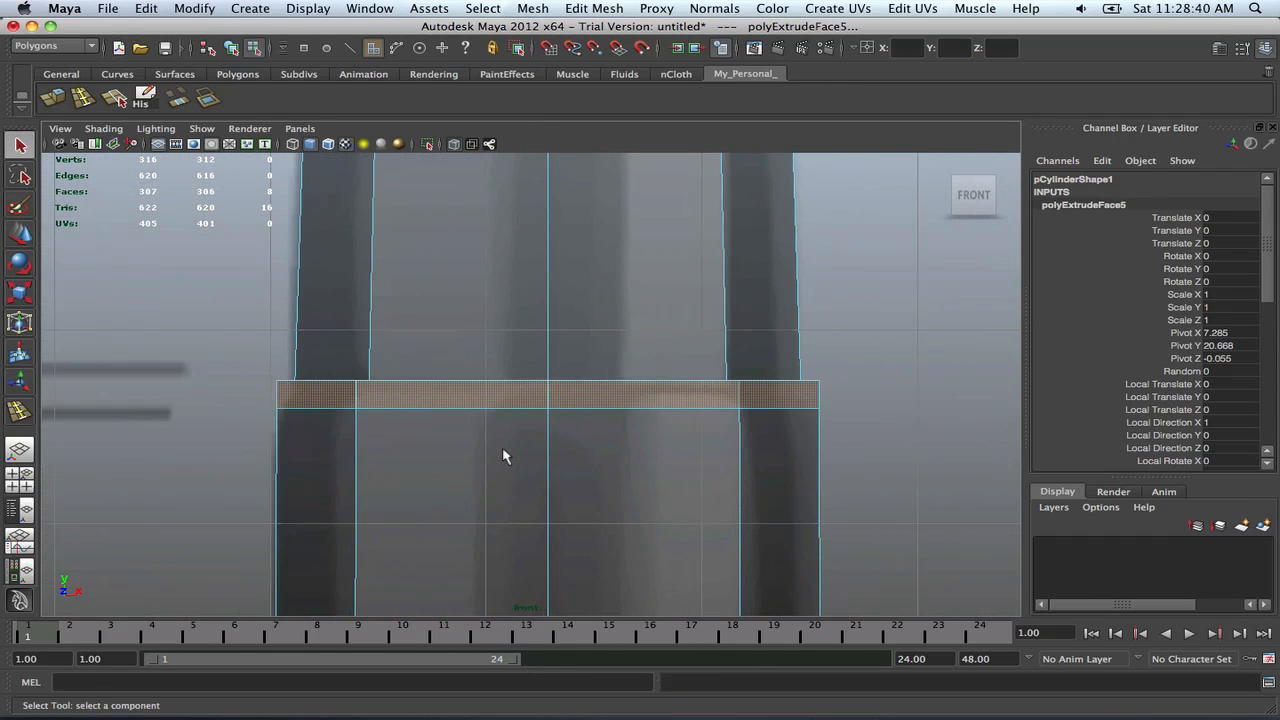
middle_click_drag(505, 456, 529, 437, "alt")
key("r")
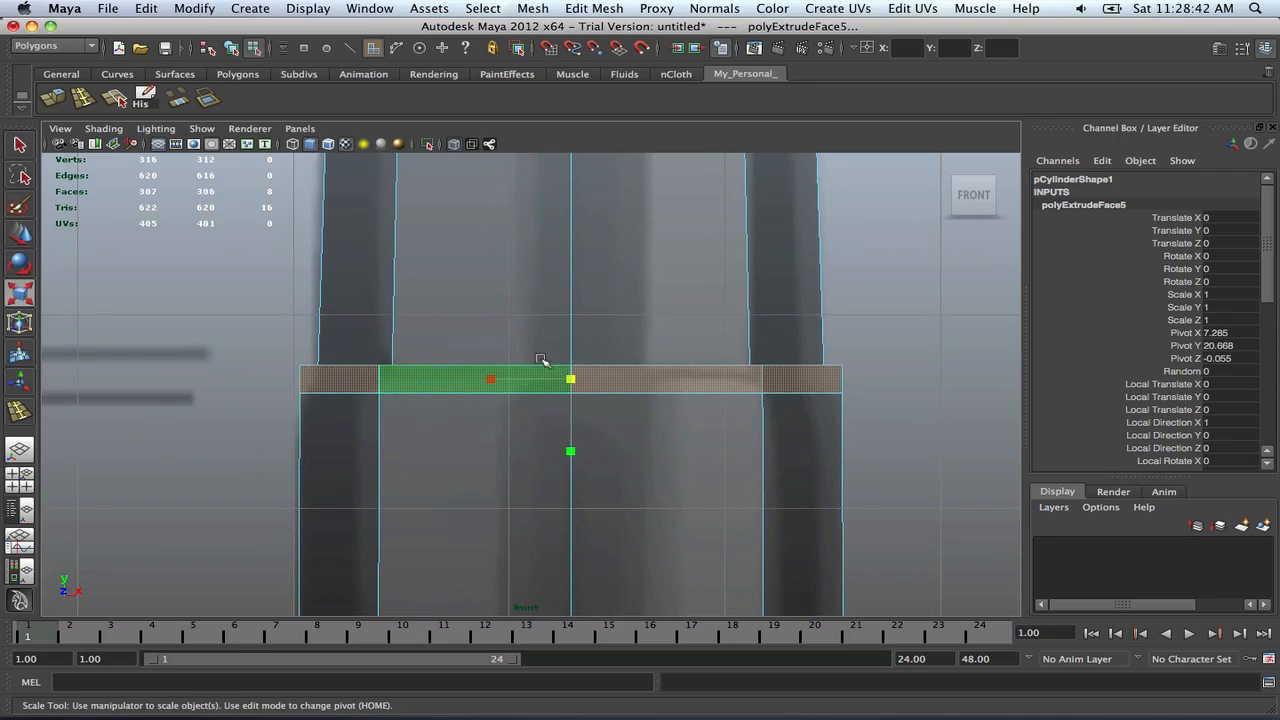
mouse_move(570, 378)
left_mouse_down()
mouse_move(553, 380)
mouse_move(570, 382)
left_mouse_up()
key("super+z")
Preview the smoothed bullet in perspective and check the scaled ring at the neck's upper end
key("space")
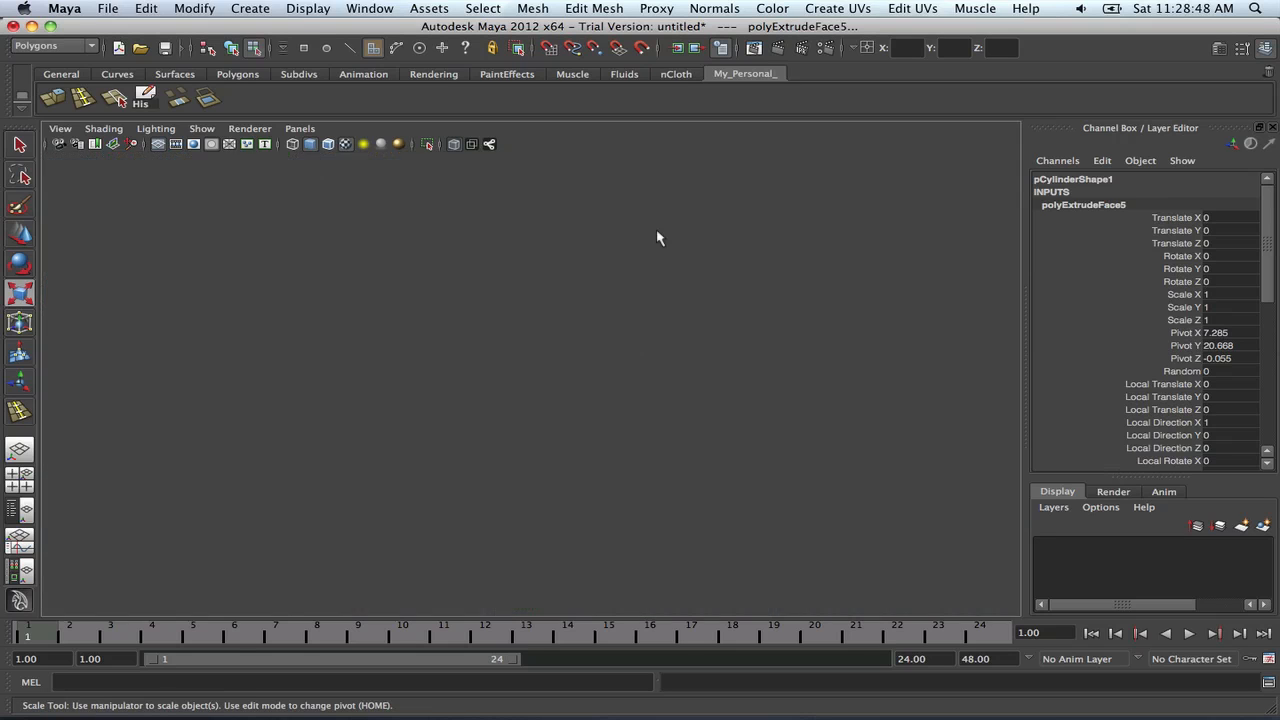
key("space")
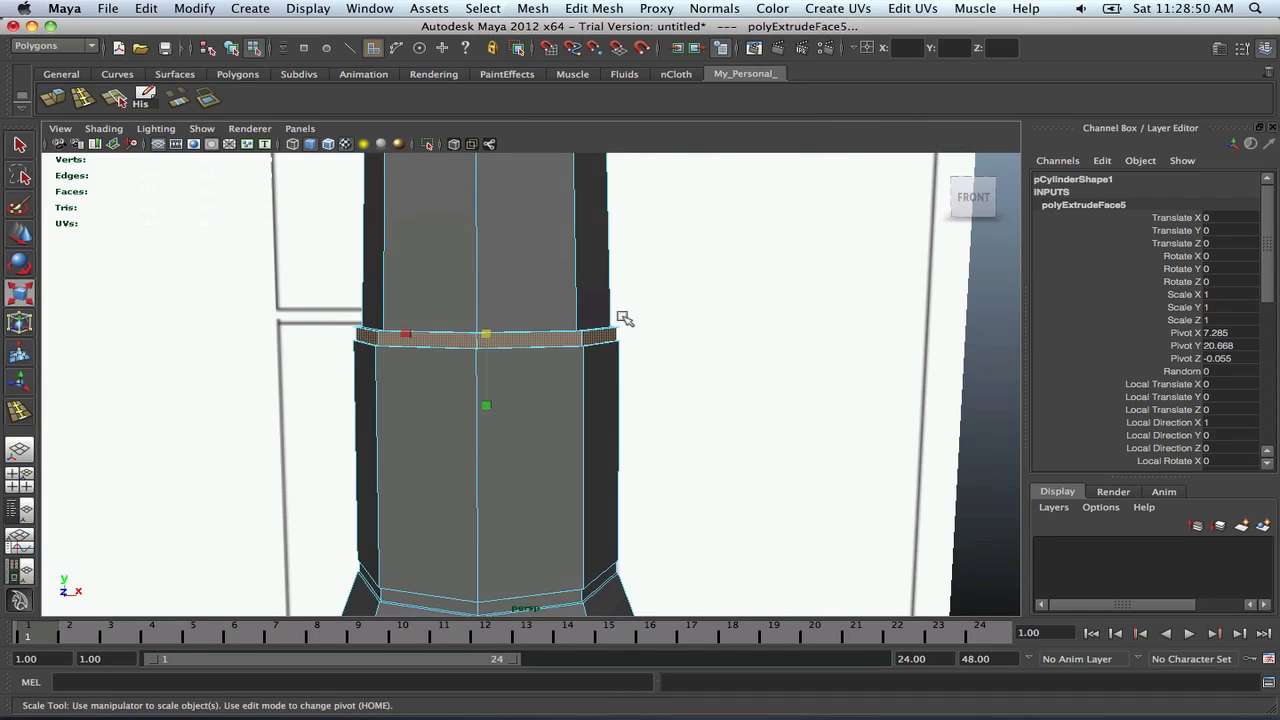
scroll(620, 336, "down", 5)
left_click(834, 401)
scroll(837, 403, "up", 6)
scroll(838, 404, "up", 3)
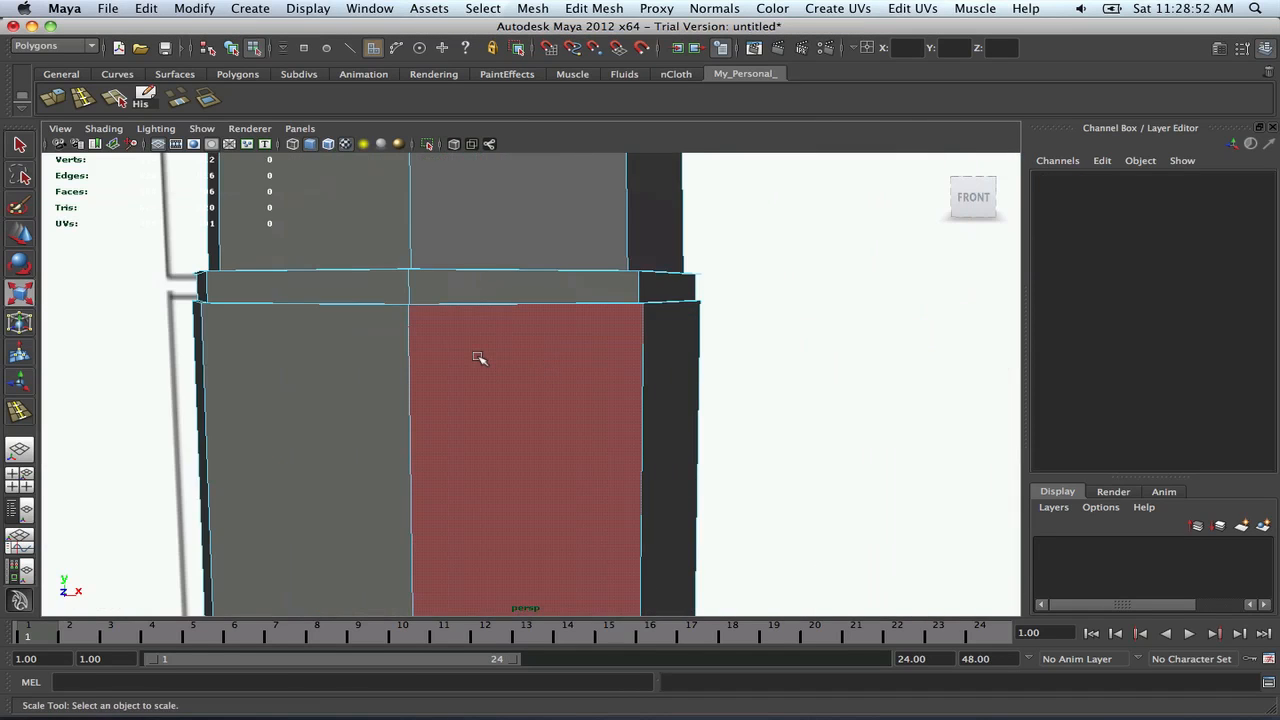
scroll(480, 360, "down", 5)
key("3")
left_click_drag(517, 351, 555, 361, "alt")
scroll(453, 347, "down", 5)
right_click_drag(491, 351, 527, 330)
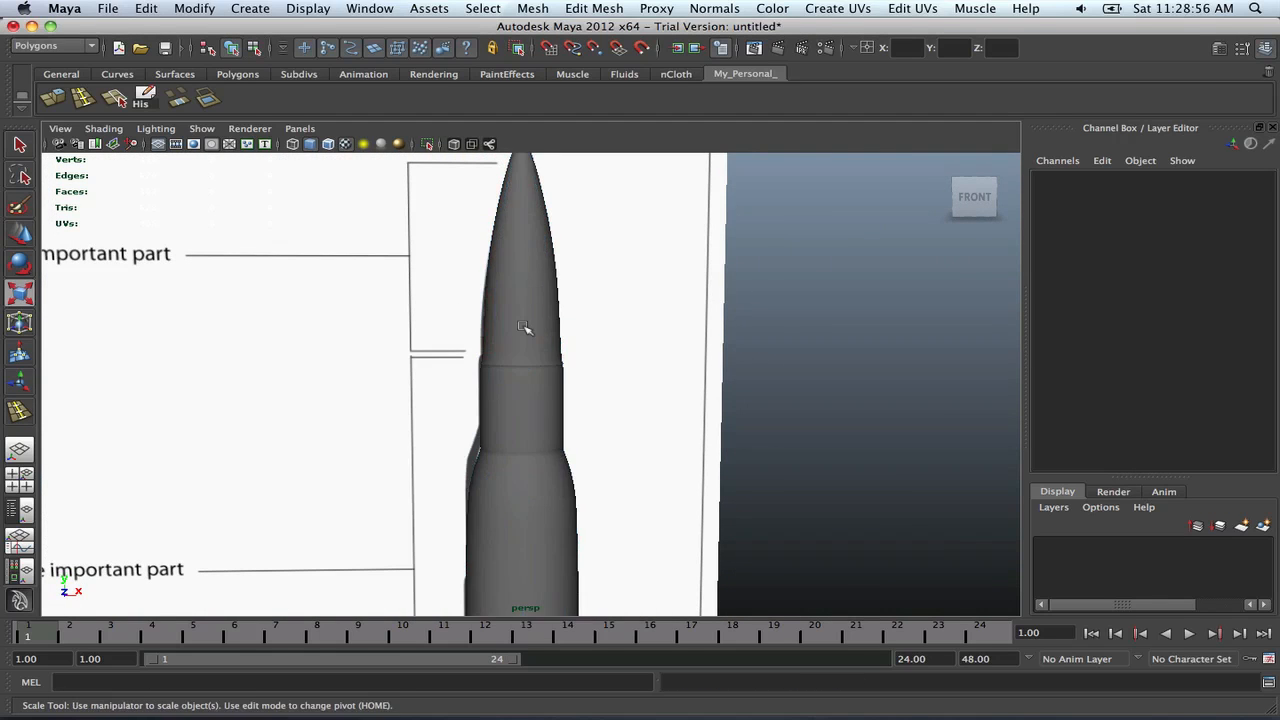
Examine the smoothed transition between the neck and the tip from an angle, up close and from farther away
left_click_drag(795, 368, 709, 373, "alt")
left_click(758, 384)
scroll(569, 387, "up", 4)
mouse_move(532, 388)
left_mouse_down("alt")
mouse_move(569, 387)
mouse_move(586, 334)
mouse_move(586, 357)
mouse_move(549, 388)
mouse_move(486, 414)
mouse_move(535, 413)
left_mouse_up("alt")
scroll(569, 387, "up", 3)
scroll(551, 391, "down", 3)
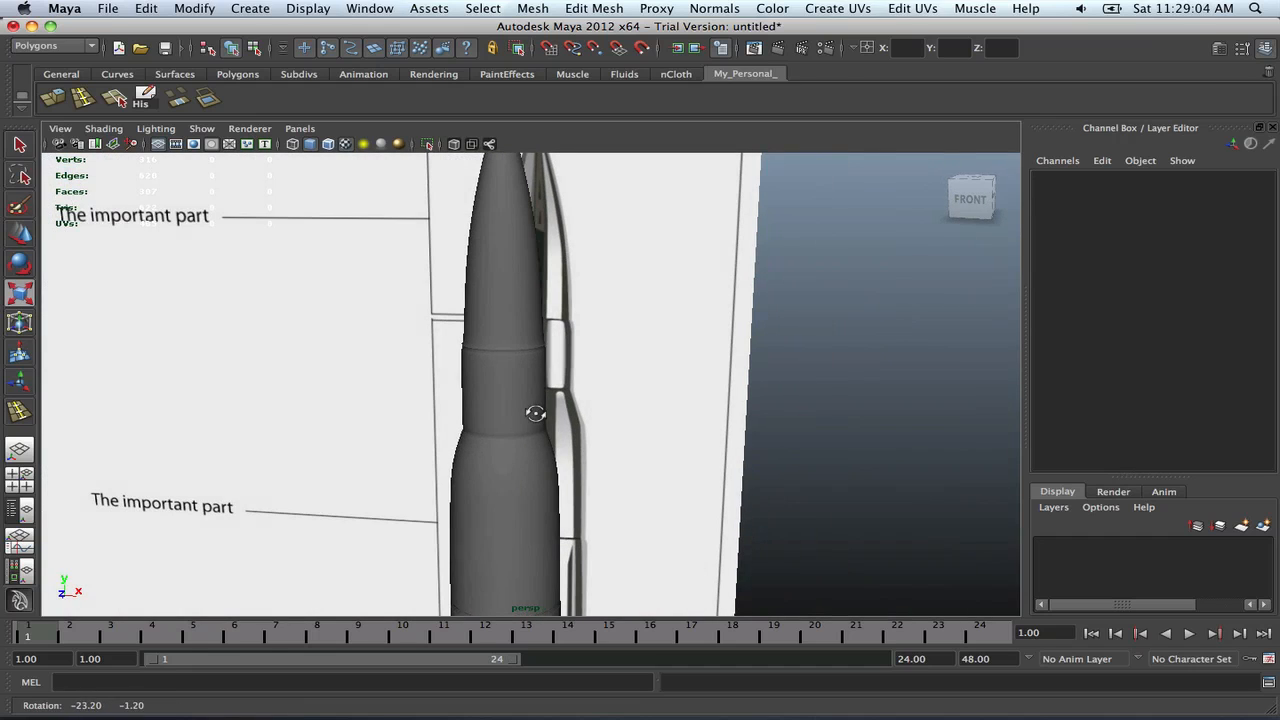
Turn off the smoothed preview and undo the uniform scaling of the extruded ring in the front view
left_click(535, 413)
key("1")
key("space")
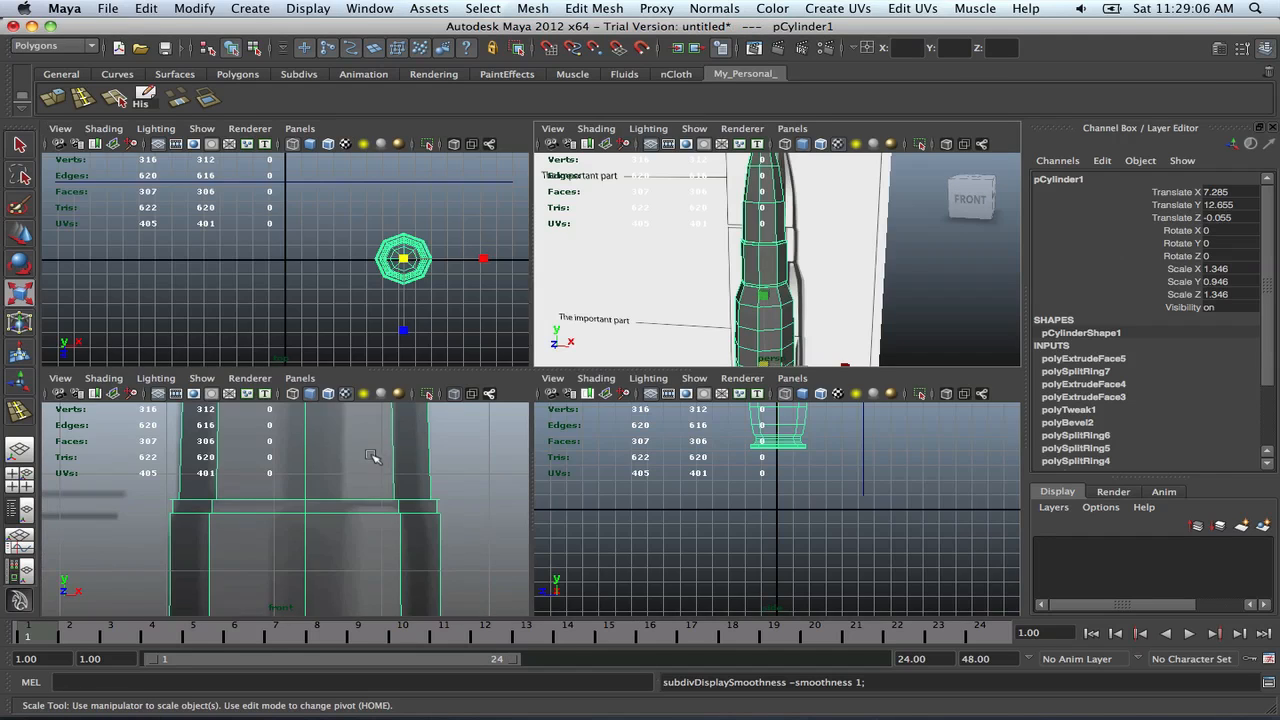
key("space")
key("z")
key("z")
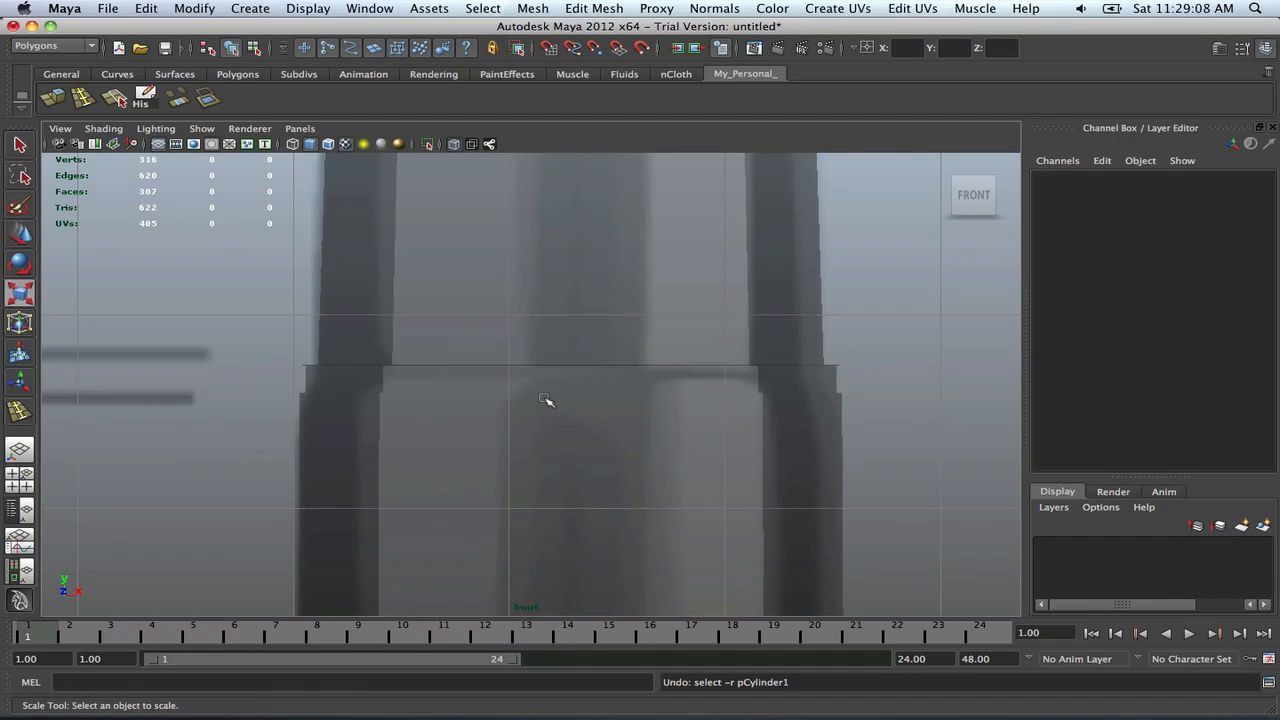
key("z")
key("z")
key("z")
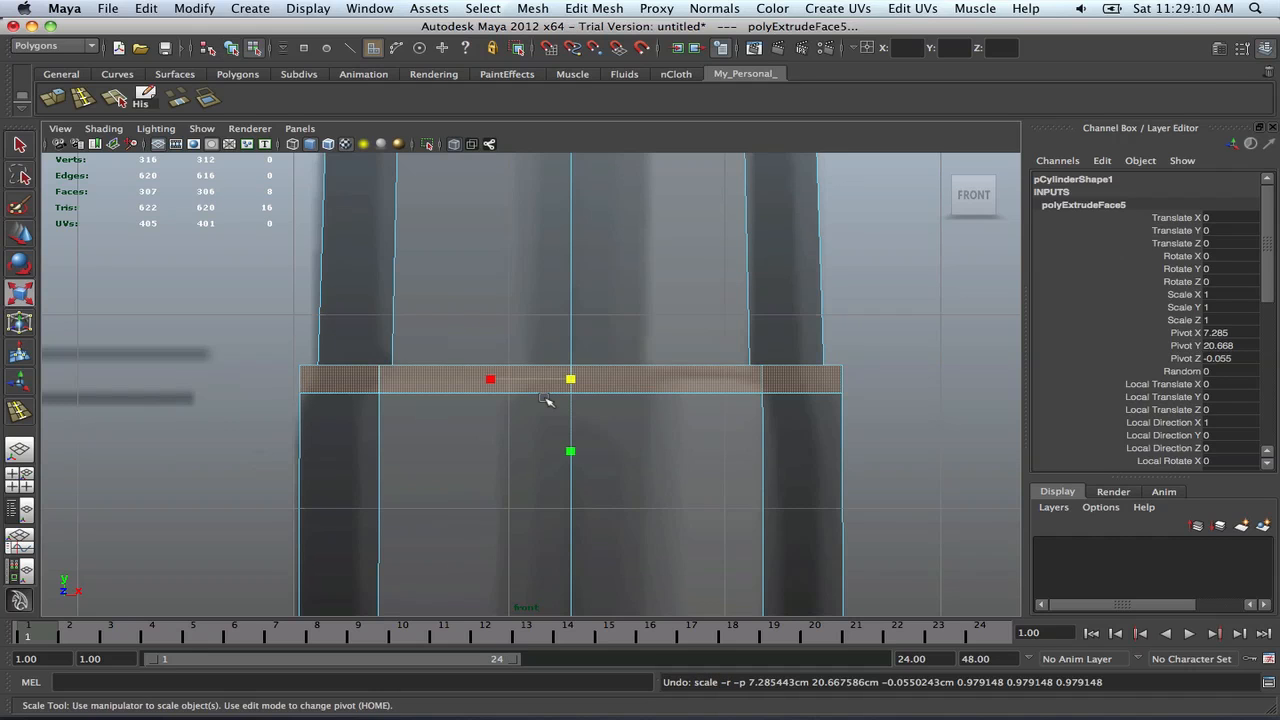
Deselect the ring faces and select the whole bullet as an object in the perspective view, focused on the neck
scroll(546, 400, "down", 5)
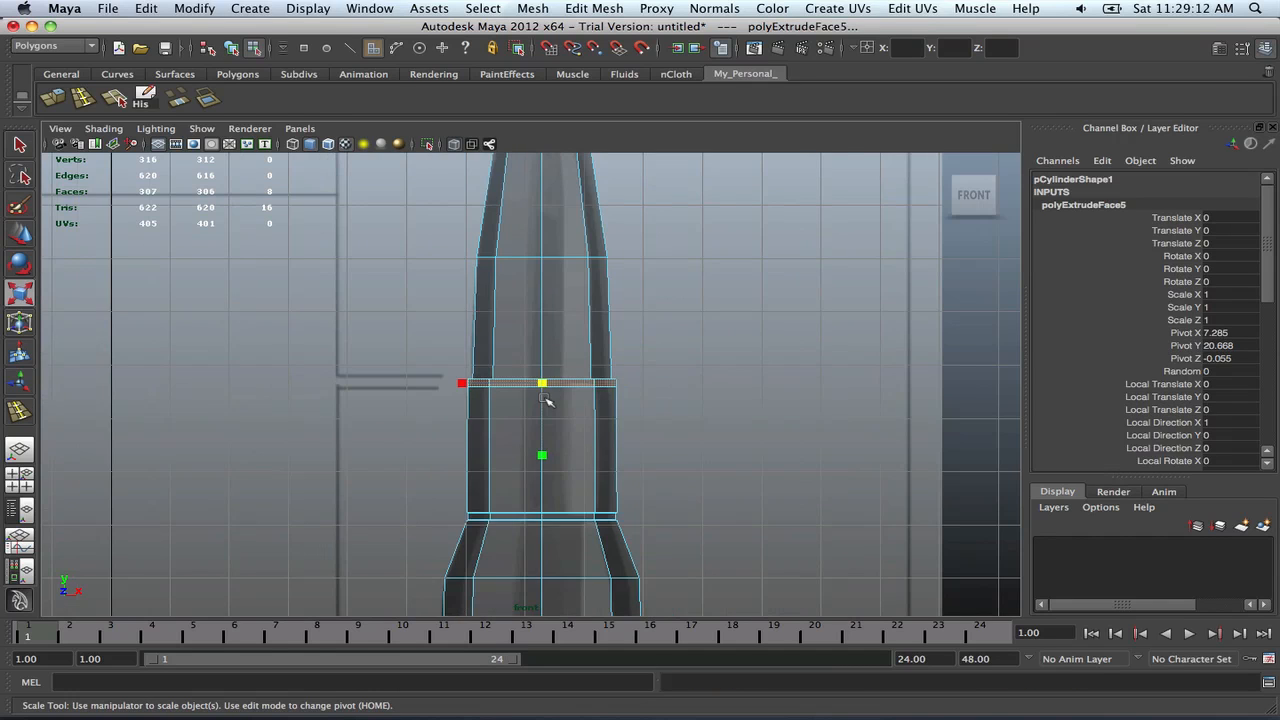
key("space")
key("space")
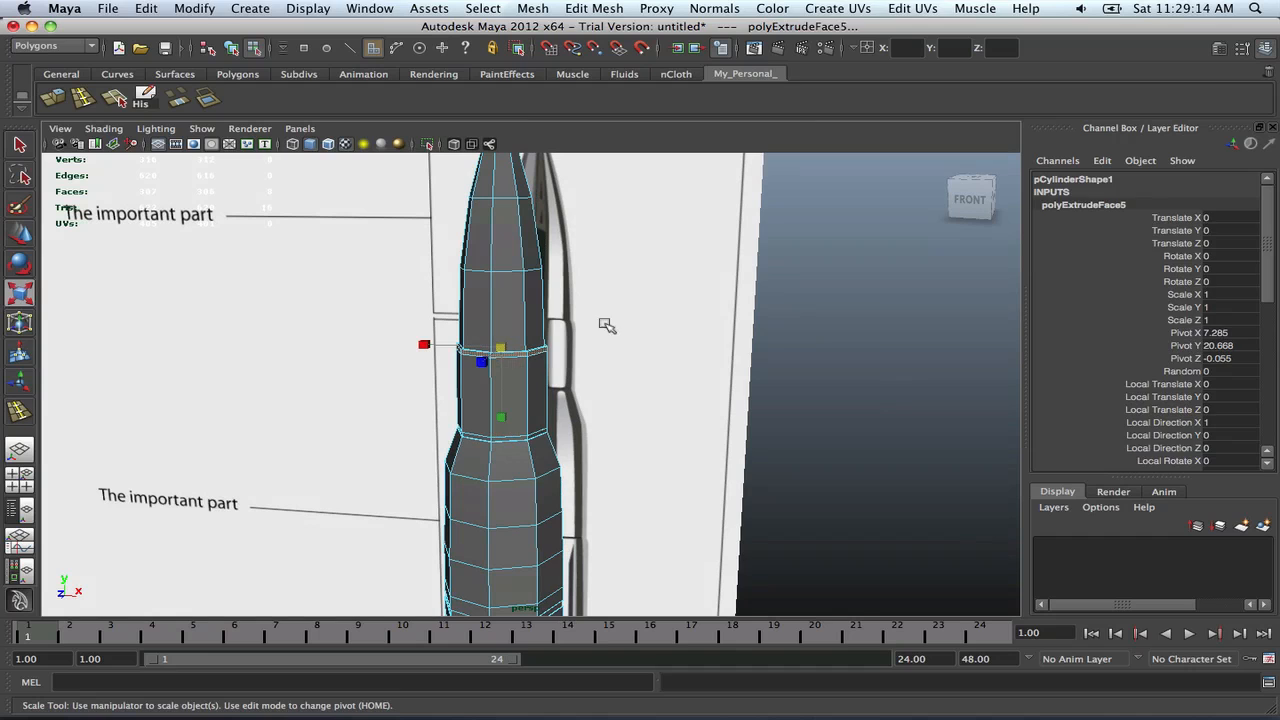
left_click(786, 353)
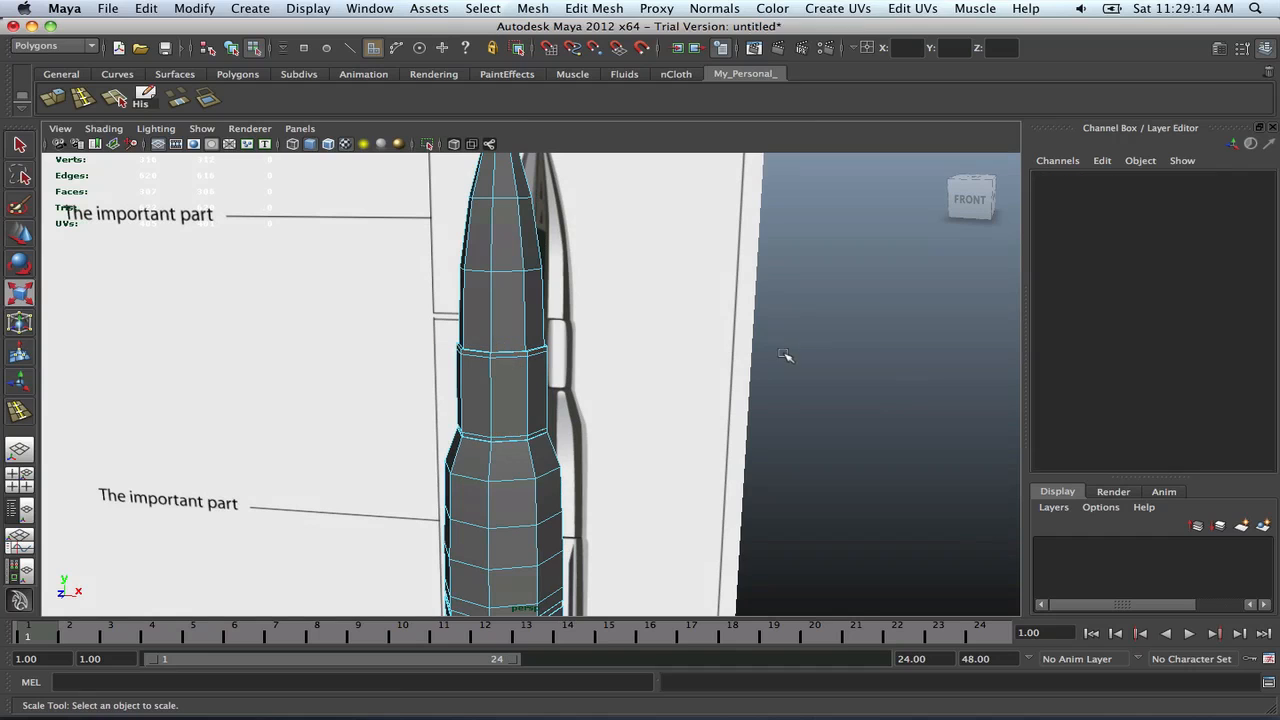
right_click_drag(522, 391, 555, 370)
scroll(509, 372, "up", 3)
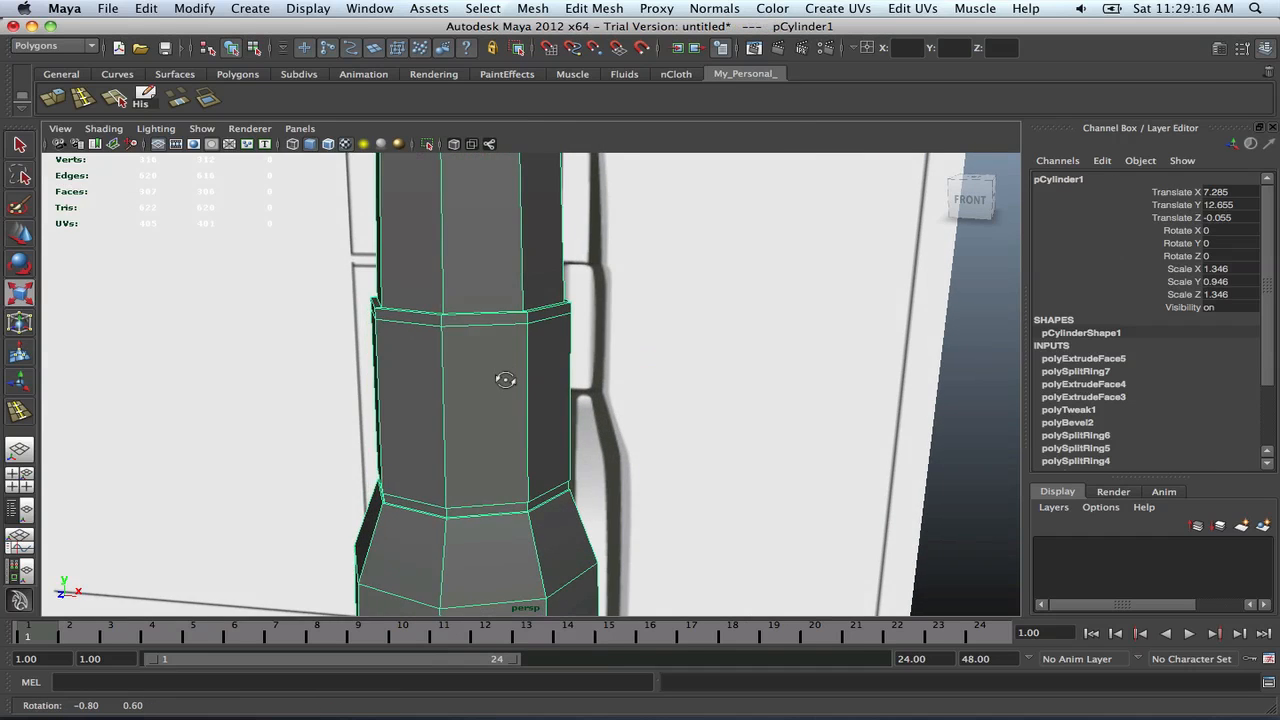
Examine the bullet against the reference image from an angle, both faceted and smoothed, around the neck and the tip
scroll(509, 375, "down", 5)
scroll(508, 386, "up", 3)
left_click(686, 366)
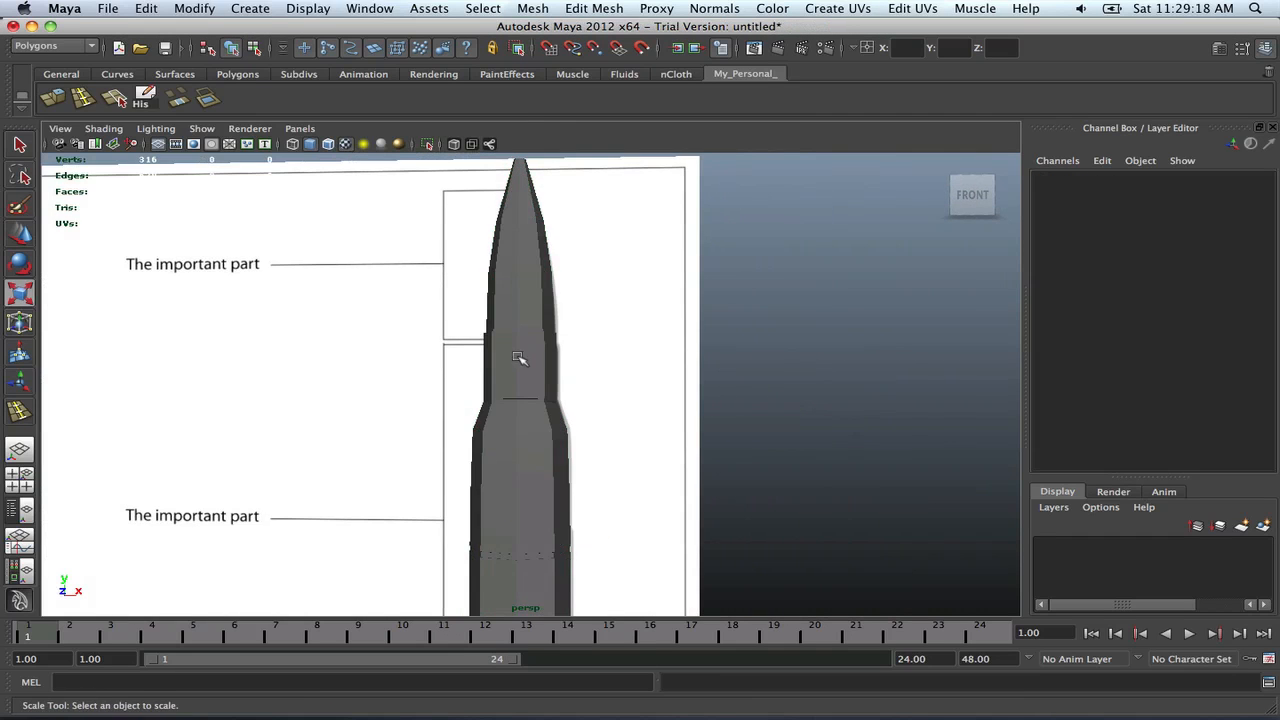
scroll(520, 360, "down", 2)
scroll(500, 386, "down", 1)
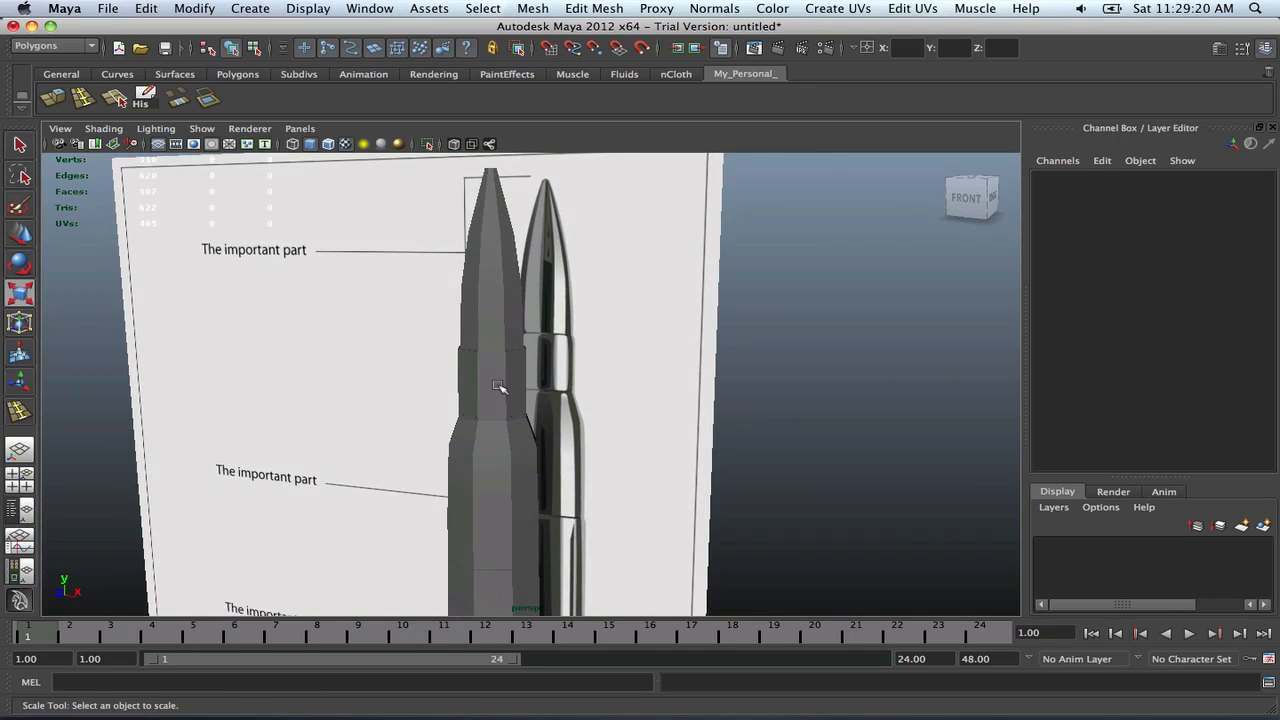
scroll(494, 386, "up", 5)
left_click(486, 366)
scroll(586, 386, "down", 3)
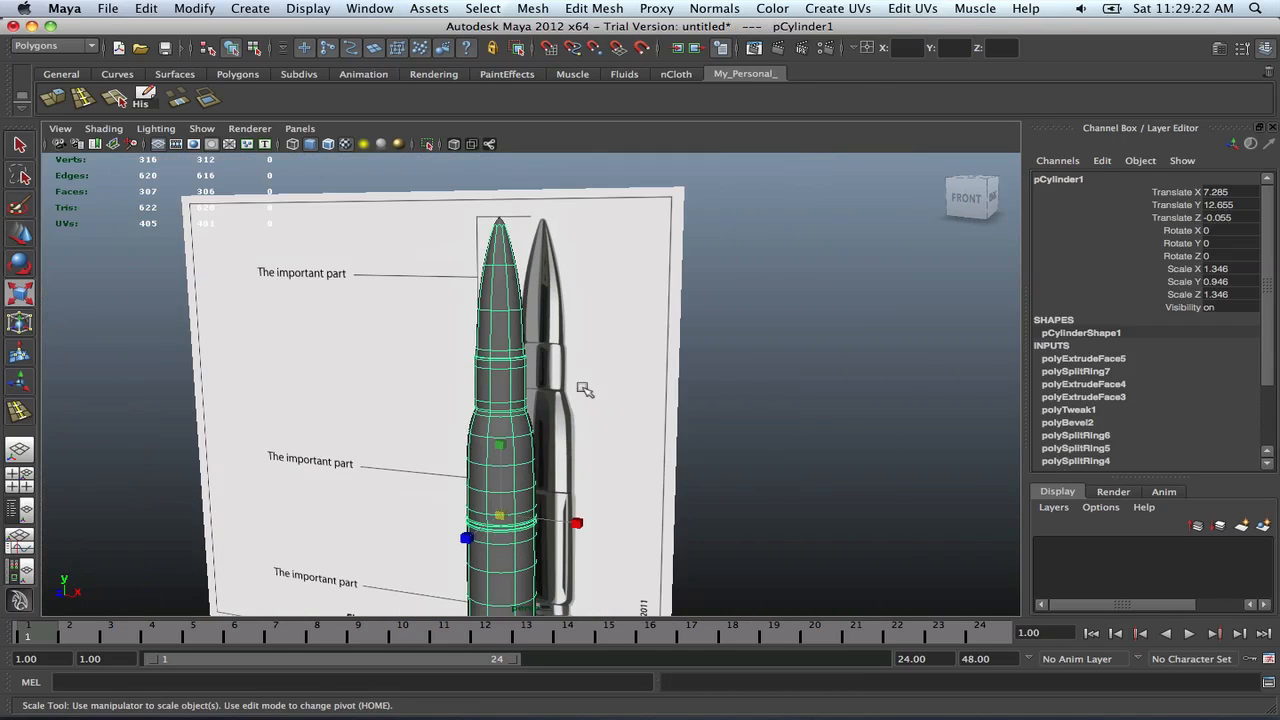
left_click(800, 435)
scroll(680, 406, "up", 6)
left_click_drag(579, 361, 574, 368, "alt")
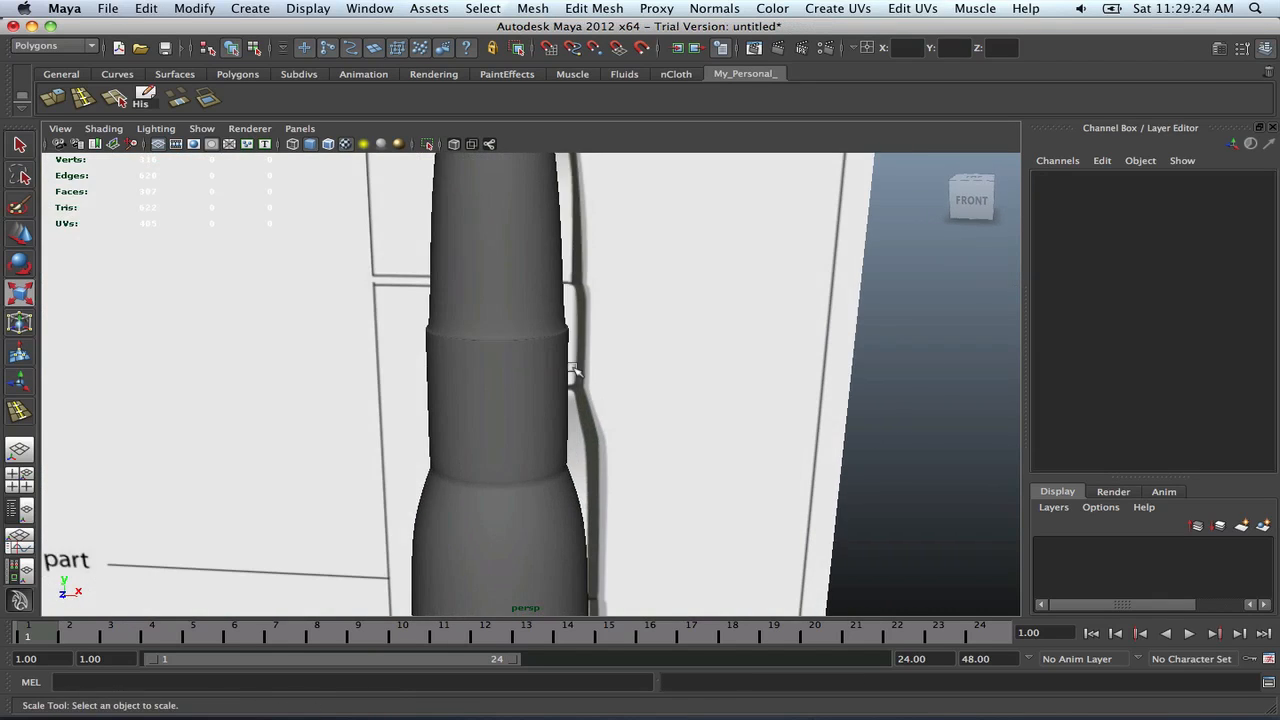
In the front view, turn off the bullet's smoothed preview and undo back to before the ring extrusion at the neck's upper end
key("space")
key("space")
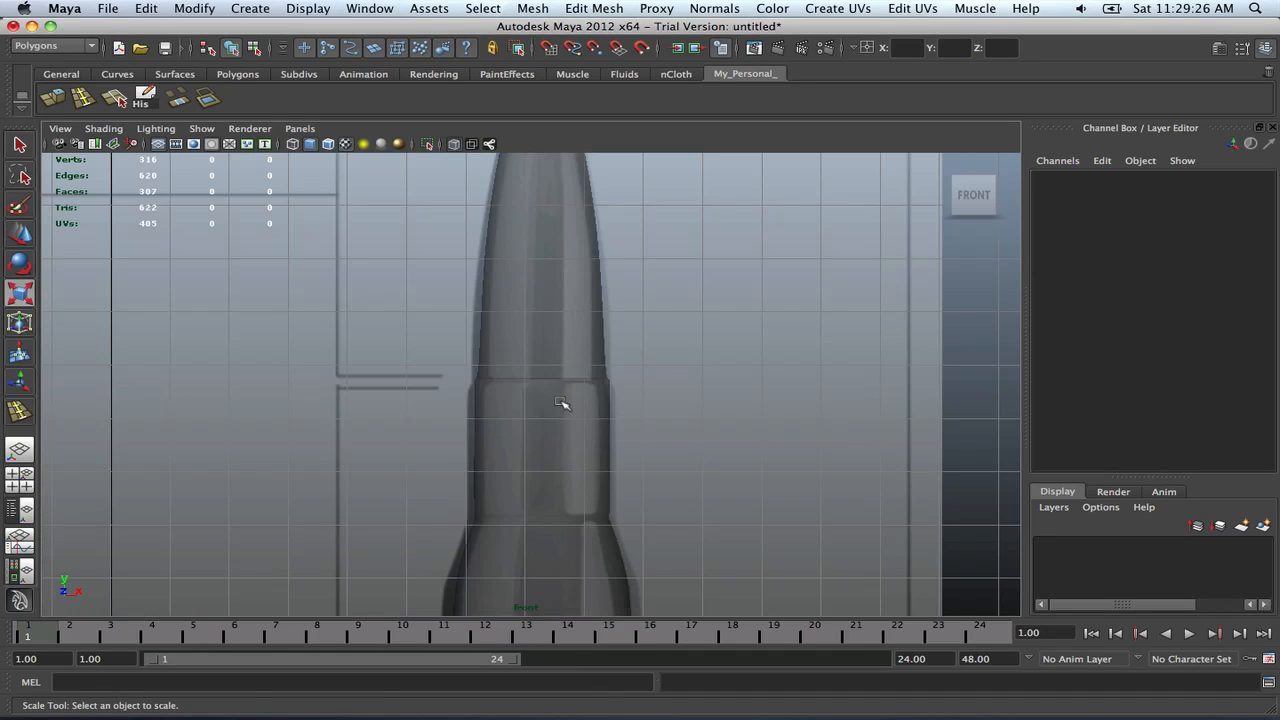
left_click(563, 402)
key("1")
scroll(563, 402, "up", 4)
key("z")
key("z")
key("z")
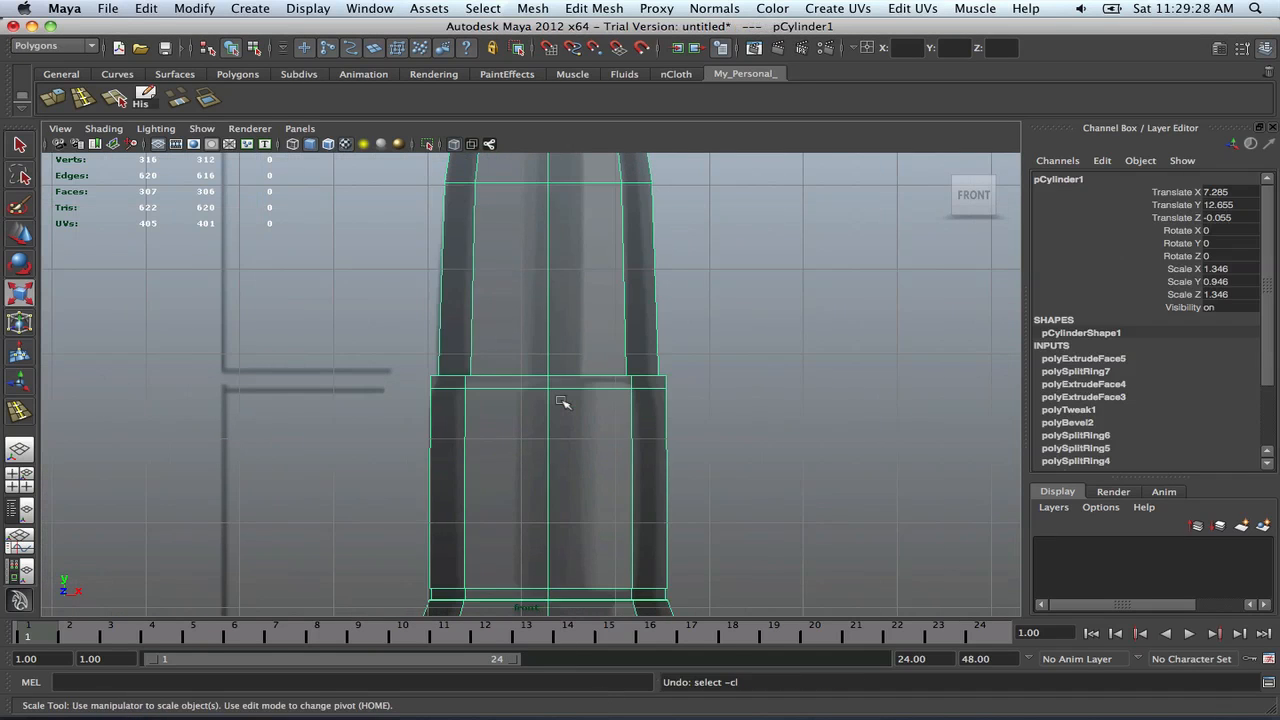
key("z")
key("z")
key("z")
key("z")
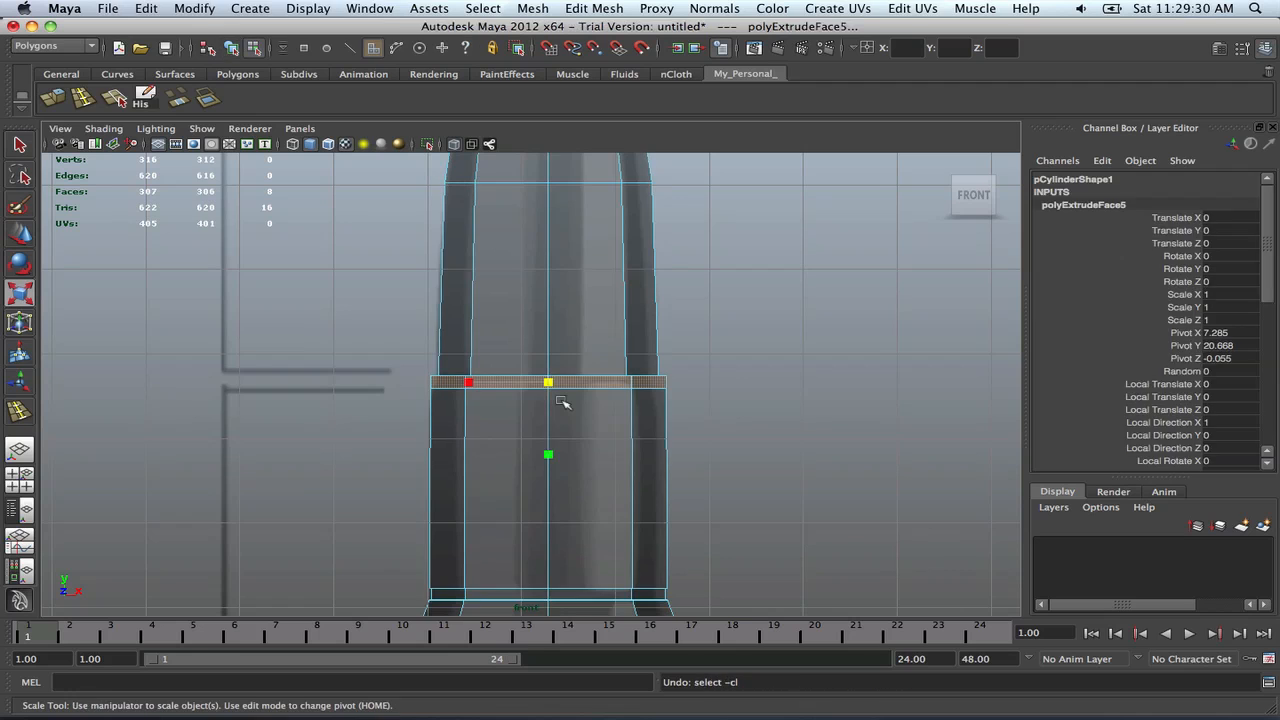
key("z")
key("z")
key("z")
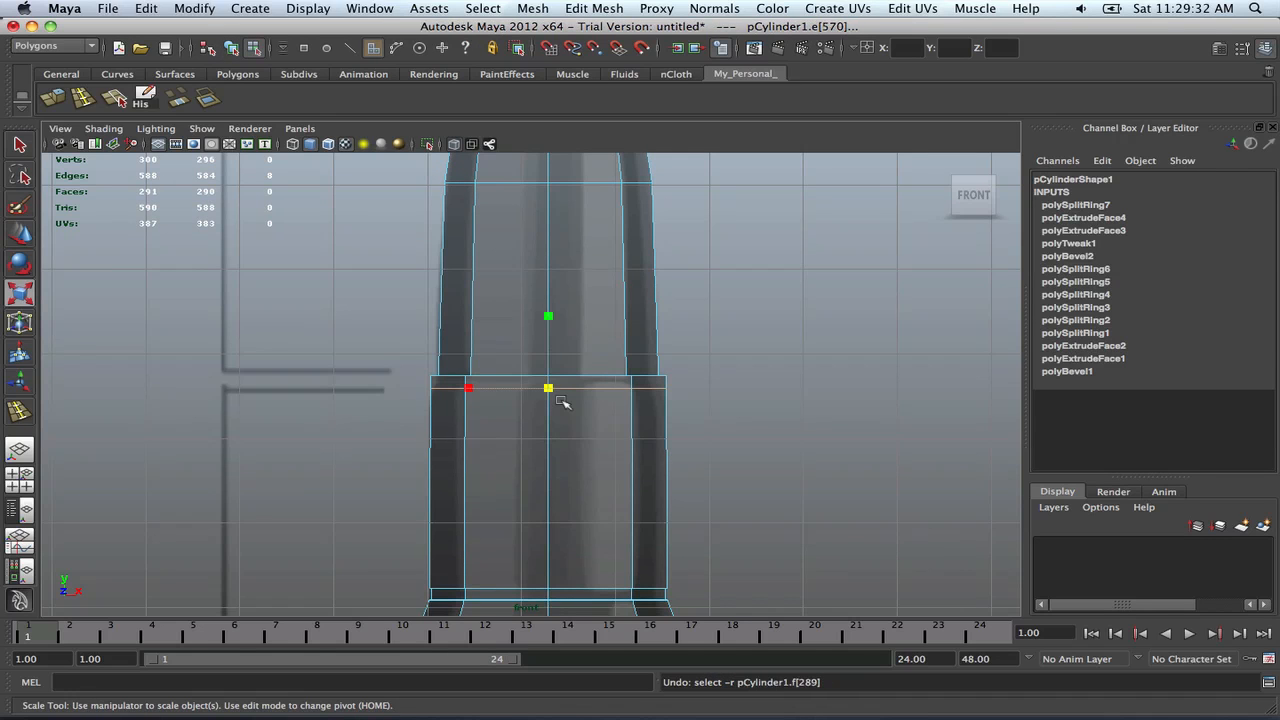
Return to object selection in the perspective view and show the whole bullet as a smoothed preview with nothing selected
key("space")
key("space")
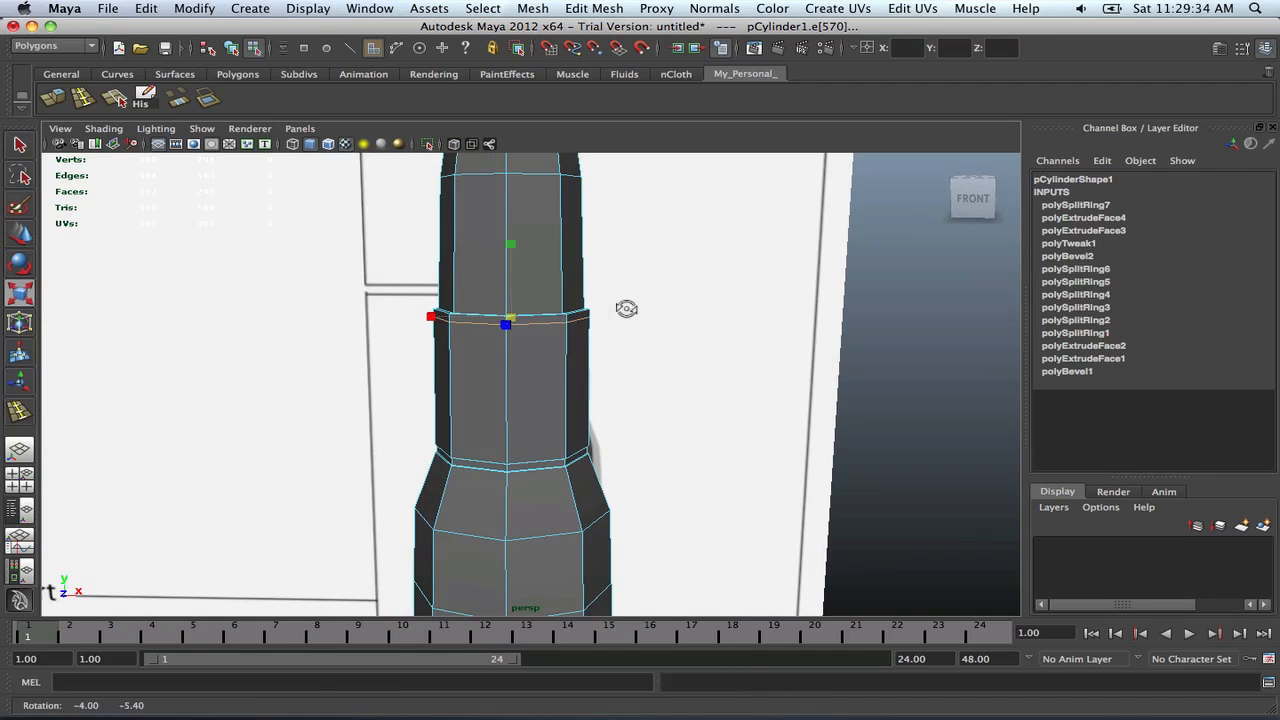
left_click(920, 347)
left_click_drag(712, 347, 647, 351, "alt")
right_click_drag(444, 338, 490, 319)
left_click(445, 332)
key("3")
scroll(883, 440, "down", 5)
left_click(883, 440)
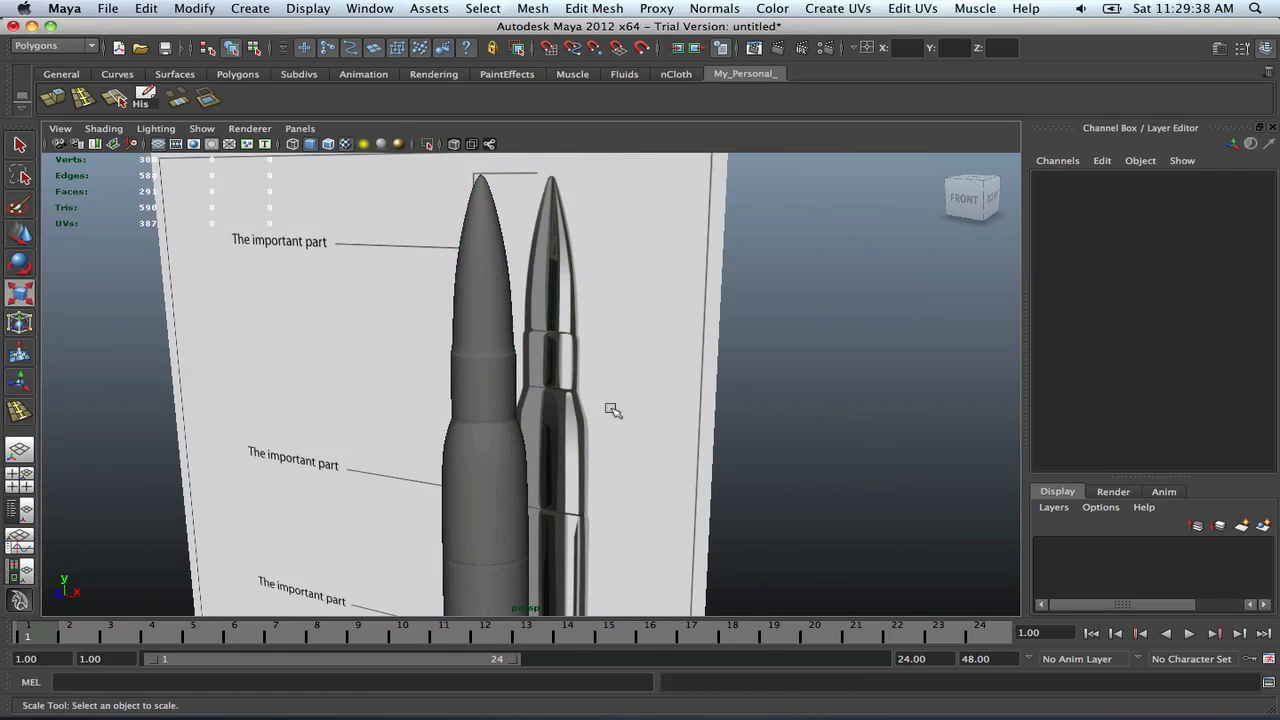
Inspect the smoothed neck without the extruded ring from several angles and distances
scroll(628, 405, "up", 5)
left_click_drag(611, 409, 557, 375, "alt")
scroll(481, 384, "down", 5)
scroll(553, 373, "up", 5)
scroll(557, 375, "down", 2)
middle_click_drag(557, 375, 538, 477, "alt")
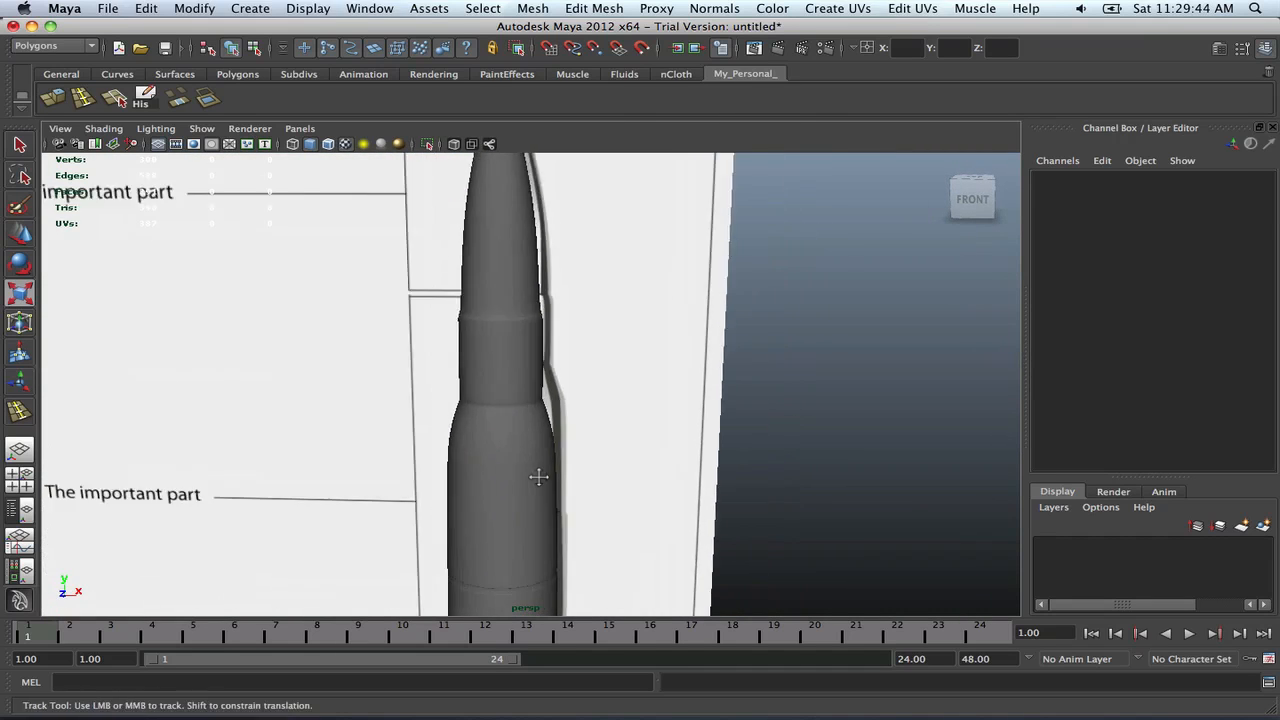
scroll(538, 477, "up", 4)
scroll(520, 375, "down", 3)
left_click_drag(520, 375, 503, 463, "alt")
scroll(529, 486, "up", 4)
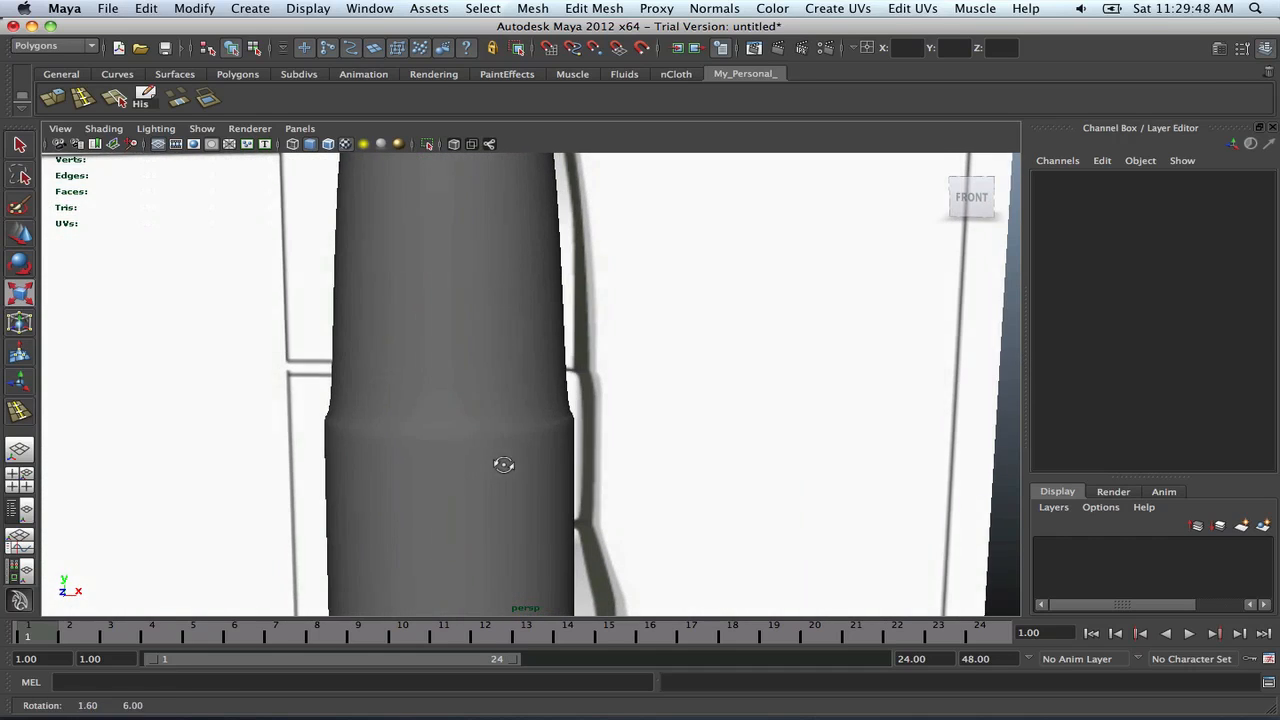
Select the bullet and turn off its smoothed preview
left_click(475, 490)
scroll(479, 491, "down", 4)
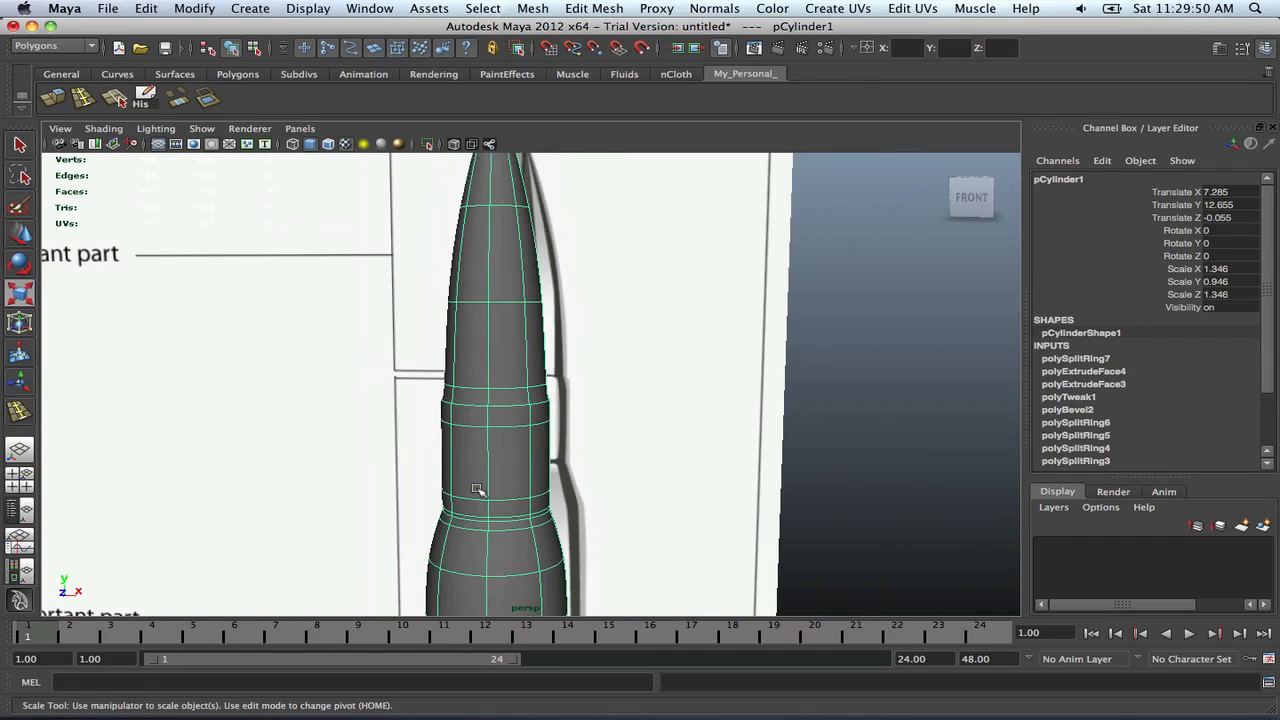
scroll(480, 491, "up", 5)
key("1")
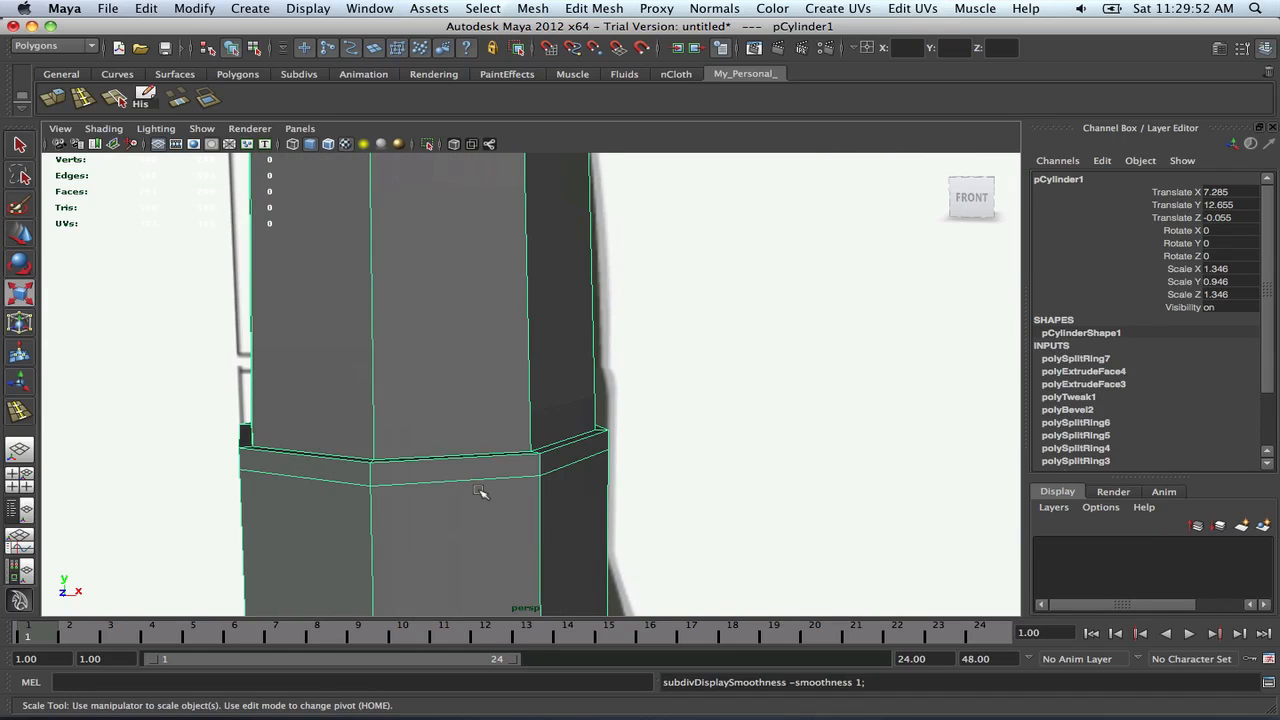
Move the bullet sideways along X to about 17.293, clear of the reference plane
scroll(480, 491, "down", 6)
left_click(702, 525)
middle_click_drag(538, 502, 529, 438, "alt")
left_click_drag(529, 438, 762, 433, "alt")
key("w")
left_click(541, 432)
left_click(775, 440)
Compare the faceted bullet with the reference image beside it, then select the bullet and examine its base
left_click_drag(706, 212, 729, 223, "alt")
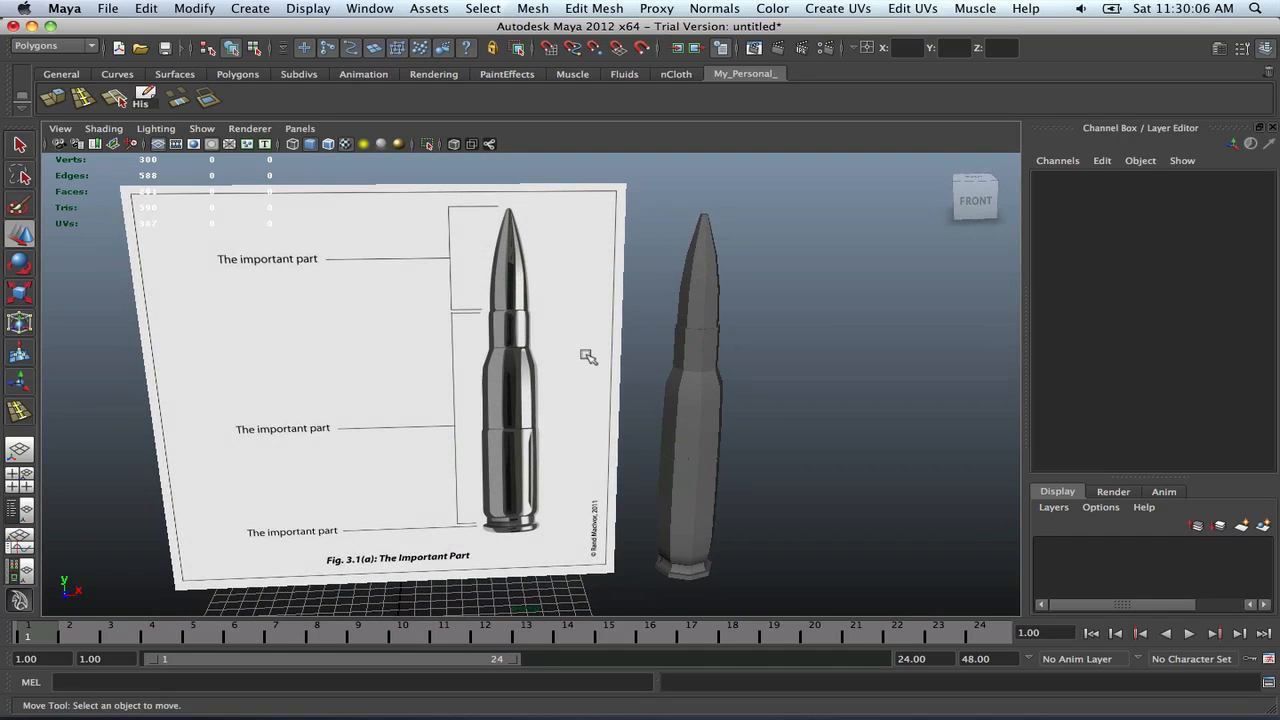
mouse_move(588, 357)
left_mouse_down("alt")
mouse_move(588, 368)
mouse_move(603, 348)
left_mouse_up("alt")
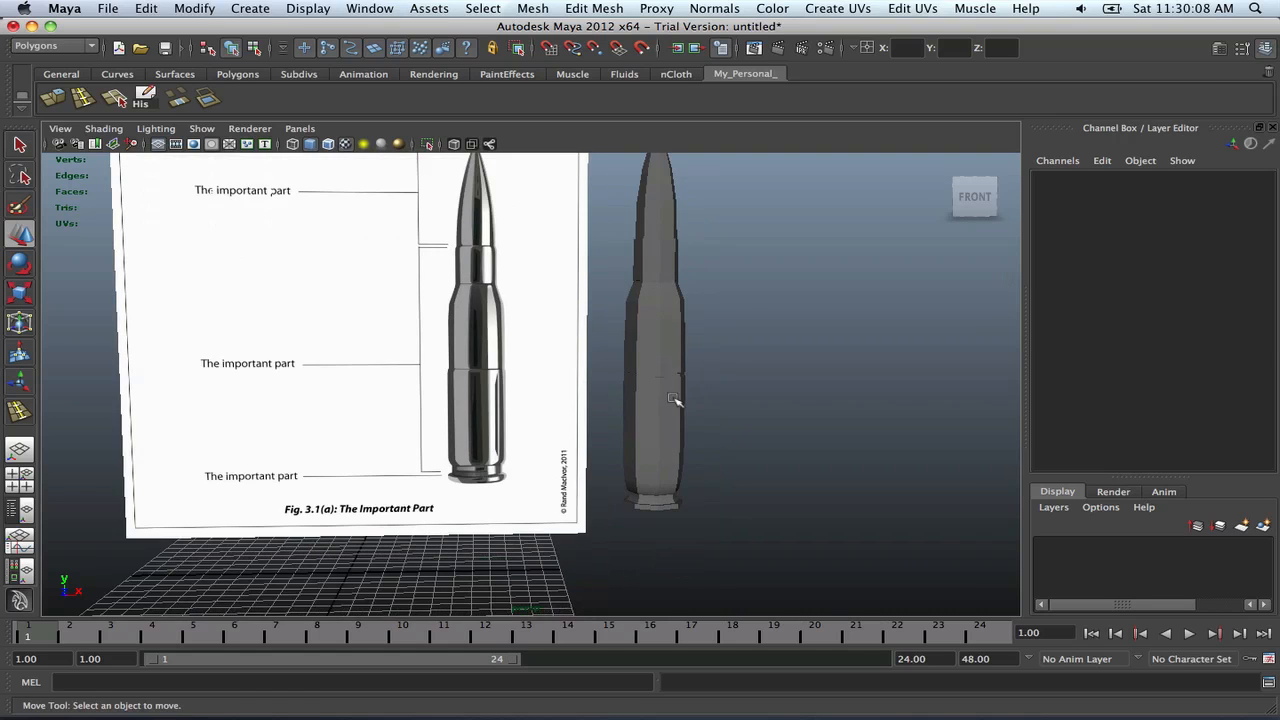
left_click_drag(675, 400, 668, 420, "alt")
scroll(668, 470, "up", 8)
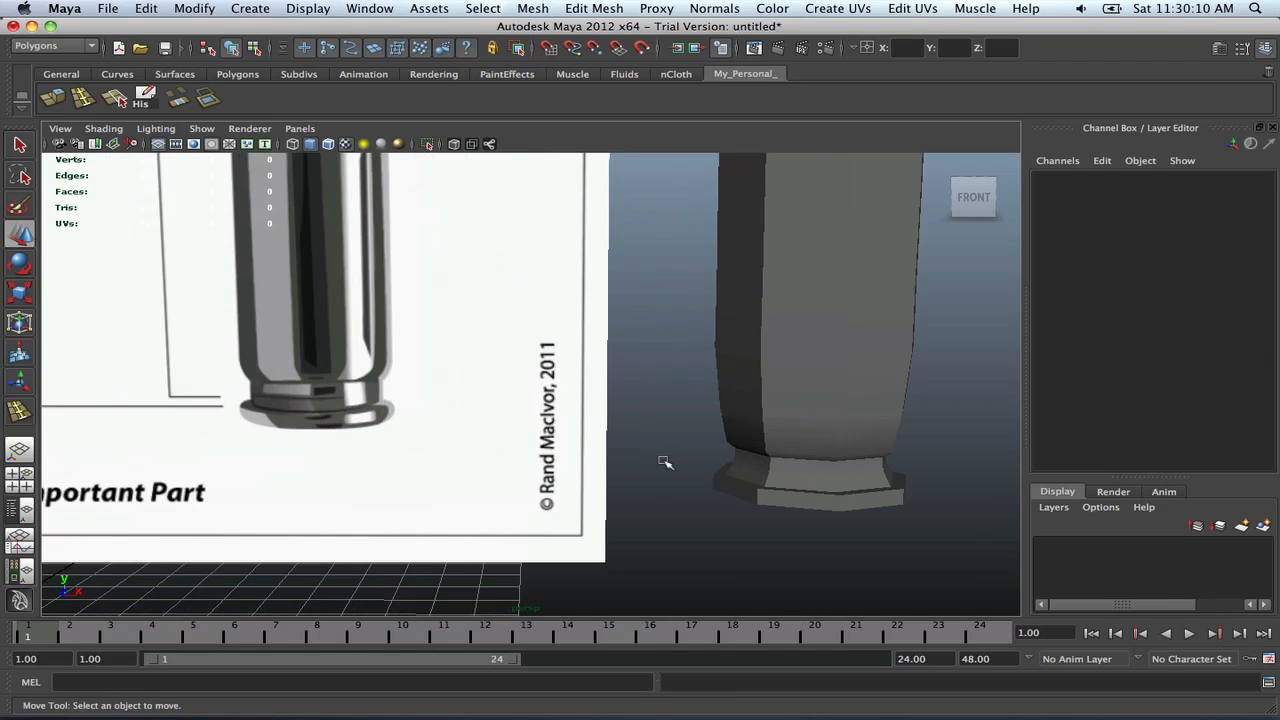
left_click(703, 445)
left_click_drag(703, 445, 583, 431, "alt")
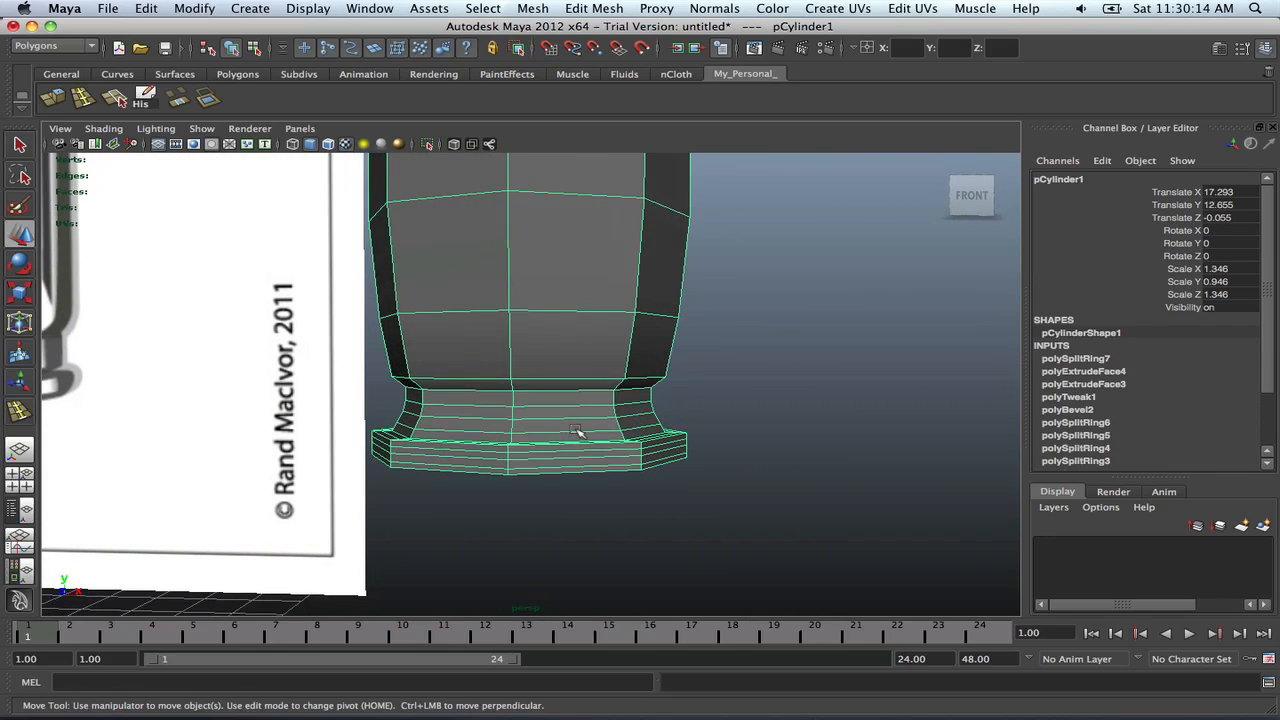
Preview the smoothed base, compare its groove and rim with the reference, and return to the unsmoothed display
key("3")
mouse_move(672, 445)
left_mouse_down("alt")
mouse_move(700, 443)
mouse_move(688, 466)
mouse_move(694, 414)
mouse_move(689, 449)
mouse_move(680, 443)
left_mouse_up("alt")
right_click_drag(680, 443, 563, 440, "alt")
scroll(570, 430, "up", 5)
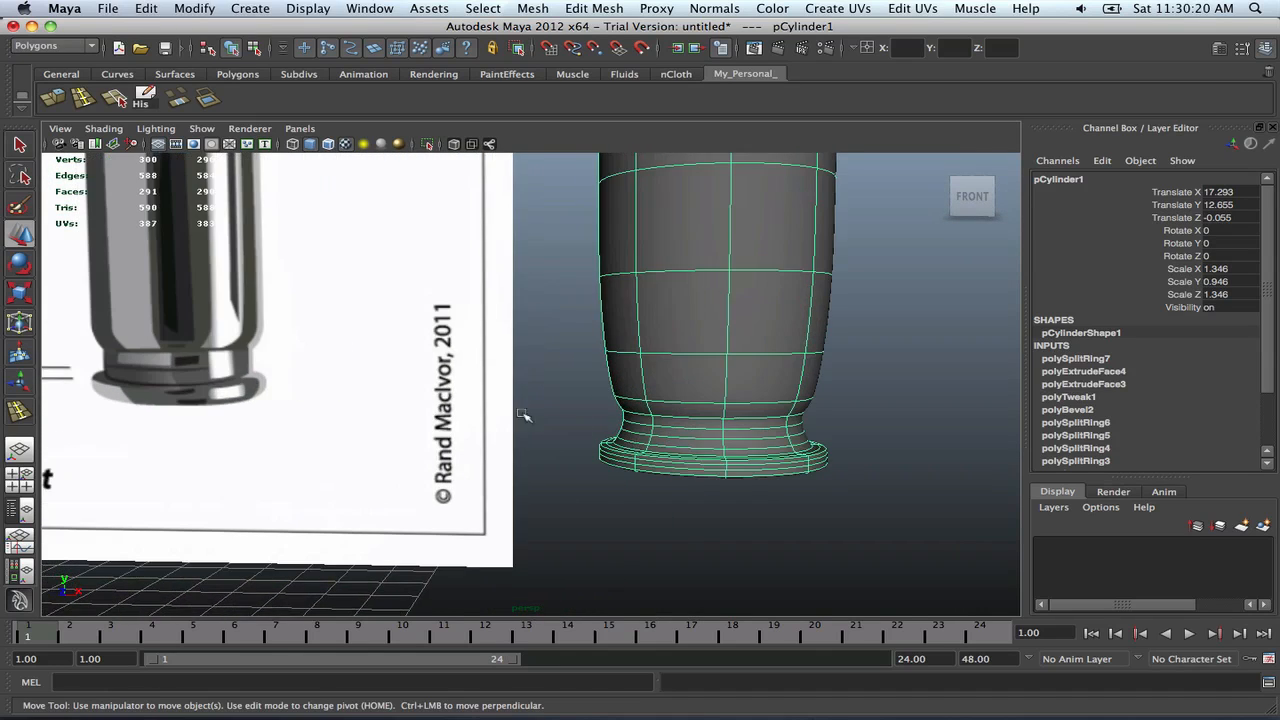
key("1")
left_click_drag(570, 412, 592, 380, "alt")
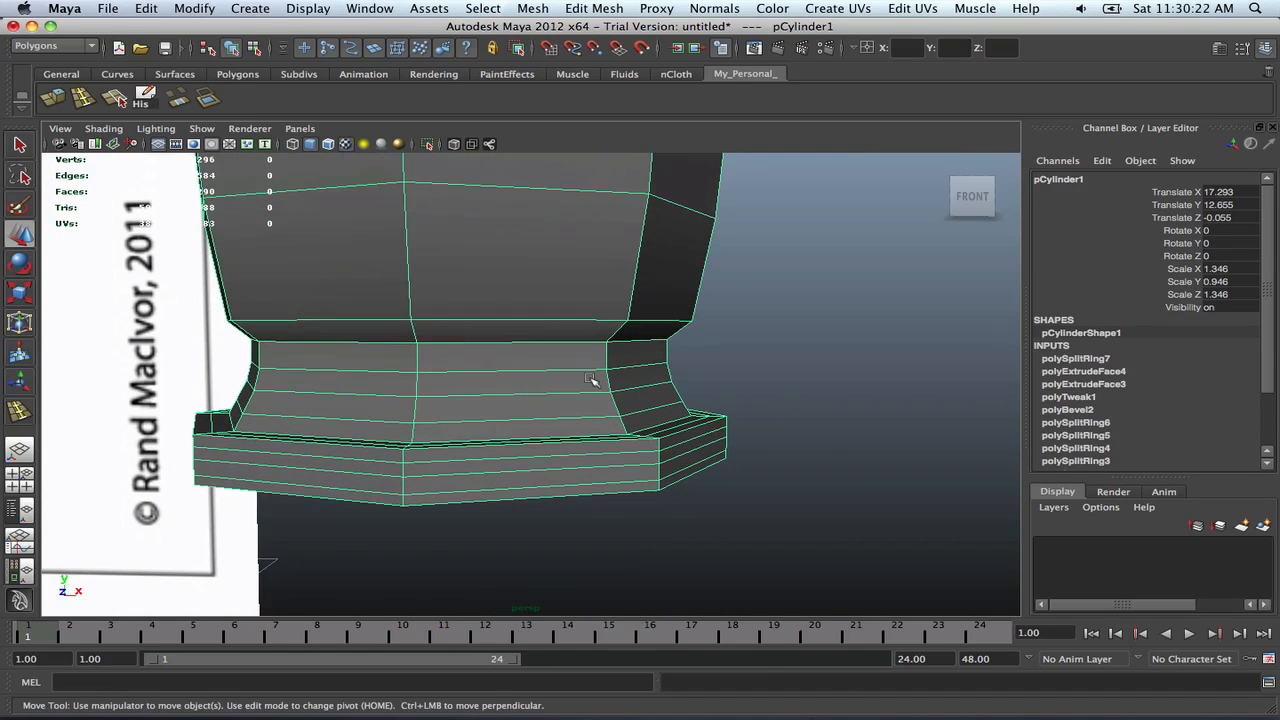
left_click_drag(425, 408, 509, 409, "alt")
Undo the sideways move of the bullet
key("space")
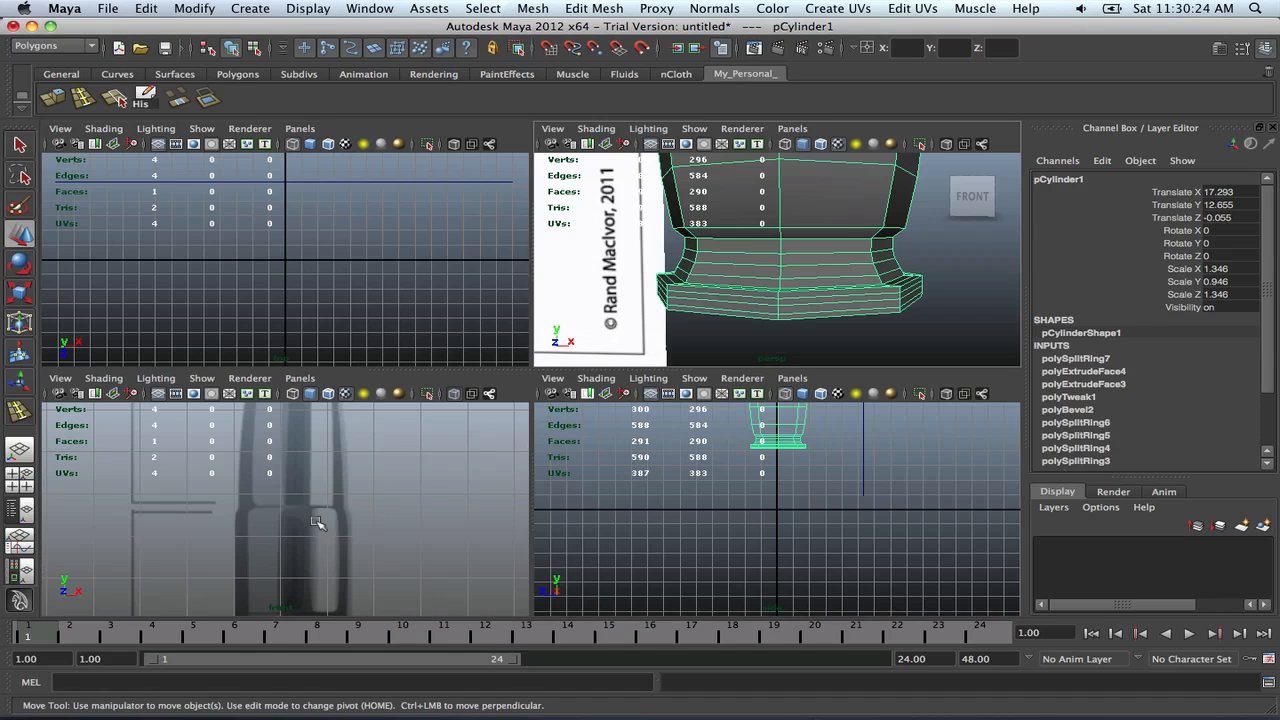
key("space")
key("z")
key("z")
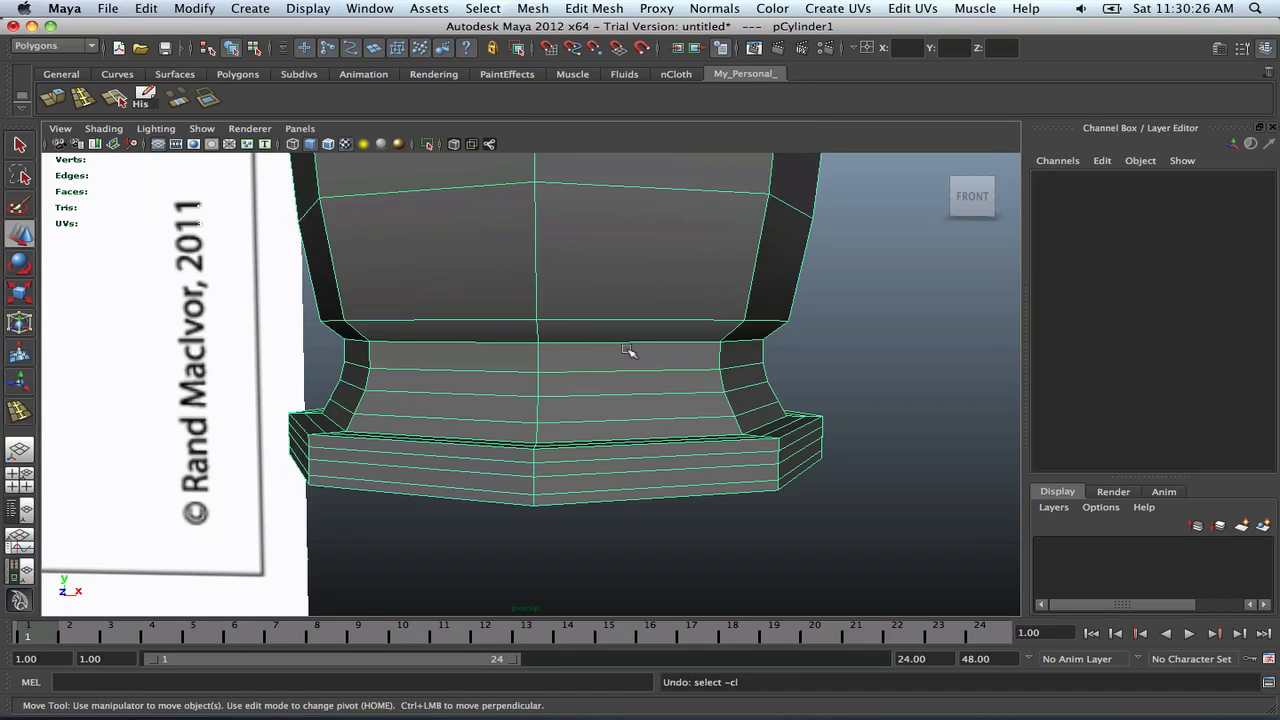
scroll(630, 351, "down", 5)
key("z")
Show the bullet's base up close in the front view and switch the mesh to vertex editing
key("space")
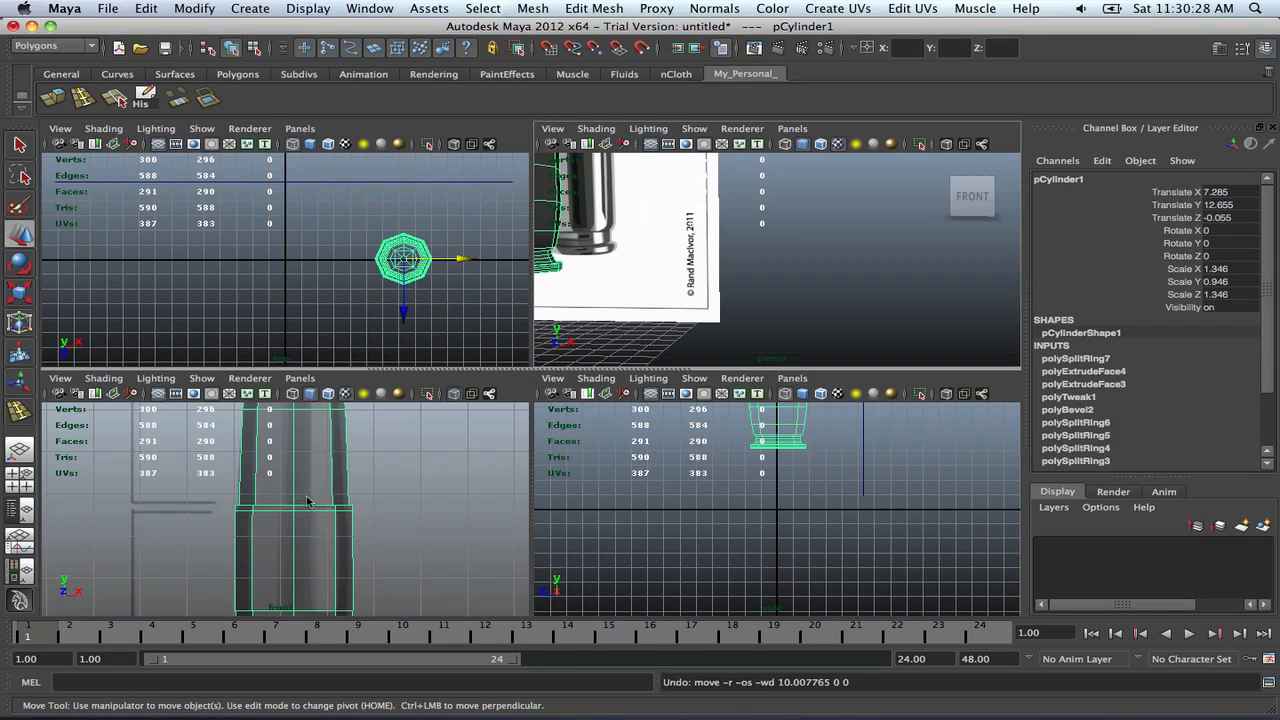
key("space")
scroll(500, 470, "down", 5)
scroll(578, 444, "up", 6)
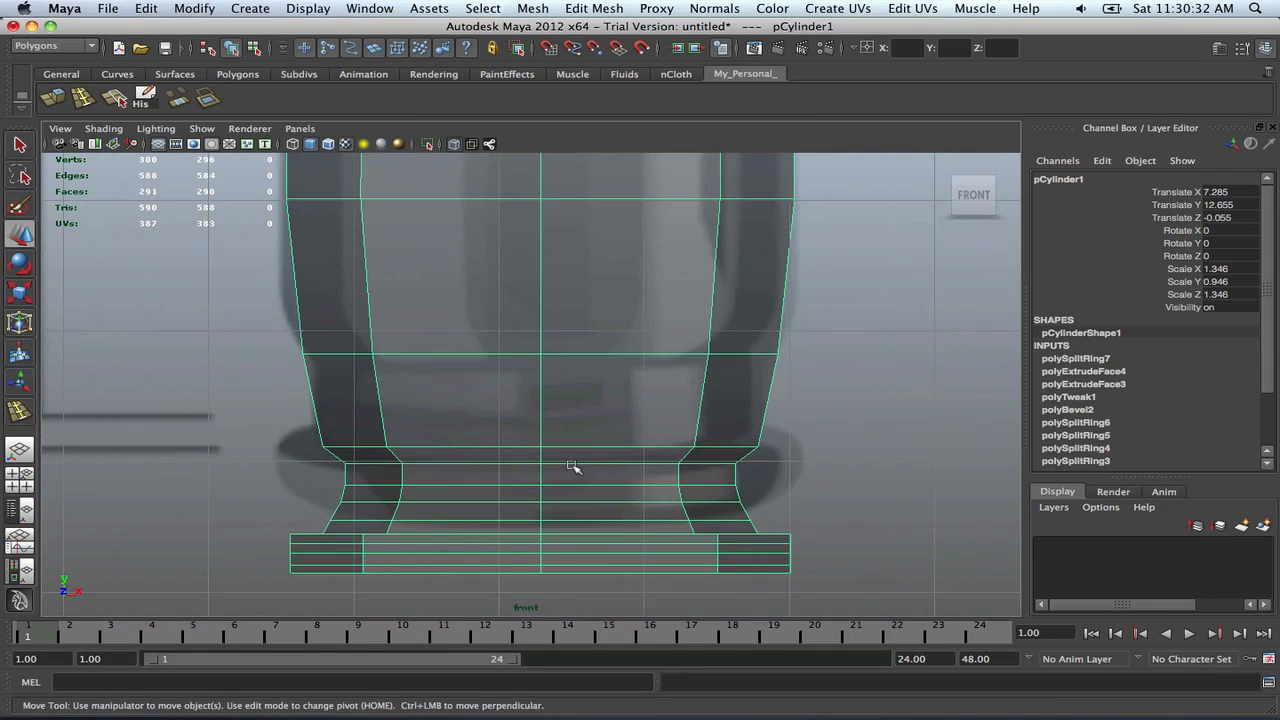
right_click_drag(420, 450, 343, 440)
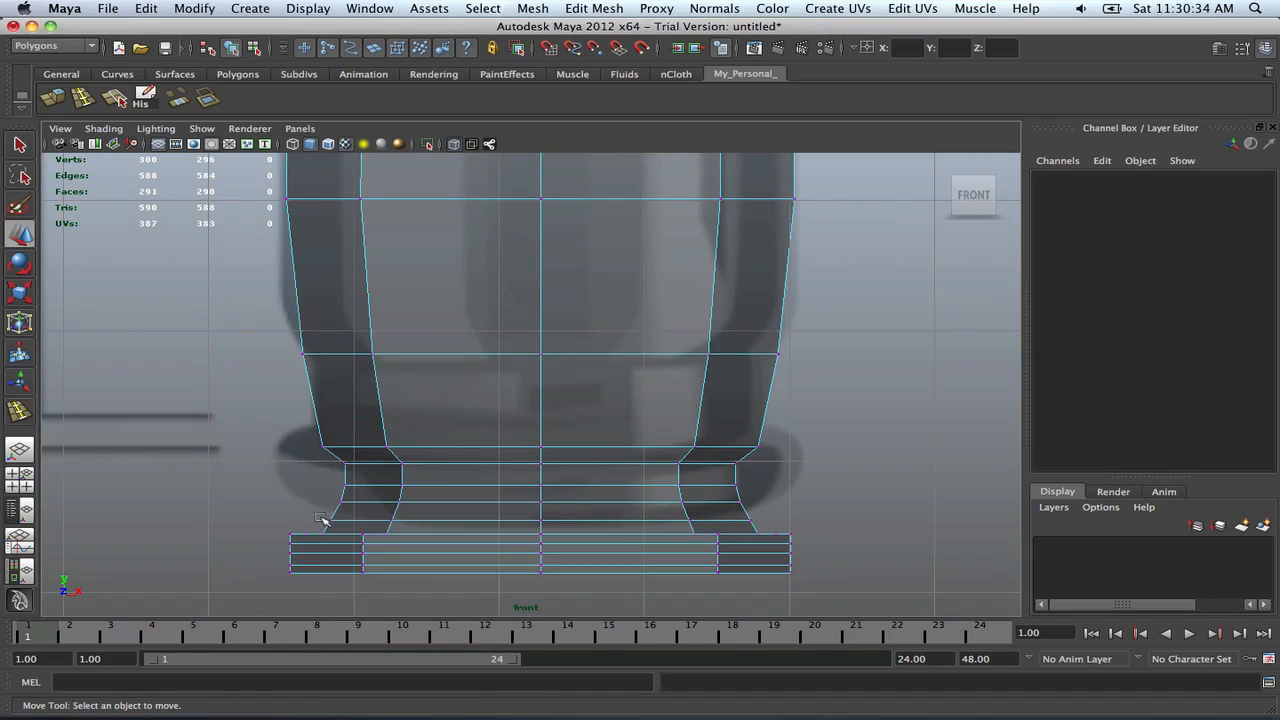
Try selecting the three lower profile vertices on the left side of the base groove together
left_click_drag(347, 537, 403, 528)
key("super+z")
left_click_drag(322, 493, 403, 522, "shift")
key("super+z")
scroll(352, 509, "down", 8)
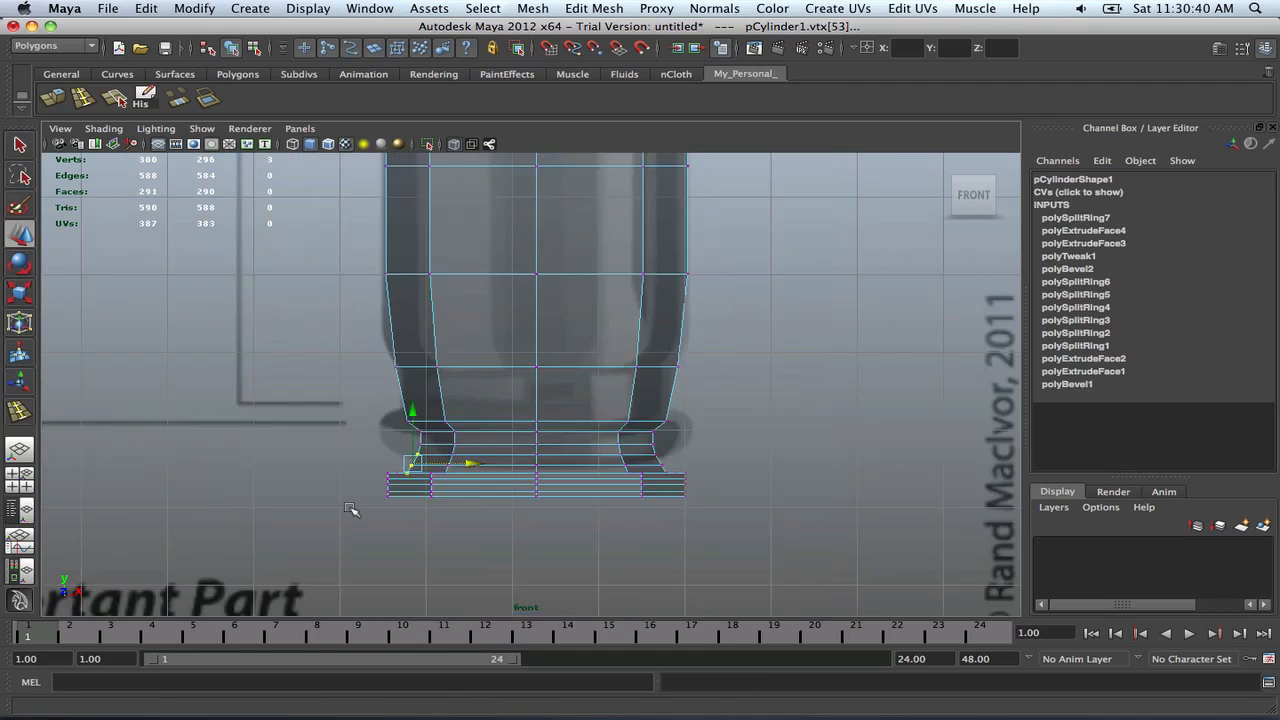
scroll(516, 484, "up", 5)
scroll(516, 484, "up", 6)
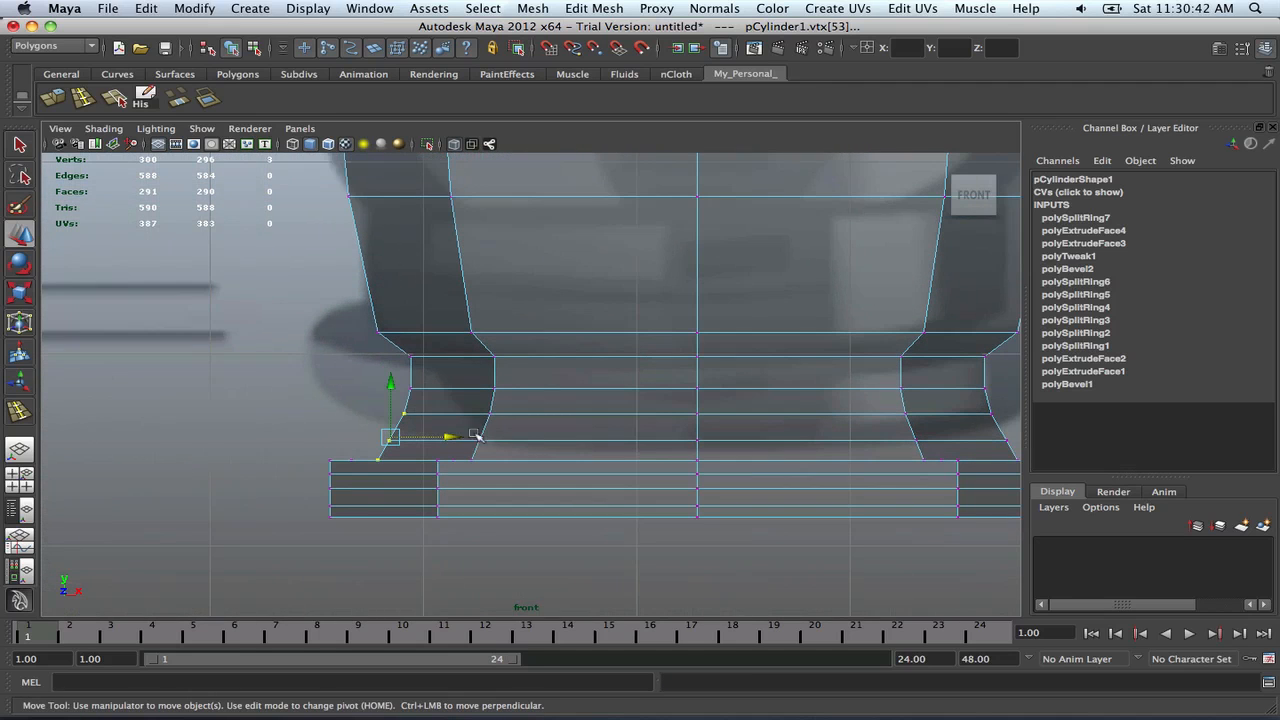
Move the groove's three lower left profile vertices inward one by one to about X 5.943, making that side vertical
left_click(408, 412)
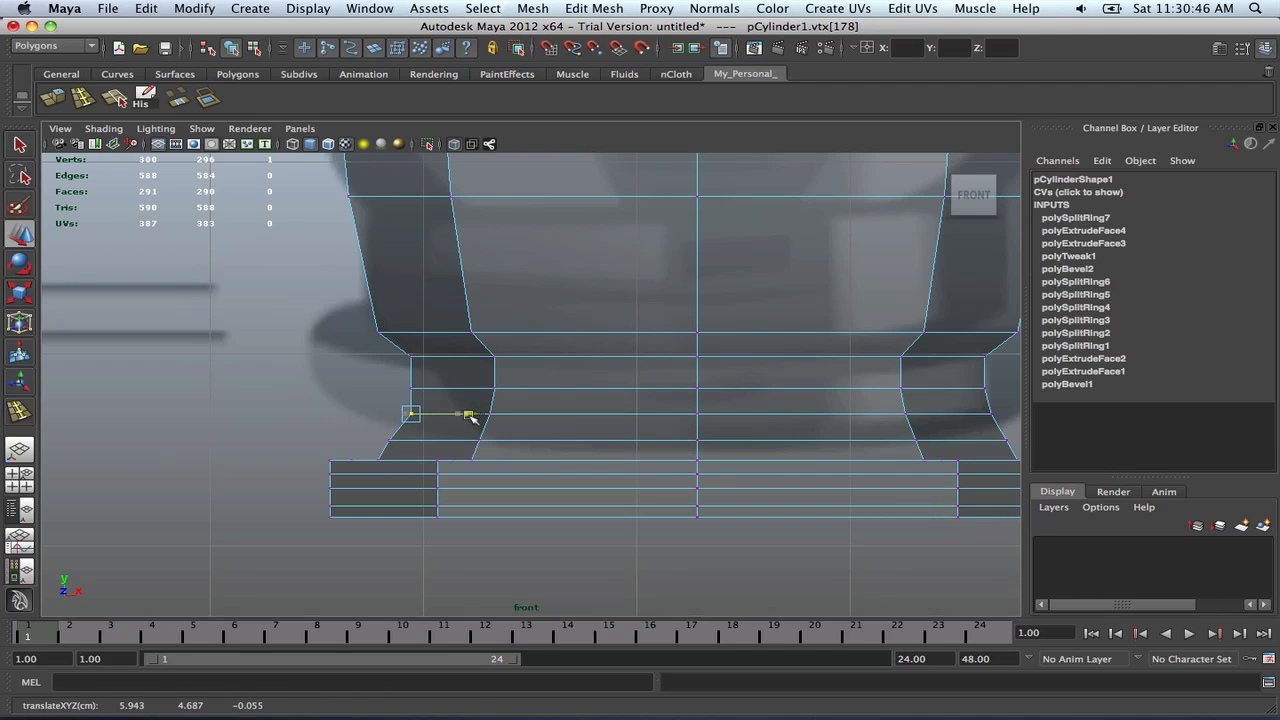
left_click_drag(453, 437, 467, 442)
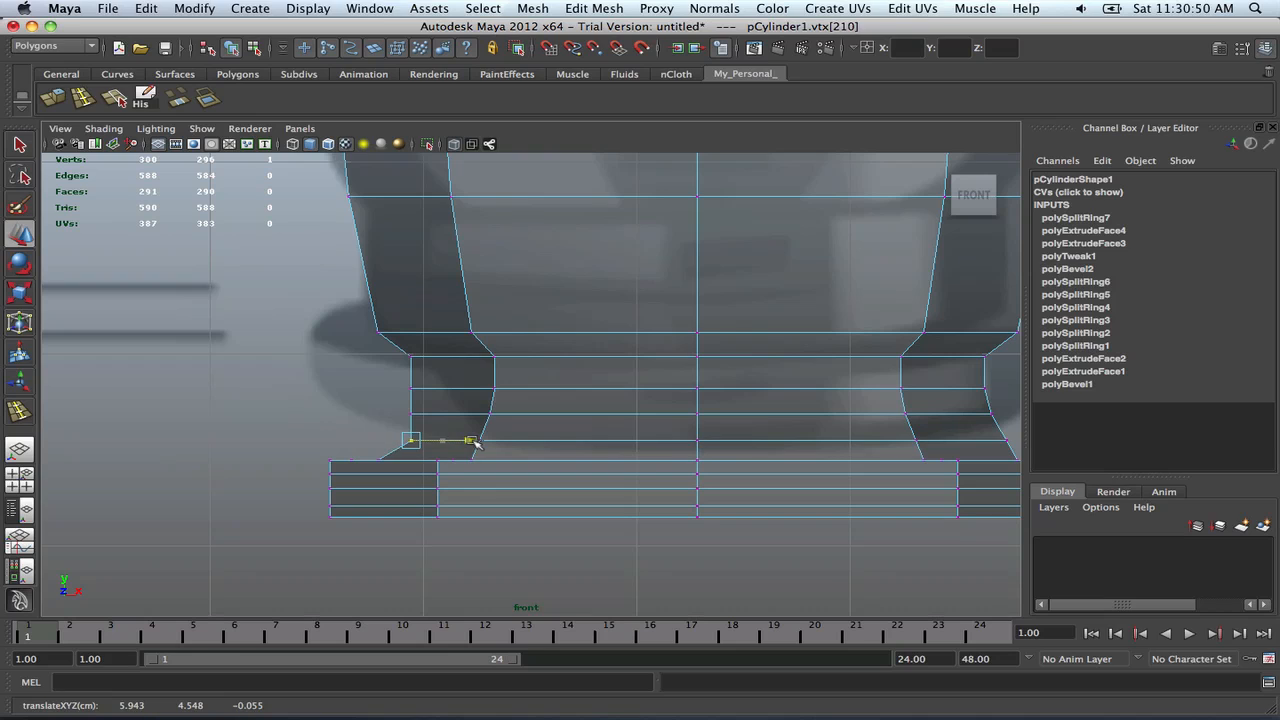
left_click(372, 455)
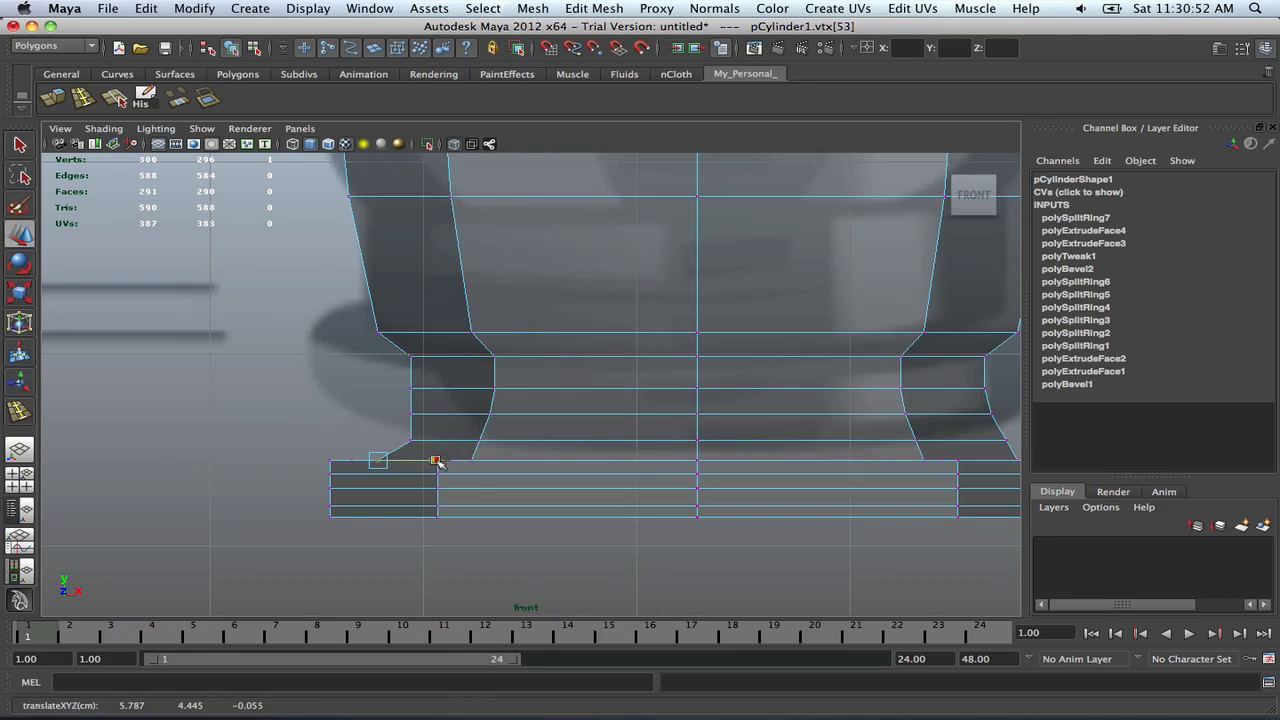
left_click_drag(434, 463, 455, 466)
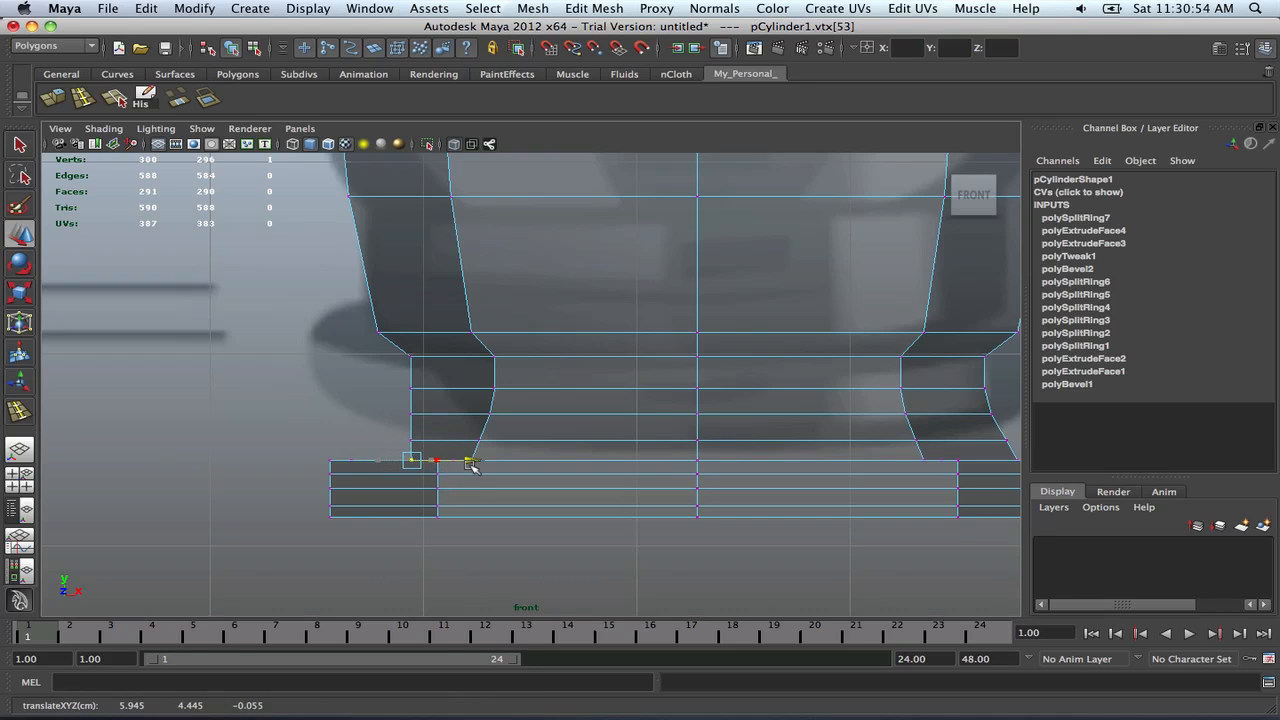
Move the groove's three lower right profile vertices inward one by one to about X 8.63, making that side vertical
middle_click_drag(599, 426, 473, 421, "alt")
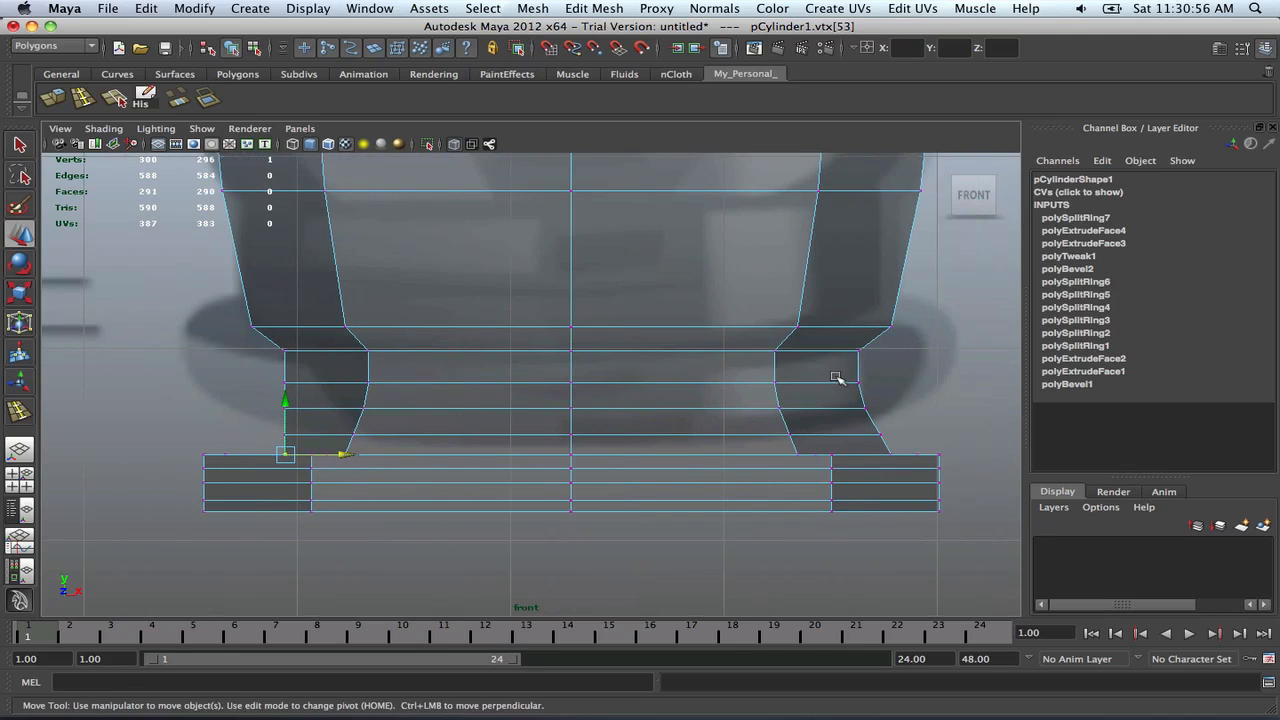
left_click(858, 382)
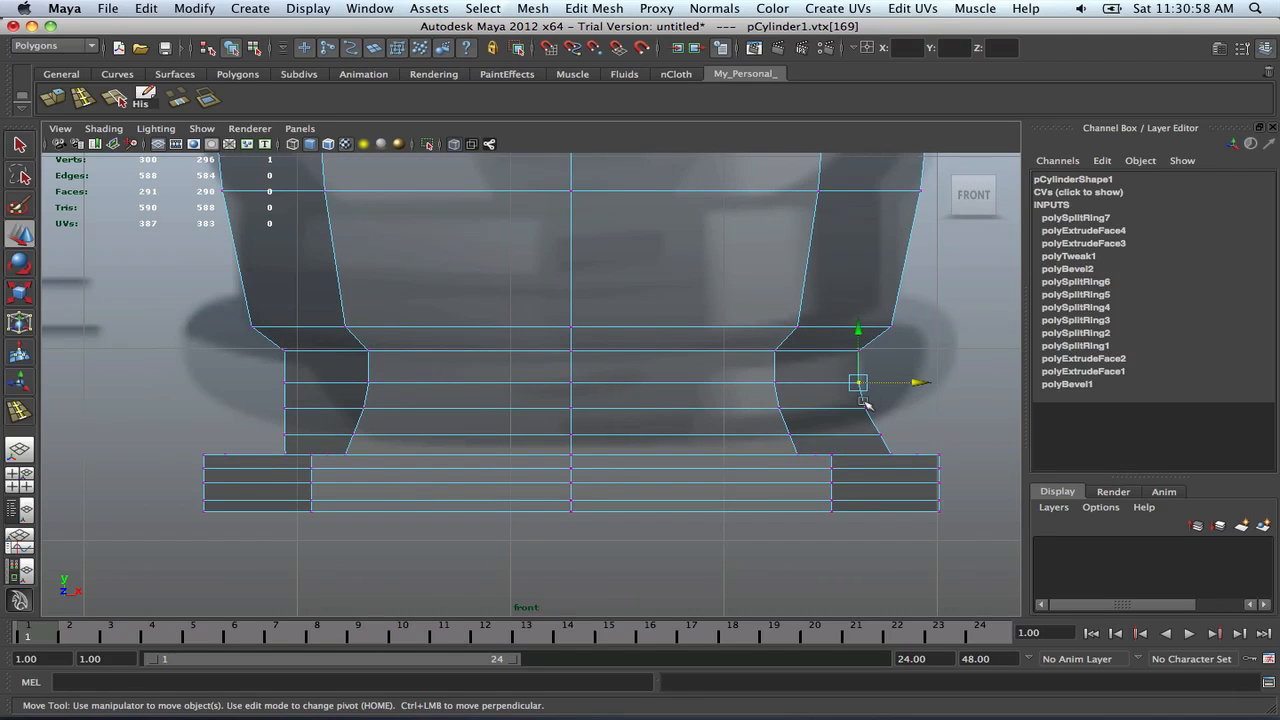
left_click_drag(932, 413, 925, 412)
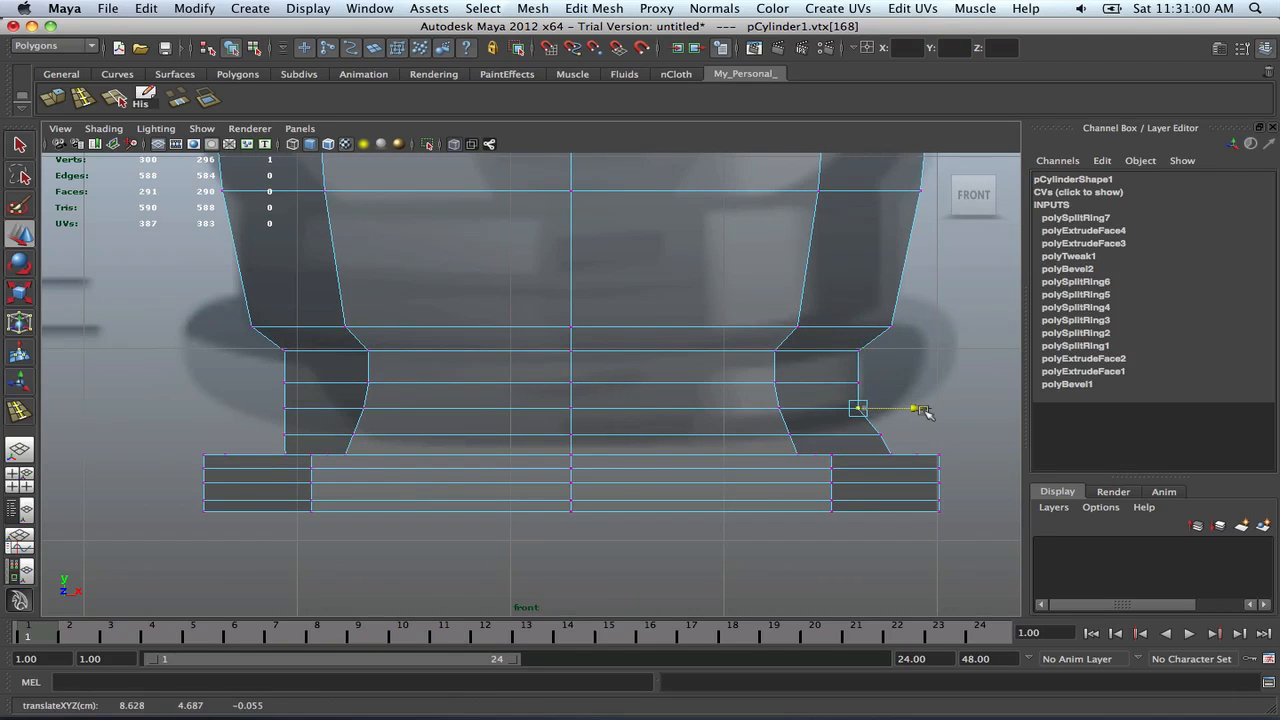
left_click(878, 434)
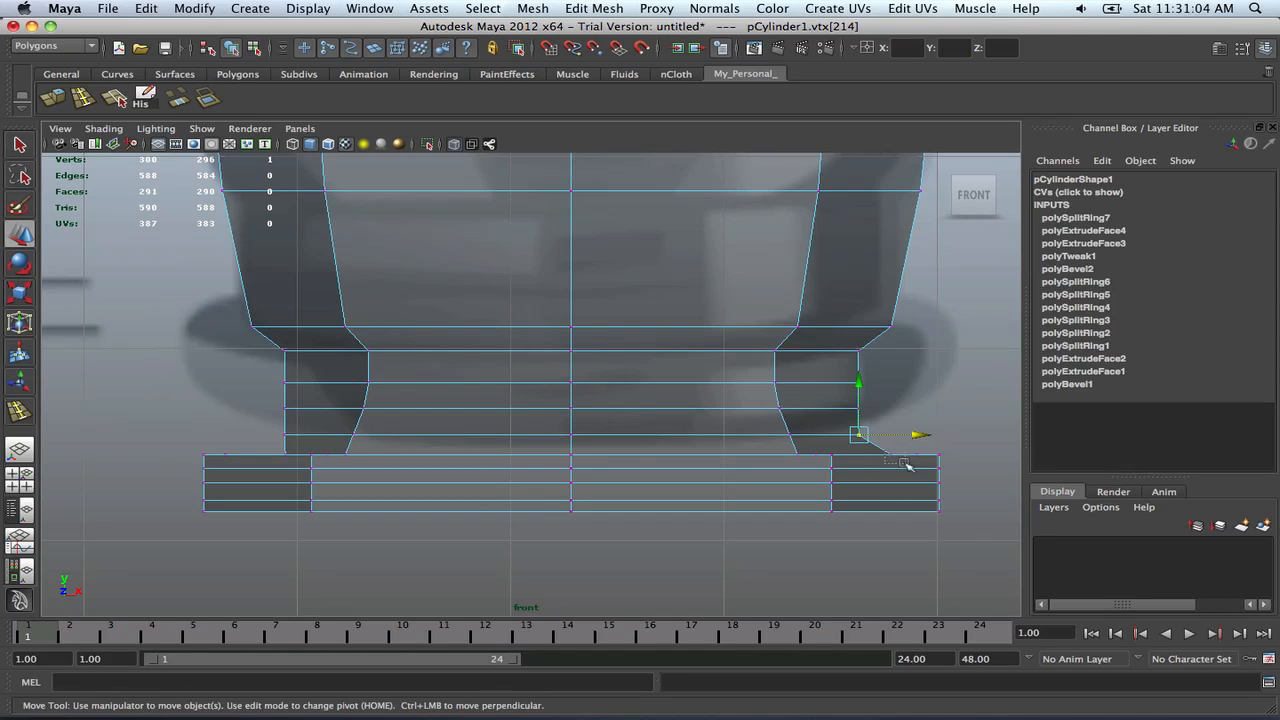
left_click(888, 453)
left_click_drag(954, 452, 930, 457)
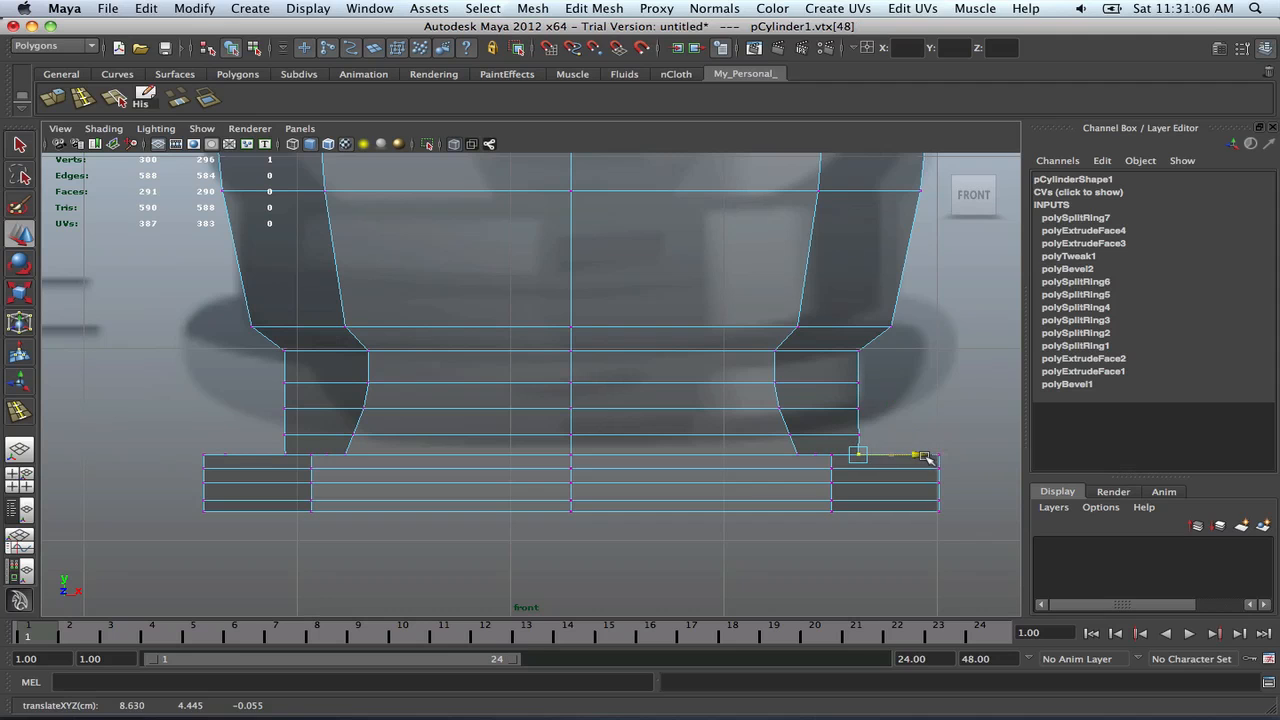
Return the bullet to object mode in the perspective view and inspect the shaded groove and rim at its base
key("space")
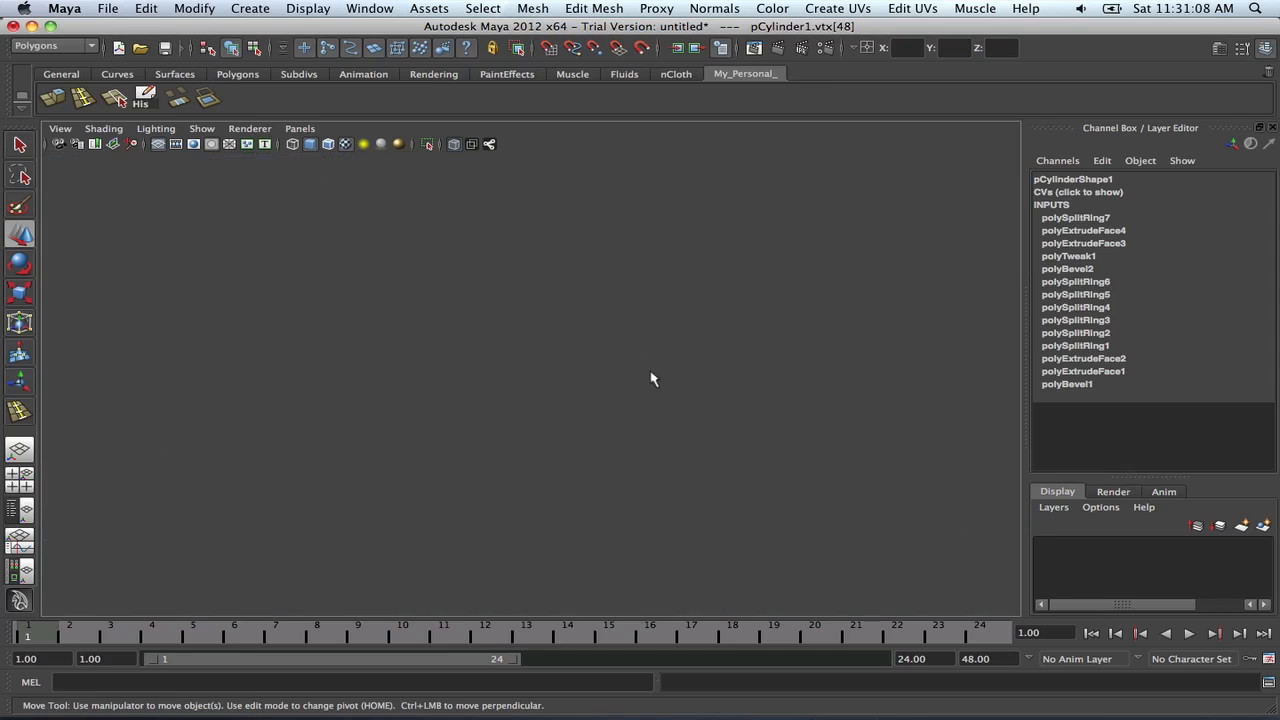
key("space")
middle_click_drag(623, 307, 950, 372, "alt")
right_click_drag(950, 372, 908, 360, "alt")
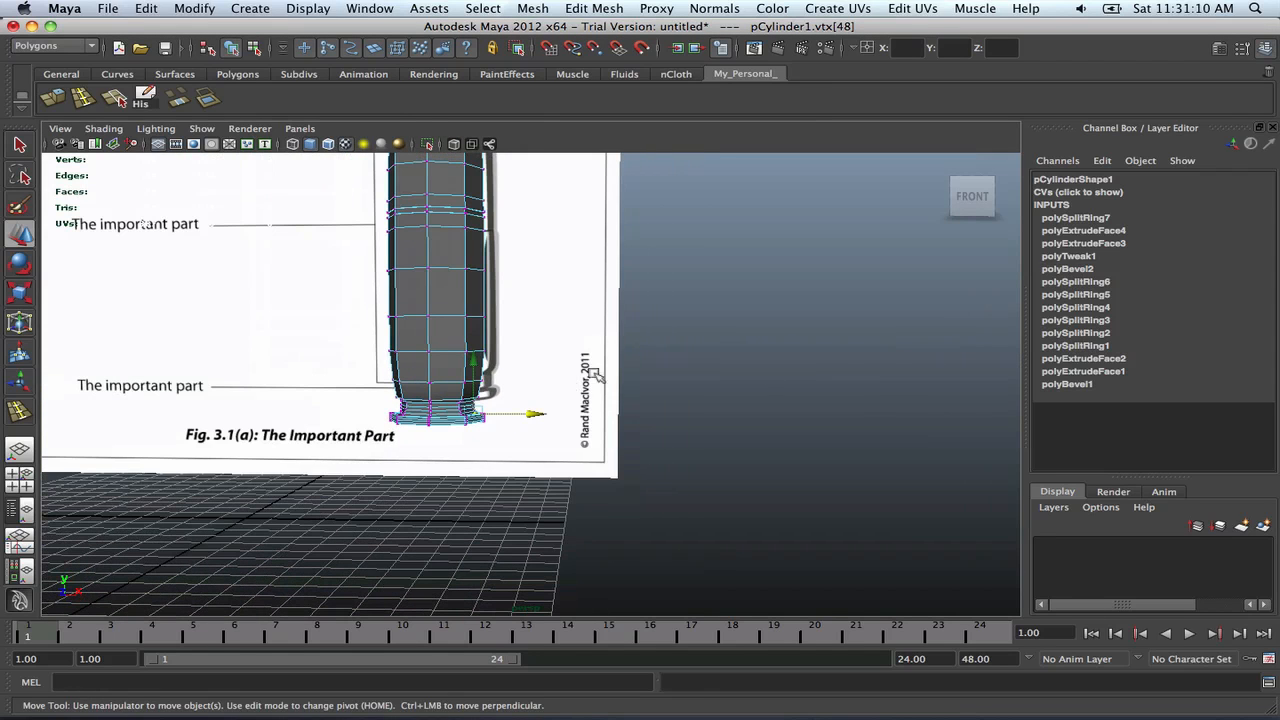
left_click(719, 348)
right_click_drag(404, 355, 500, 403)
left_click(438, 324)
middle_click_drag(500, 404, 650, 391, "alt")
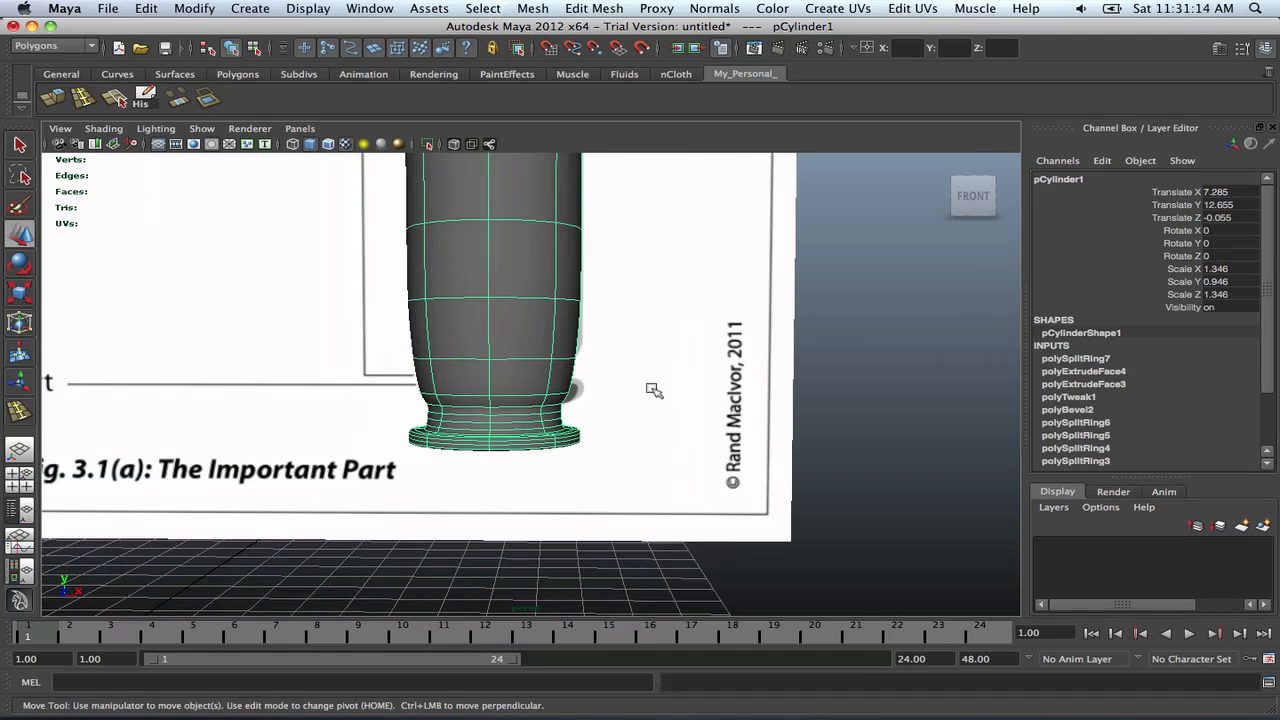
scroll(650, 391, "down", 3)
left_click(808, 434)
scroll(803, 434, "up", 5)
left_click_drag(487, 427, 526, 393, "alt")
scroll(537, 409, "down", 8)
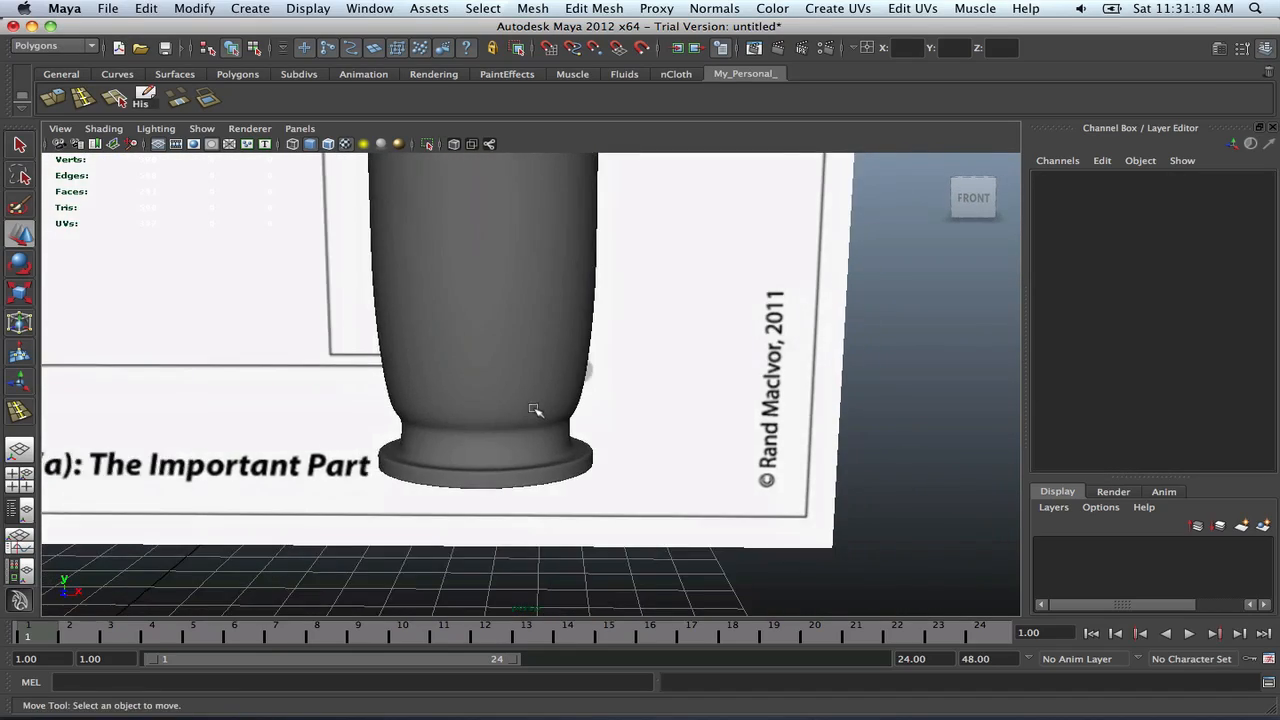
Move the whole bullet along X to 18.723 so it stands beside the reference plane, and deselect it
left_click(507, 381)
scroll(515, 390, "up", 5)
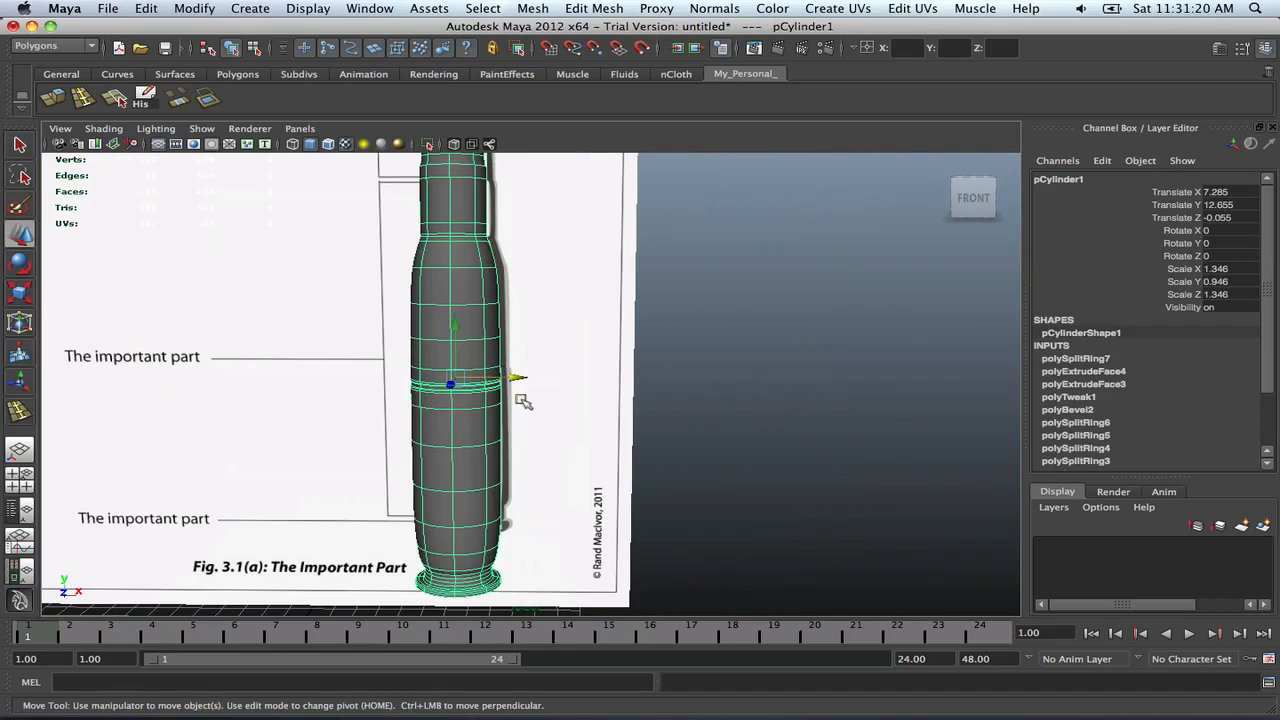
left_click_drag(515, 380, 838, 382)
scroll(760, 400, "down", 5)
left_click(767, 366)
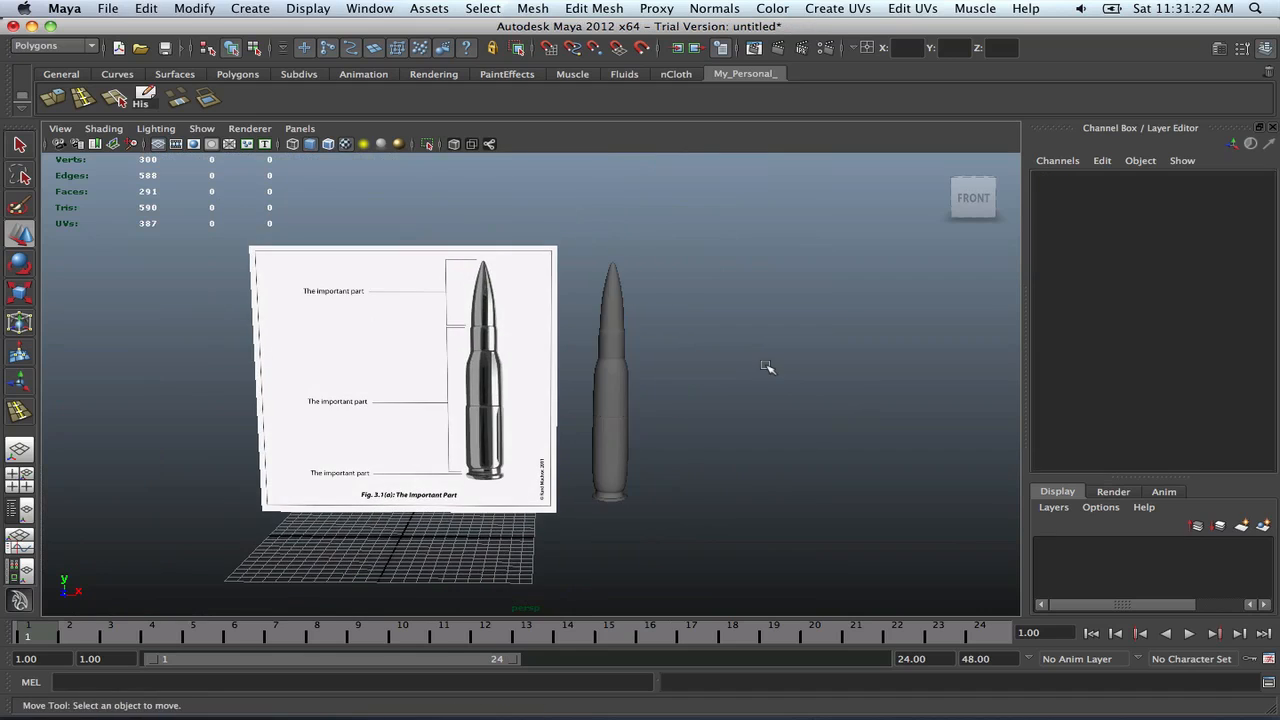
Compare the bullet model with the reference picture, examining the overall outline and the seam around the casing's middle
scroll(767, 366, "up", 3)
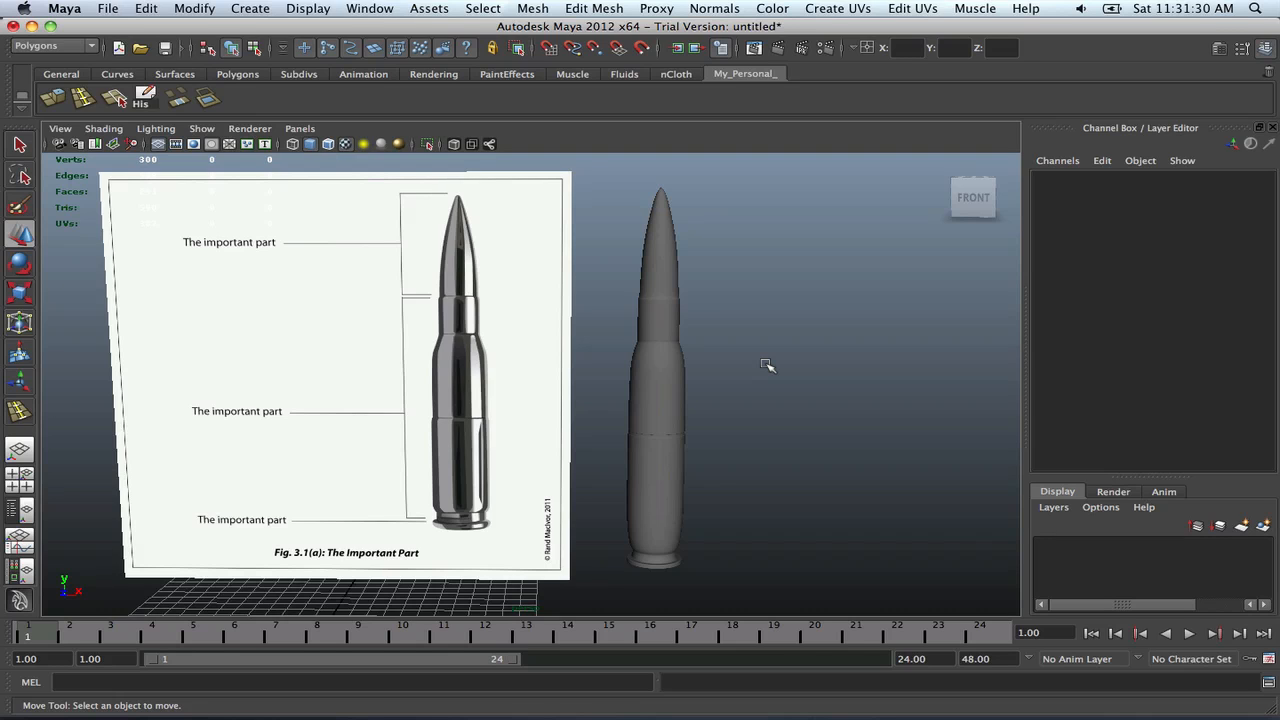
scroll(700, 466, "up", 5)
scroll(834, 509, "down", 3)
scroll(740, 423, "up", 3)
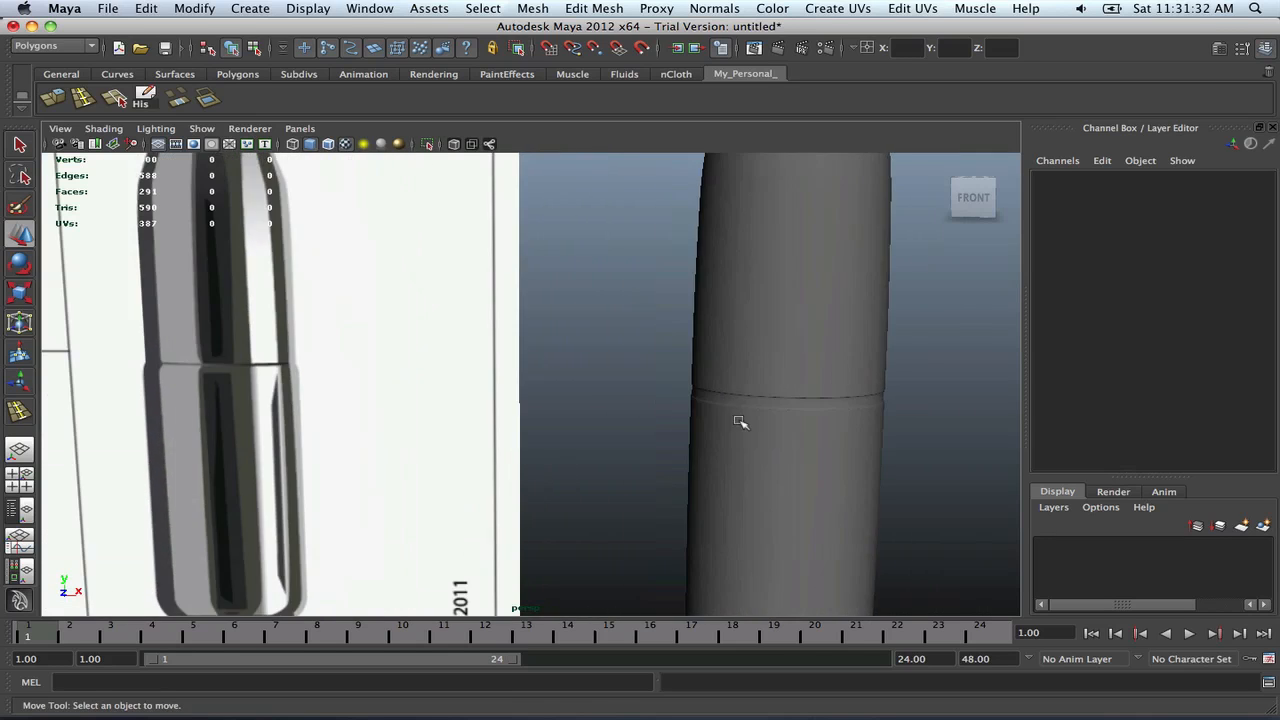
scroll(768, 410, "down", 2)
scroll(765, 410, "down", 3)
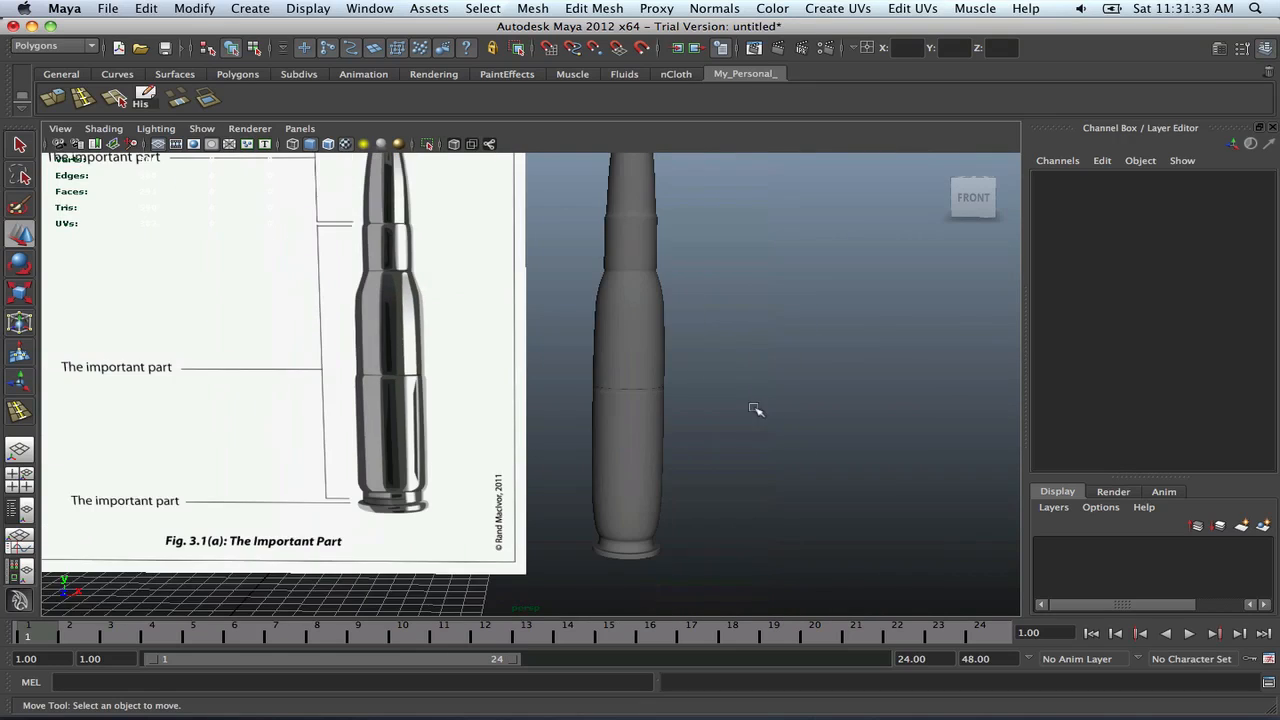
left_click(650, 410)
scroll(655, 400, "up", 1)
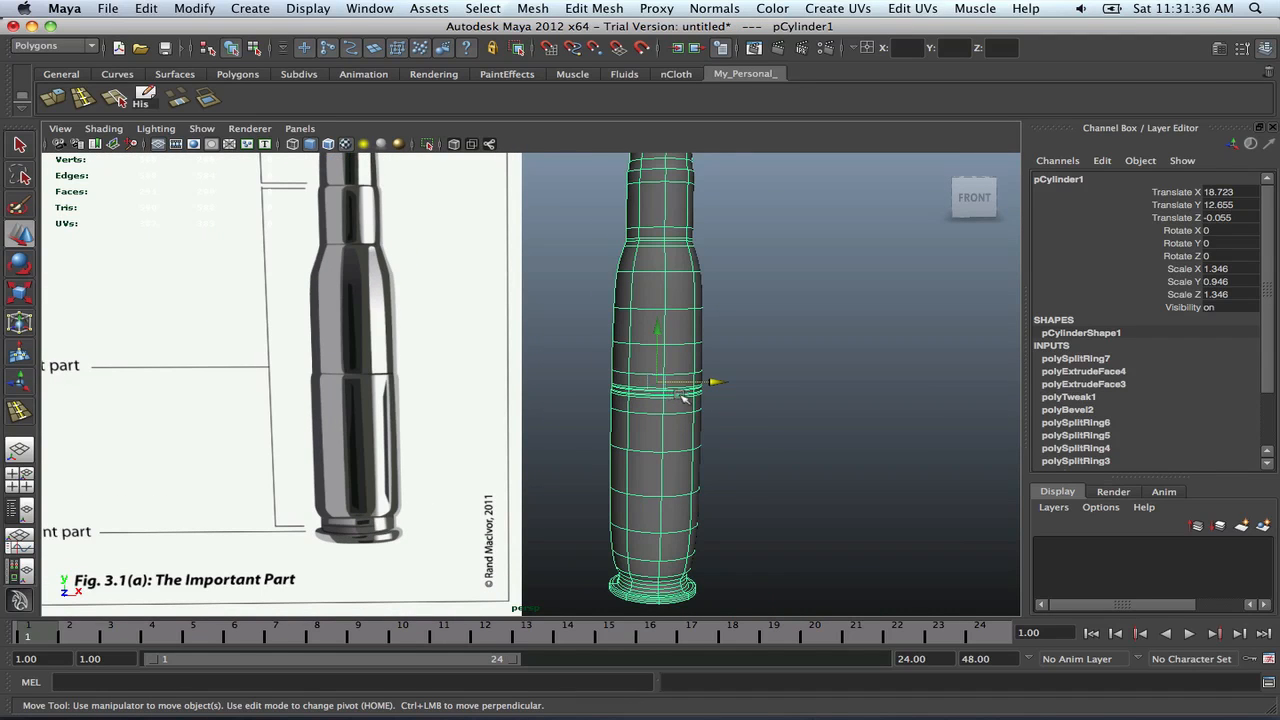
scroll(712, 416, "down", 3)
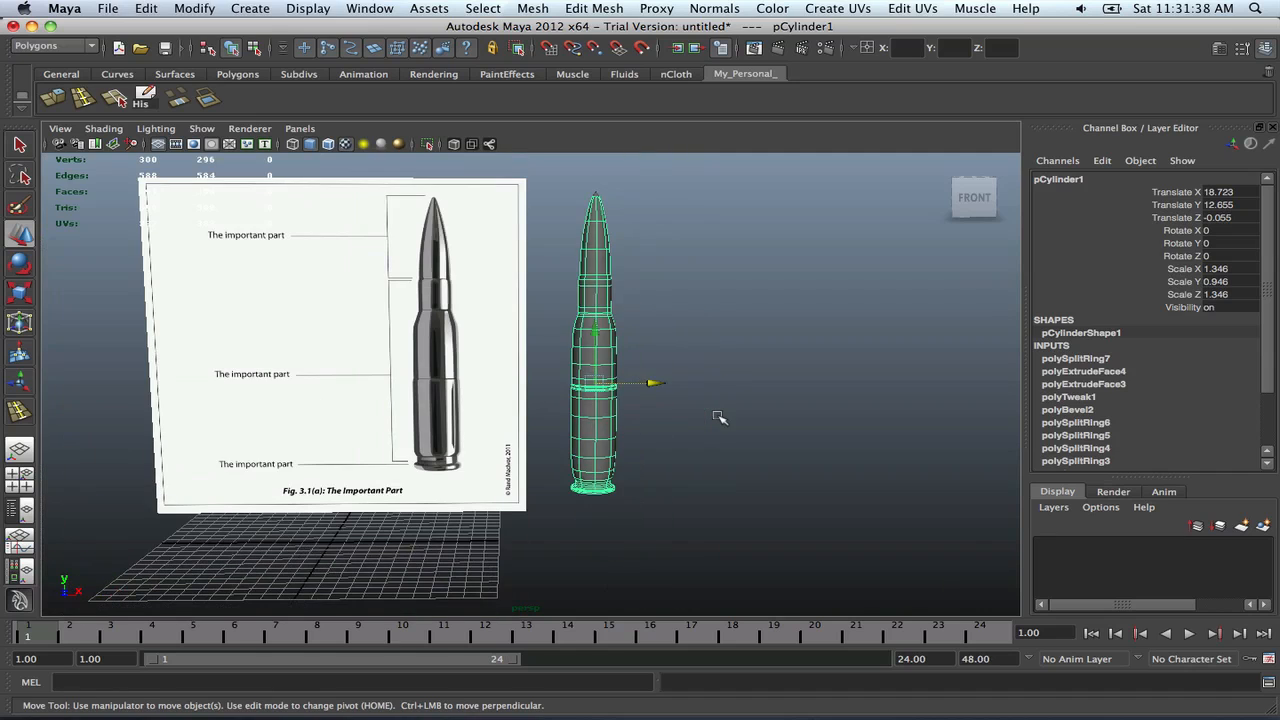
left_click(717, 420)
left_click_drag(717, 420, 711, 416, "alt")
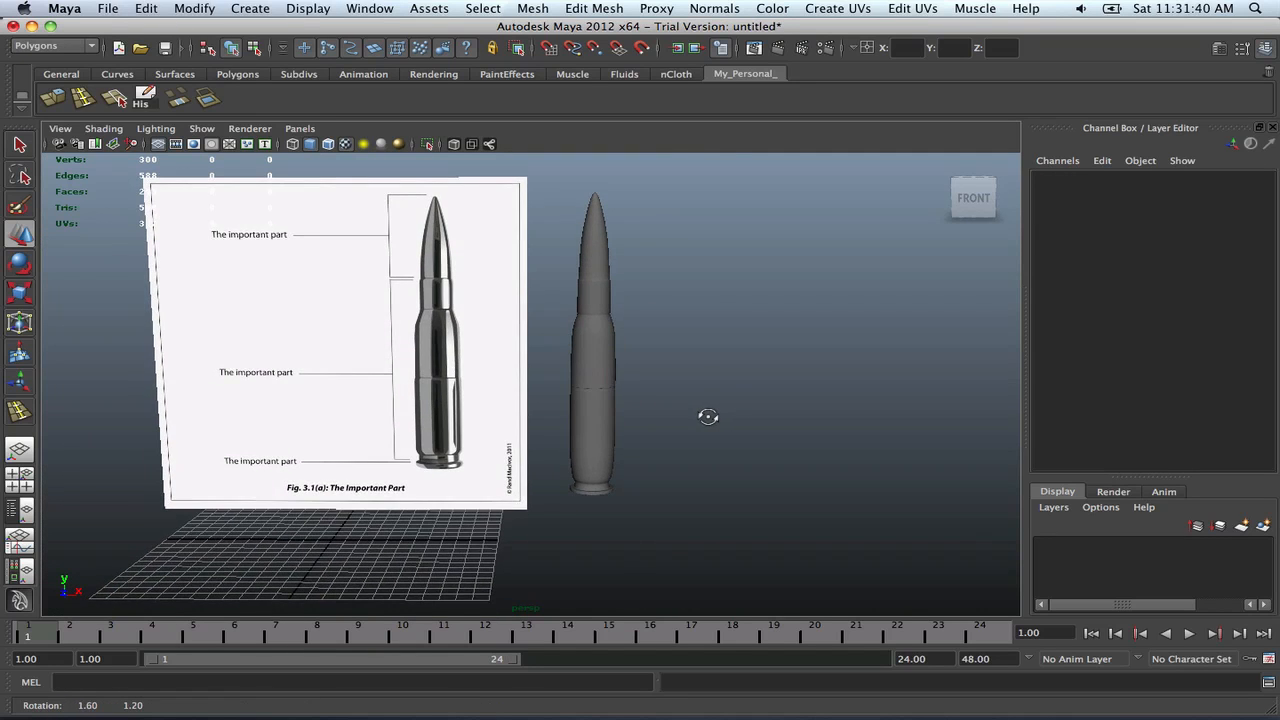
scroll(708, 418, "up", 5)
scroll(712, 418, "down", 6)
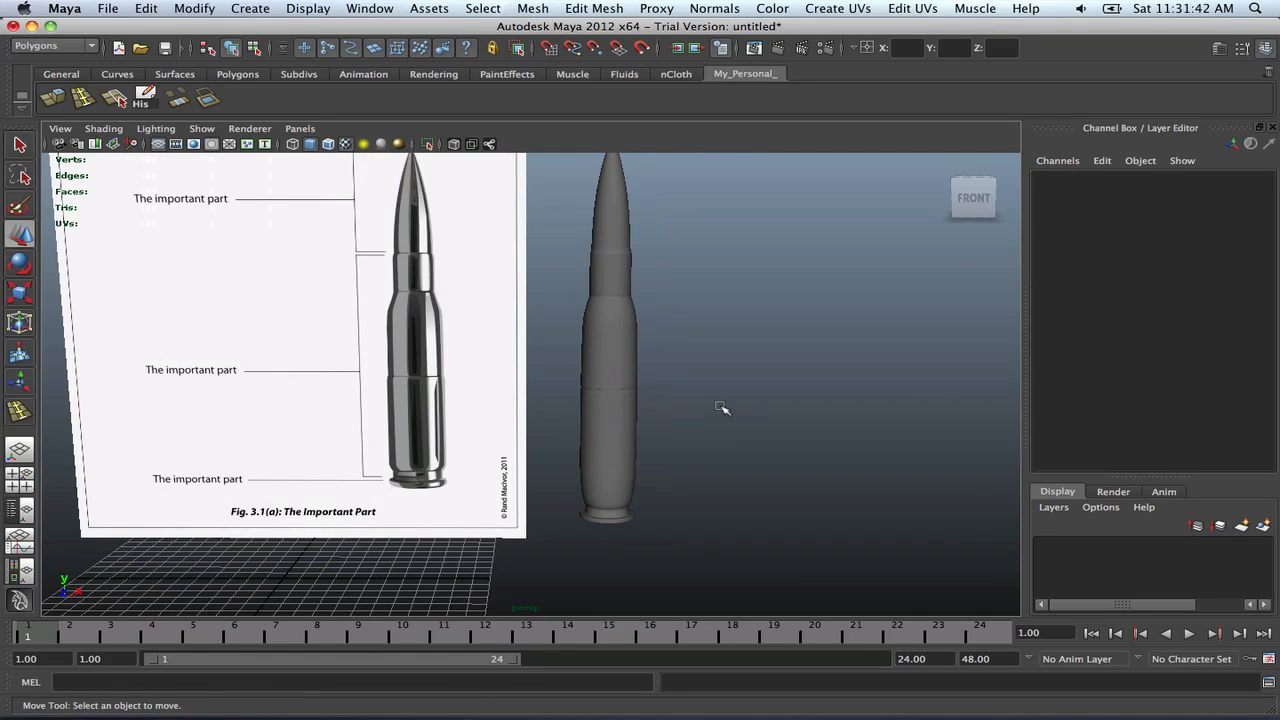
scroll(723, 408, "up", 3)
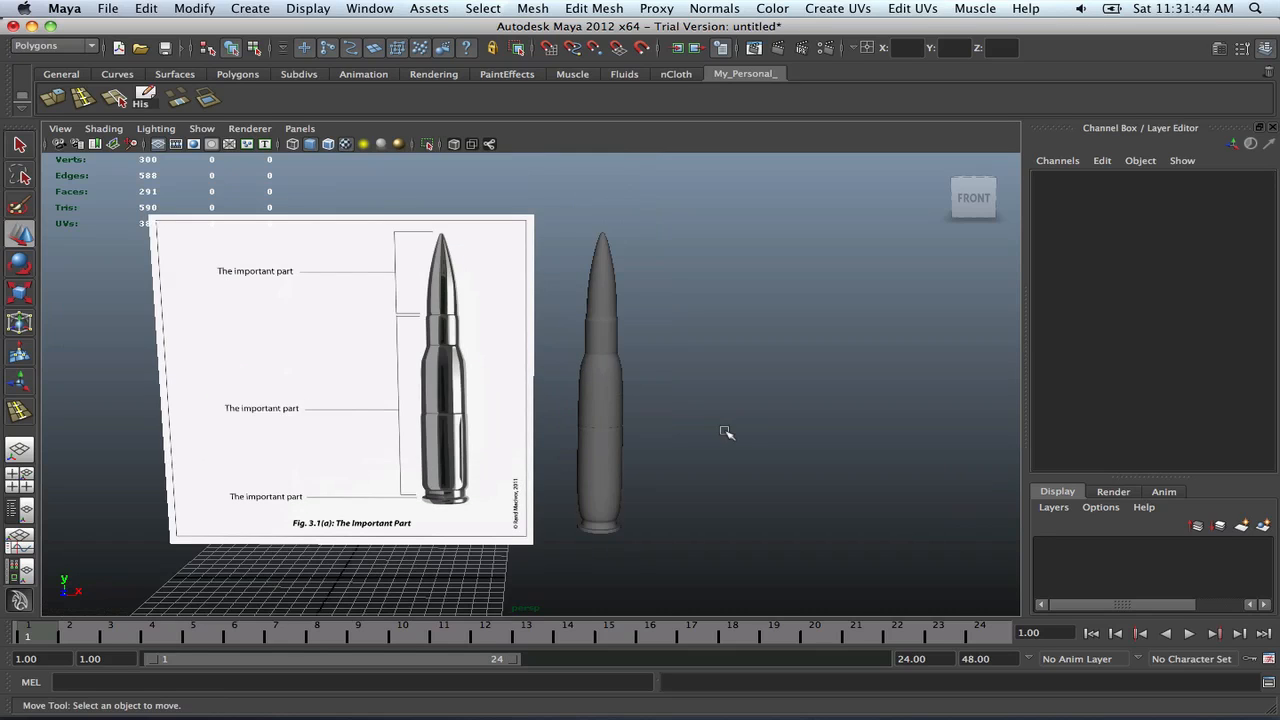